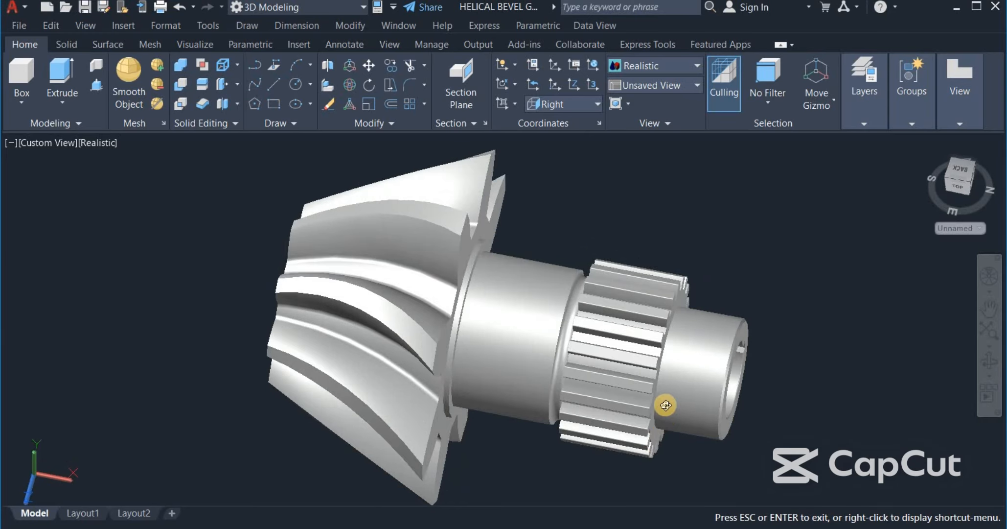
- Show the hidden length and diameter dimensions on the gear model in HELICAL BEVEL GEAR.dwg
drag(612, 387, 711, 362)
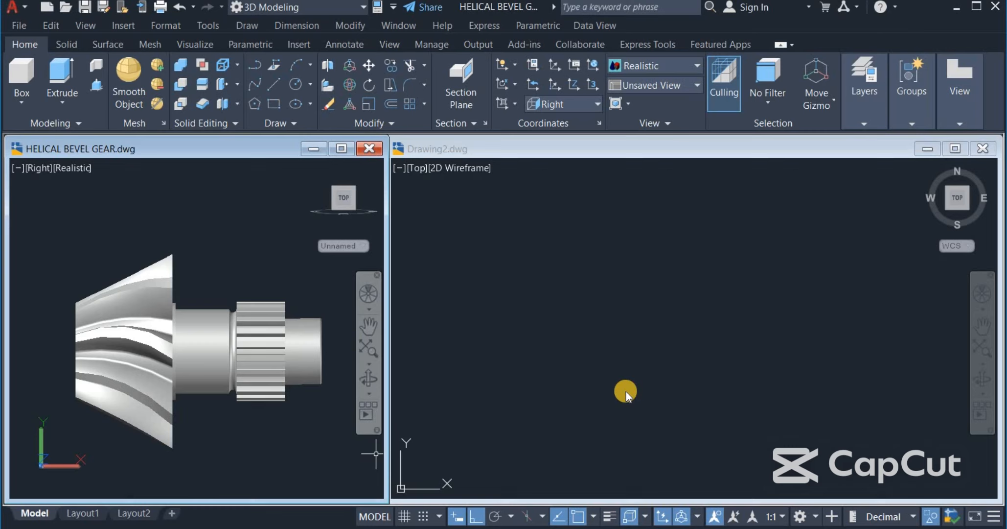
click(625, 391)
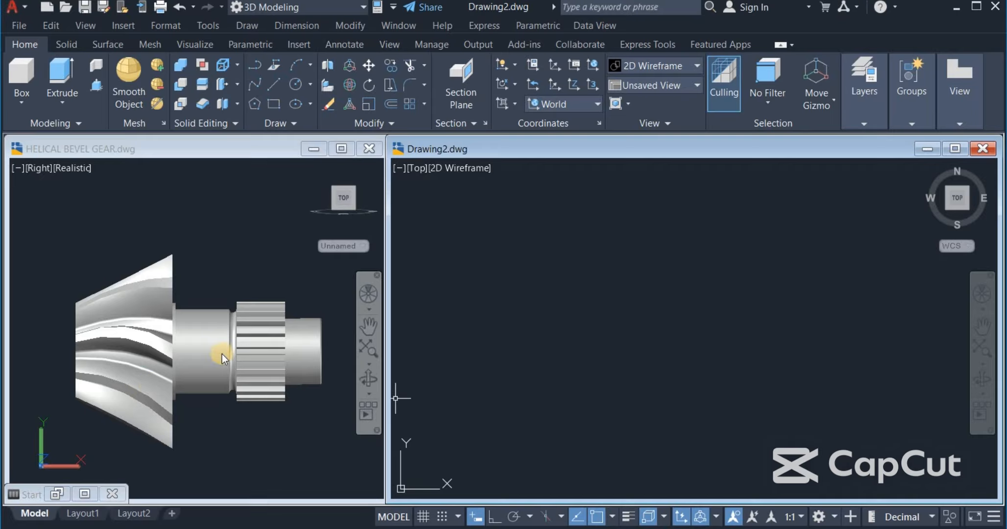
click(250, 257)
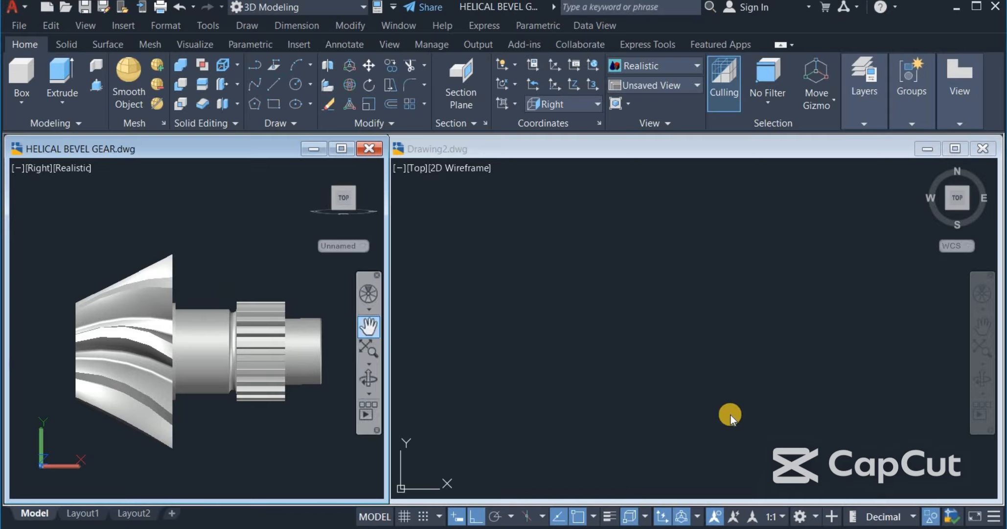
click(937, 519)
click(937, 509)
middle_drag(262, 396, 226, 399)
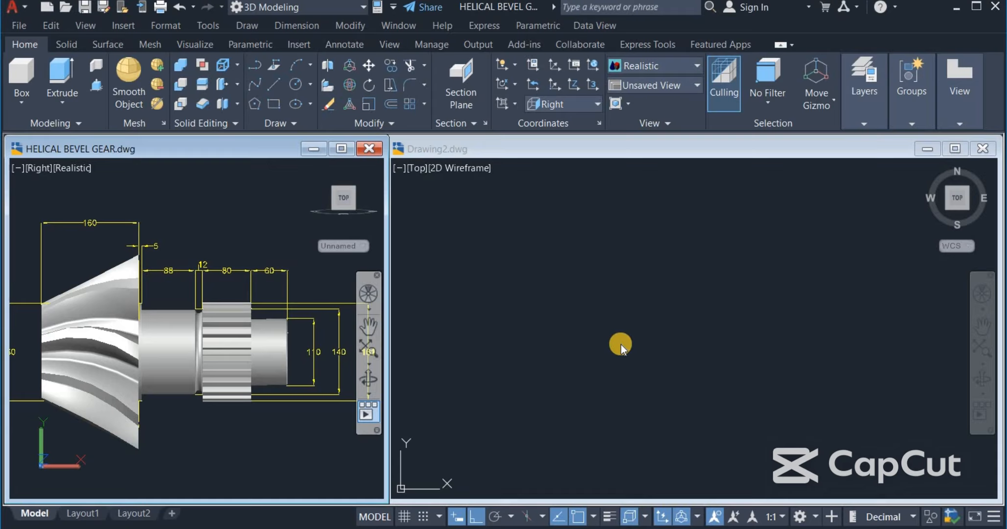
- Set the length precision of Drawing2.dwg to 0 in the drawing units
click(589, 298)
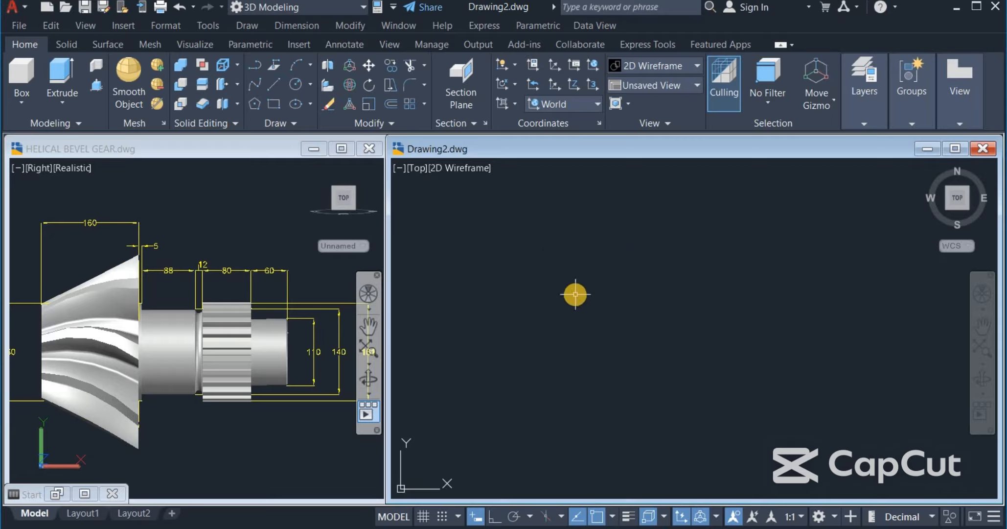
text(U)
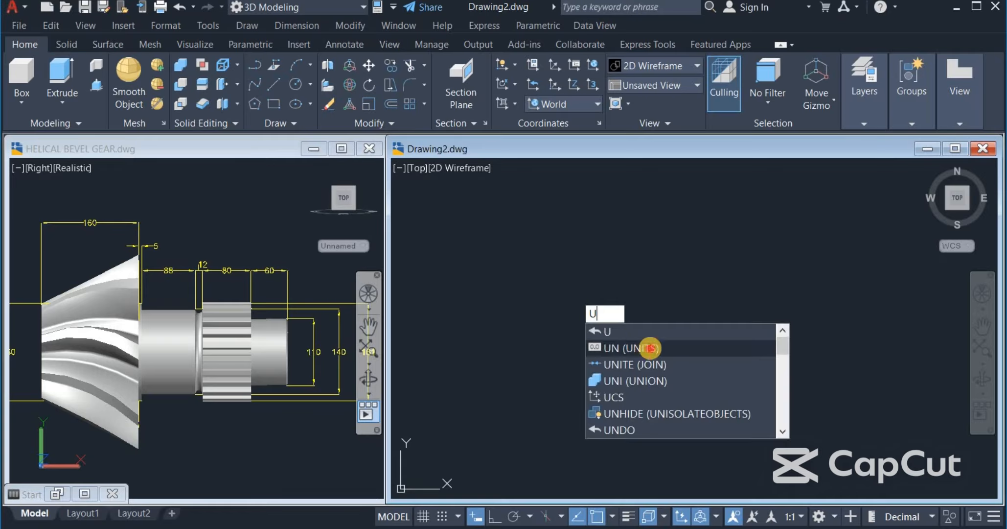
click(651, 344)
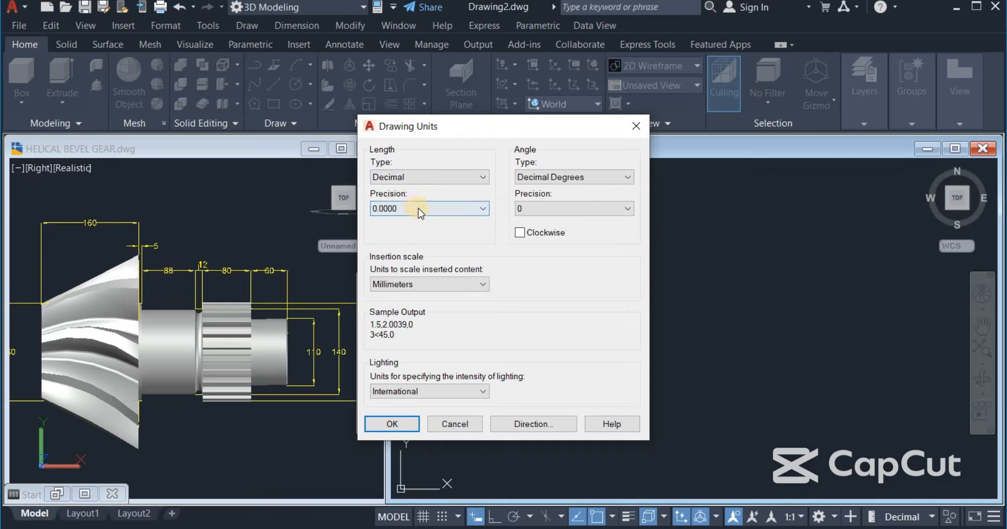
click(420, 209)
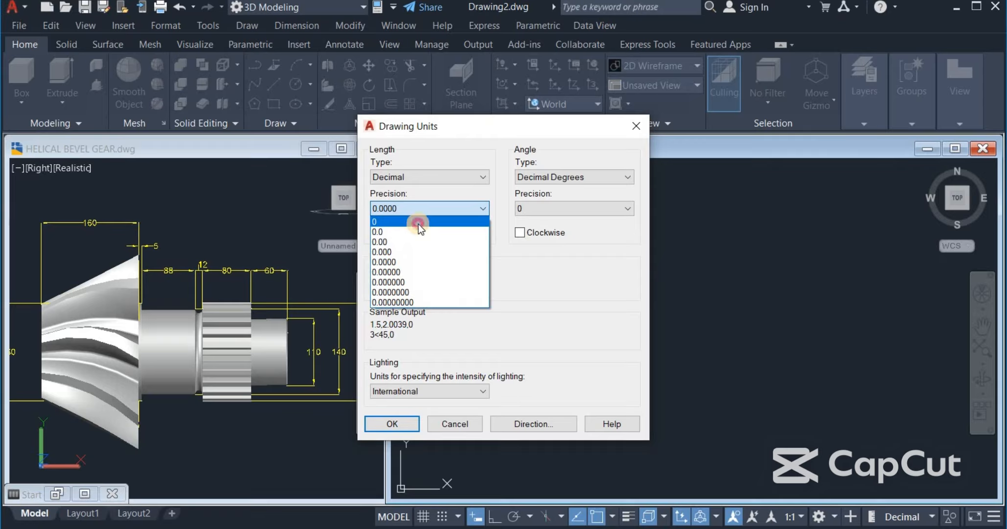
click(418, 223)
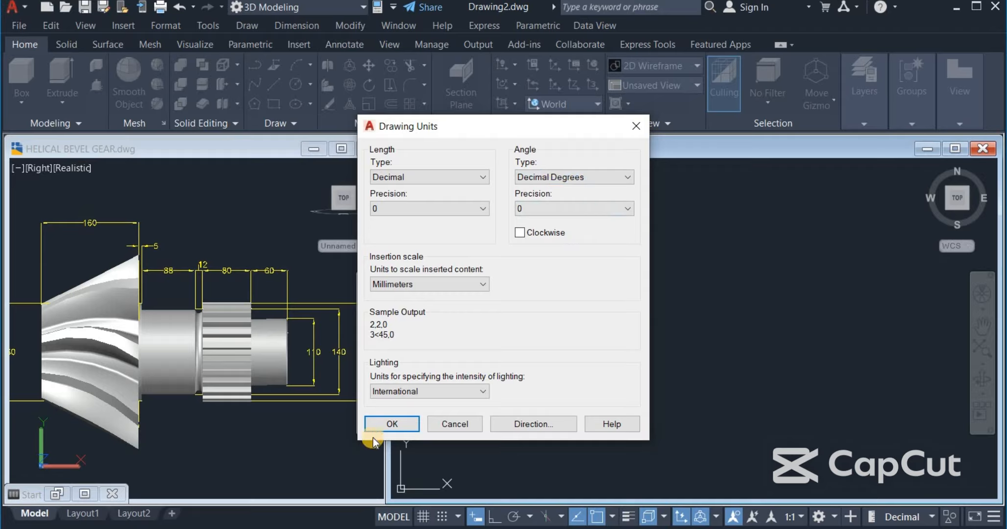
click(402, 423)
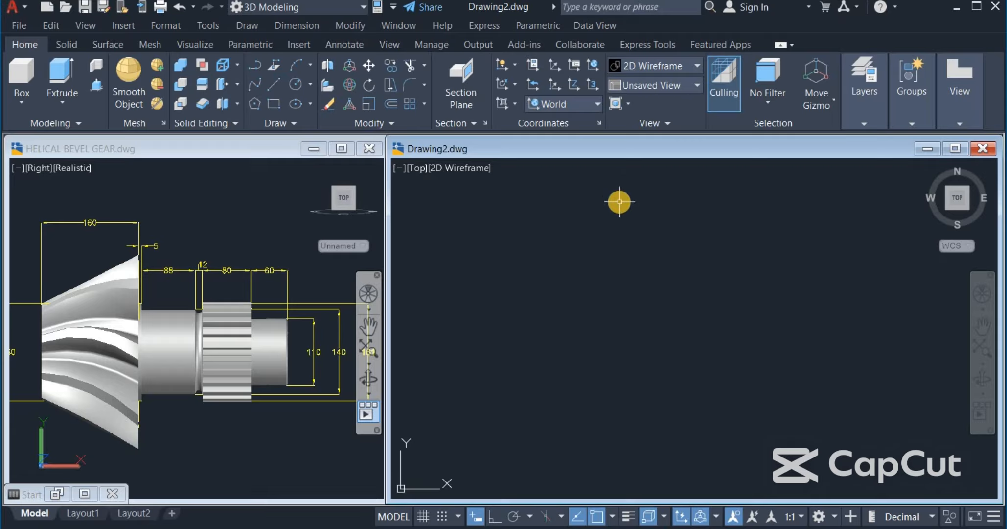
- Set Drawing2.dwg to the Front view and show the UCS icon away from the origin, in the viewport corner
click(657, 87)
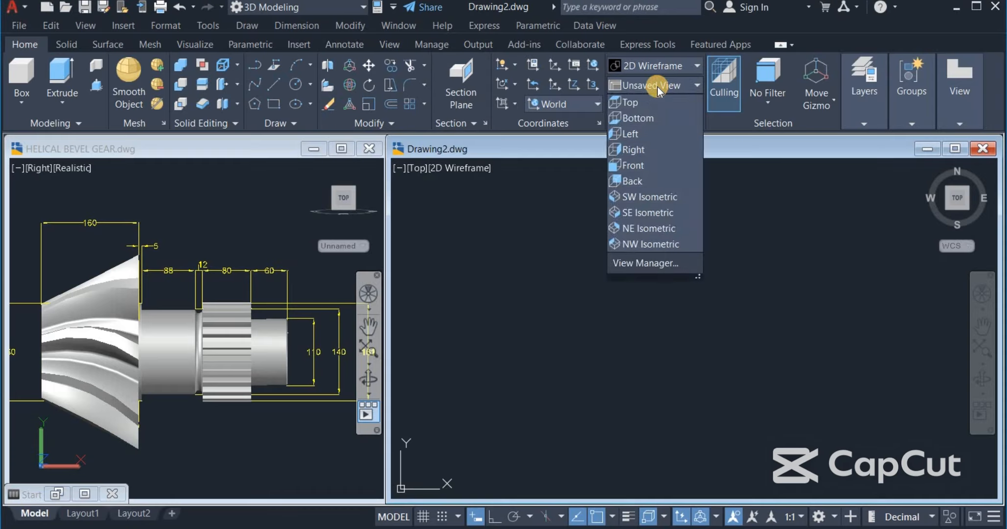
click(636, 166)
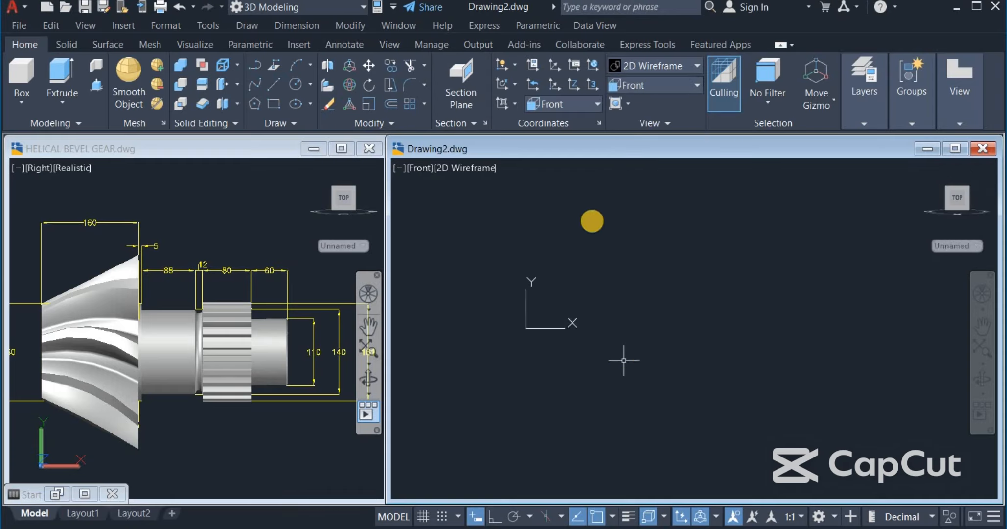
click(509, 65)
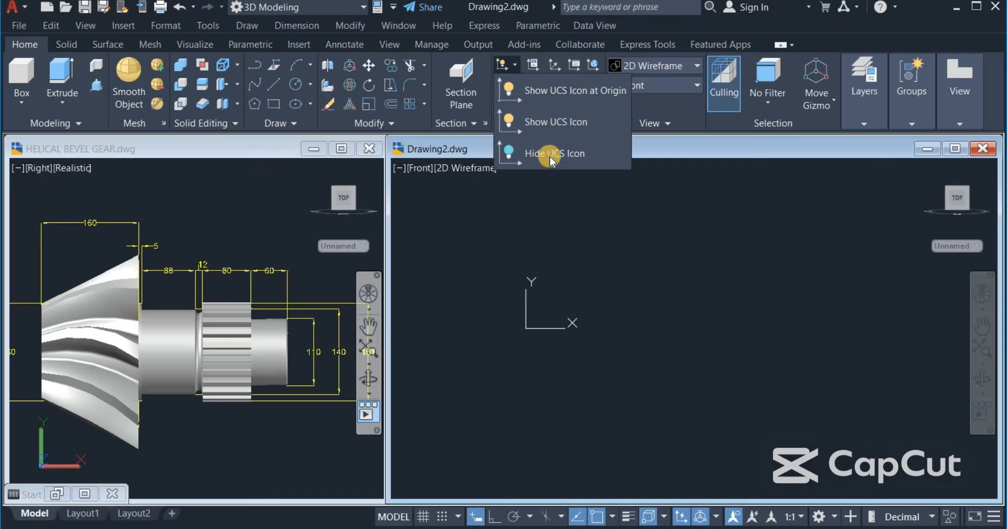
click(557, 128)
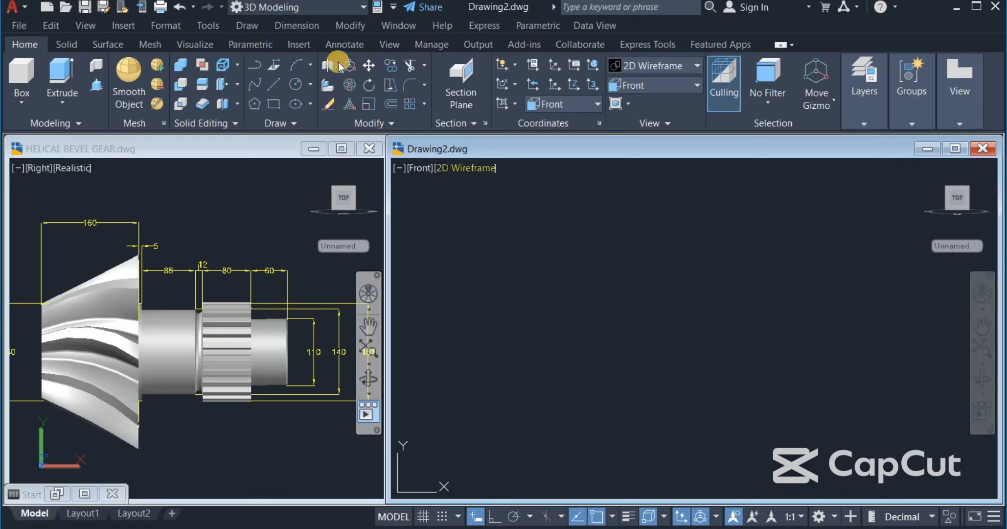
click(364, 8)
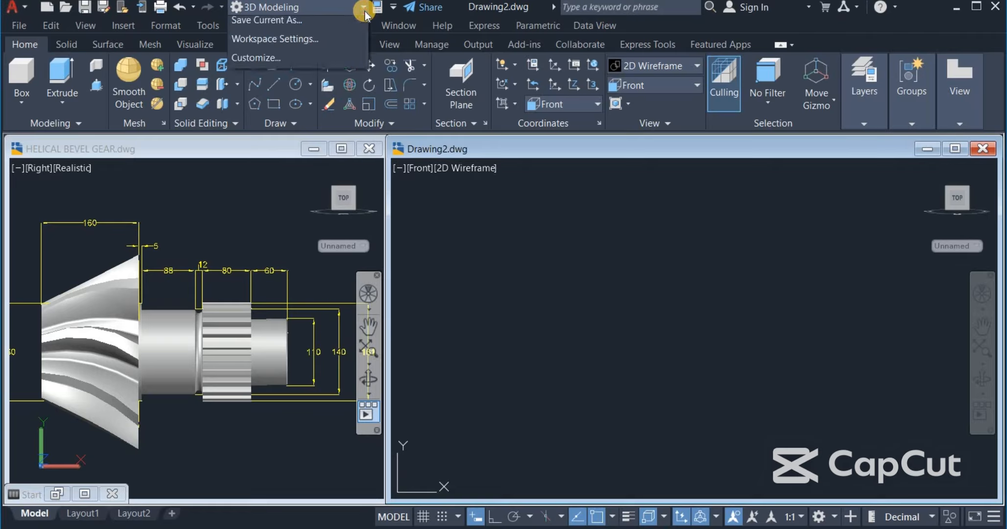
click(297, 61)
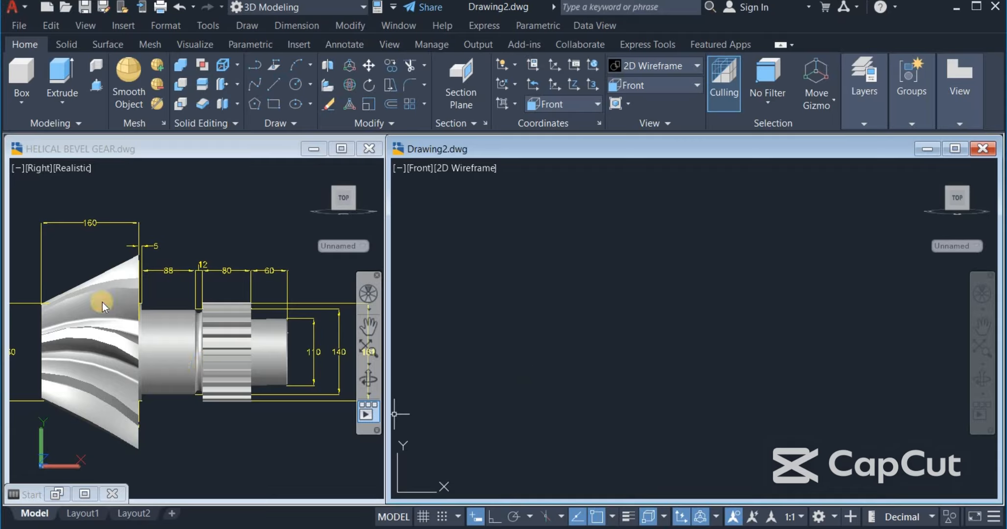
- Switch the reference model in HELICAL BEVEL GEAR.dwg to the Back view
click(224, 252)
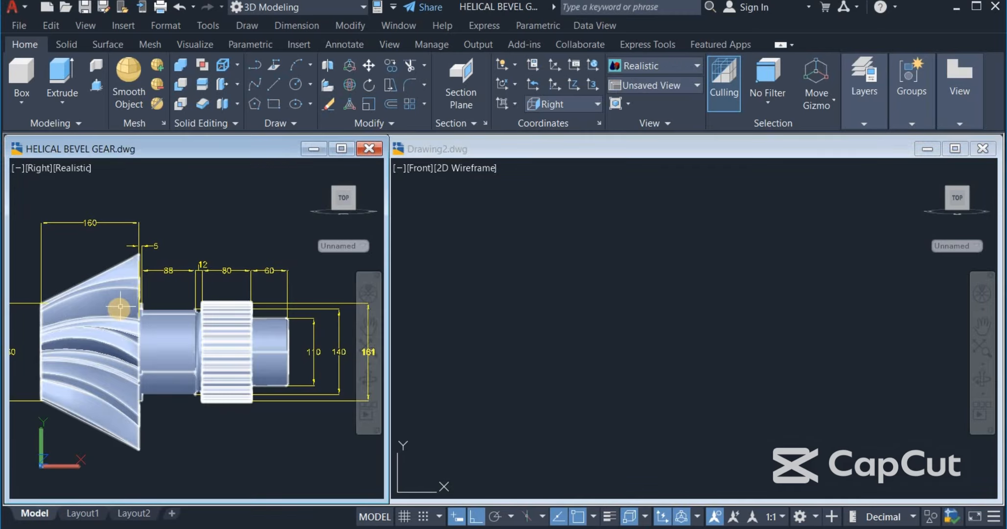
click(649, 88)
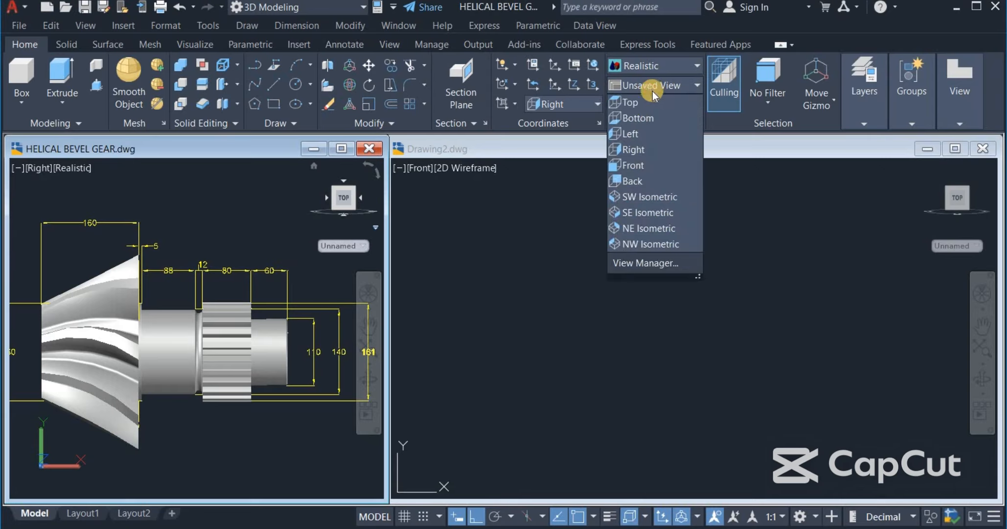
click(650, 179)
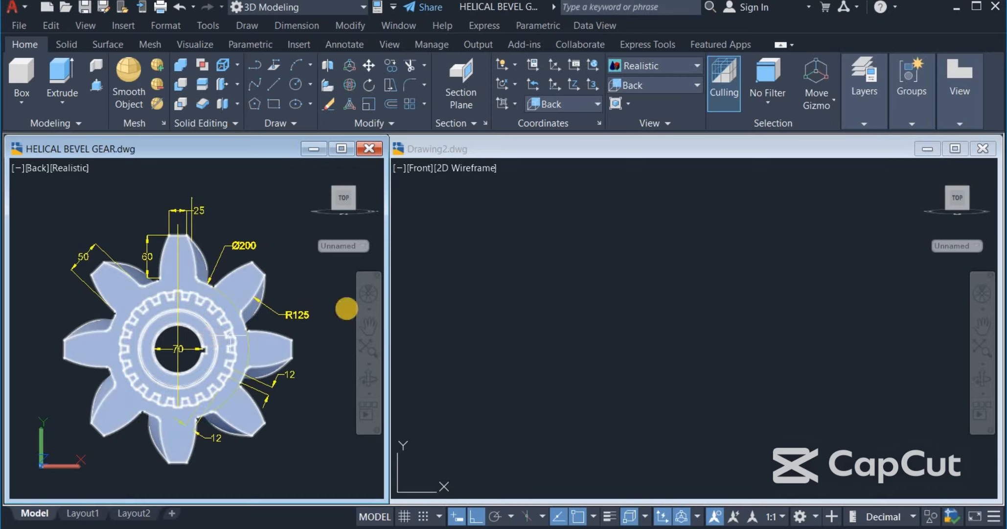
- Draw a circle of diameter 200 by centre and diameter in the middle of Drawing2.dwg
click(310, 85)
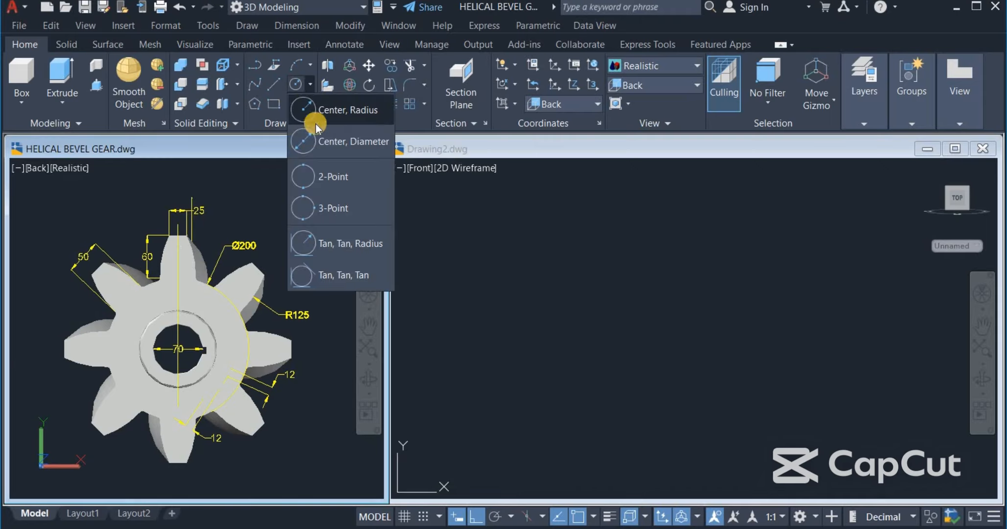
click(341, 148)
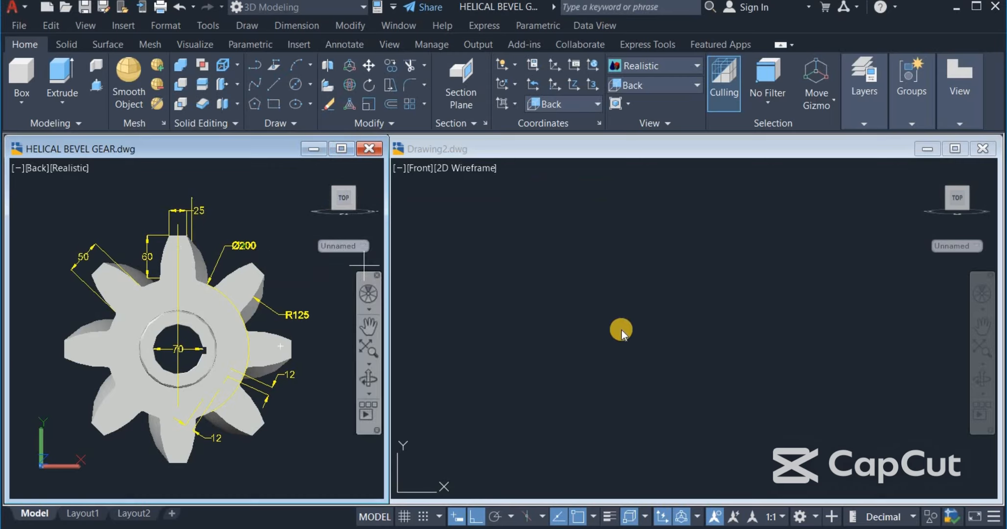
click(621, 353)
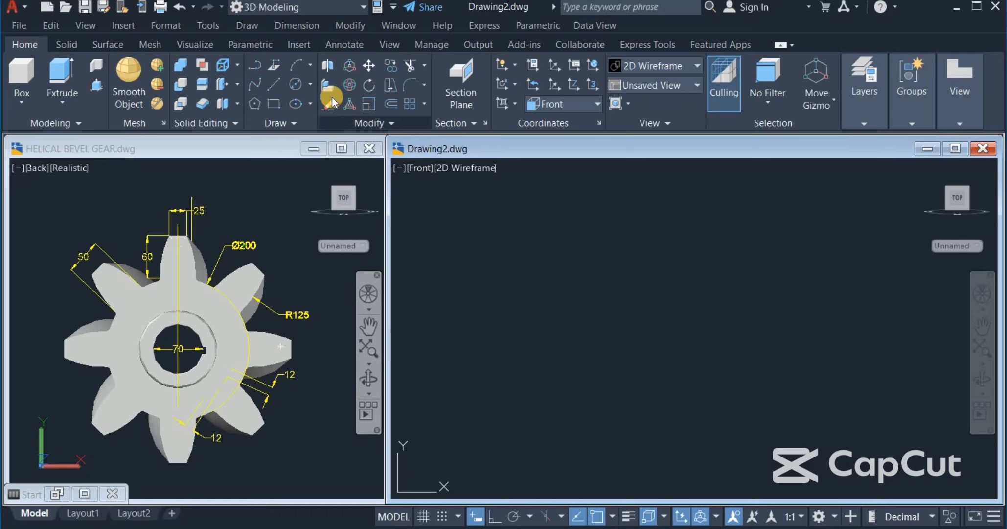
click(309, 85)
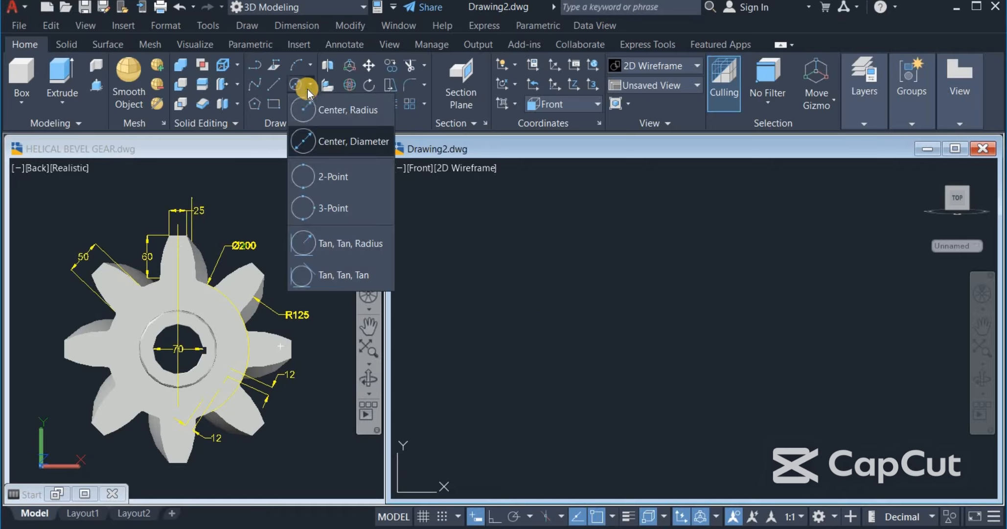
click(318, 136)
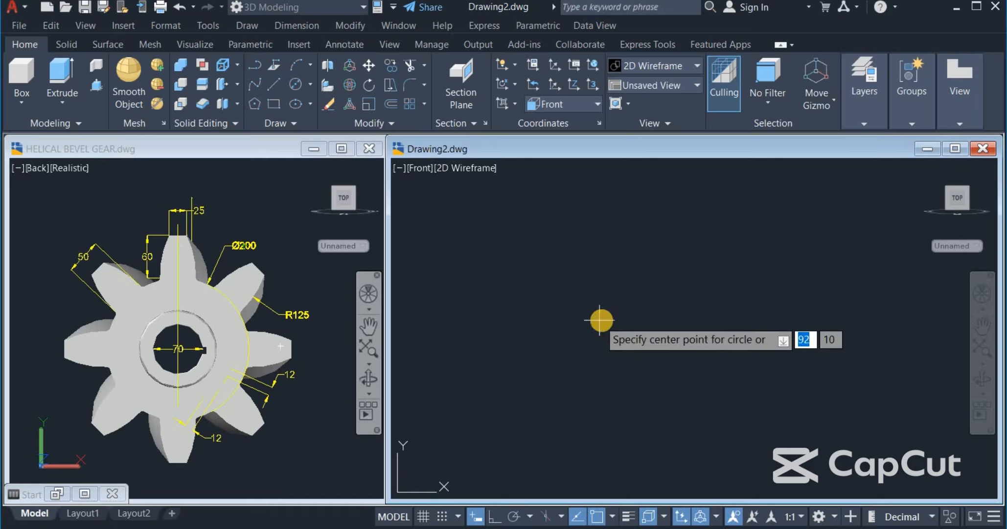
click(615, 319)
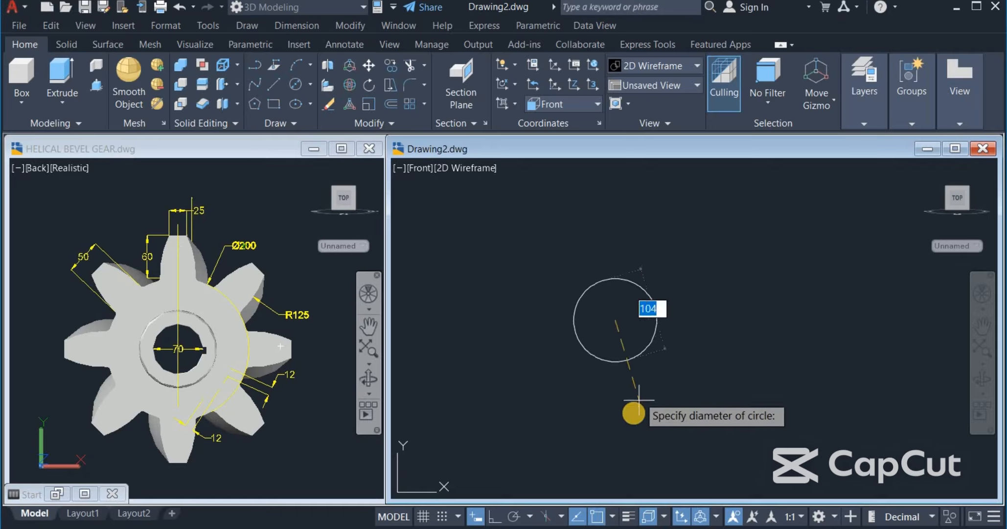
text(200)
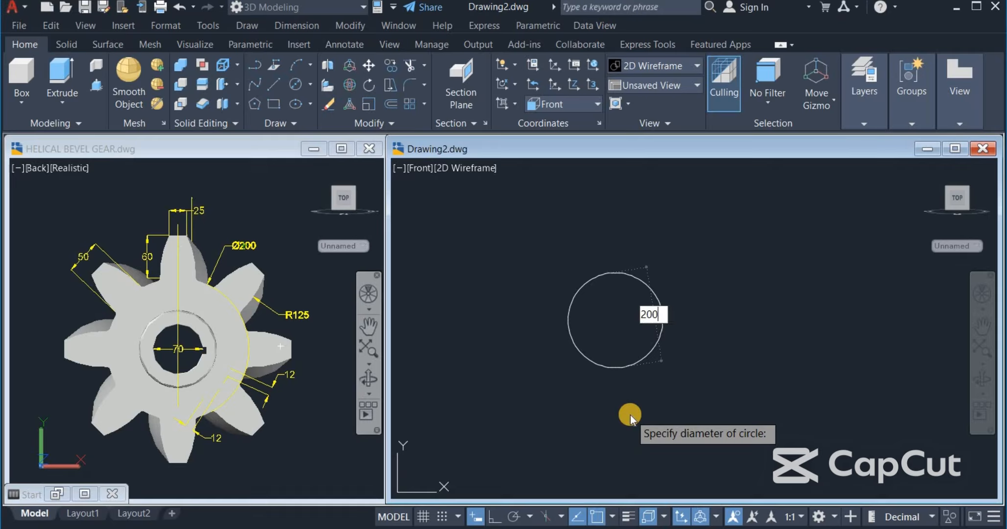
key(Return)
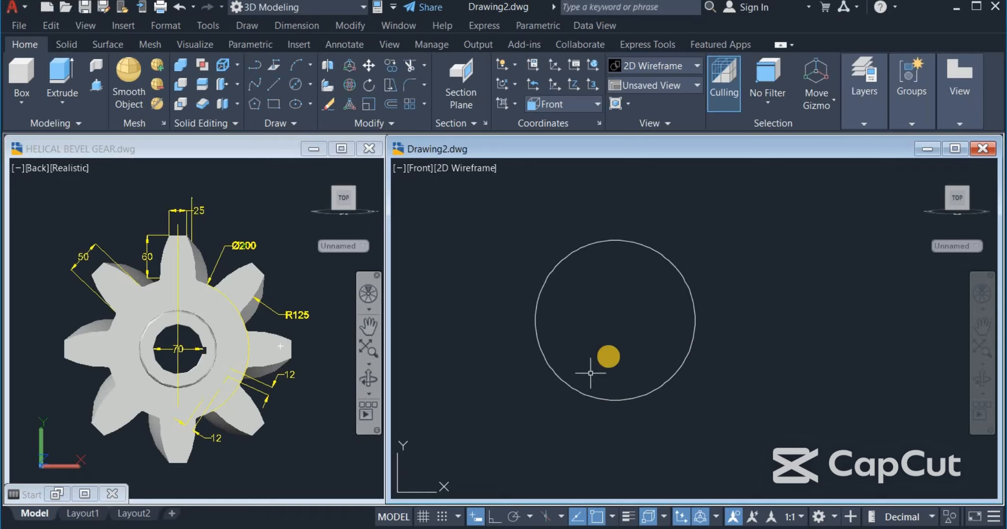
- Draw a rectangle 50 wide and 60 high in the empty area to the upper left of the circle
middle_drag(609, 356, 616, 376)
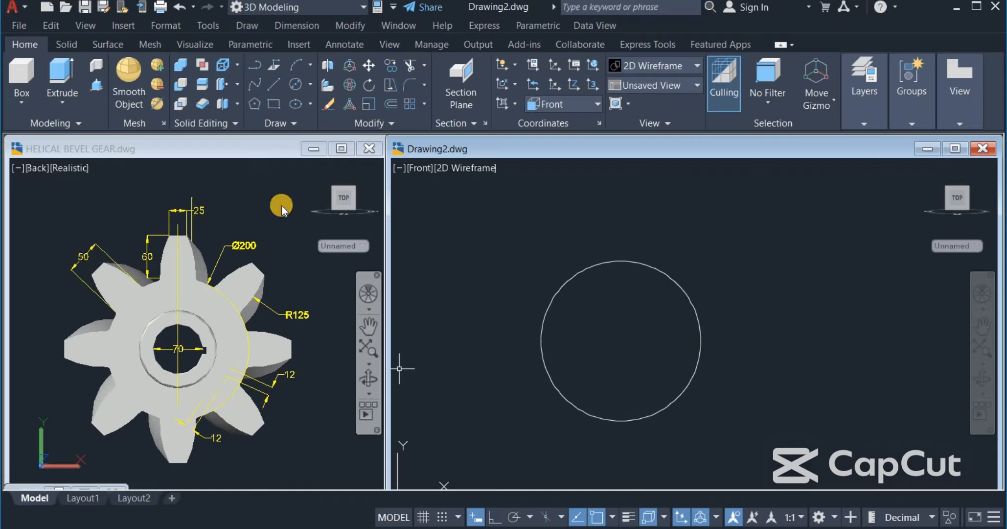
click(273, 102)
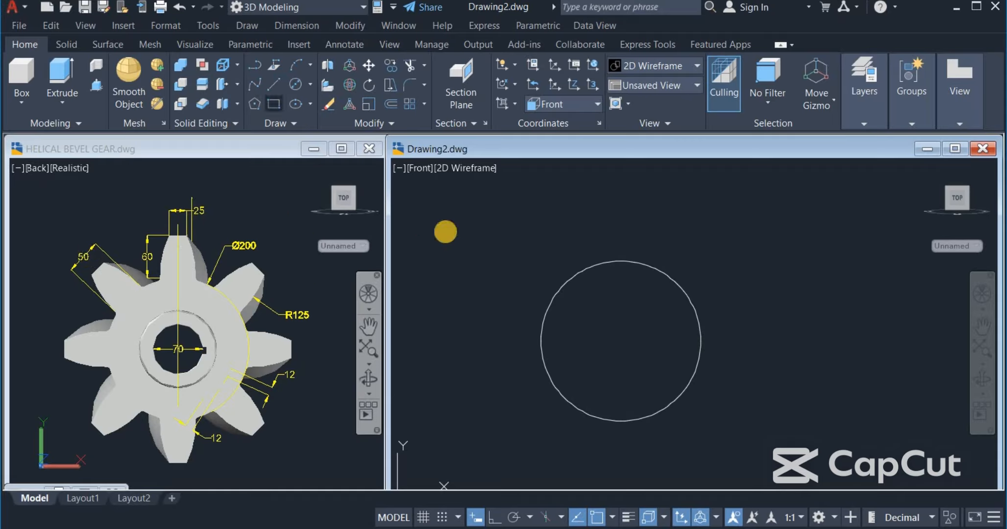
click(453, 223)
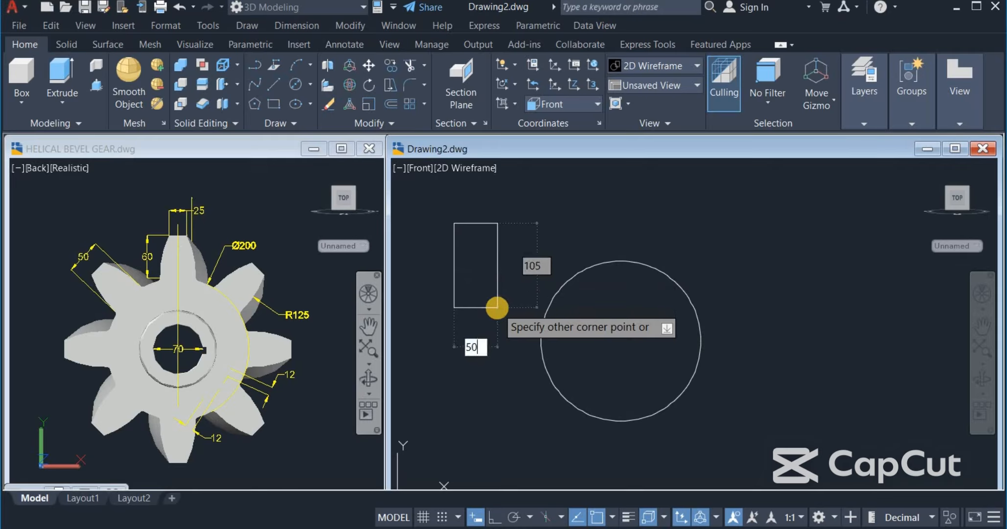
text(50)
key(Tab)
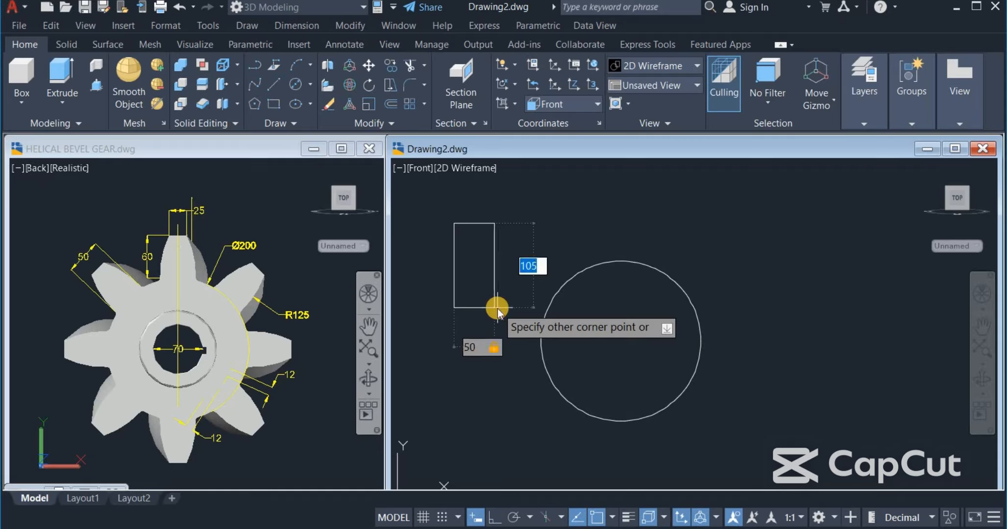
text(60)
key(Return)
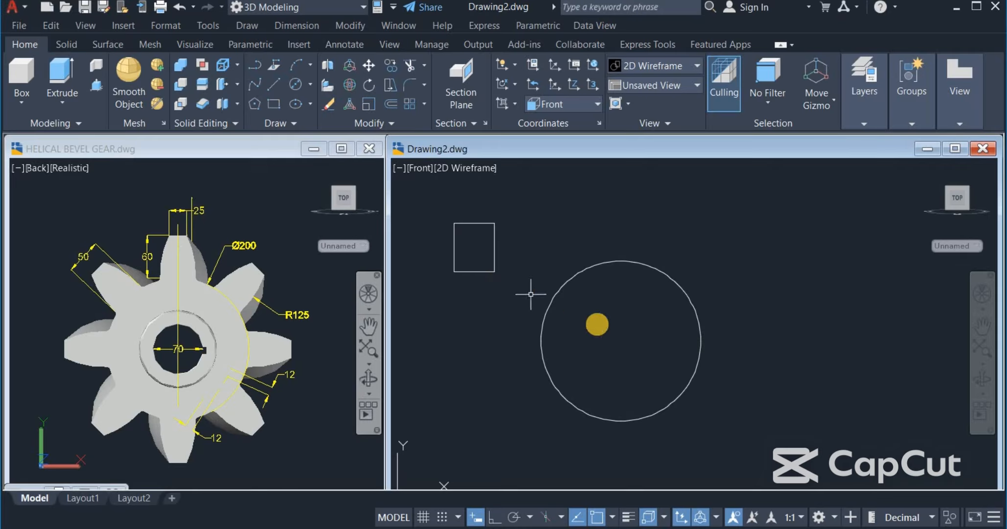
- Move the rectangle by its bottom edge's midpoint onto the top quadrant of the circle
middle_drag(602, 327, 585, 336)
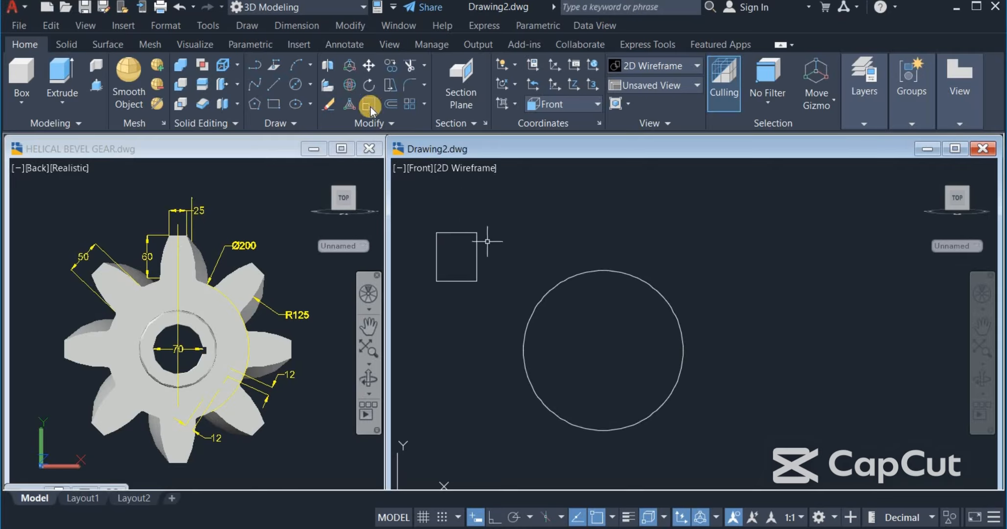
click(371, 66)
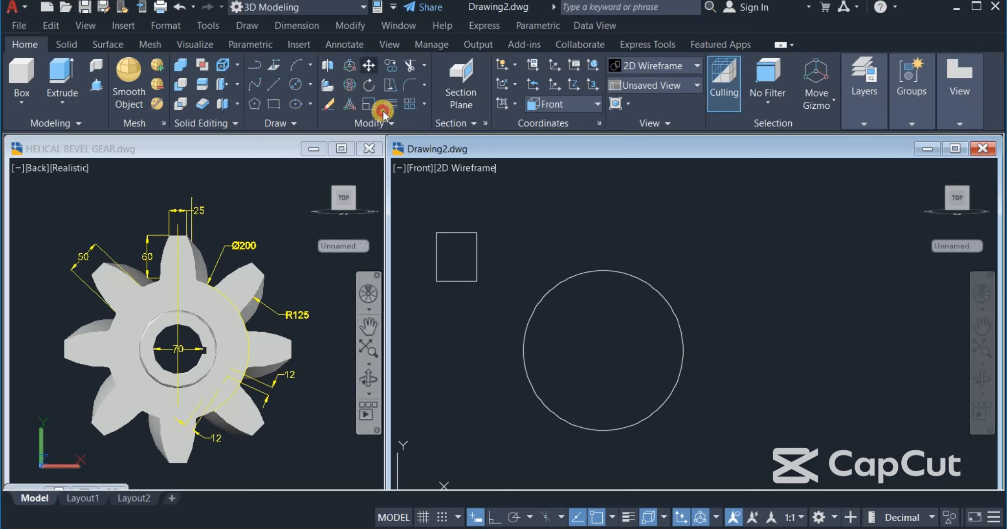
click(474, 234)
key(Return)
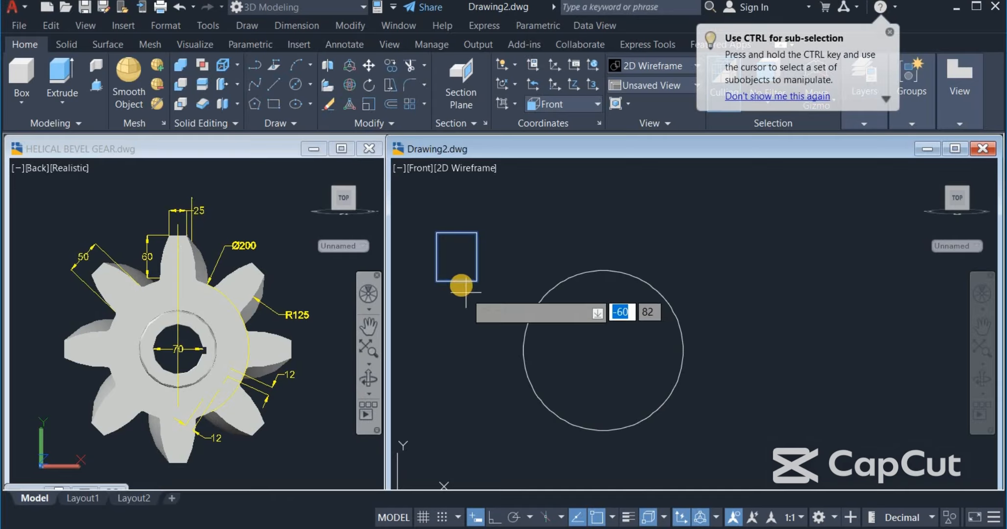
click(473, 265)
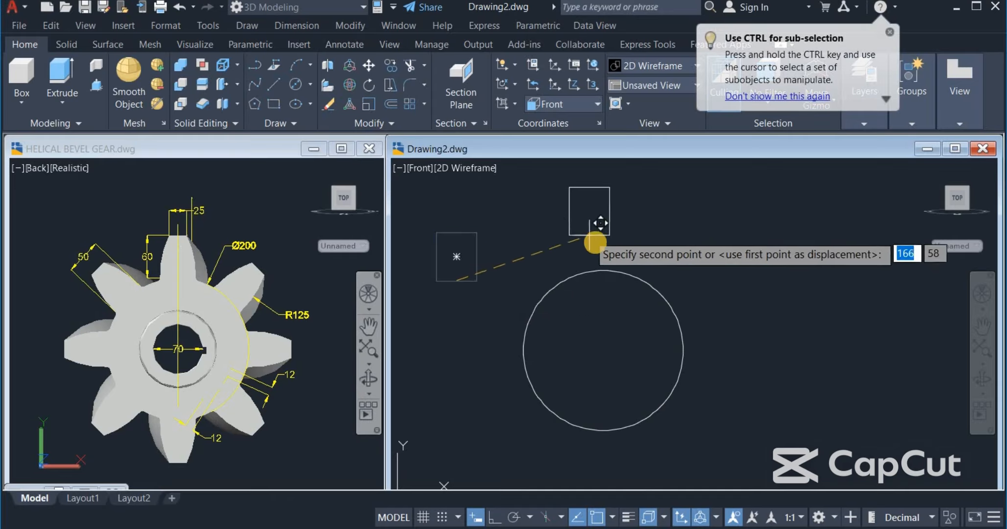
click(604, 270)
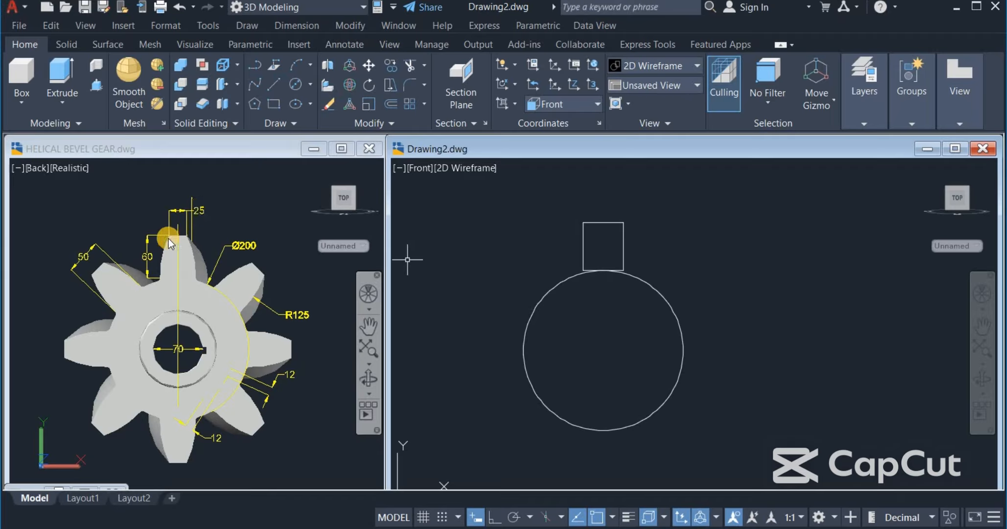
- Draw a horizontal line 25 long in the empty area to the right of the rectangle
click(273, 85)
click(680, 227)
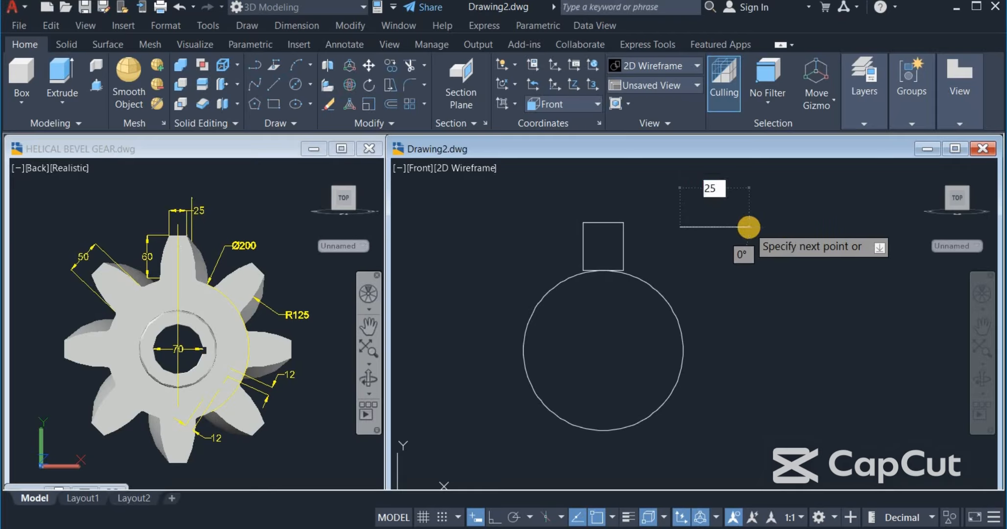
right_click(766, 257)
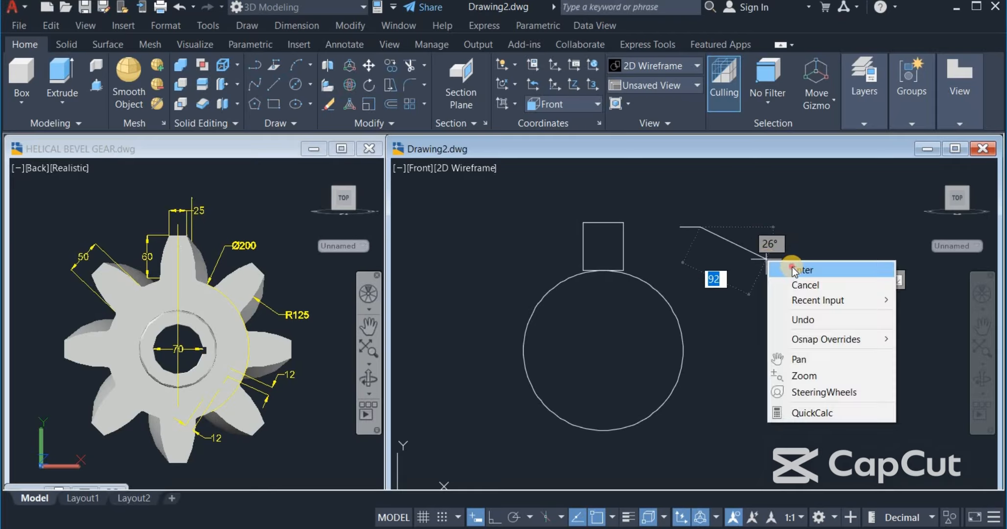
click(793, 269)
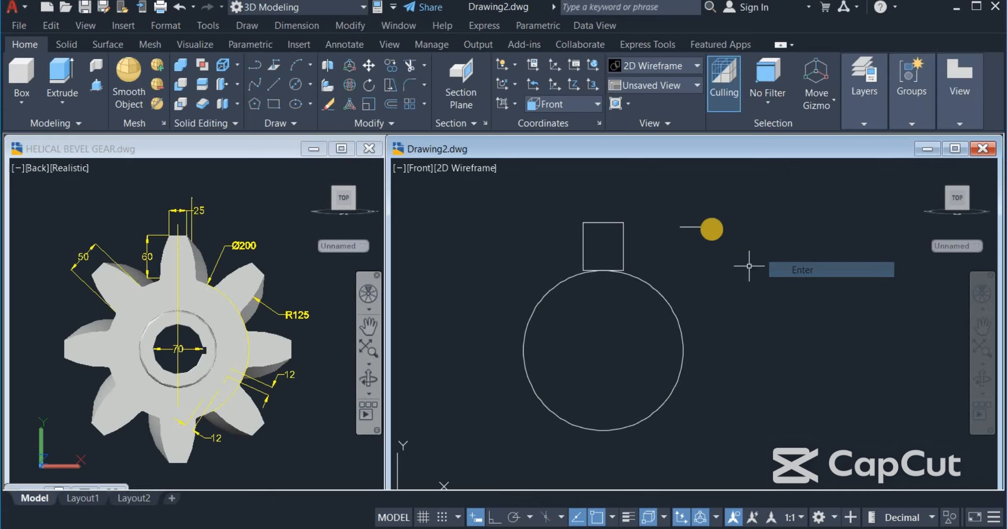
- Move the short horizontal line by its midpoint onto the midpoint of the rectangle's top edge
click(368, 66)
click(659, 215)
click(742, 252)
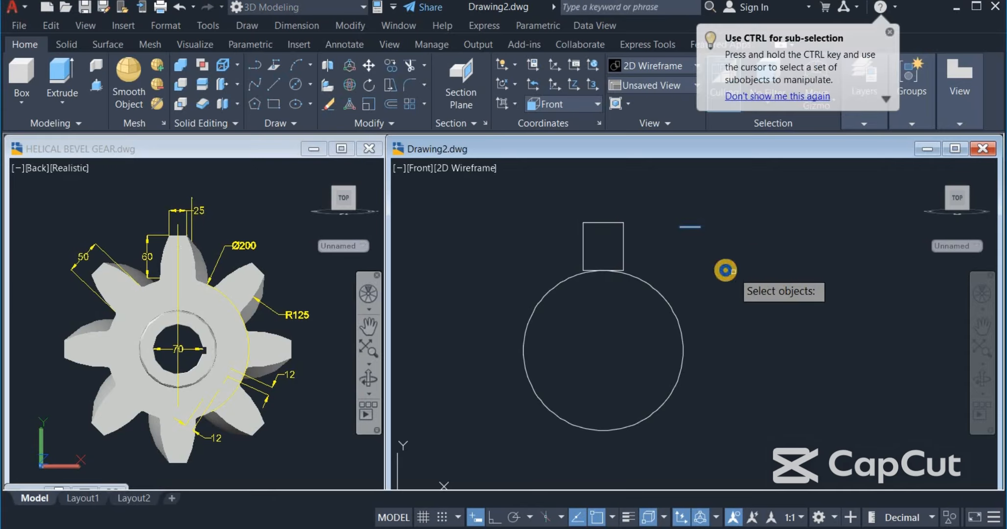
key(Return)
scroll(689, 225, up, 5)
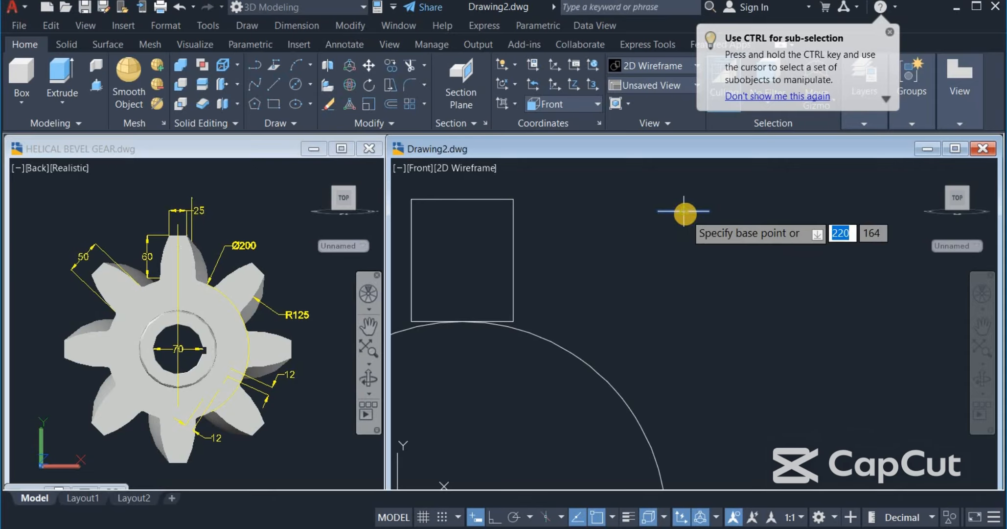
click(685, 214)
scroll(689, 241, down, 3)
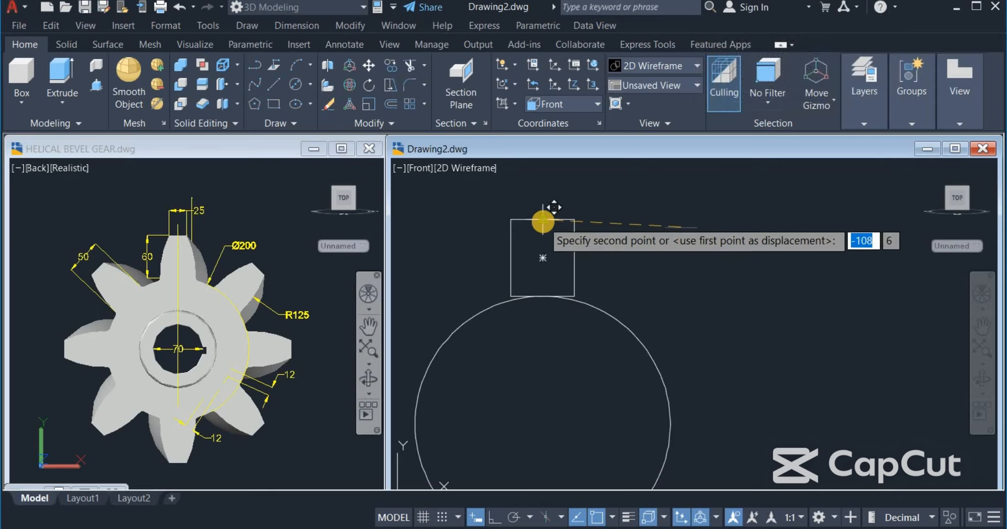
click(640, 258)
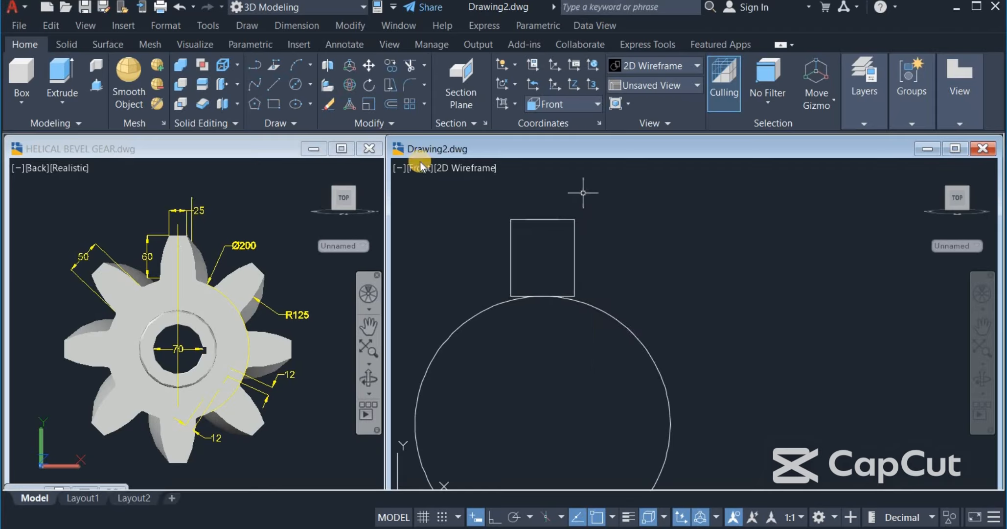
- Explode the rectangle above the circle into separate lines
click(386, 127)
click(369, 141)
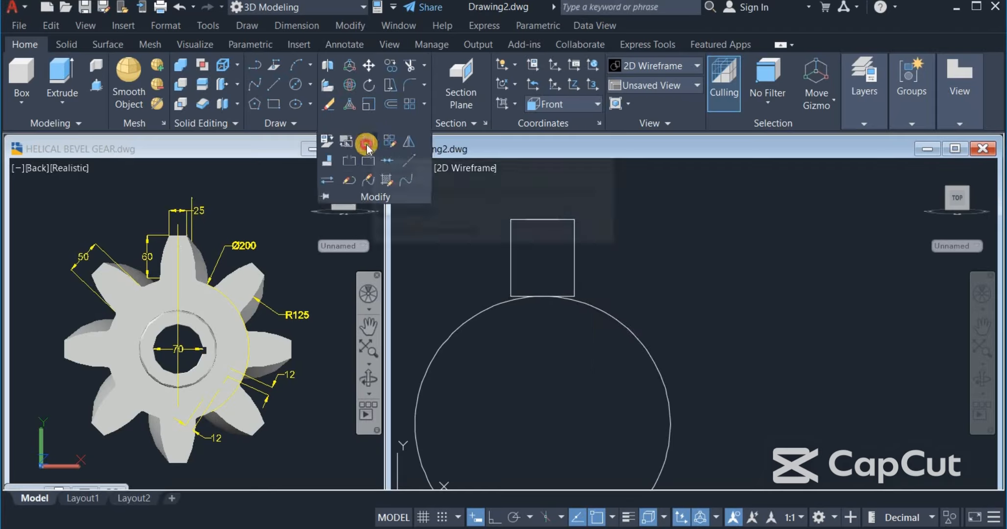
click(573, 265)
right_click(663, 252)
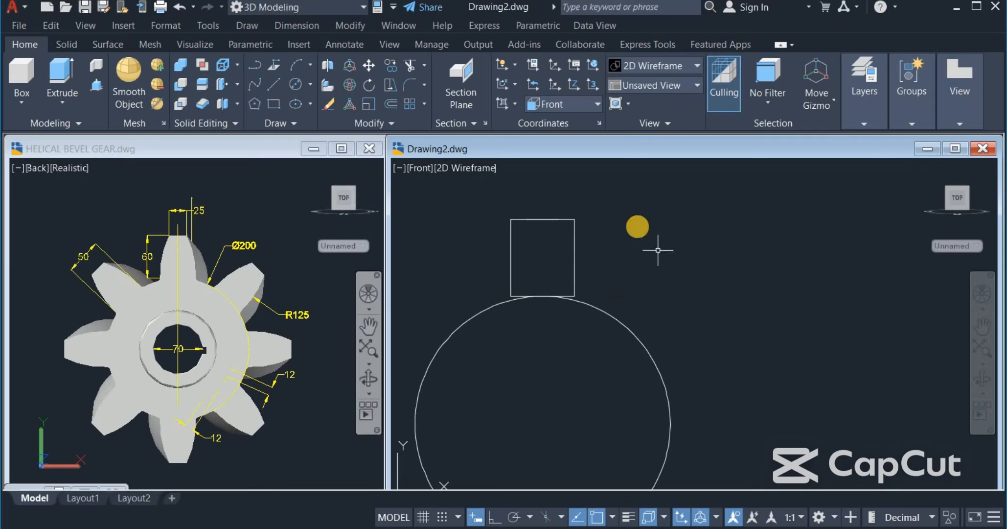
- Erase the exploded rectangle's full-width top and bottom edges, keeping the 25-long line
scroll(569, 220, up, 4)
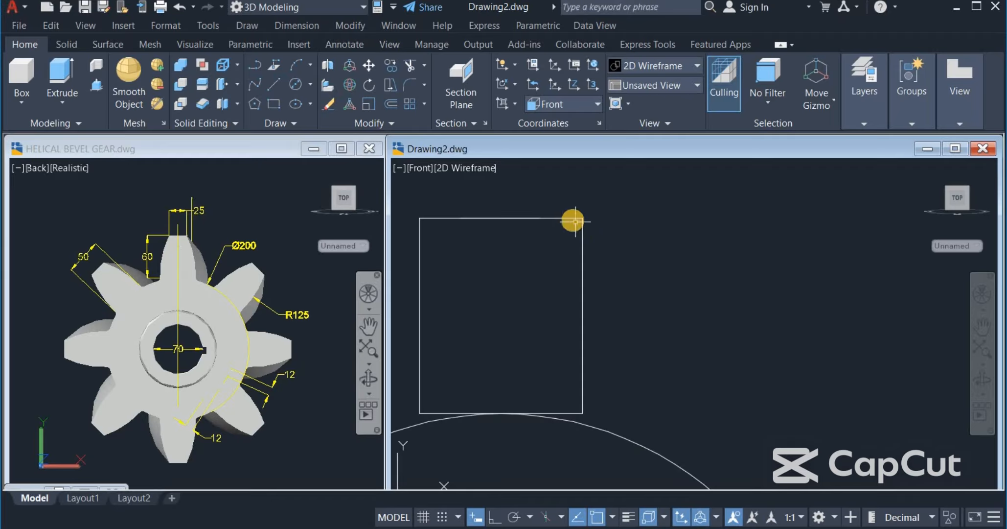
click(573, 218)
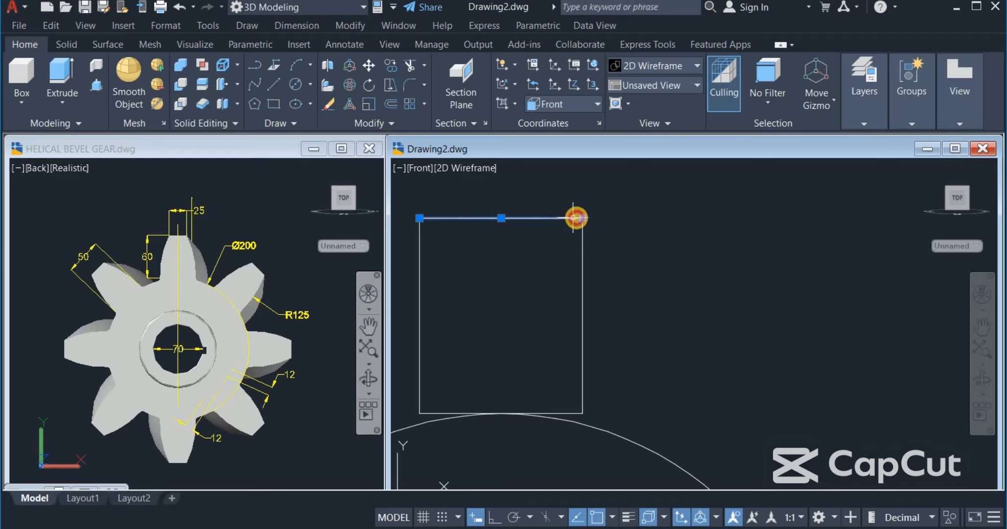
click(565, 412)
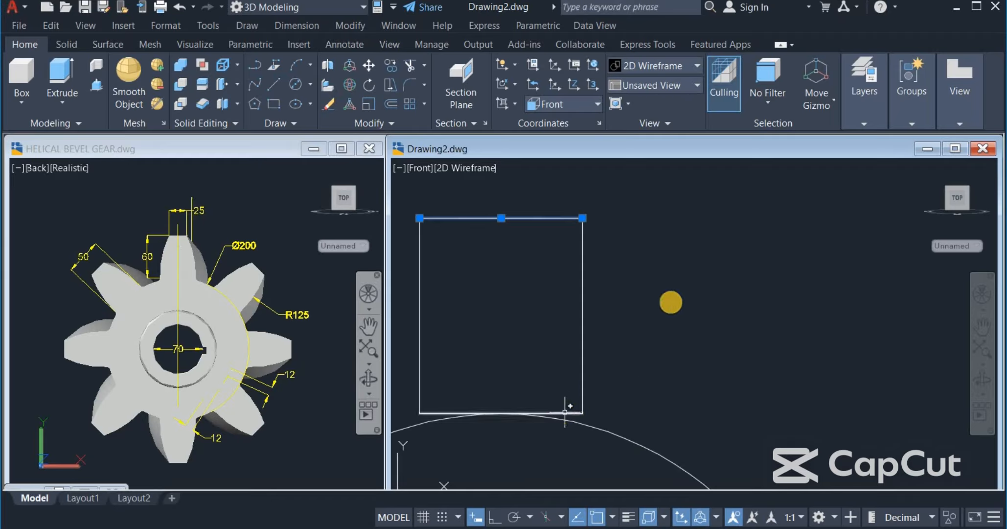
right_click(688, 288)
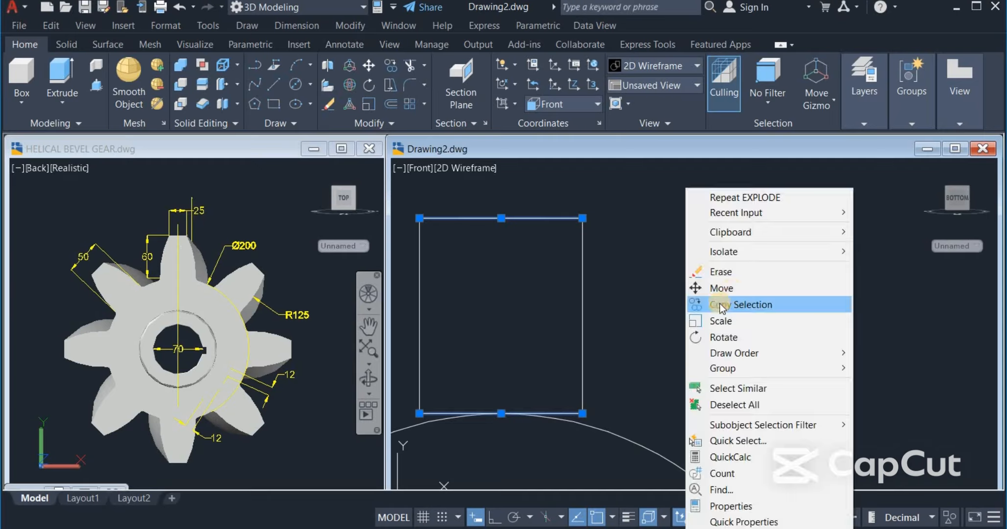
click(735, 273)
middle_drag(668, 305, 739, 279)
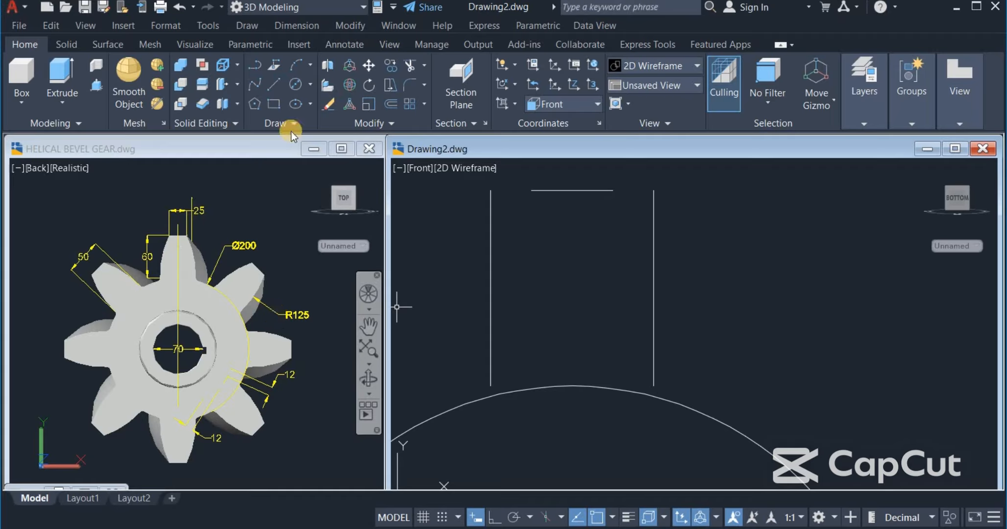
- Draw a Start, End, Radius arc of radius 125 from the short top line's left end to the left vertical line's lower end
click(310, 67)
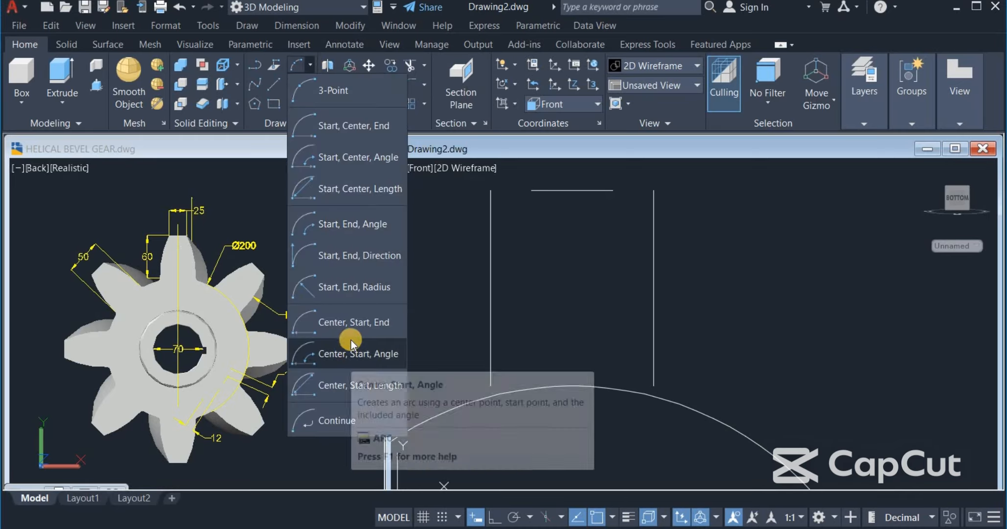
click(354, 287)
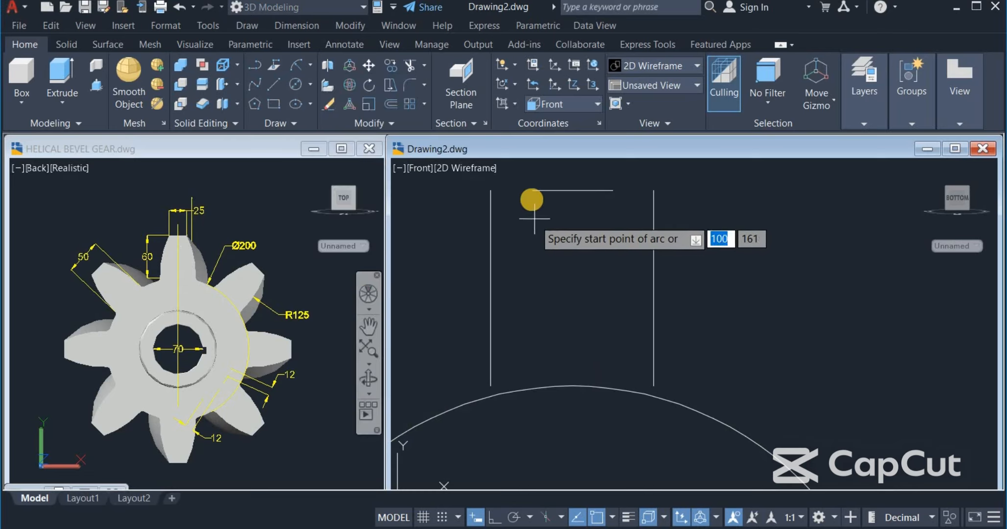
click(532, 191)
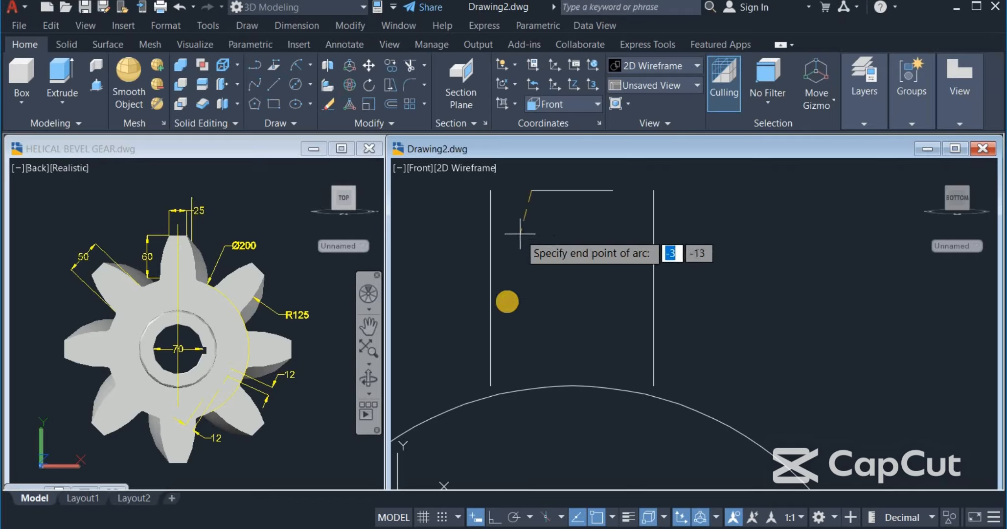
click(490, 385)
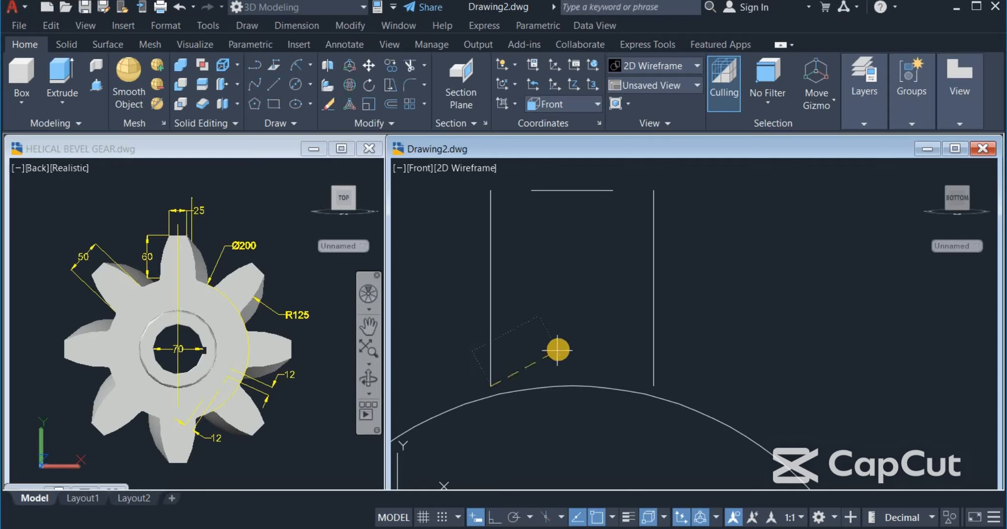
text(12)
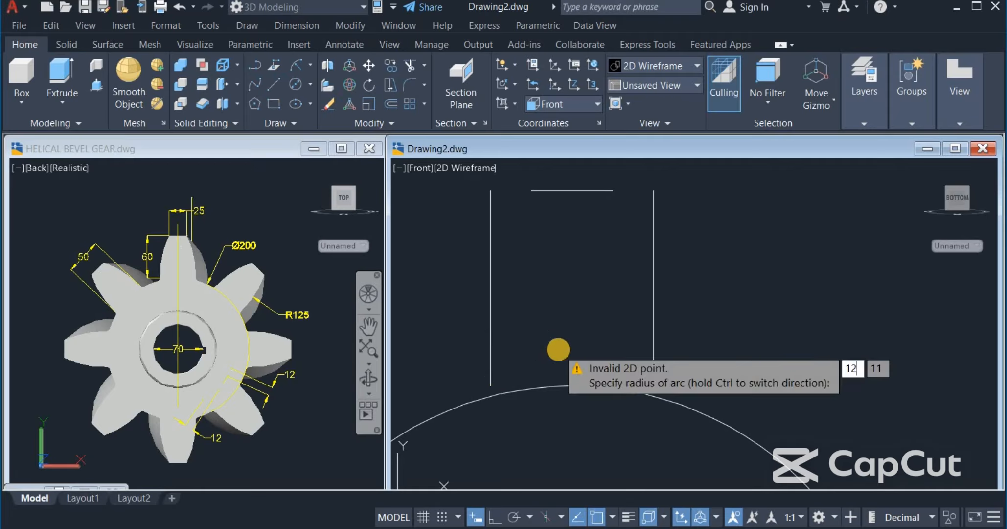
text(5)
key(Return)
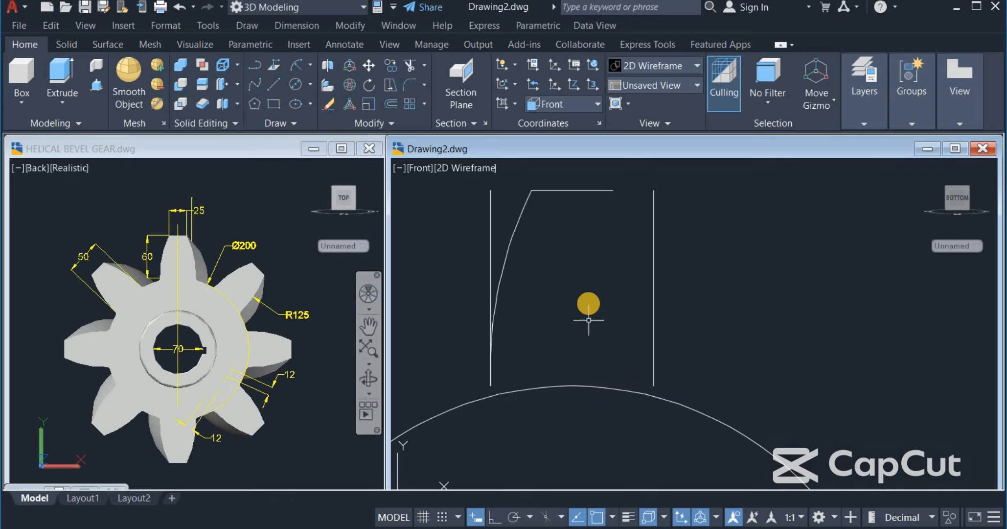
right_click(577, 292)
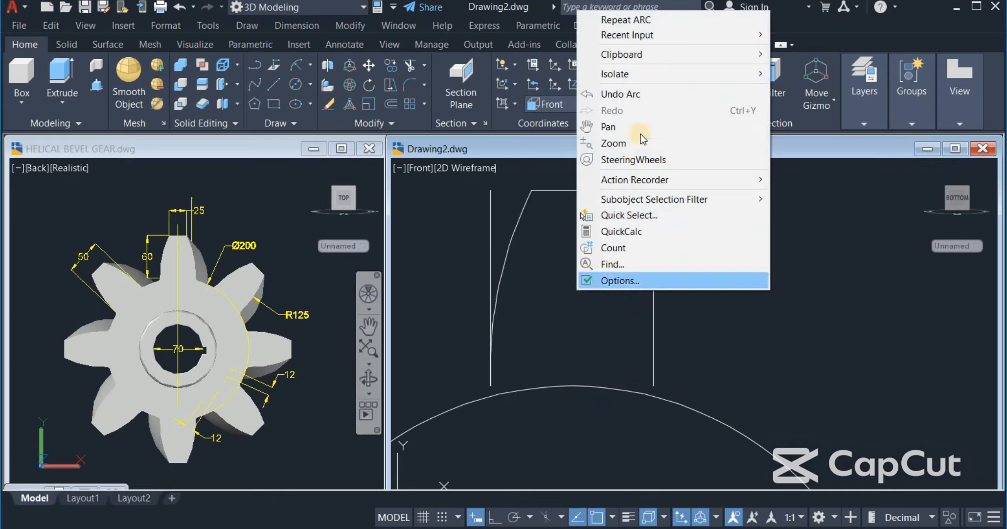
click(659, 19)
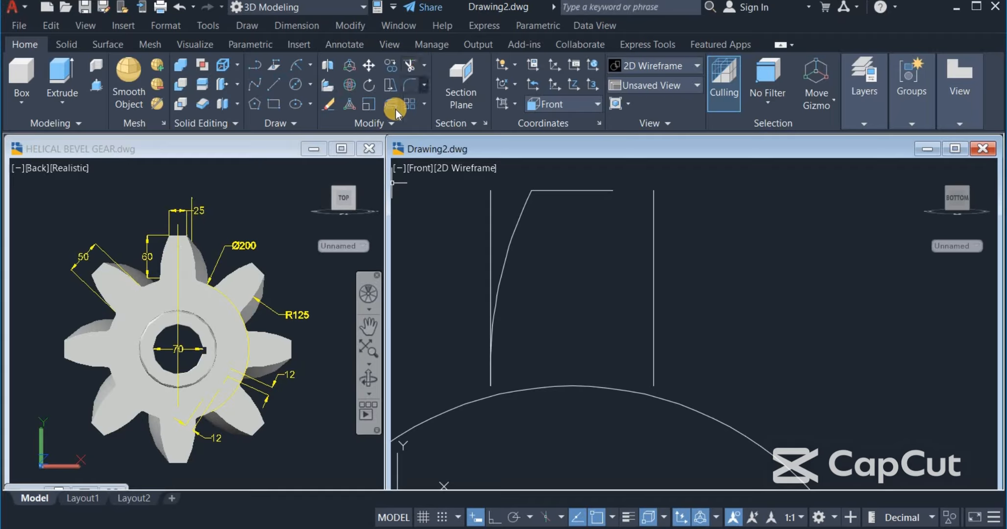
- Mirror the arc about a vertical line through the top line's midpoint with Ortho on, keeping the original arc
click(379, 123)
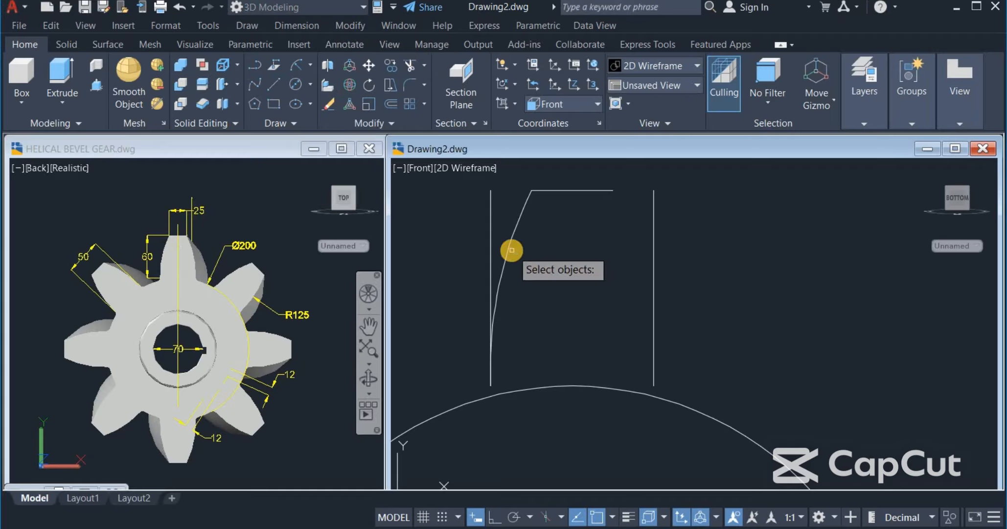
key(Return)
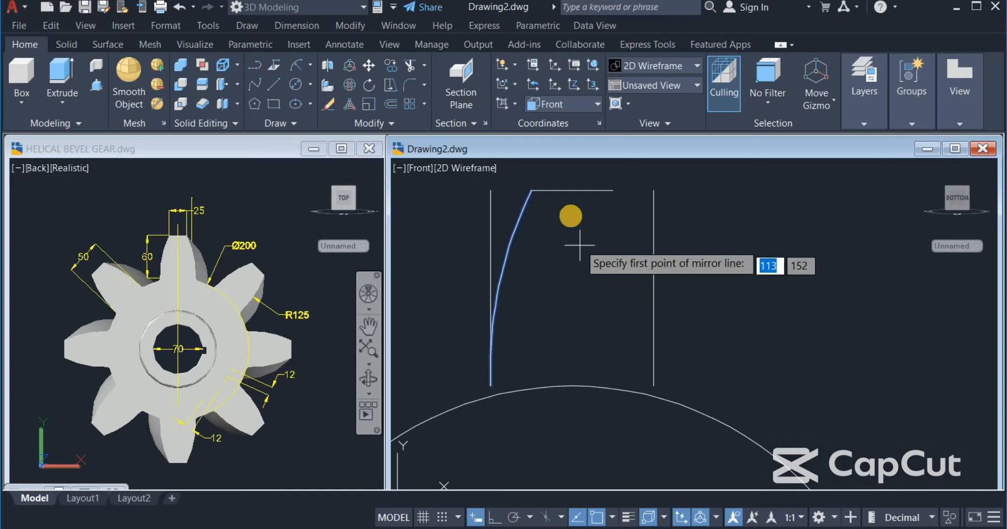
click(572, 190)
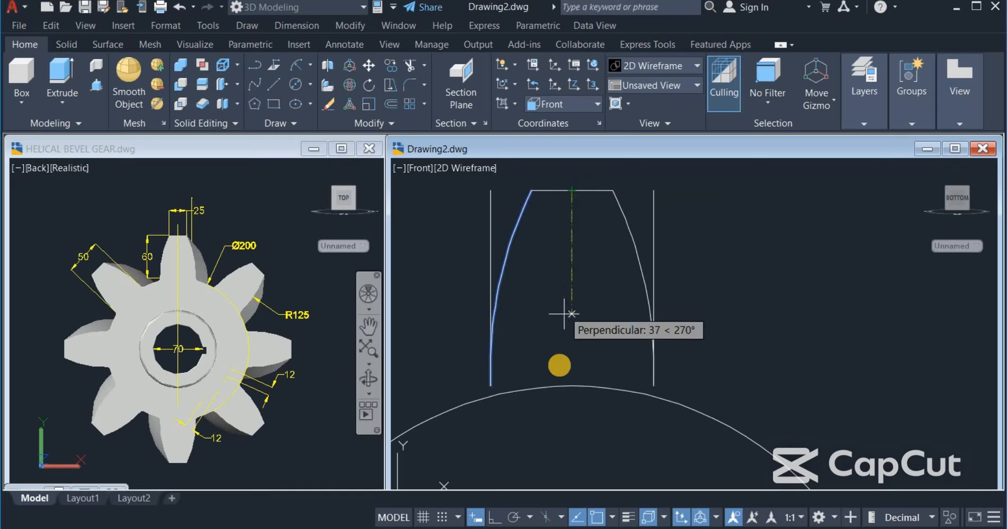
click(496, 517)
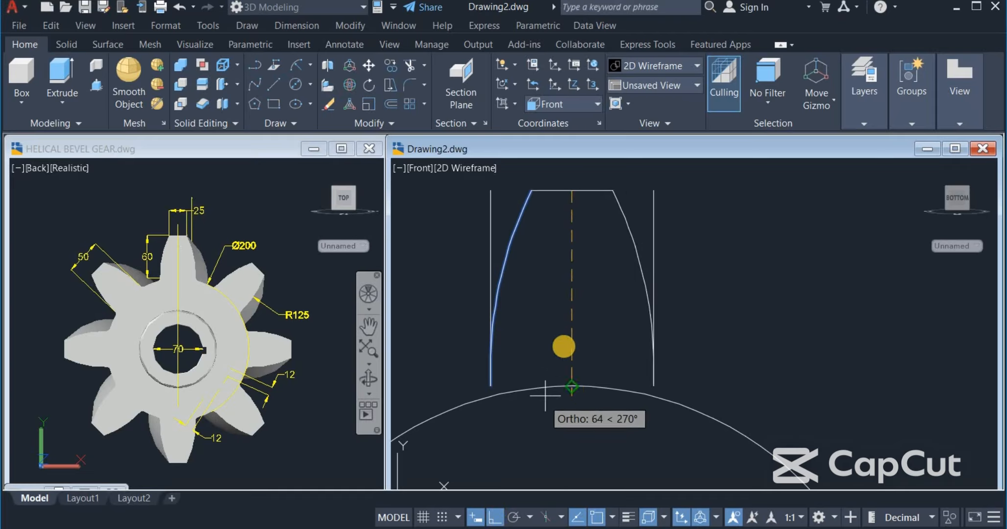
click(521, 356)
right_click(510, 356)
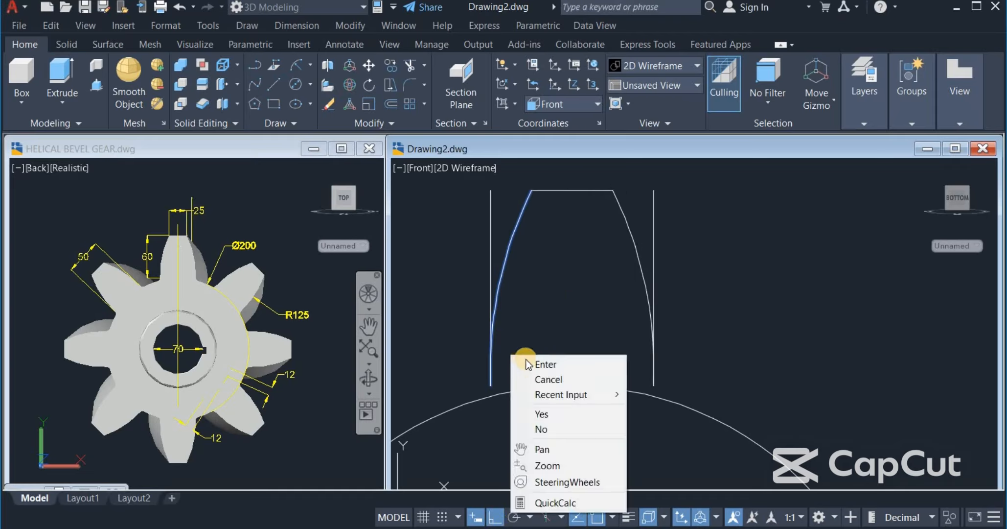
click(523, 360)
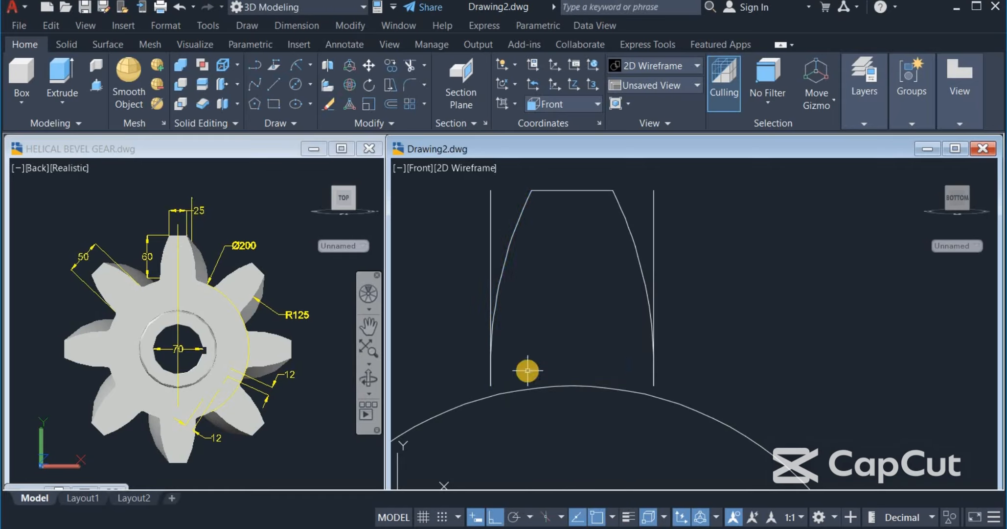
- Erase the two vertical construction lines on either side of the tooth profile
click(666, 248)
click(646, 242)
click(504, 226)
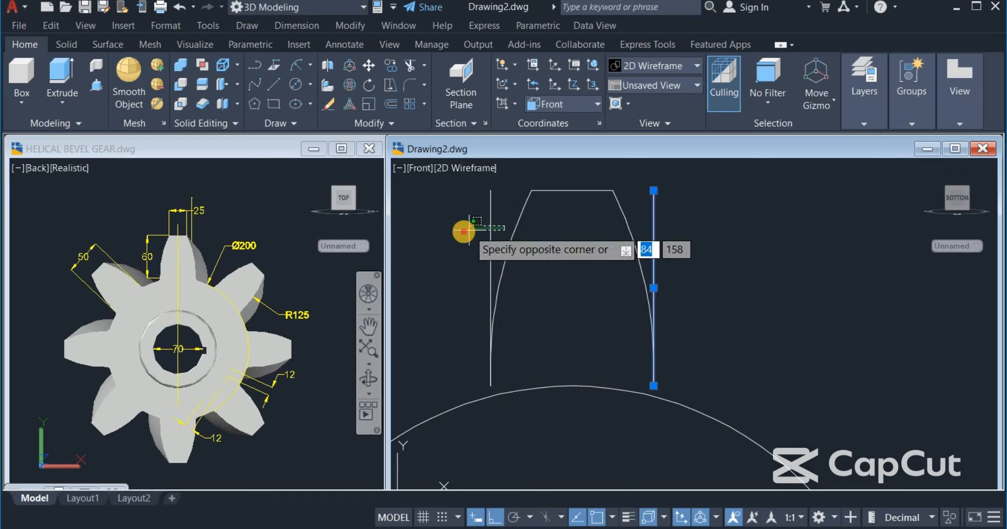
click(457, 247)
right_click(450, 282)
click(478, 271)
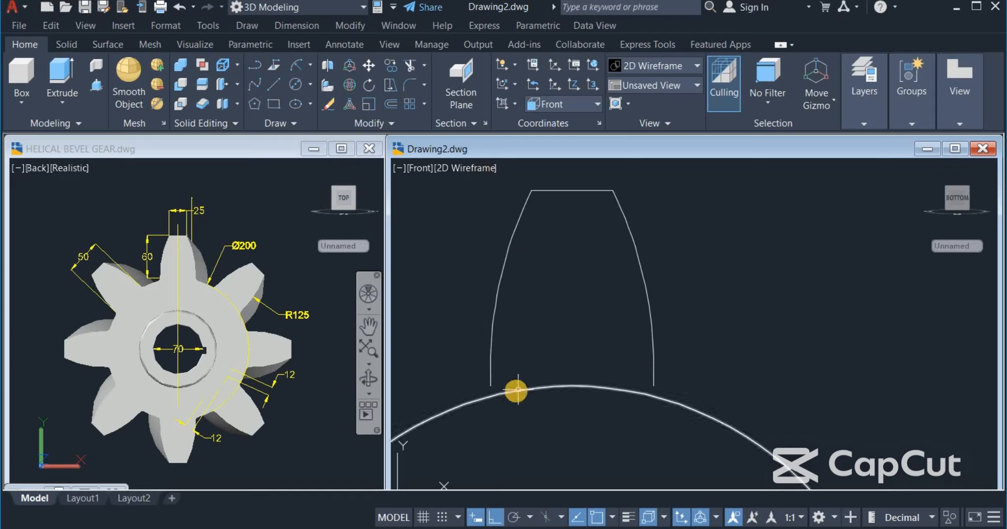
- Extend the lower ends of both tooth flank arcs down to the 200-diameter circle
click(424, 66)
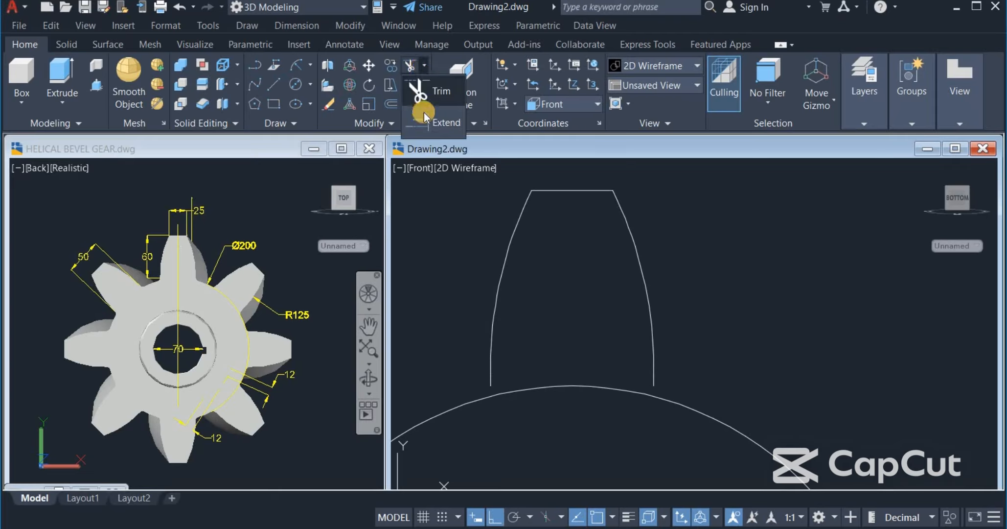
click(436, 125)
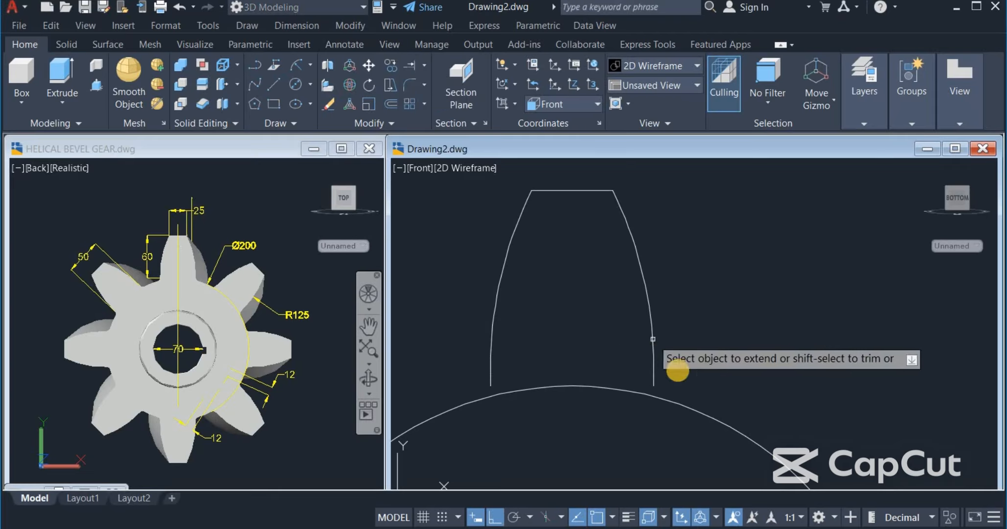
click(678, 374)
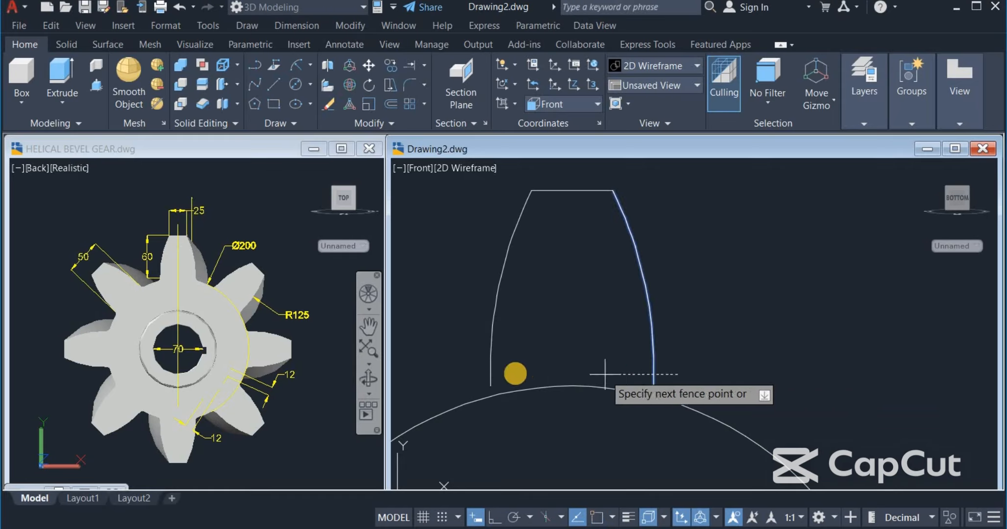
click(461, 377)
key(Return)
right_click(696, 280)
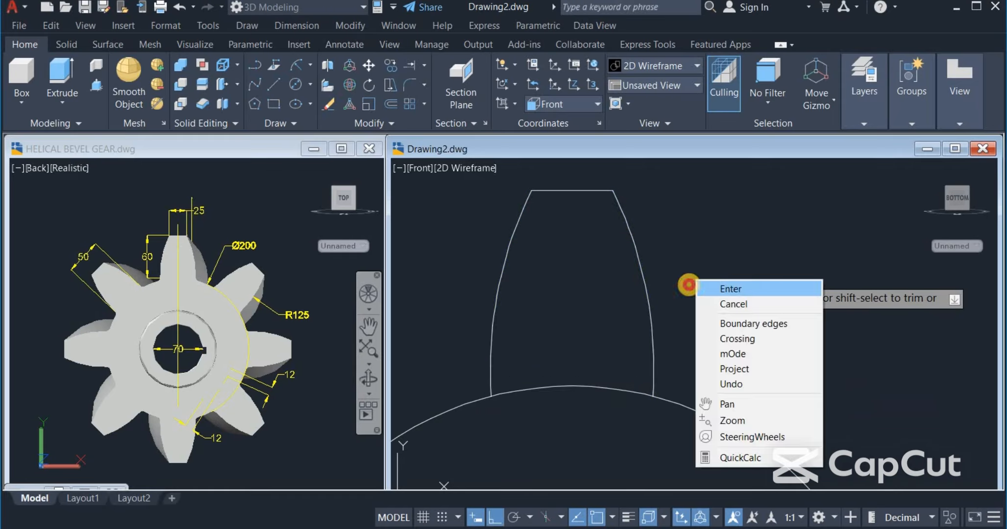
click(710, 285)
- Join the tooth's top line and its two flank arcs into a single object, leaving out the circle
scroll(593, 307, down, 2)
scroll(593, 321, down, 2)
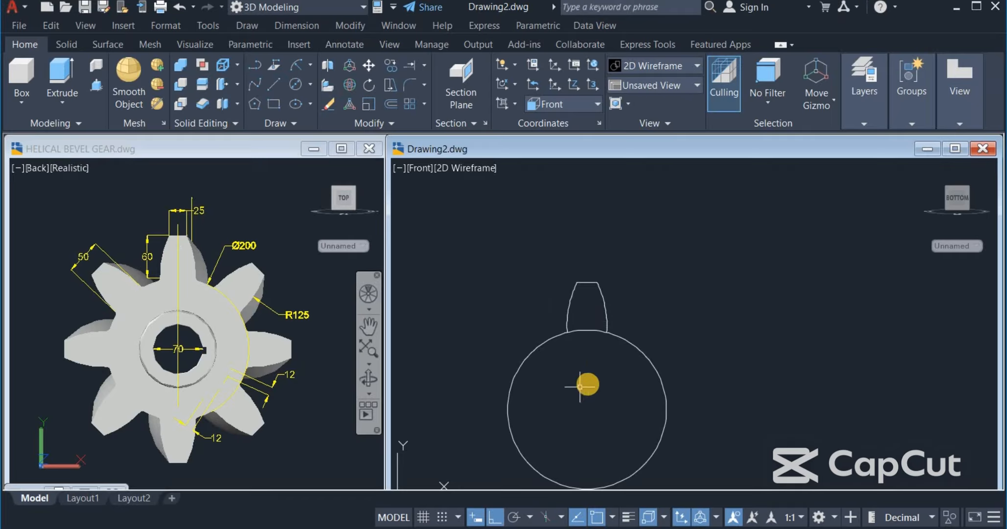
middle_drag(581, 387, 583, 313)
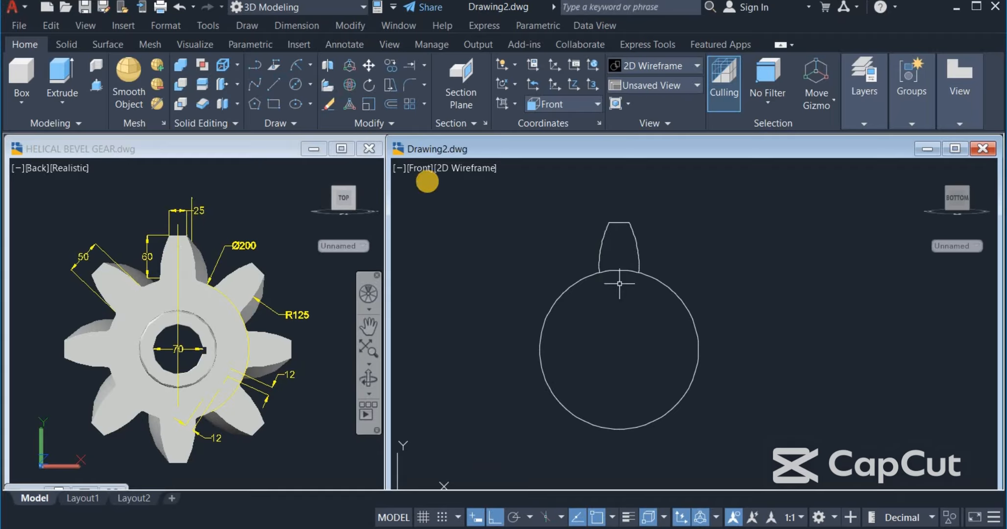
click(365, 125)
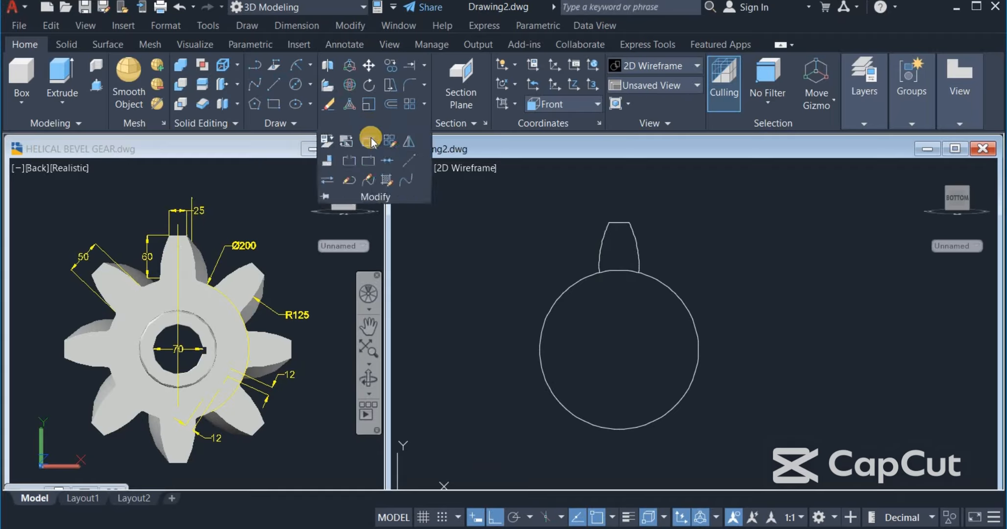
click(390, 162)
click(550, 199)
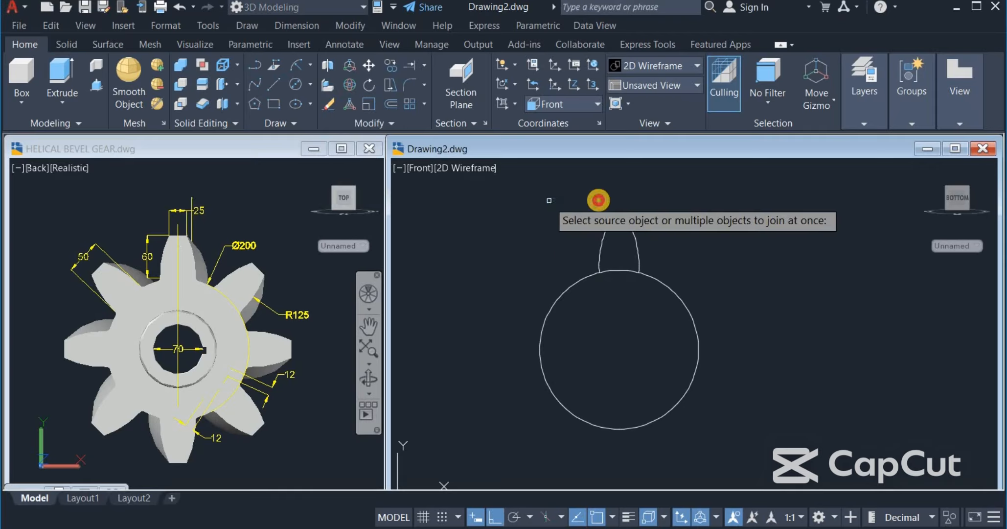
click(646, 280)
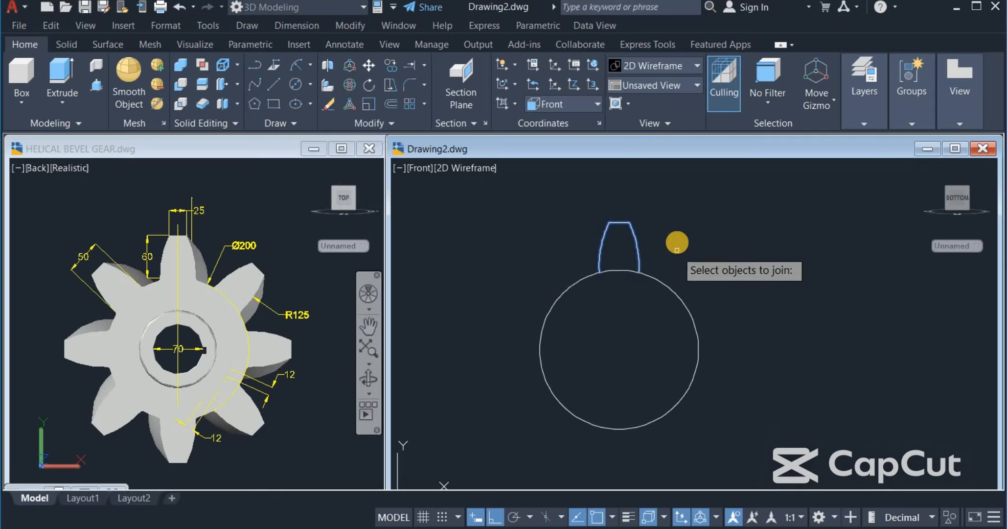
right_click(677, 241)
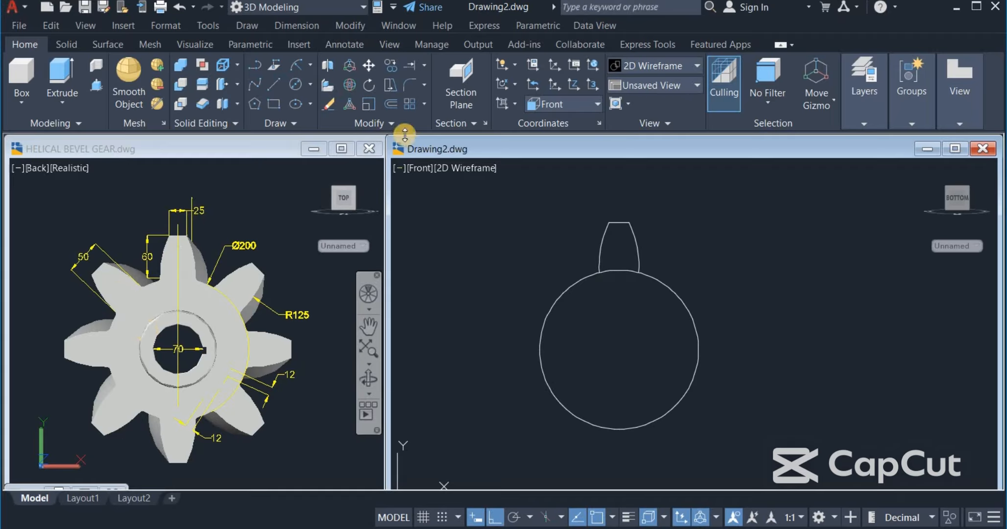
- Create a polar array of the joined tooth about the circle's centre with 8 items filling 360 degrees
click(424, 106)
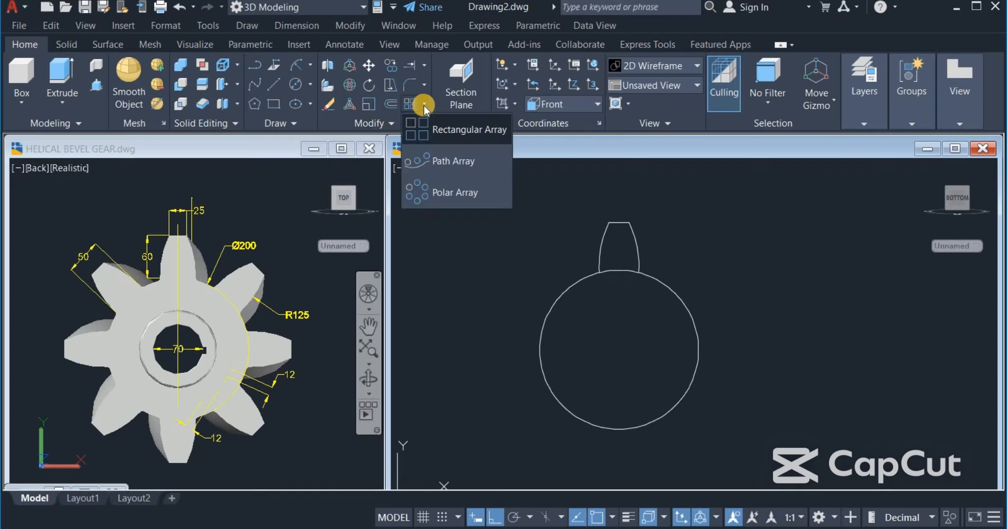
click(465, 192)
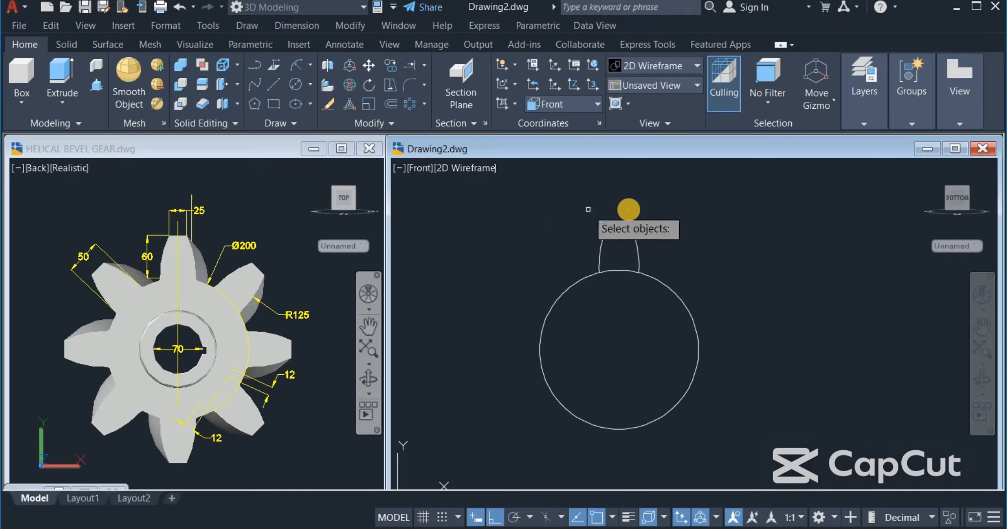
click(619, 221)
key(Return)
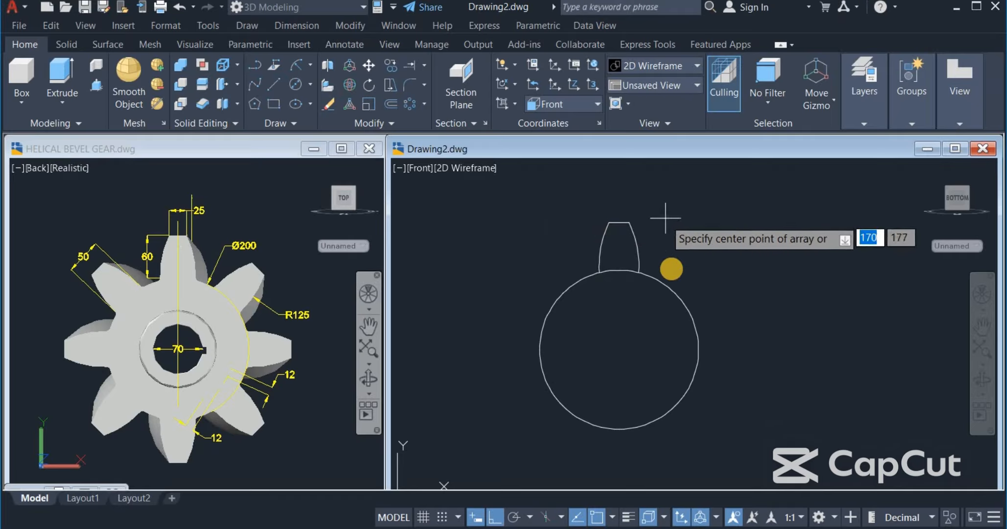
click(619, 349)
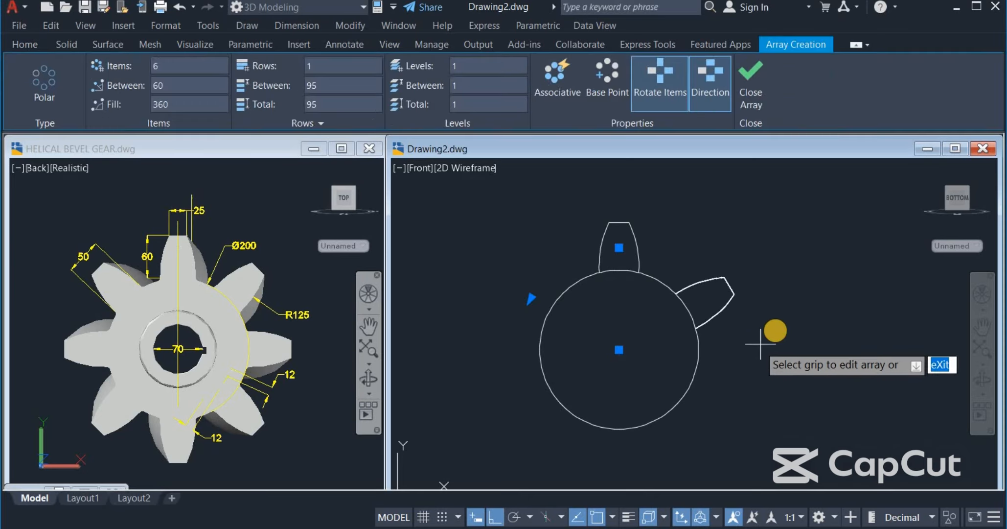
right_click(770, 274)
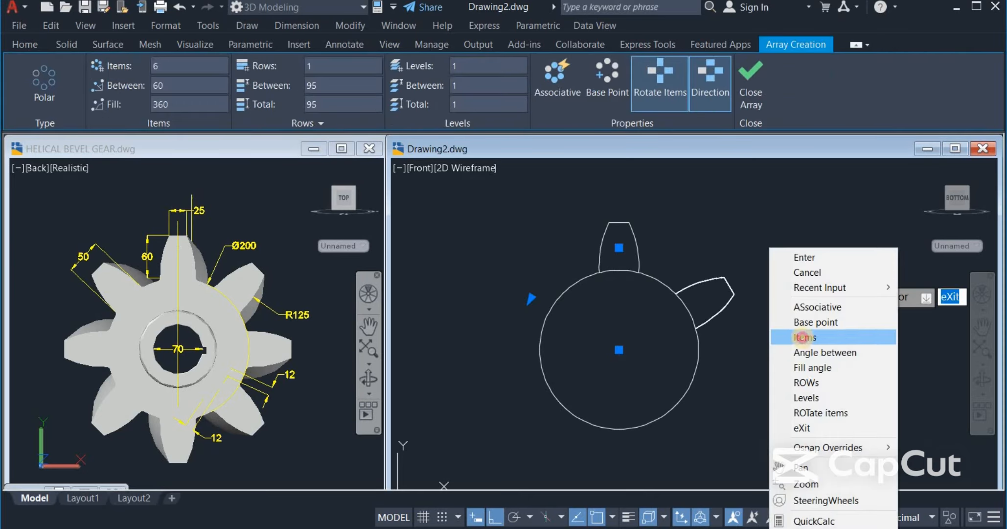
click(803, 337)
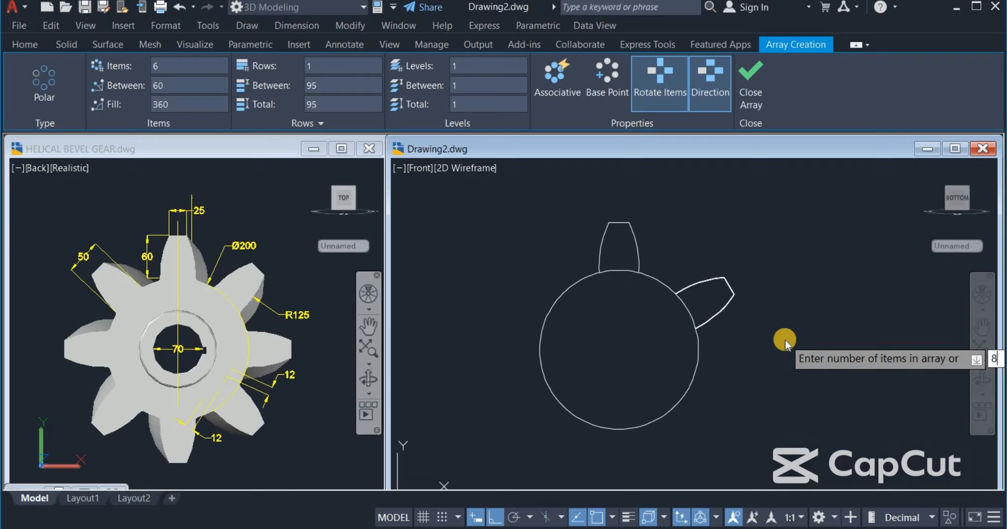
key(Return)
right_click(785, 341)
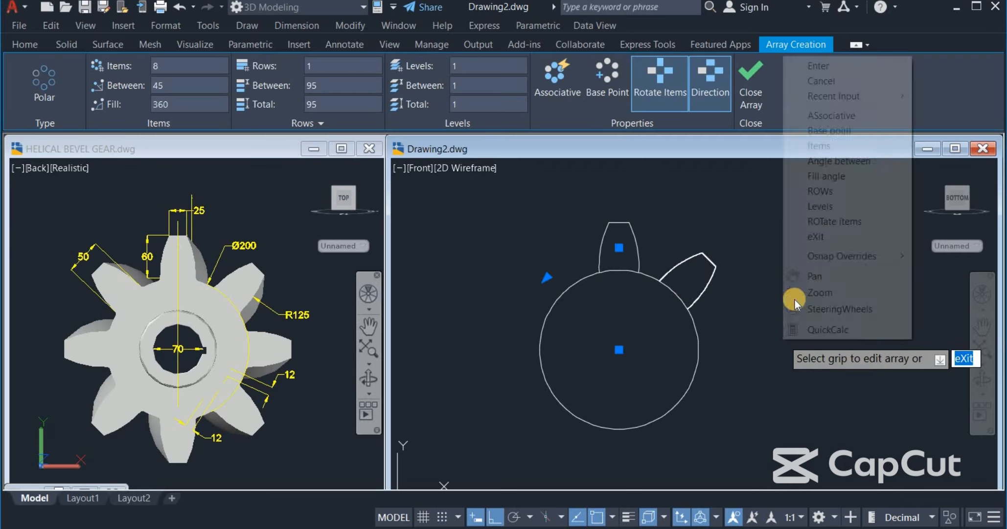
click(862, 65)
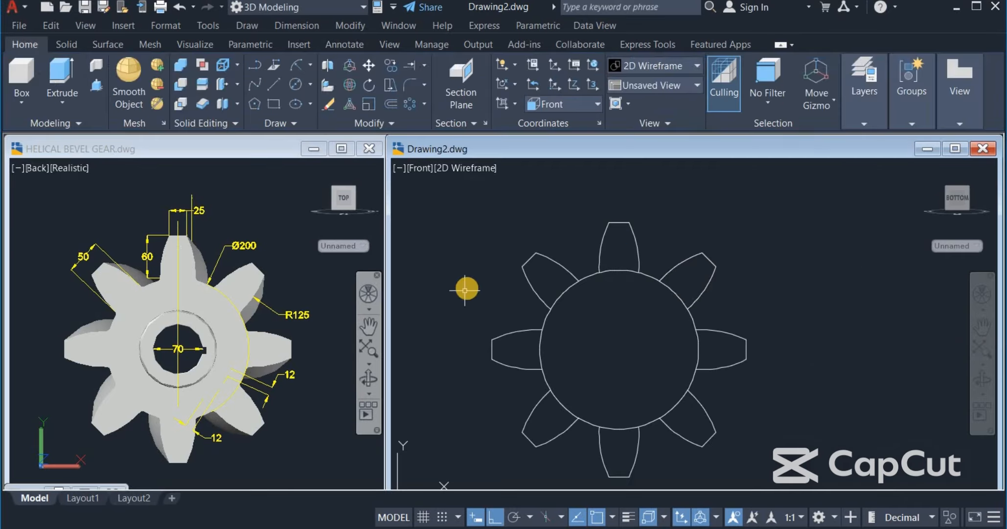
- Trim away the circle segments across the bases of all eight teeth to leave one continuous gear outline
middle_drag(465, 290, 467, 259)
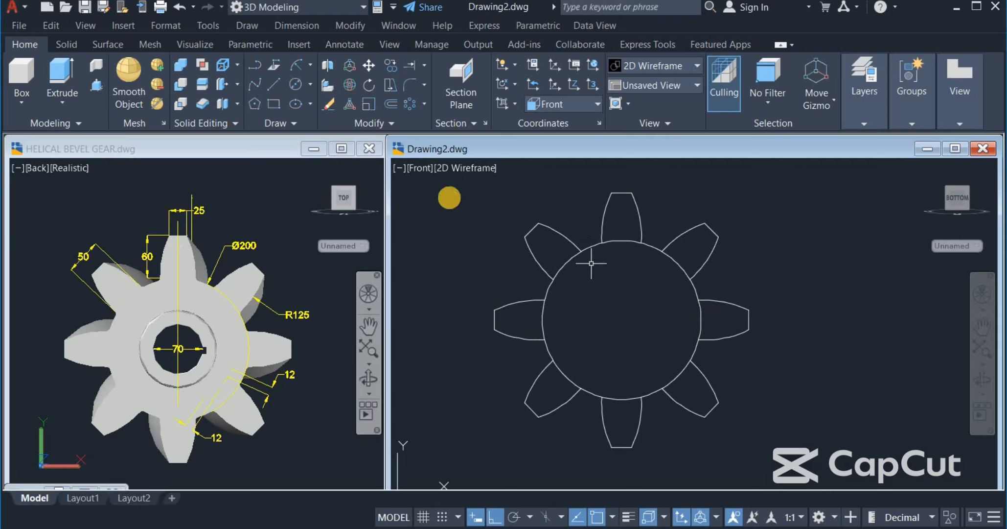
click(424, 66)
click(419, 93)
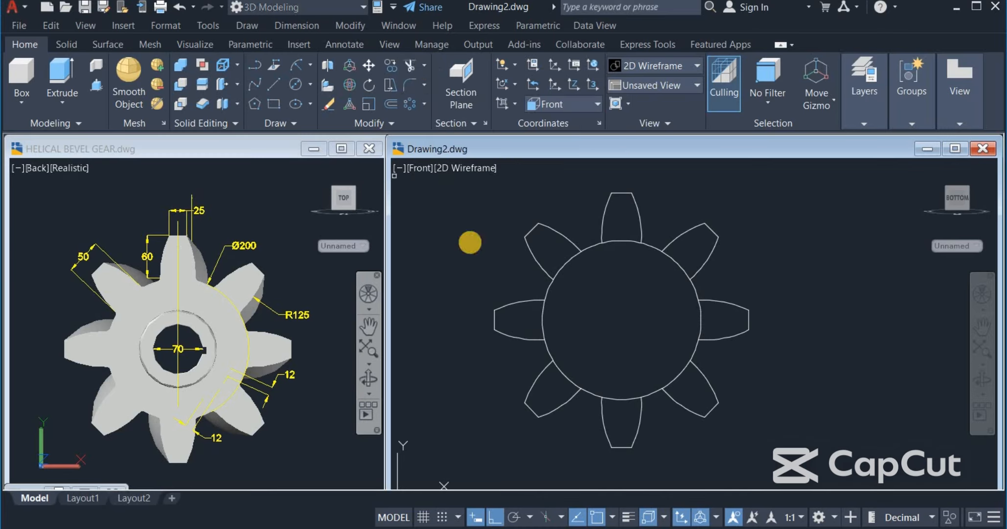
click(683, 252)
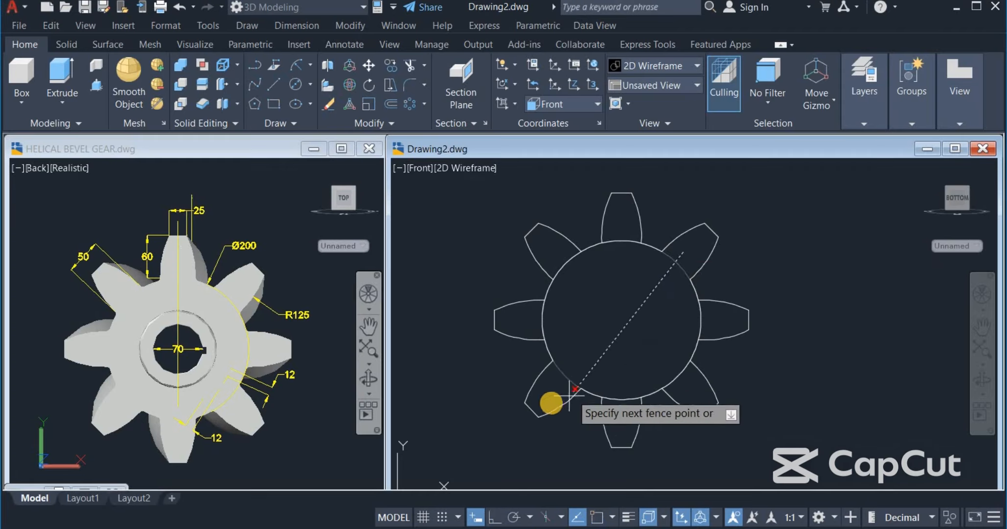
click(550, 392)
click(558, 322)
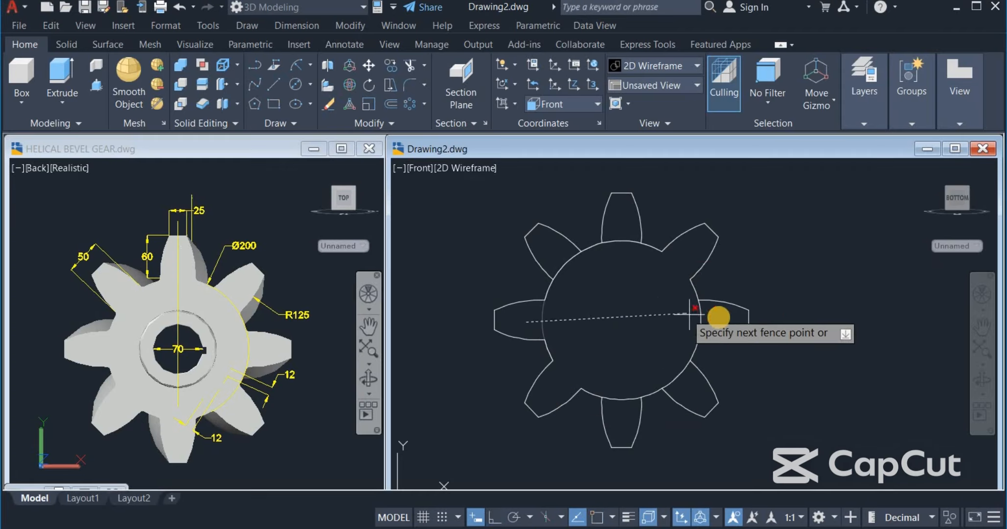
click(710, 319)
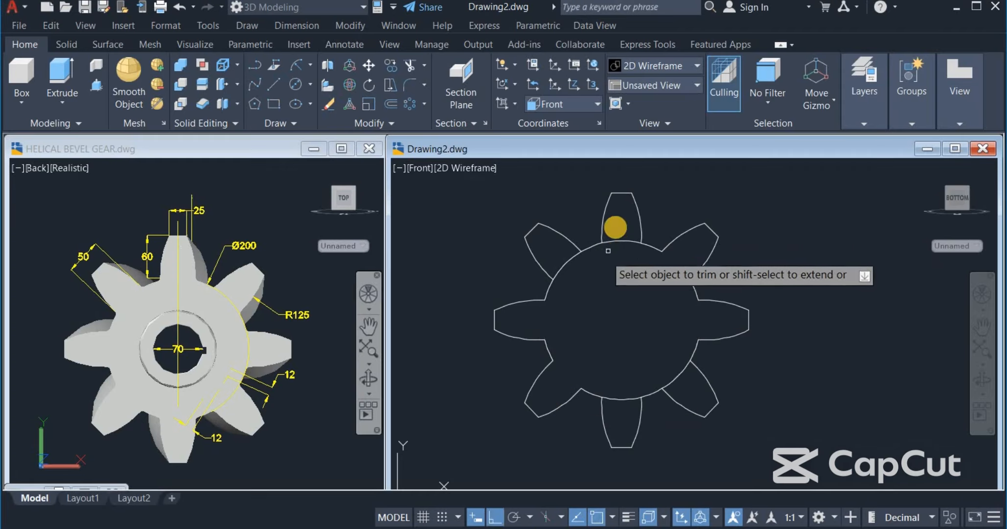
click(615, 222)
click(617, 414)
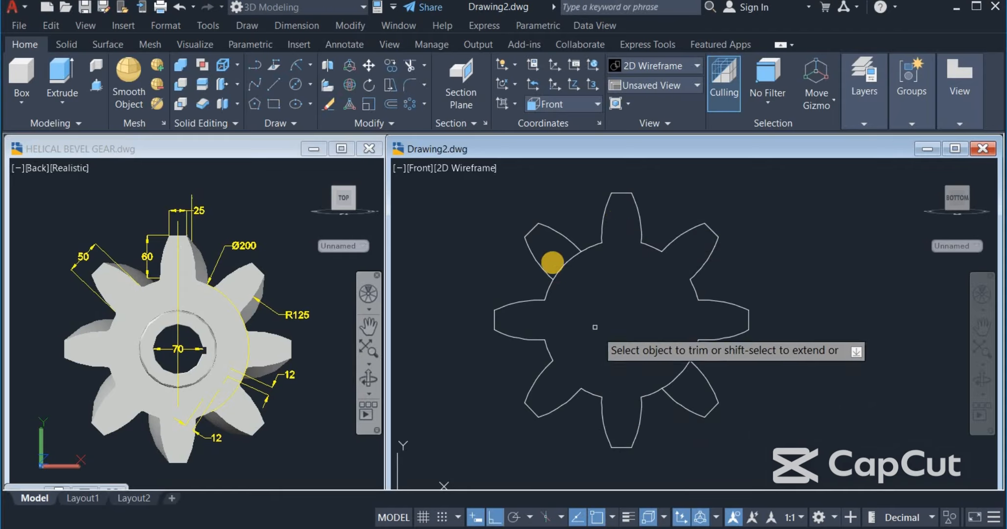
click(550, 252)
click(683, 382)
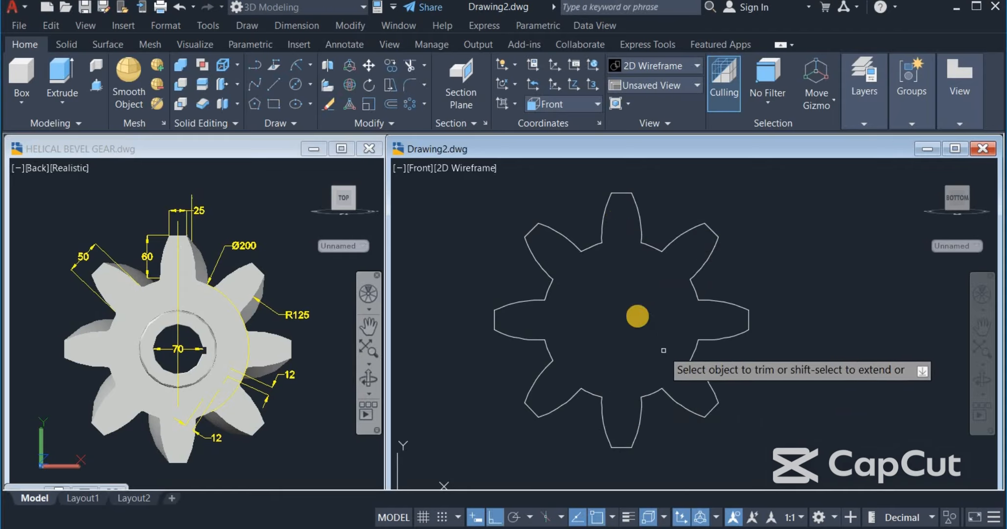
right_click(627, 313)
click(637, 317)
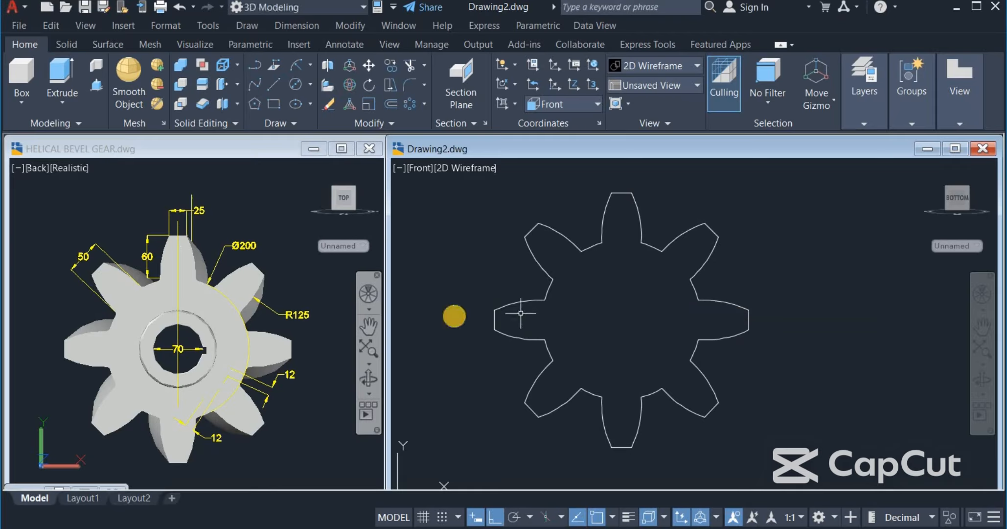
- Join all the teeth and the remaining circle arcs into a single closed polyline
scroll(455, 315, down, 2)
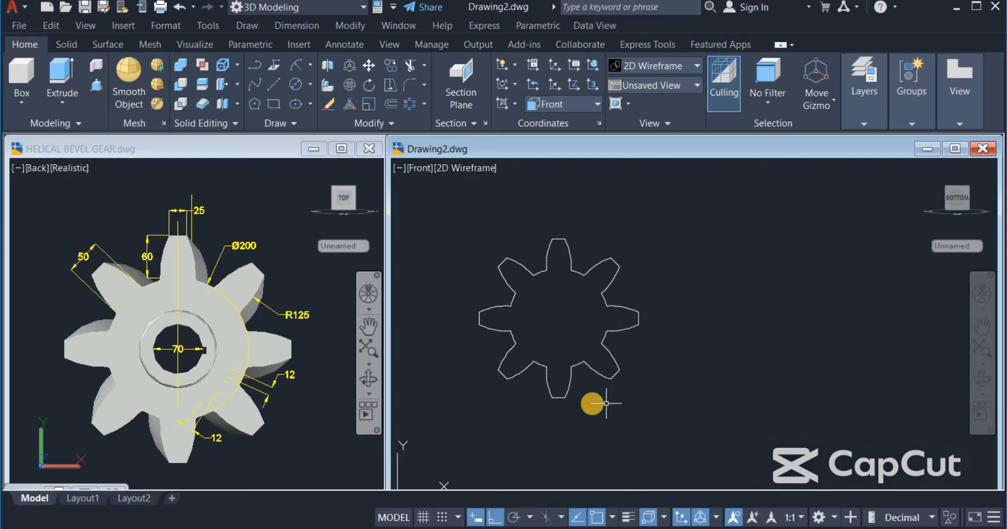
click(364, 124)
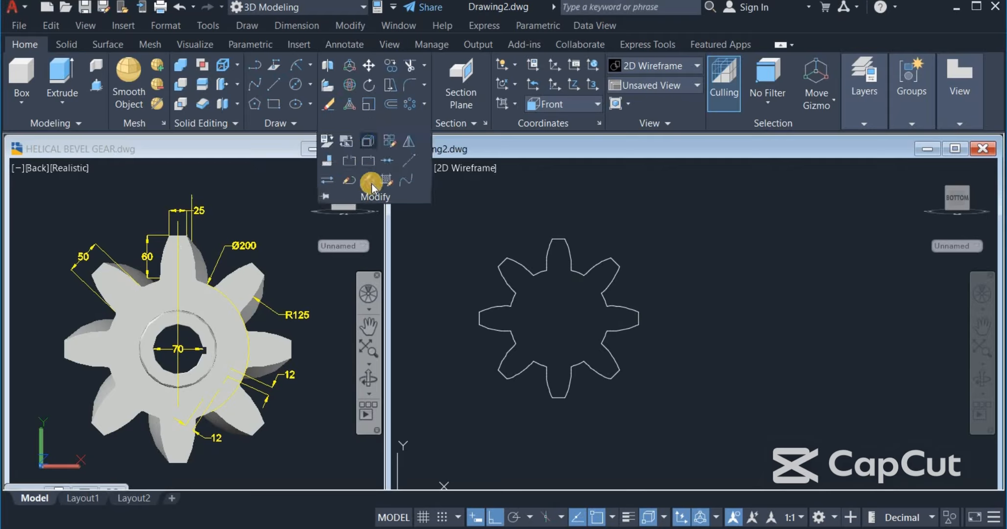
click(392, 160)
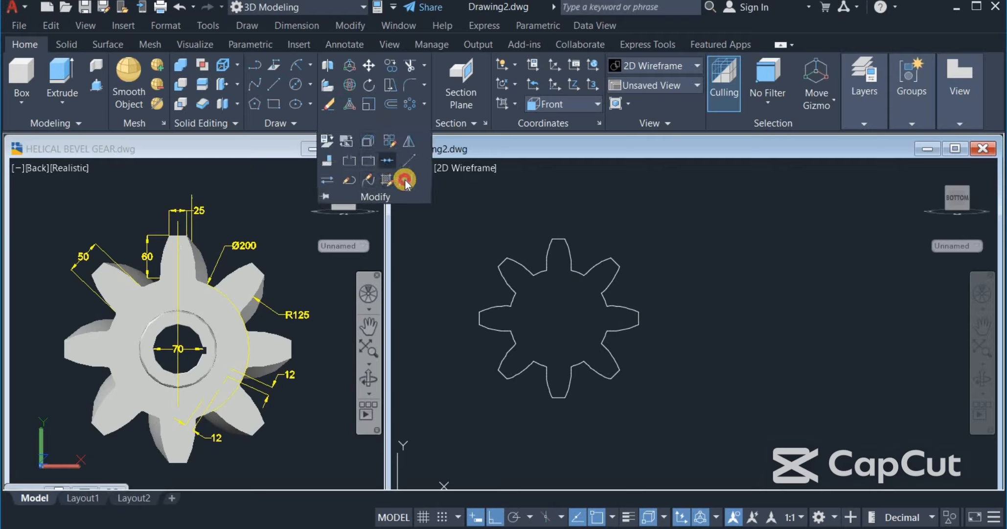
click(455, 224)
click(888, 475)
key(Return)
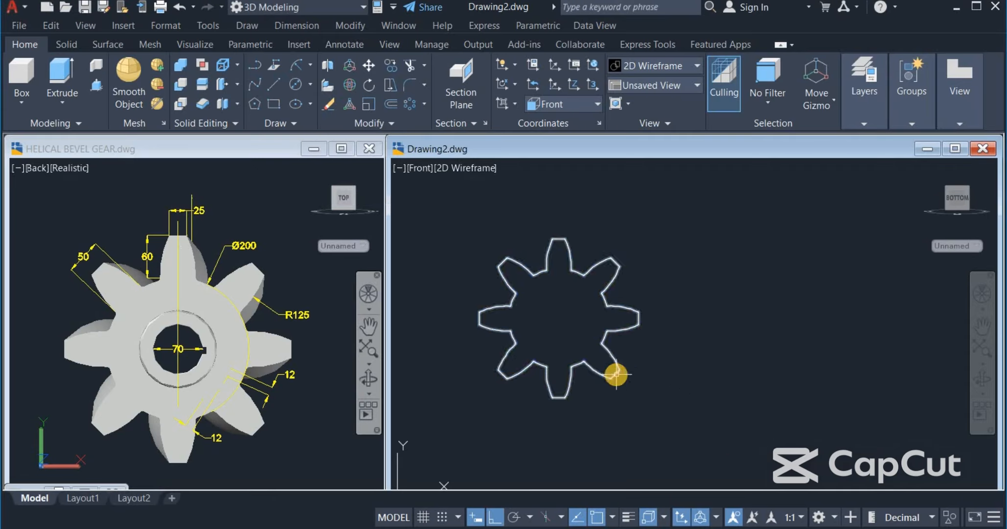
mouse_move(616, 374)
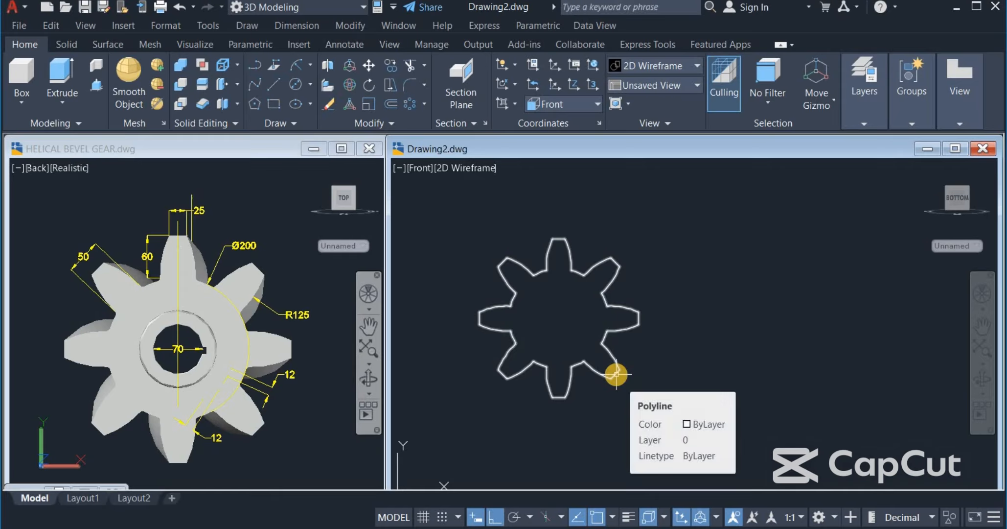
- Fillet both root corners between the top tooth and the tooth to its left, using radius 5 in multiple mode
middle_drag(670, 367, 729, 383)
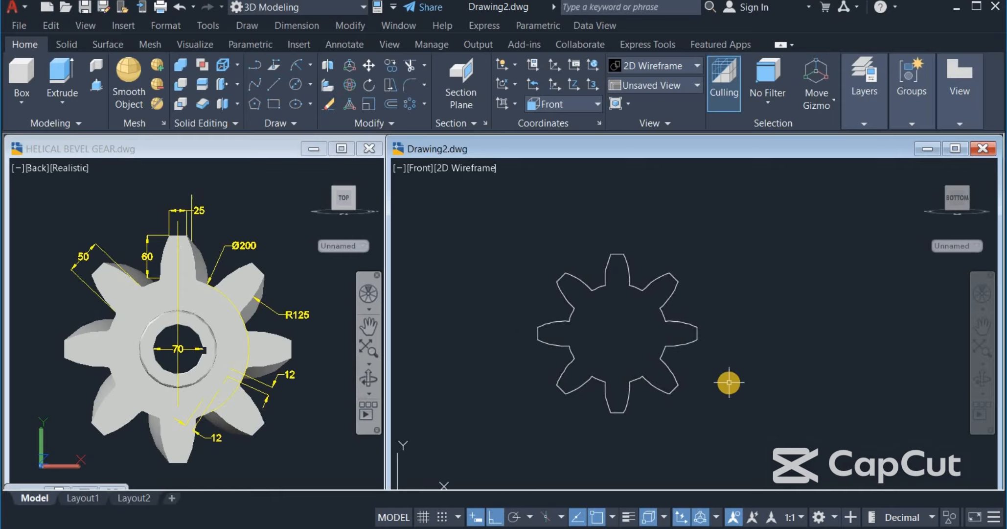
key(ctrl+z)
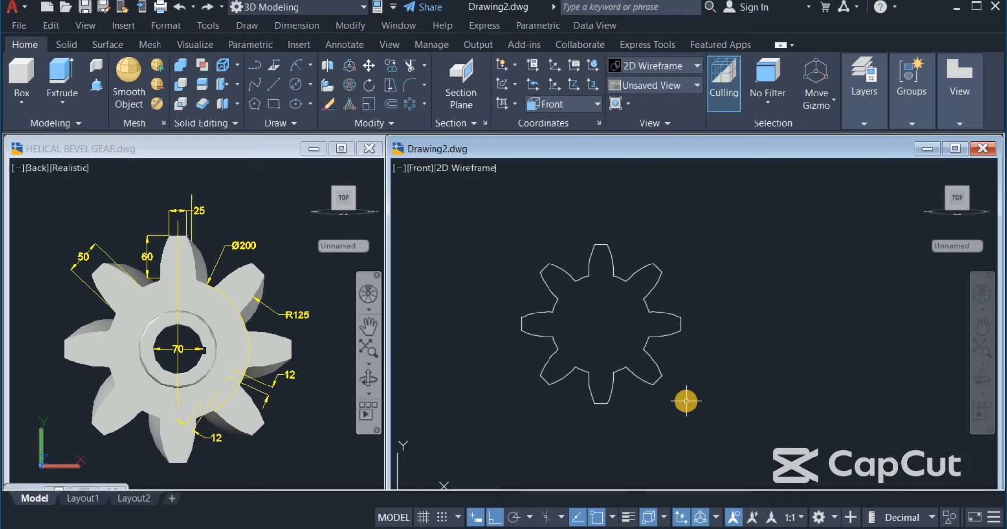
scroll(590, 276, up, 5)
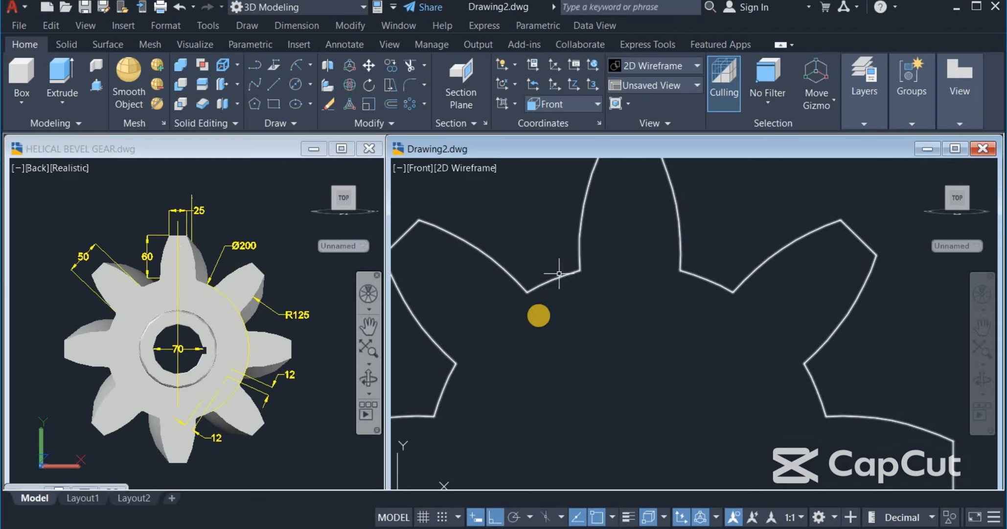
click(424, 87)
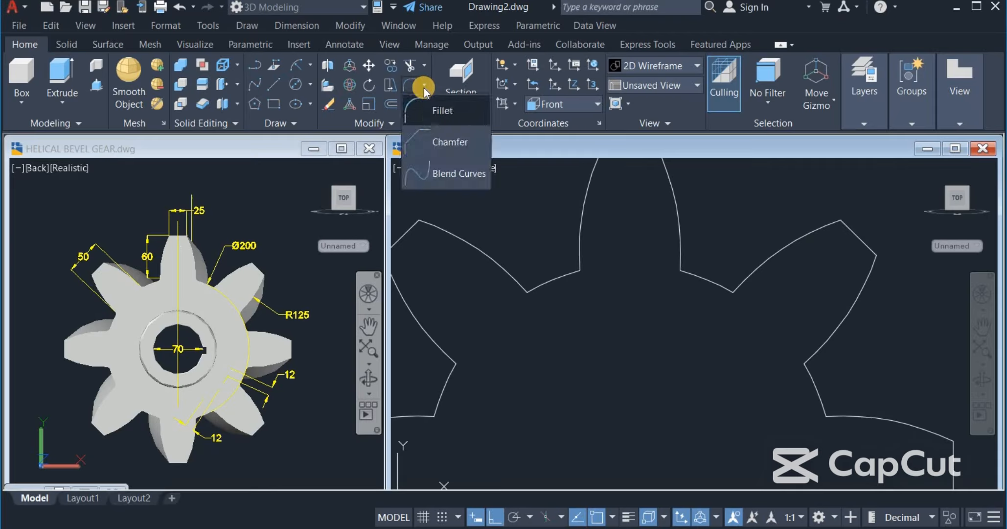
click(438, 118)
right_click(585, 302)
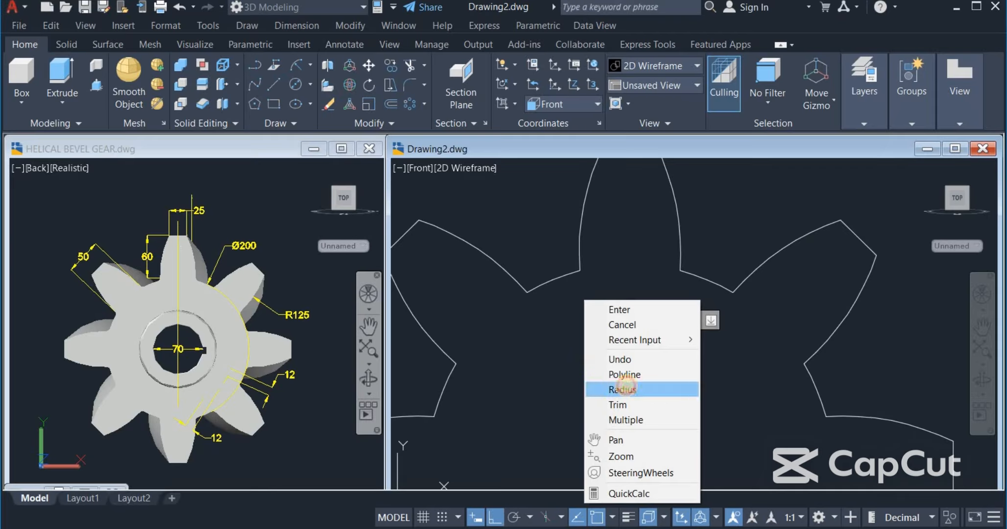
click(622, 389)
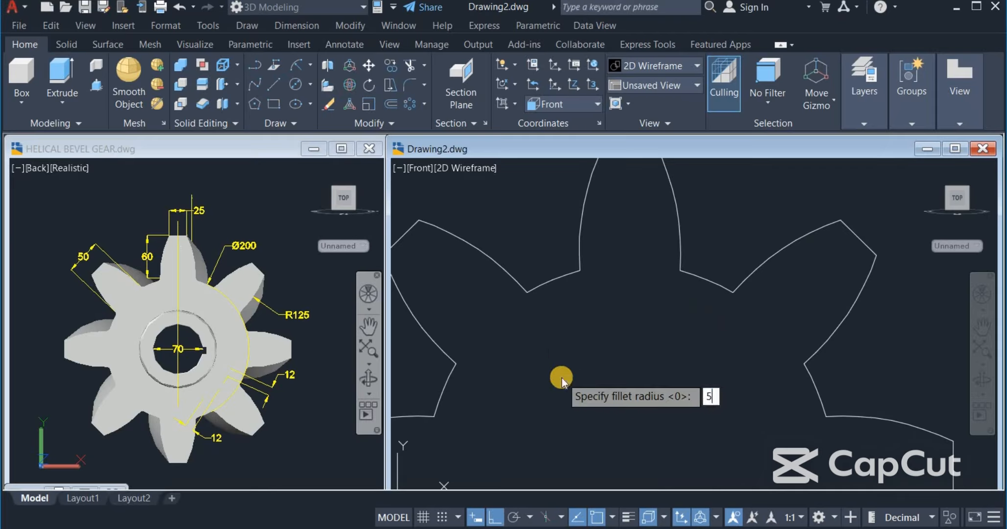
text(5)
key(Return)
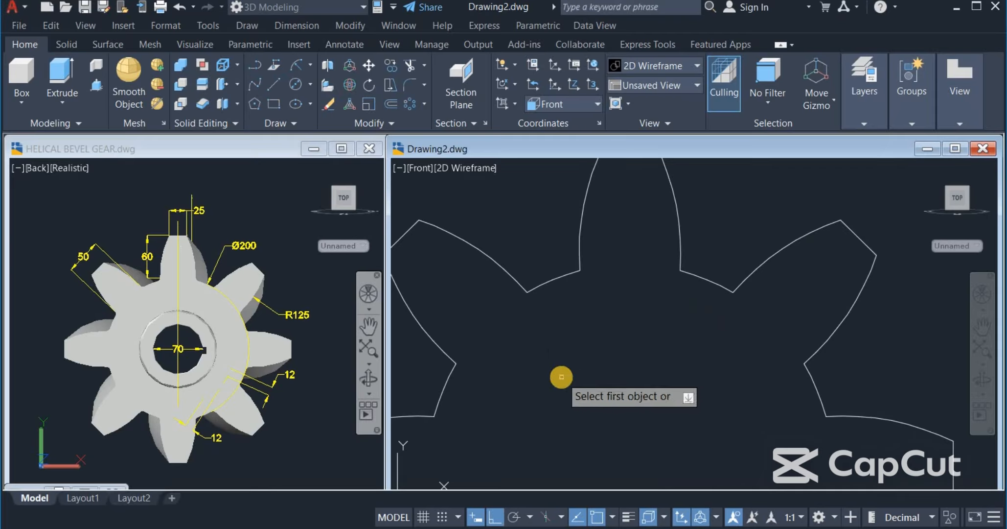
right_click(595, 297)
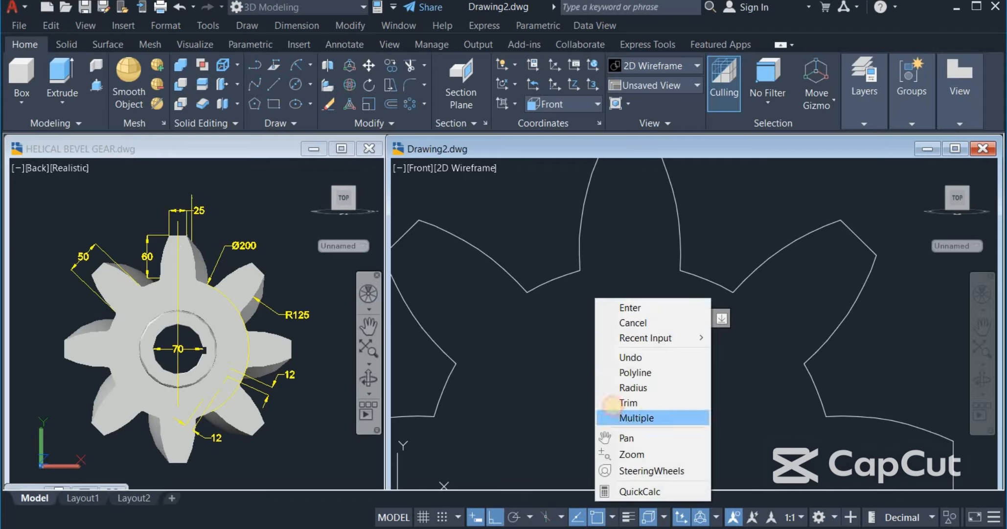
click(629, 417)
scroll(609, 282, up, 4)
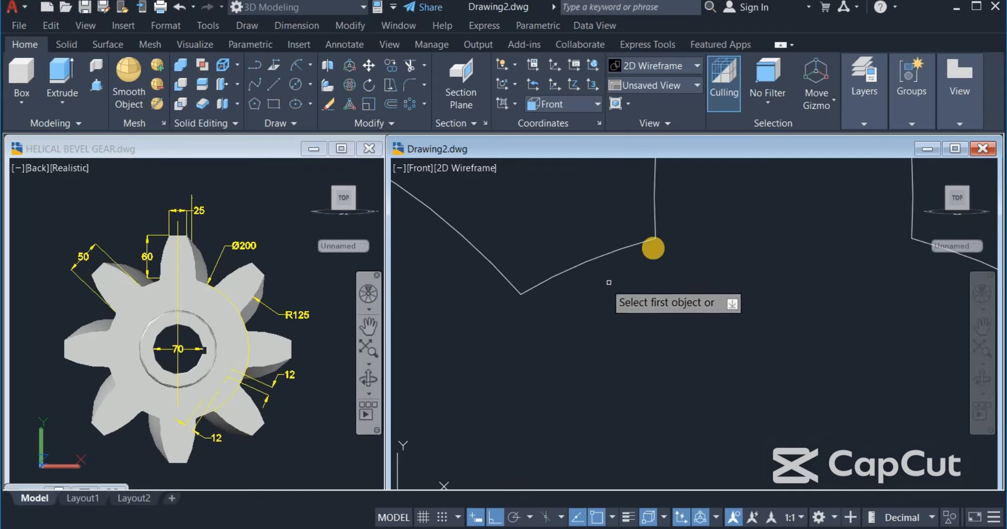
click(650, 238)
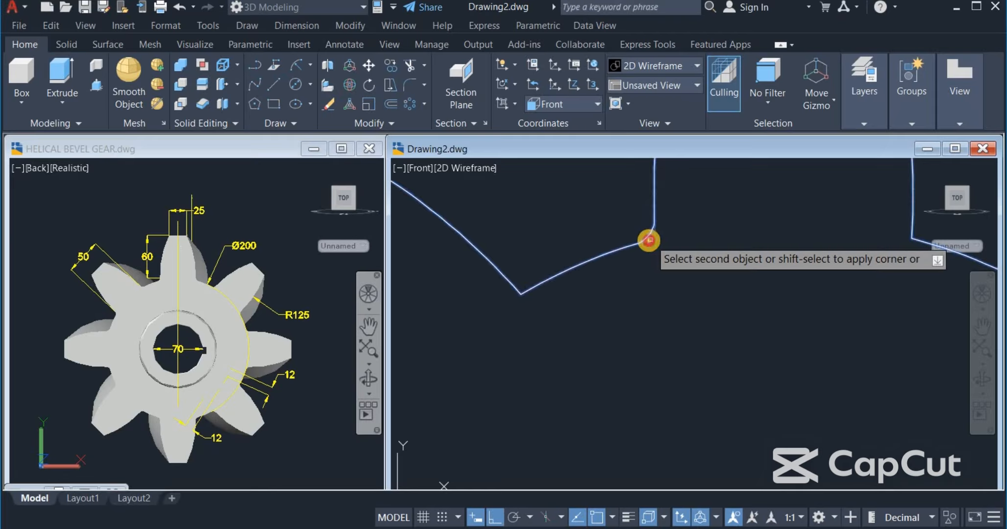
click(542, 286)
click(527, 288)
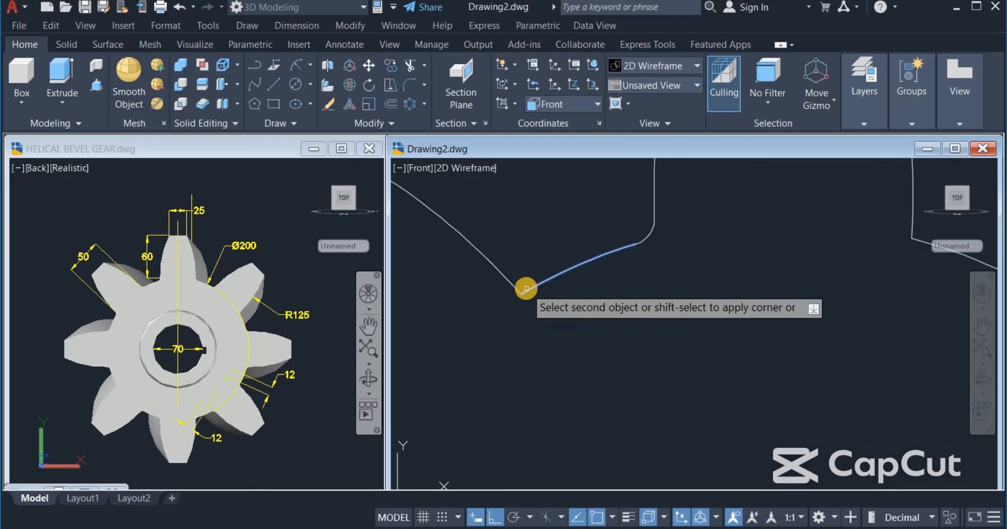
click(527, 287)
scroll(564, 302, down, 4)
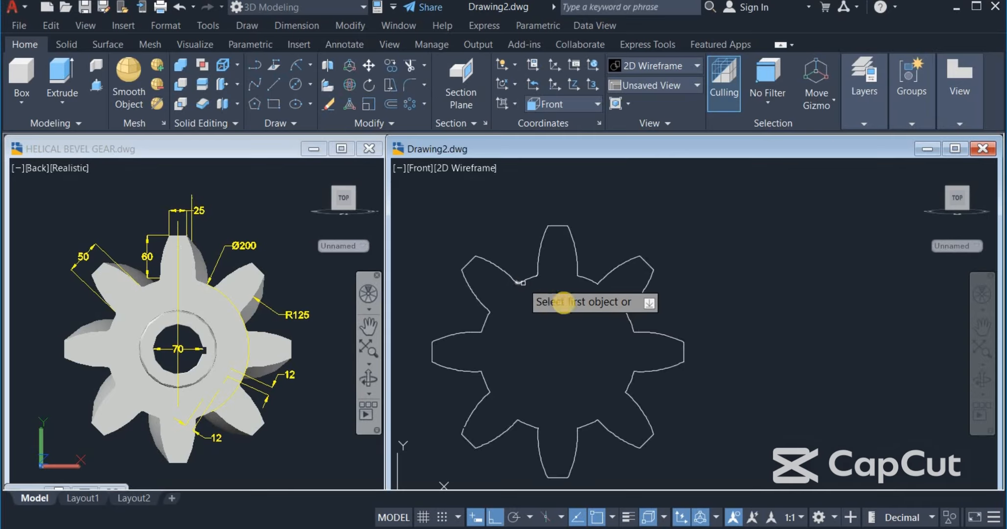
- Fillet the other root corners around the gear outline with the same radius of 5, starting beside the top tooth's right flank
scroll(589, 285, up, 5)
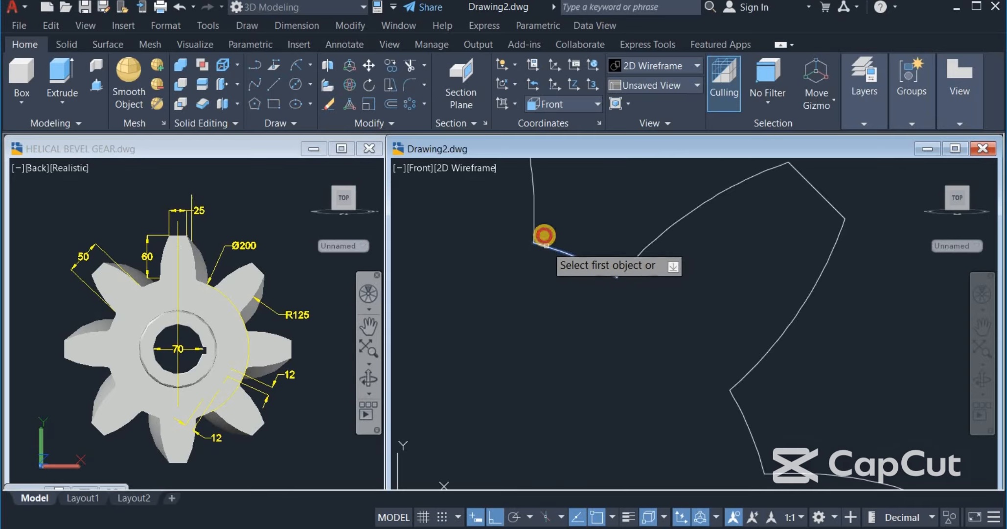
click(544, 235)
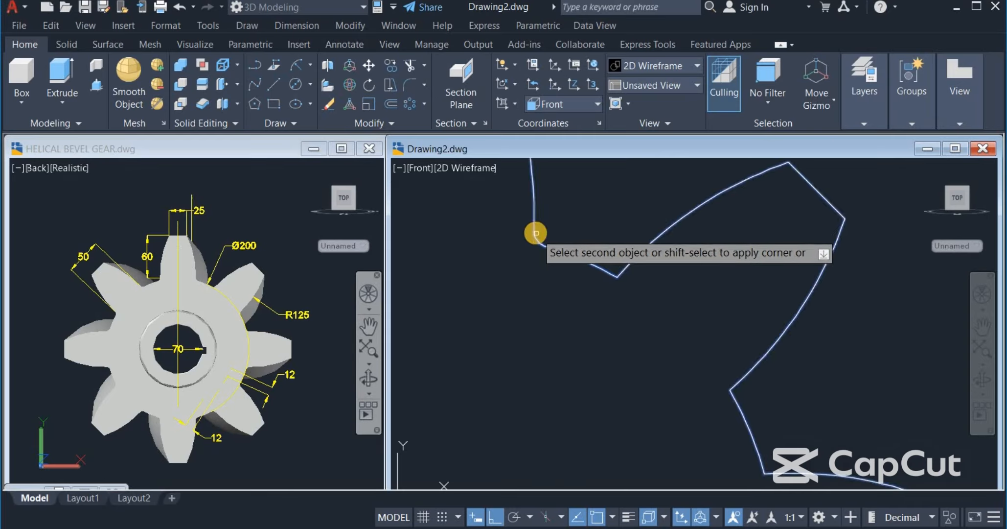
click(583, 240)
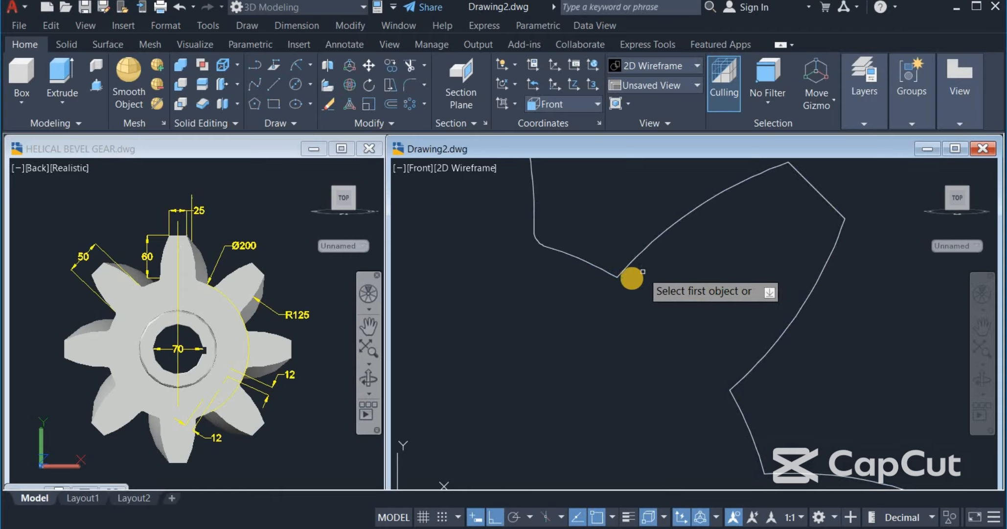
click(619, 275)
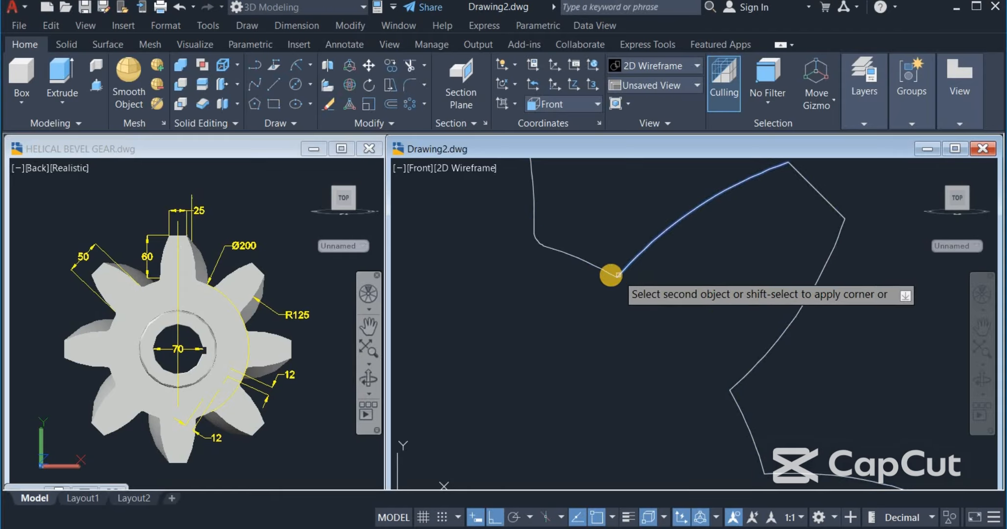
click(615, 273)
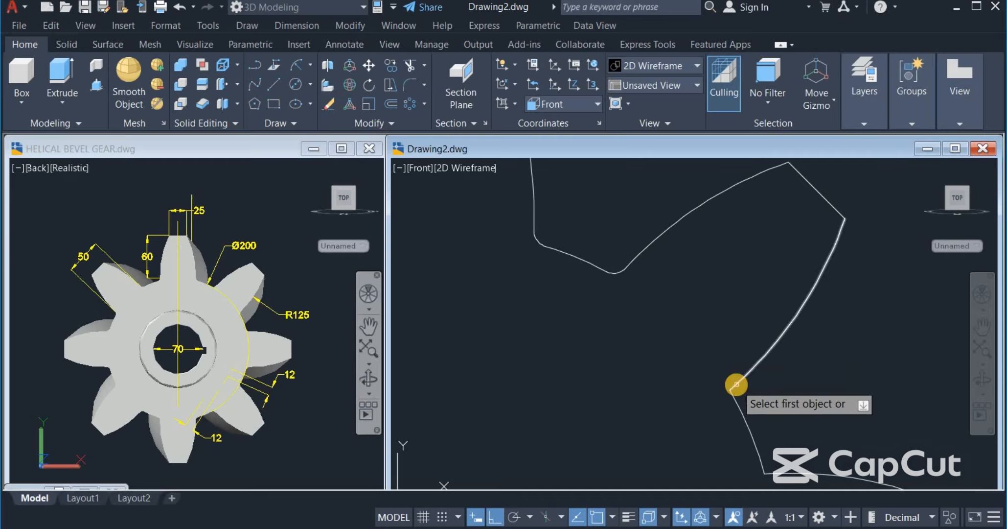
click(737, 385)
click(739, 407)
scroll(741, 333, down, 3)
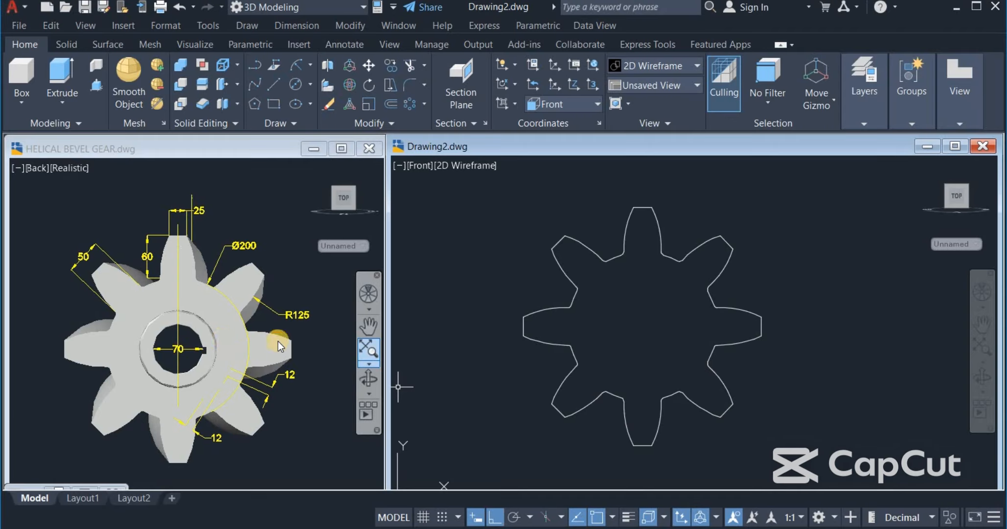
- Switch to the HELICAL BEVEL GEAR.dwg reference drawing and examine it in the SE Isometric view
click(287, 266)
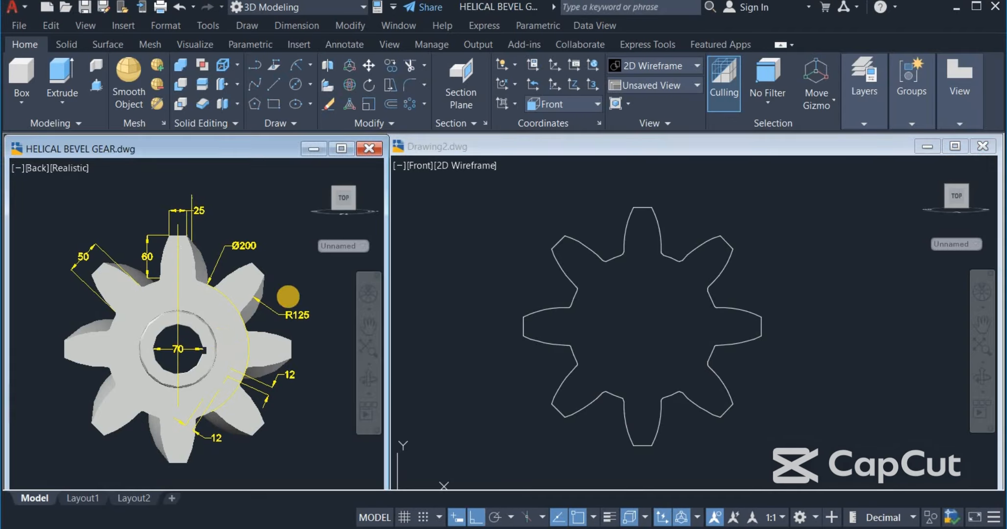
click(667, 91)
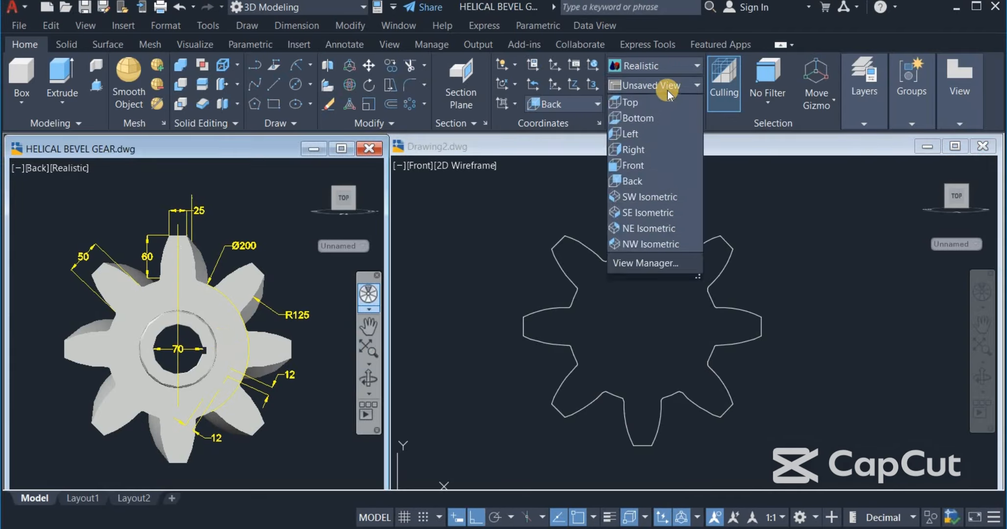
click(649, 213)
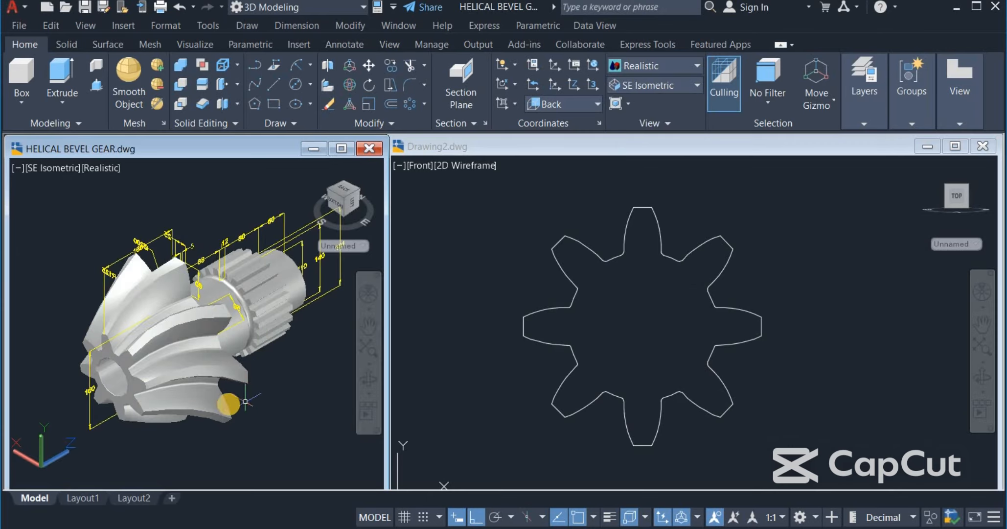
- Return to Drawing2.dwg and place a copy of the filleted gear outline to the left of the original
click(484, 387)
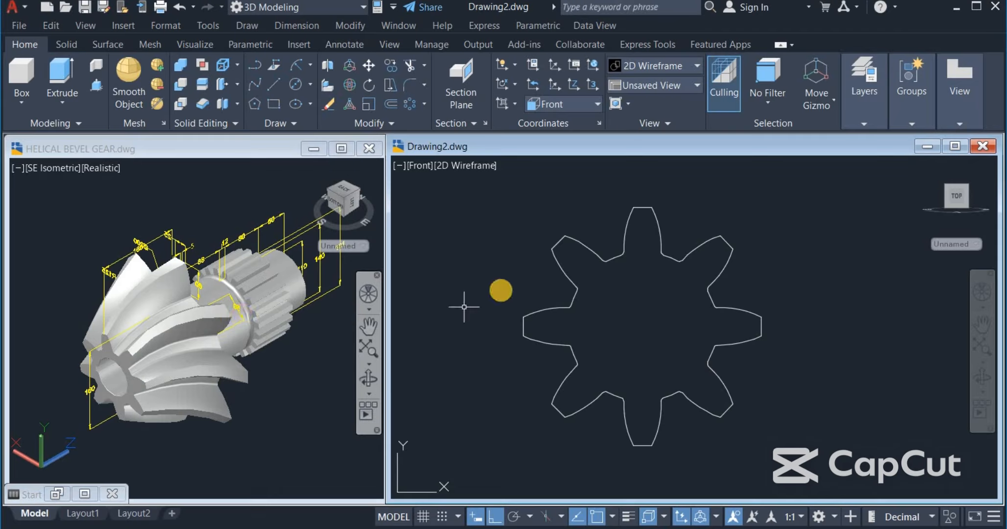
scroll(531, 288, down, 2)
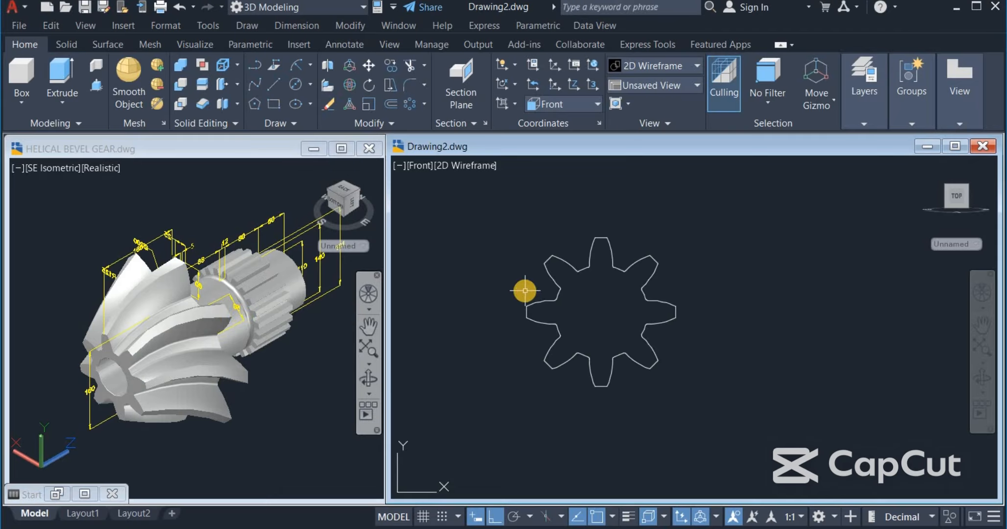
middle_drag(524, 288, 674, 297)
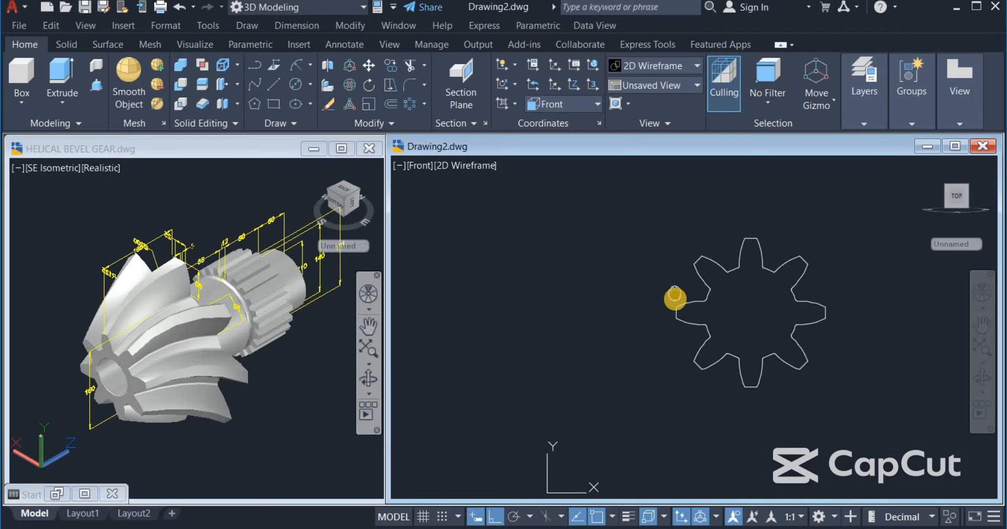
key(Escape)
click(670, 228)
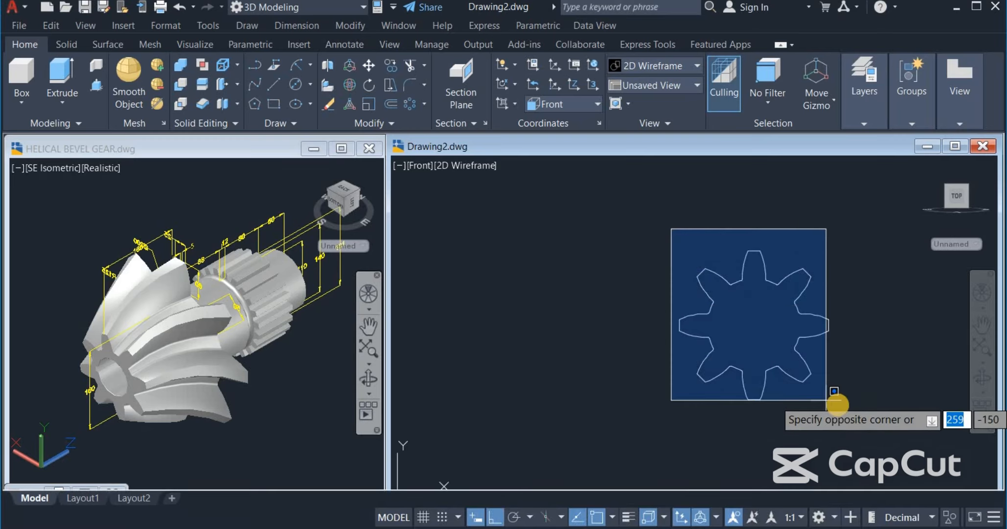
click(847, 405)
drag(825, 377, 691, 379)
click(716, 402)
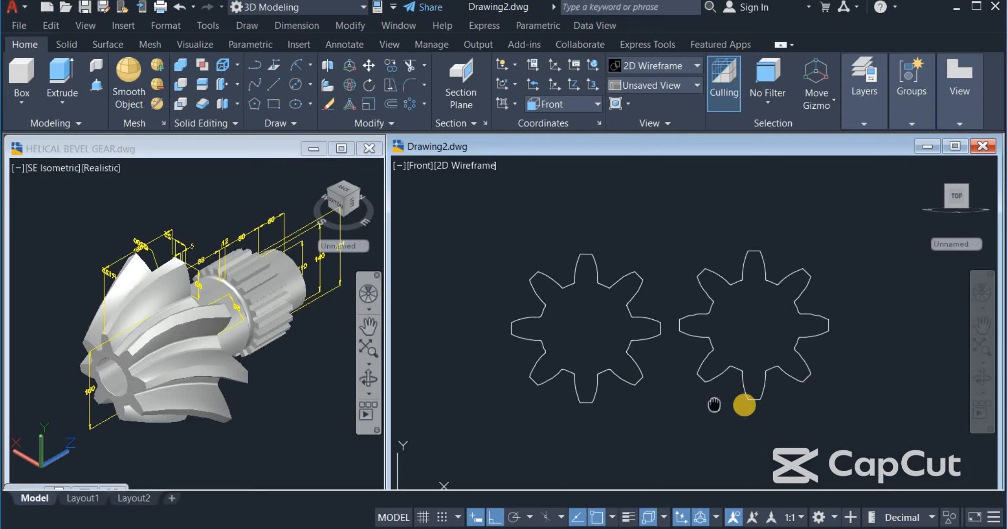
- Copy the new gear outline once more to its left, making a row of three outlines
middle_drag(714, 404, 786, 404)
click(562, 204)
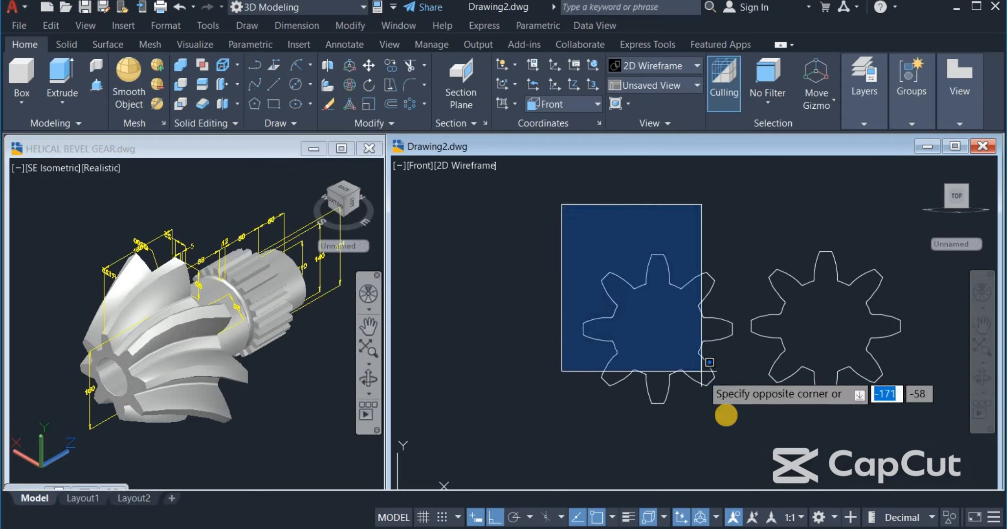
click(749, 417)
right_click(749, 416)
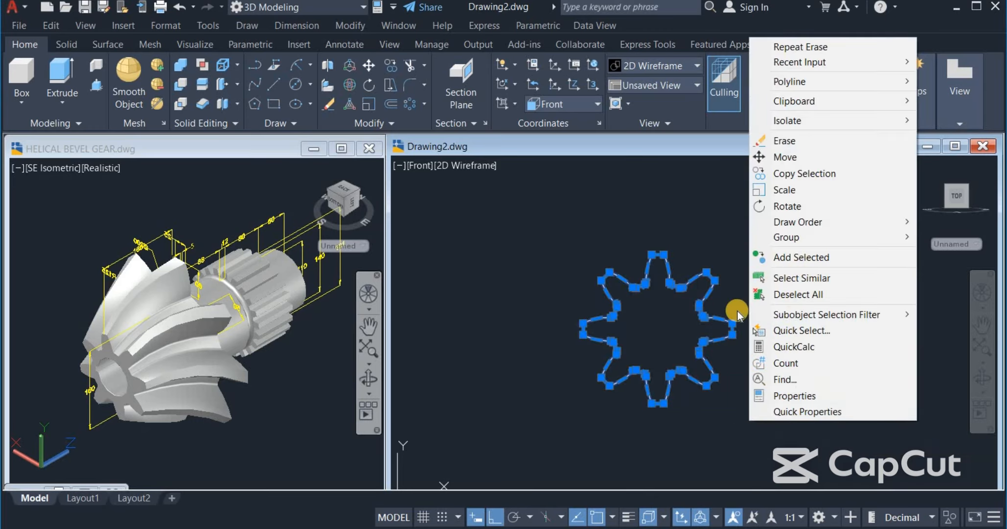
click(728, 294)
click(726, 297)
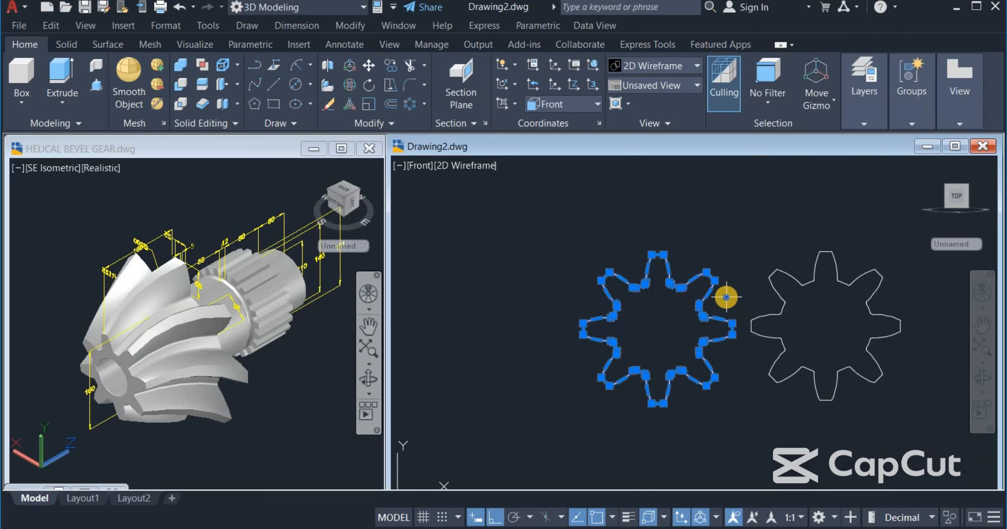
drag(727, 296, 540, 316)
right_drag(541, 315, 552, 305)
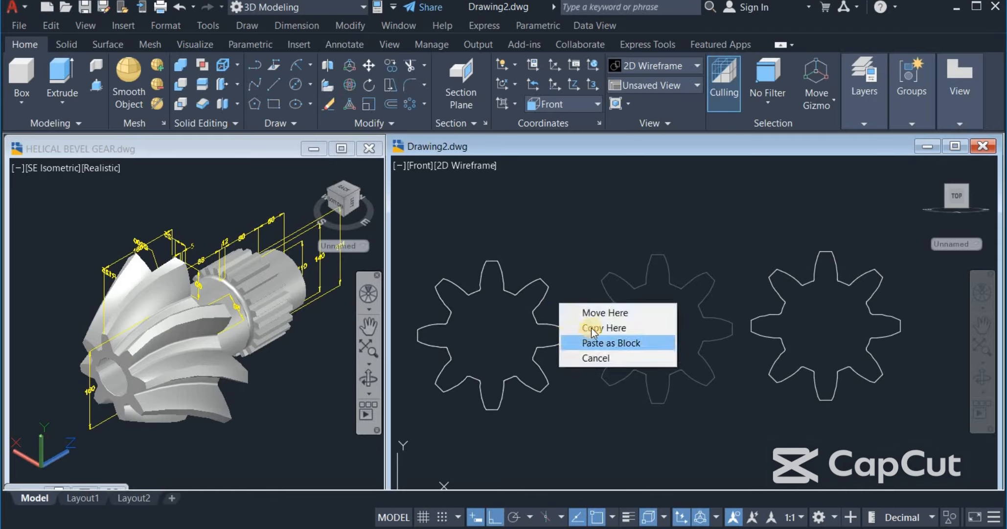
click(575, 326)
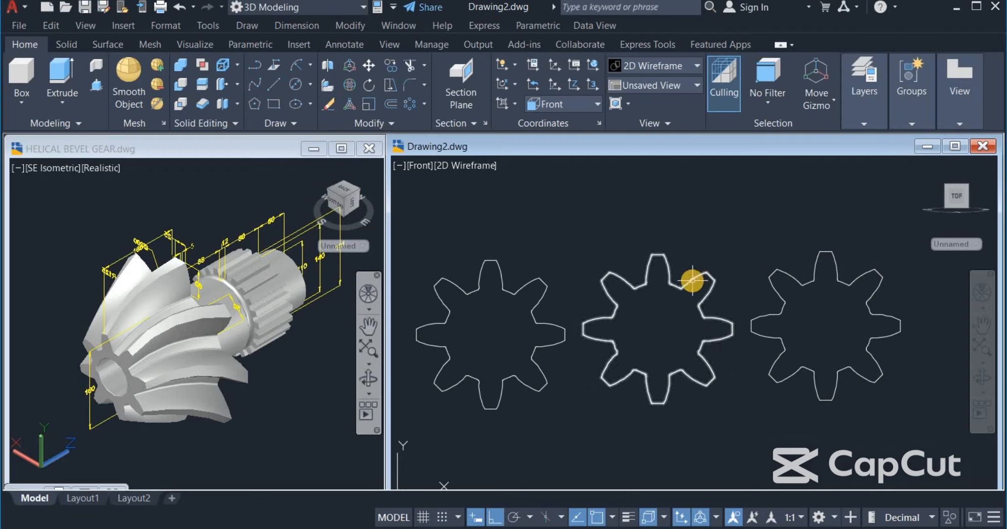
- Scale the middle gear outline about its centre by a factor of 0.75
mouse_move(693, 280)
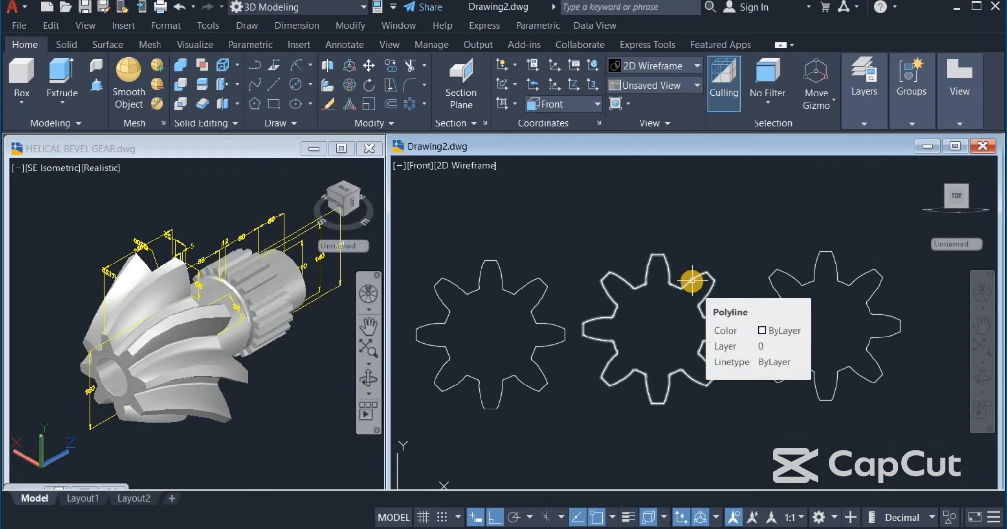
mouse_move(837, 265)
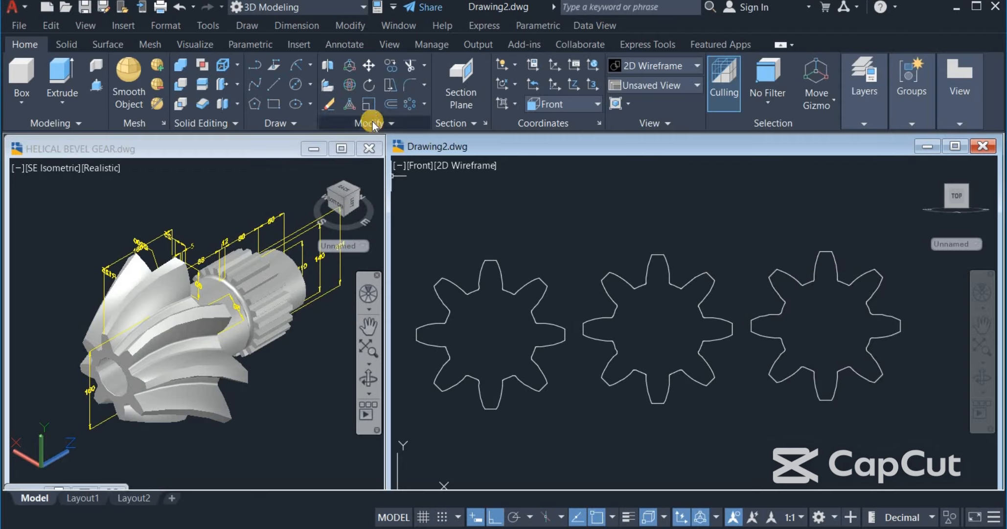
click(366, 105)
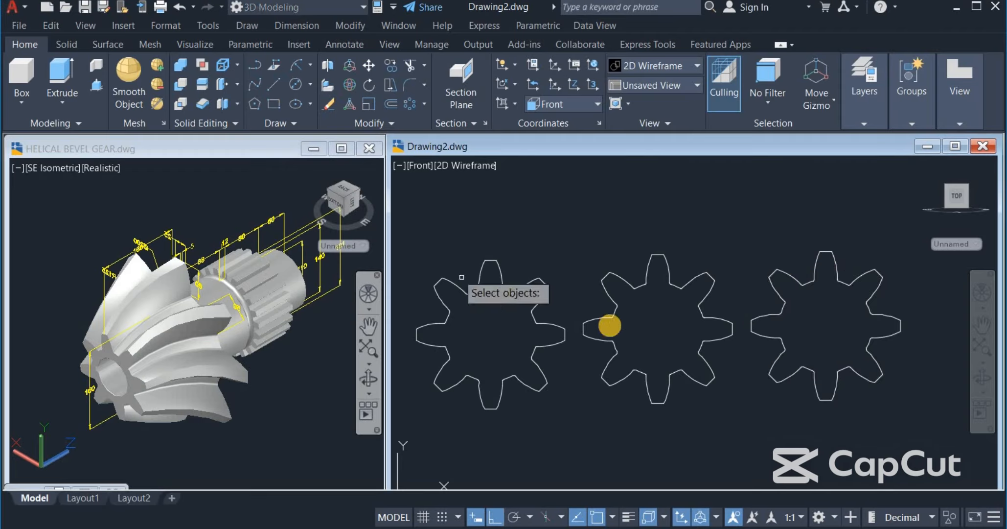
click(673, 284)
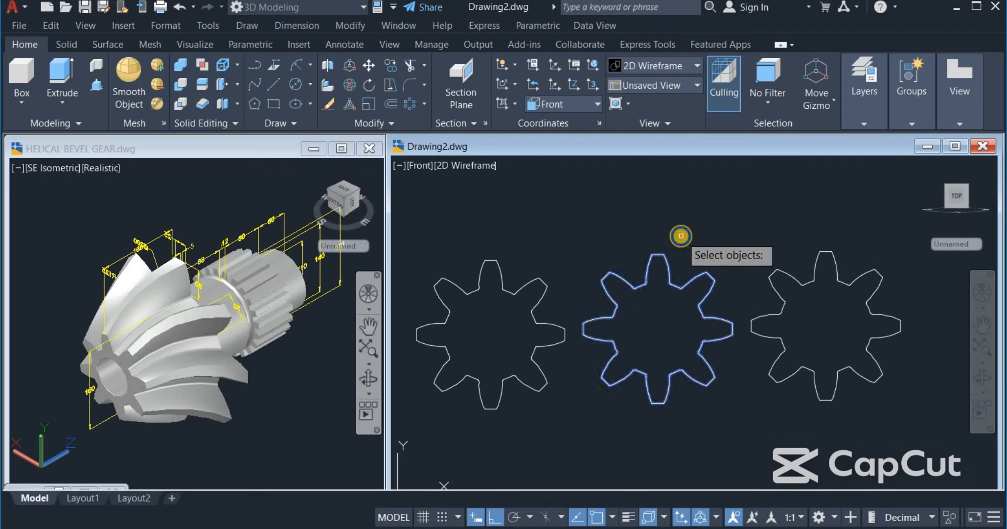
key(Return)
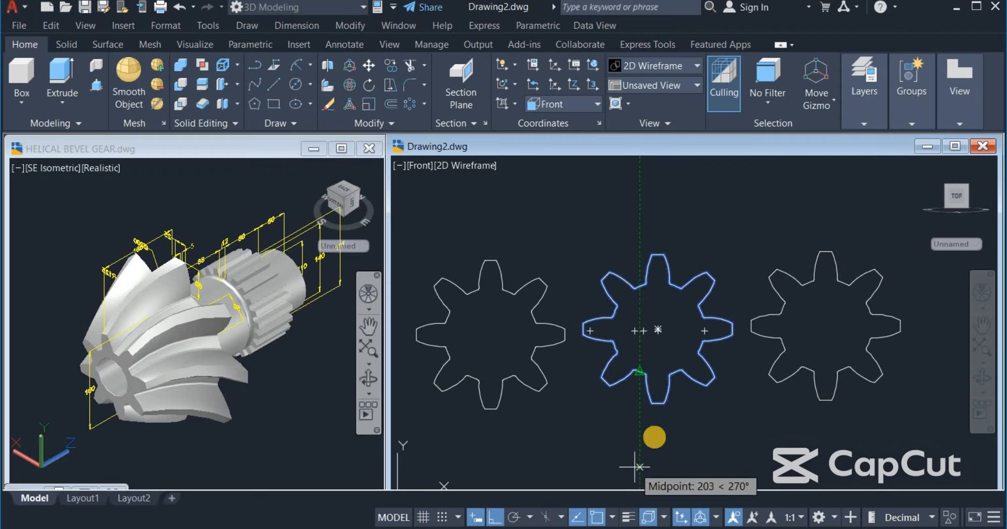
click(657, 327)
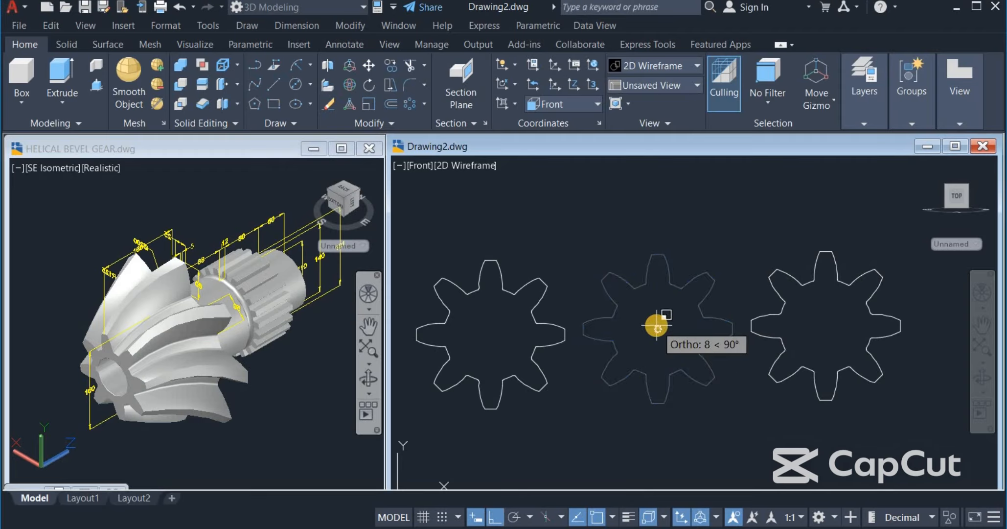
text(.)
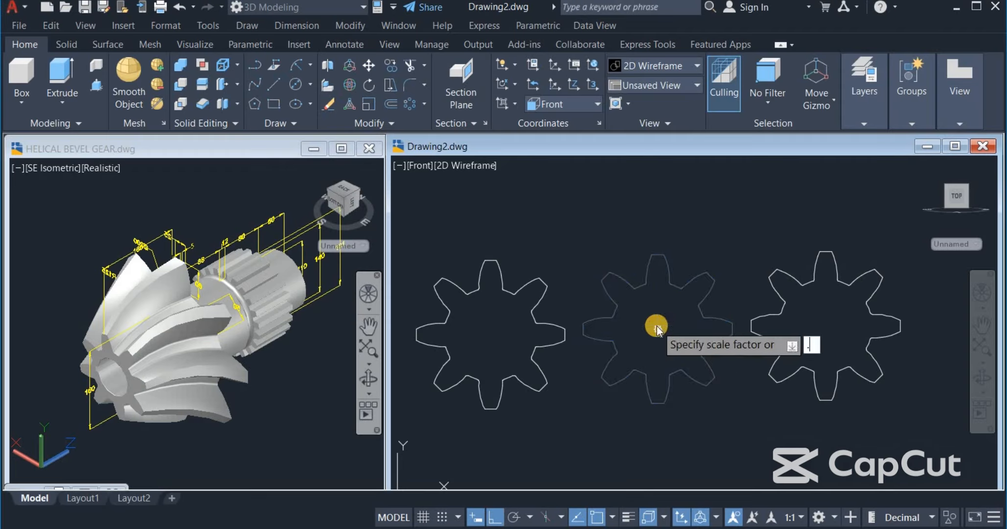
text(75)
key(Return)
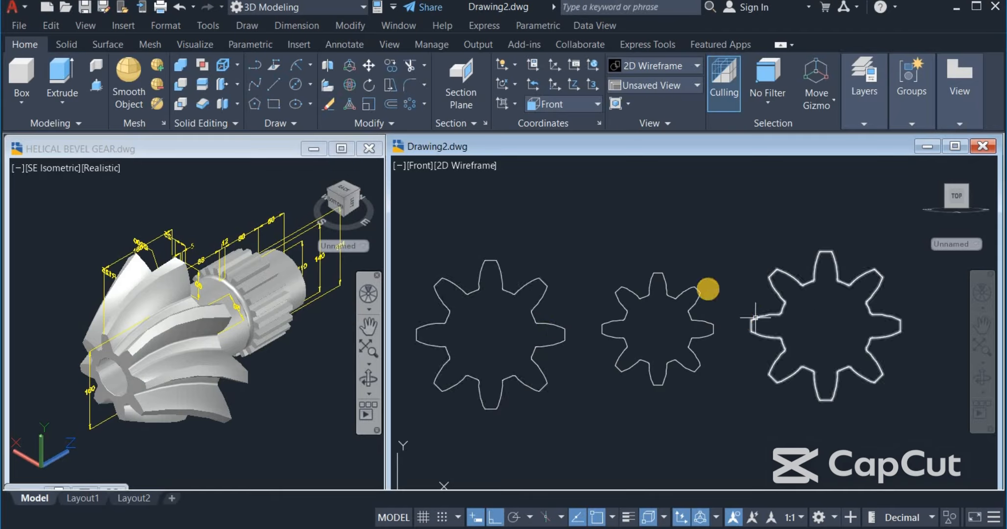
- Scale the leftmost gear outline about its centre by a factor of 0.5
click(368, 105)
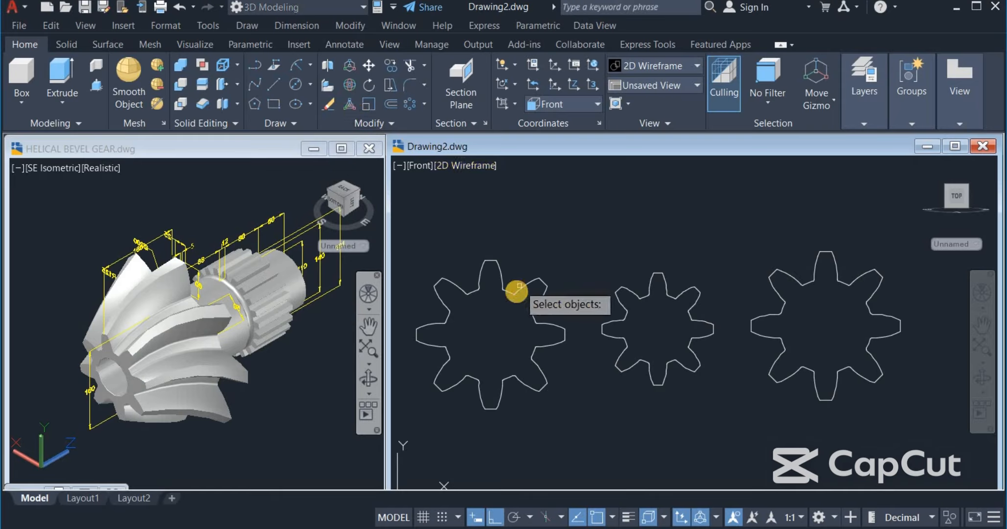
click(519, 291)
key(Return)
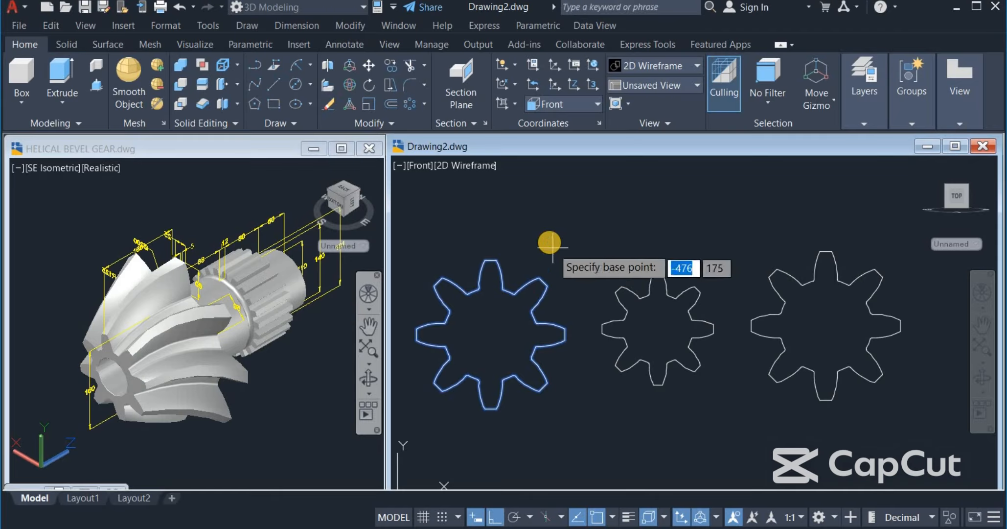
click(490, 335)
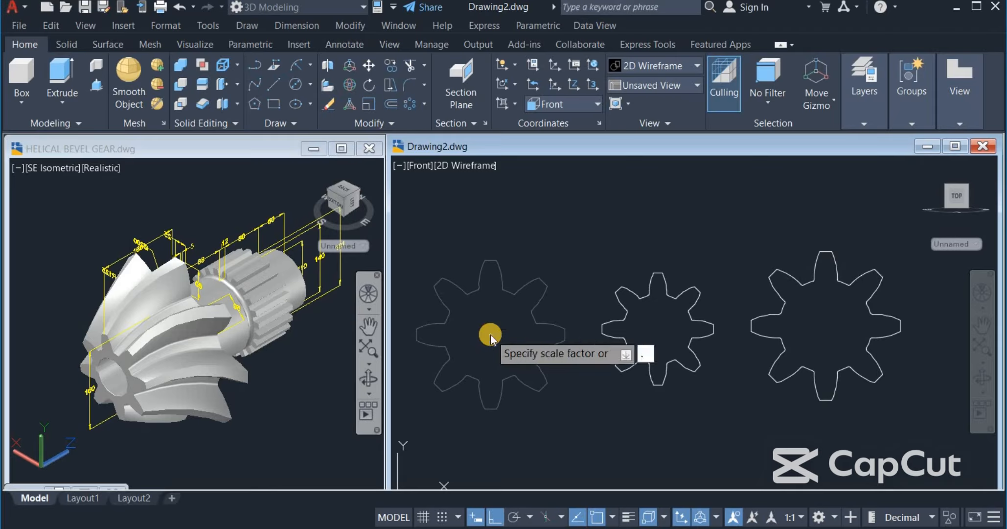
text(.5)
key(Return)
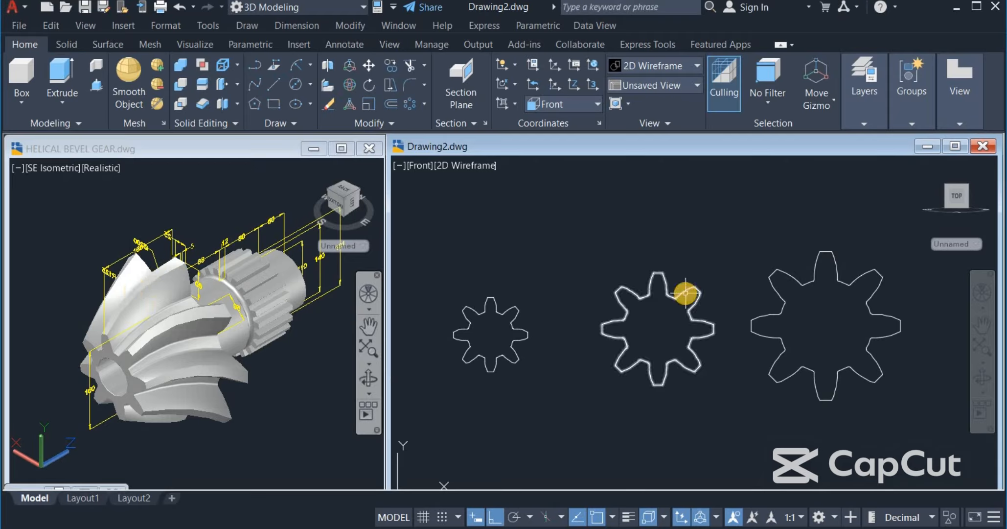
- Rotate the middle gear outline 15 degrees about its centre
mouse_move(675, 297)
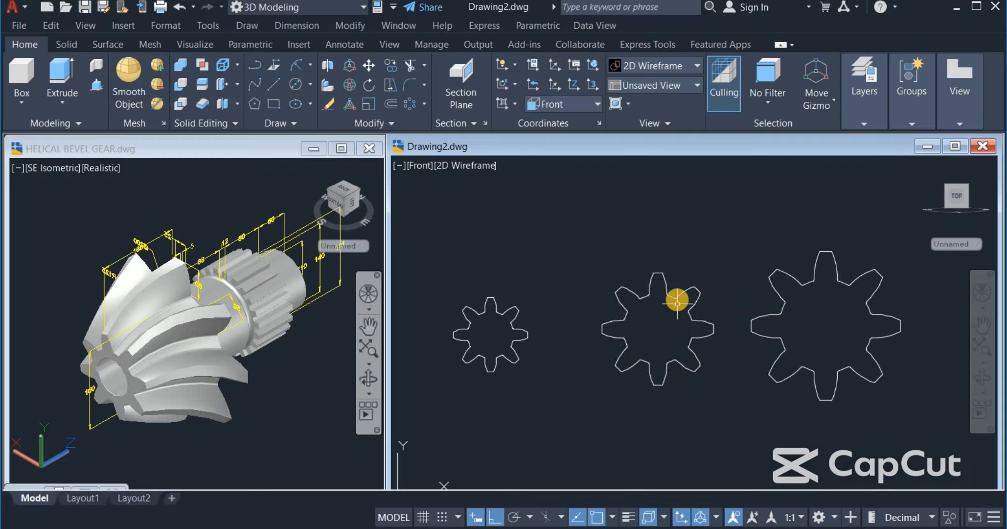
click(675, 295)
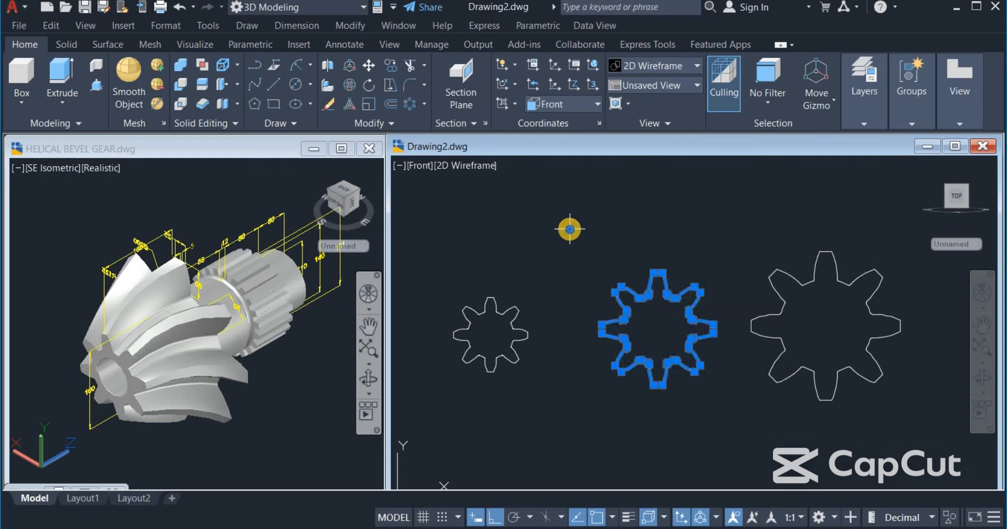
right_click(569, 255)
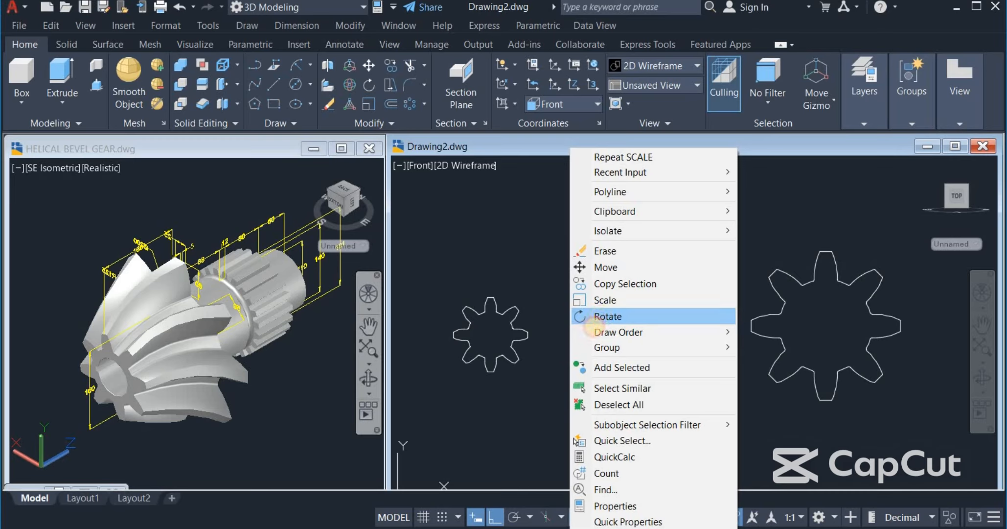
click(603, 316)
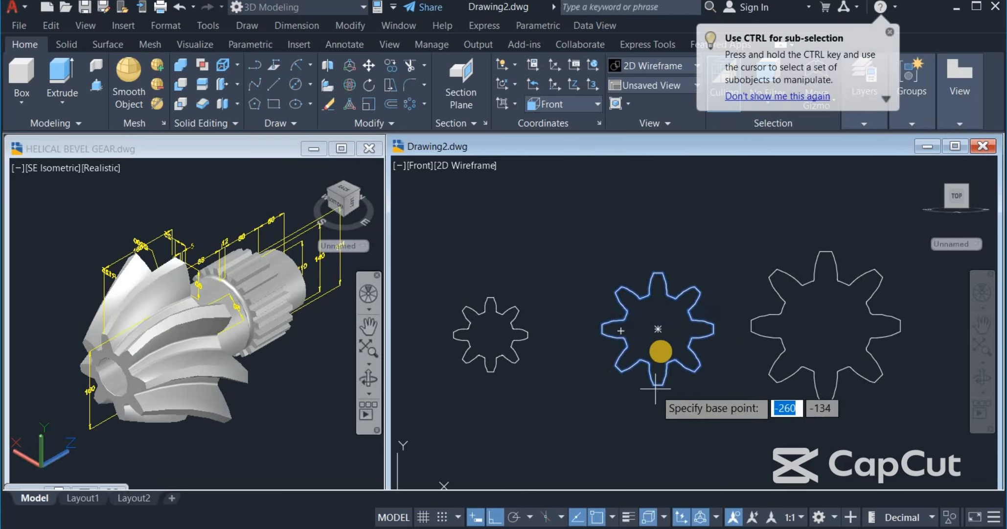
click(658, 330)
text(15)
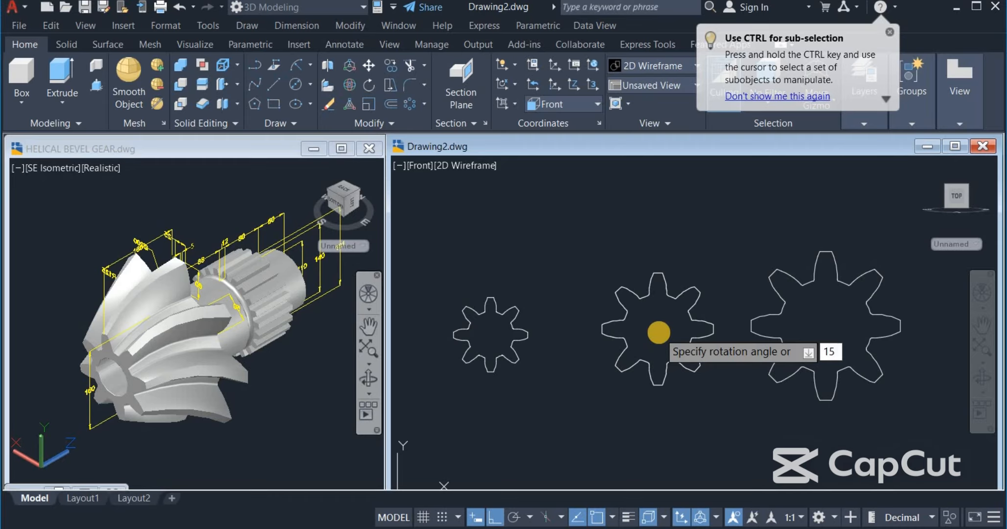
key(Return)
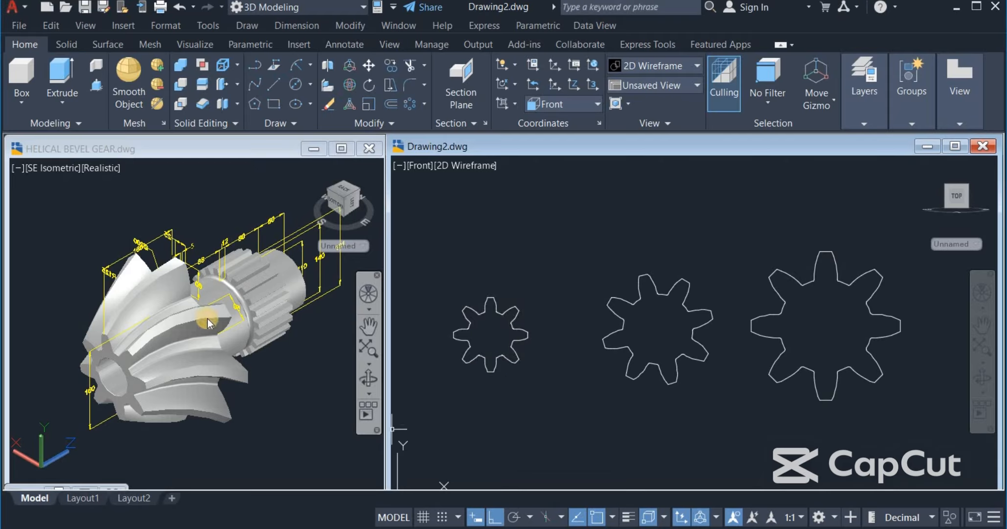
- Rotate the smallest gear outline by -30 degrees about its centre
click(520, 308)
right_click(545, 267)
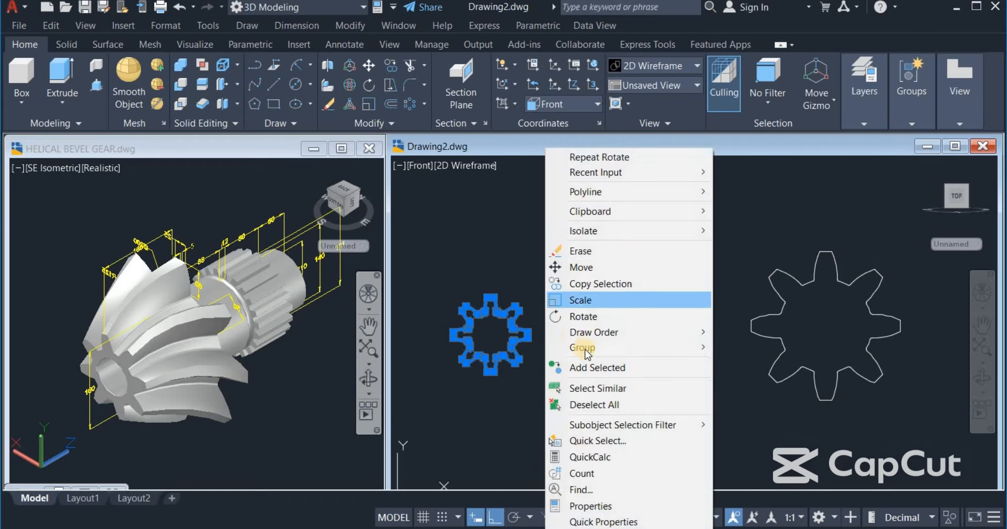
click(615, 317)
click(487, 340)
text(-)
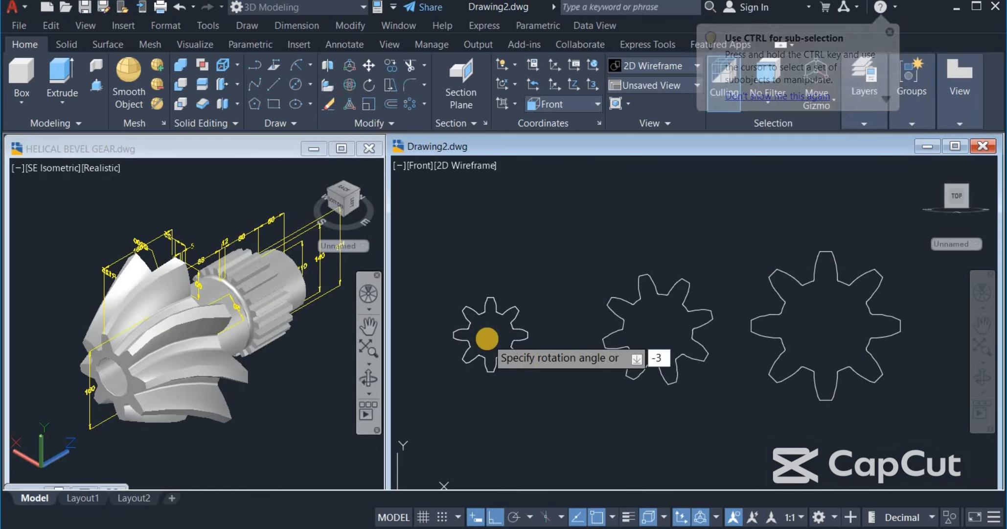
text(30)
key(Return)
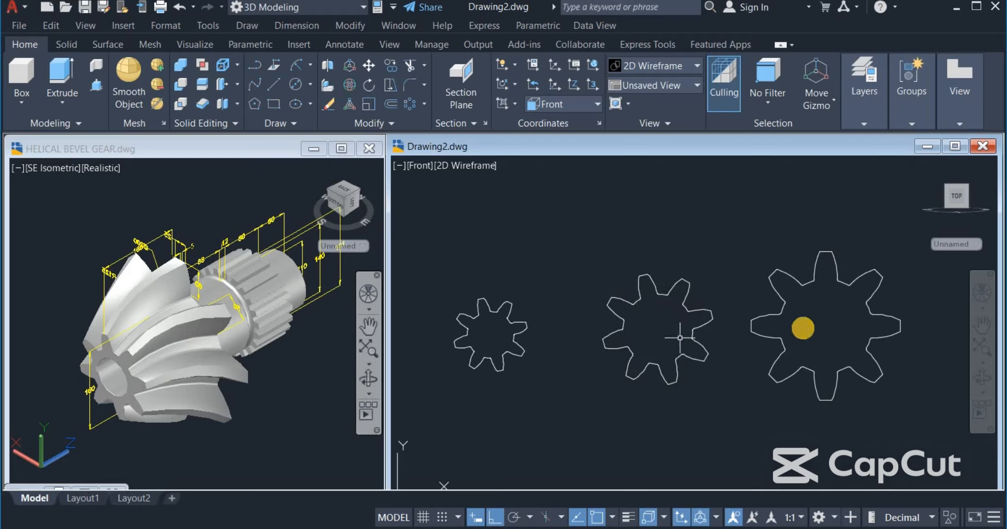
- Move the middle gear outline by its centre onto the centre of the largest outline
click(370, 67)
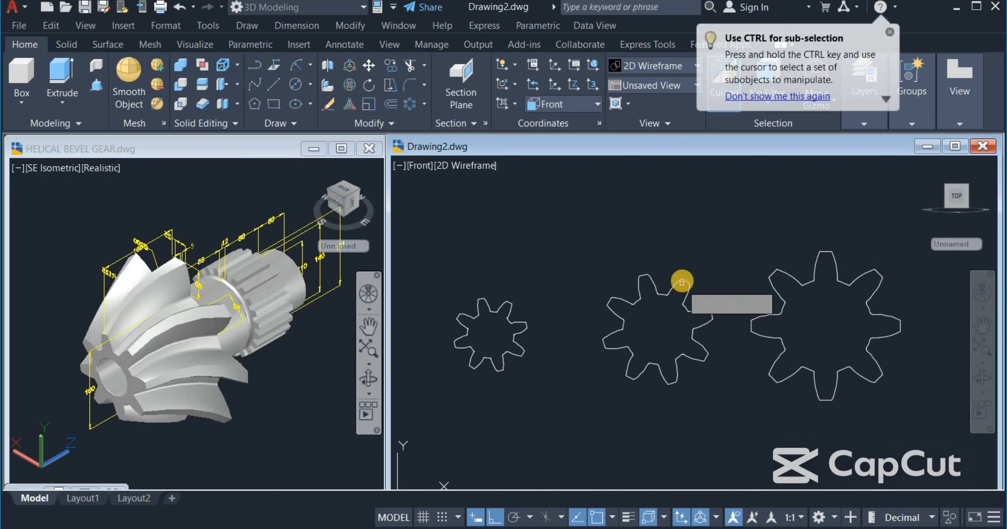
click(683, 284)
key(Return)
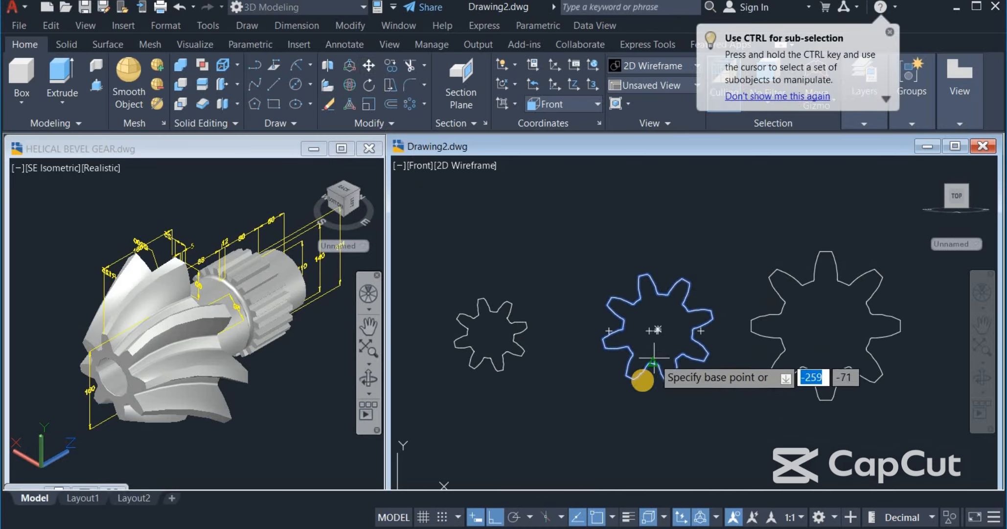
click(658, 330)
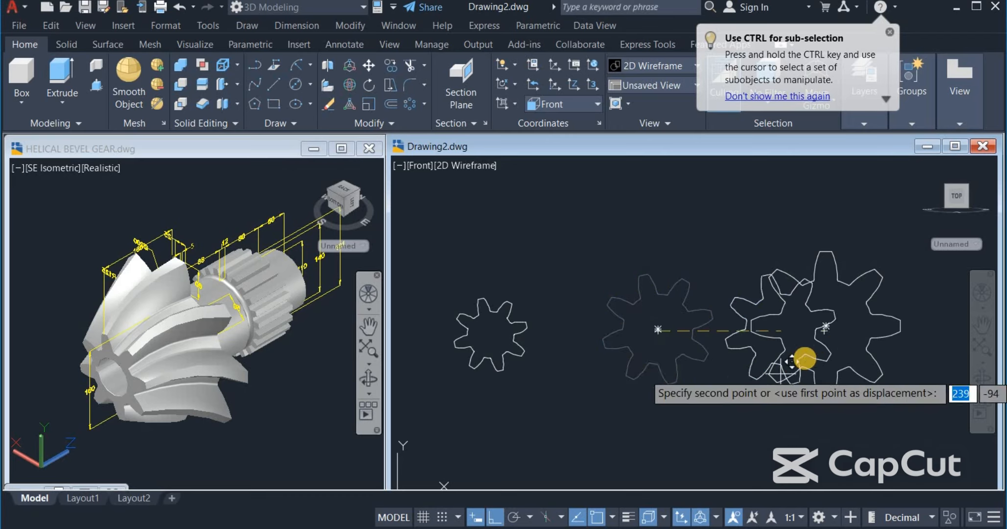
scroll(837, 335, up, 5)
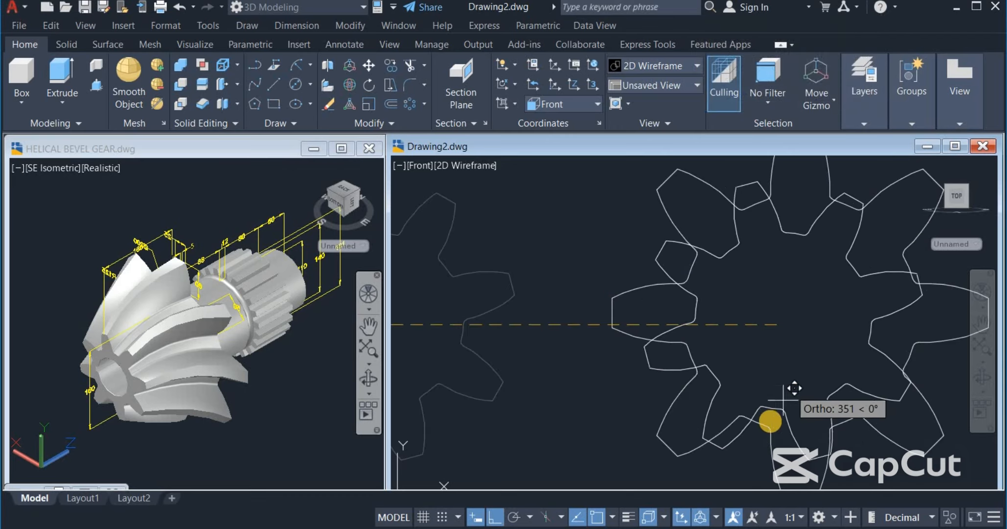
click(799, 313)
scroll(551, 315, down, 2)
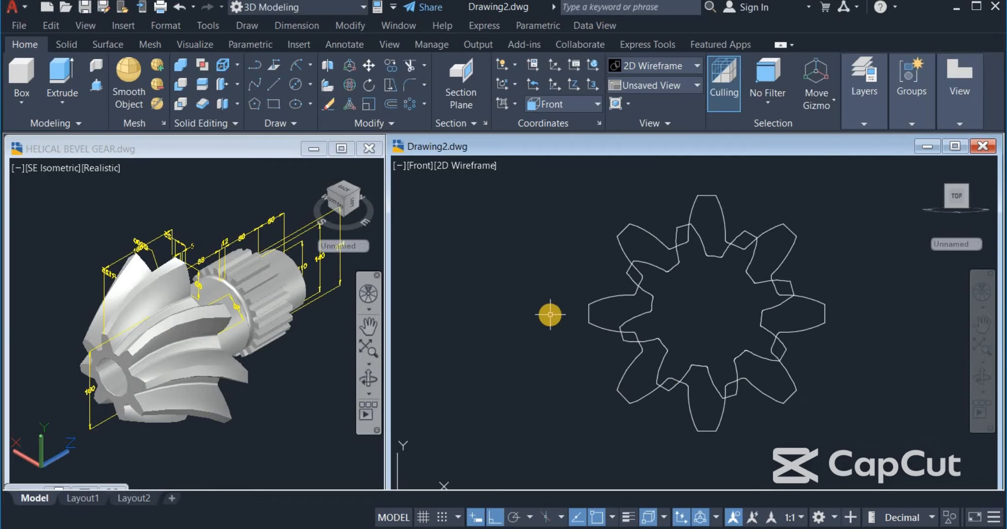
scroll(551, 314, down, 3)
scroll(598, 314, up, 2)
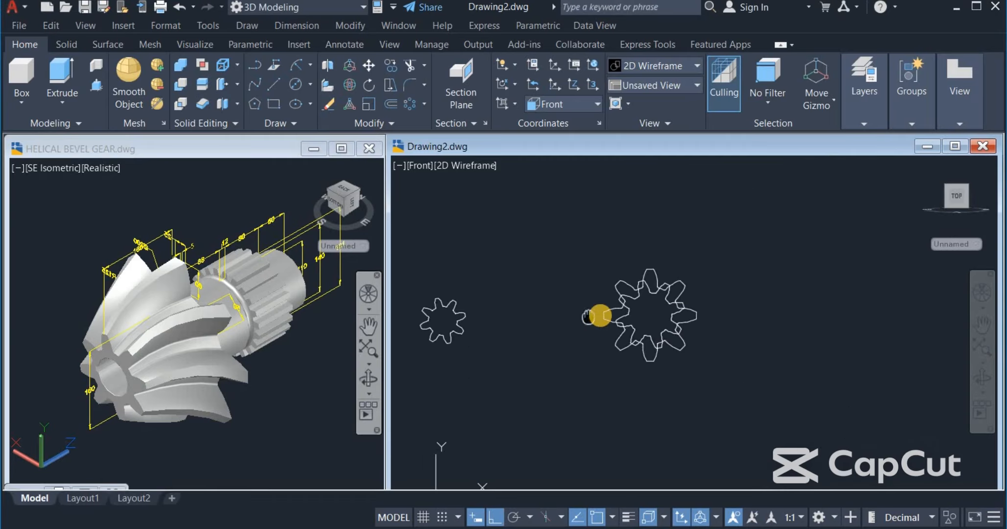
- Move the smallest gear outline by its centre onto the shared centre of the two larger outlines
click(369, 83)
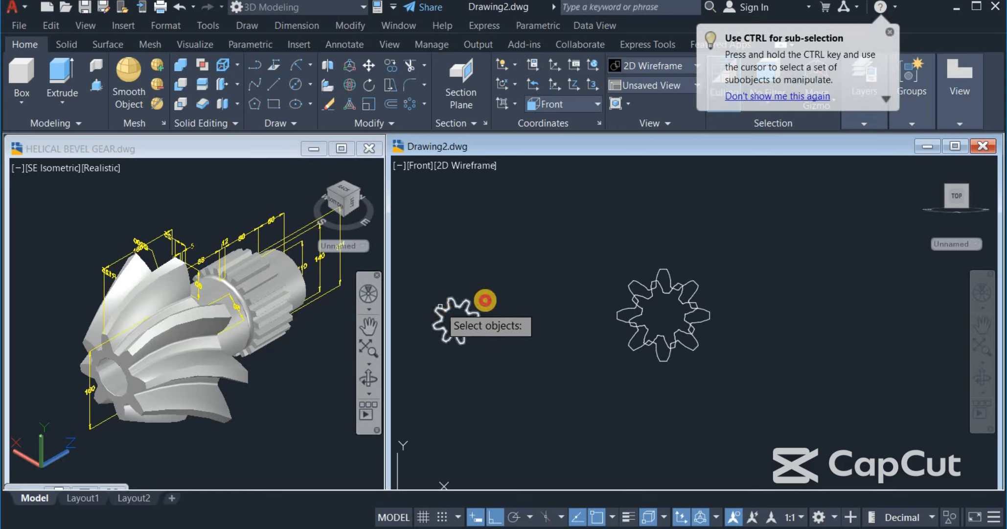
click(485, 300)
key(Return)
scroll(443, 348, up, 4)
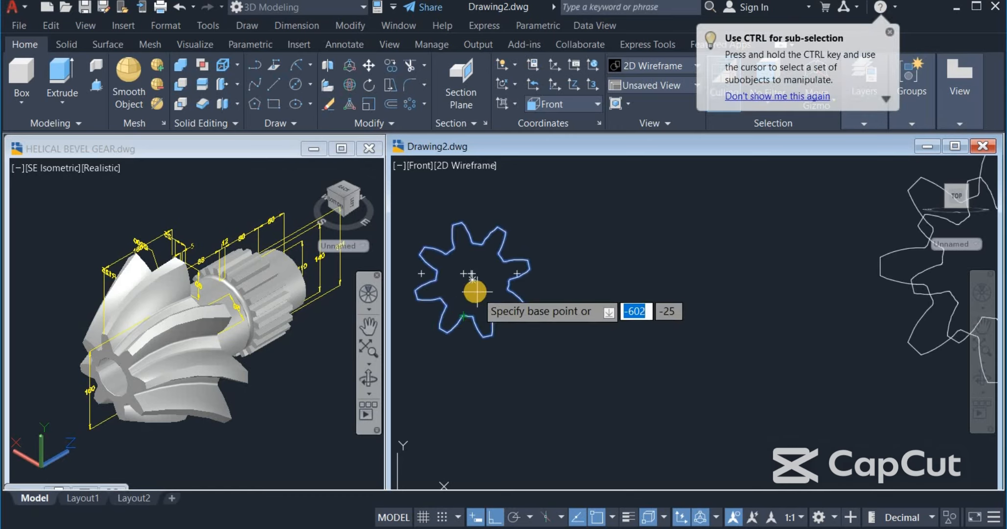
scroll(475, 291, up, 2)
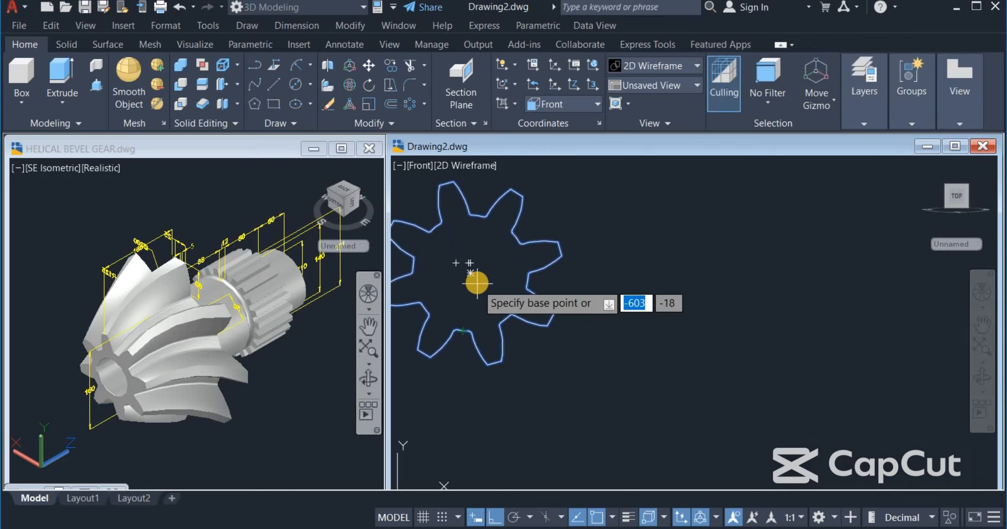
click(472, 275)
scroll(457, 296, down, 3)
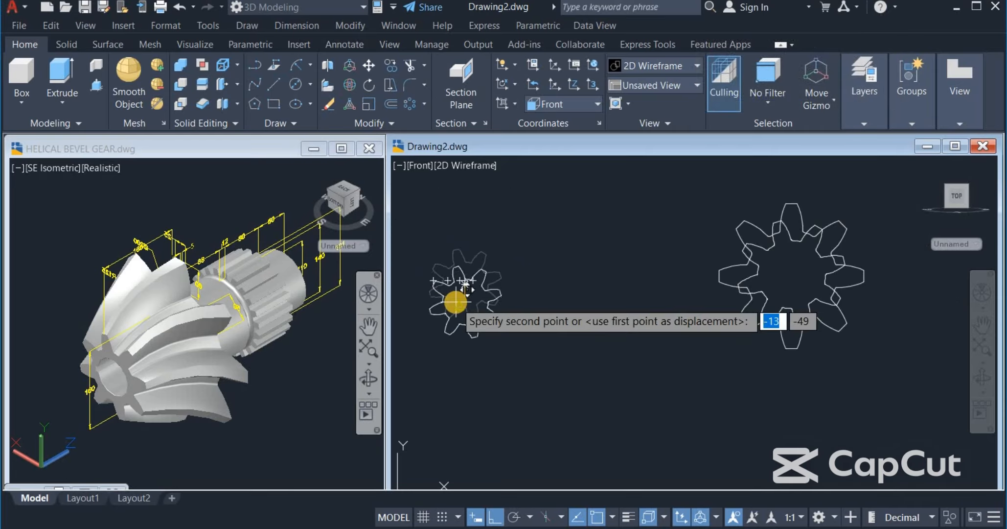
scroll(457, 296, down, 3)
scroll(684, 252, up, 4)
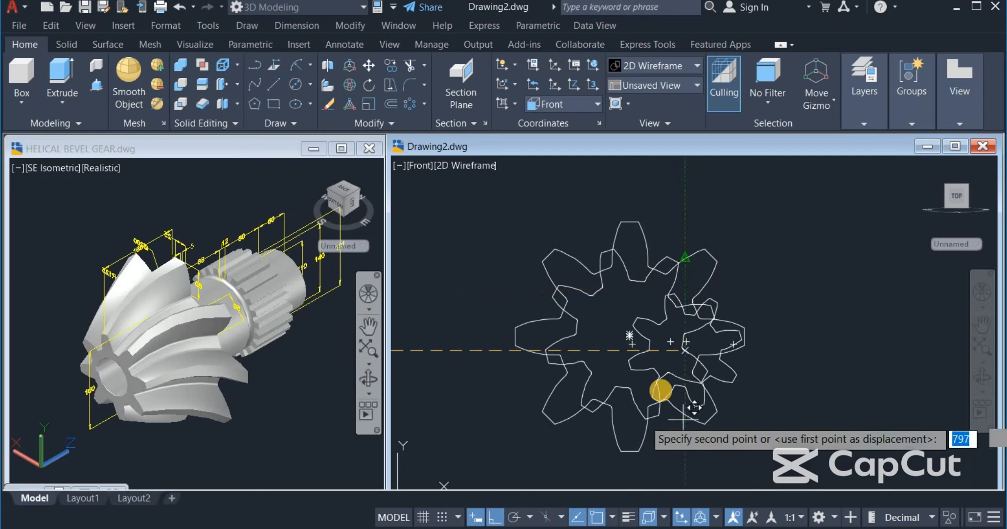
click(630, 337)
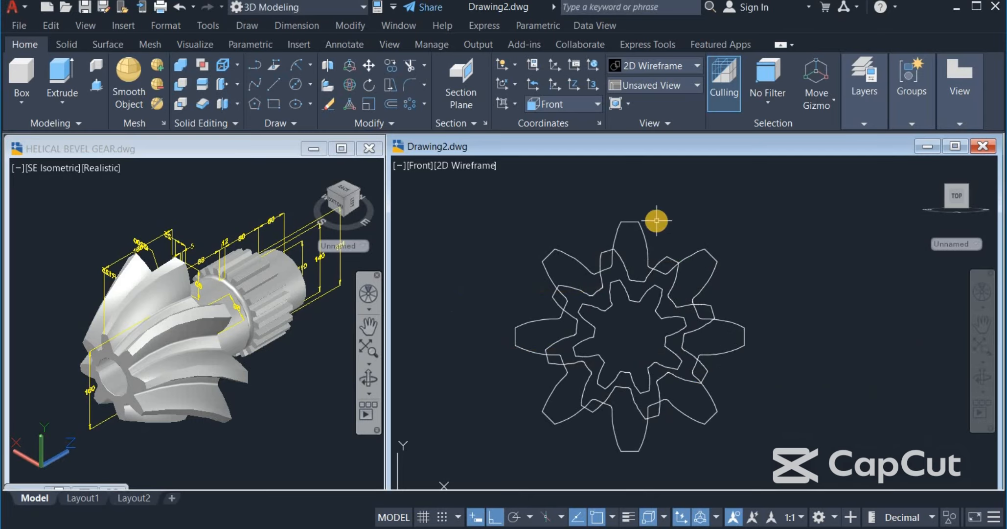
scroll(657, 220, down, 2)
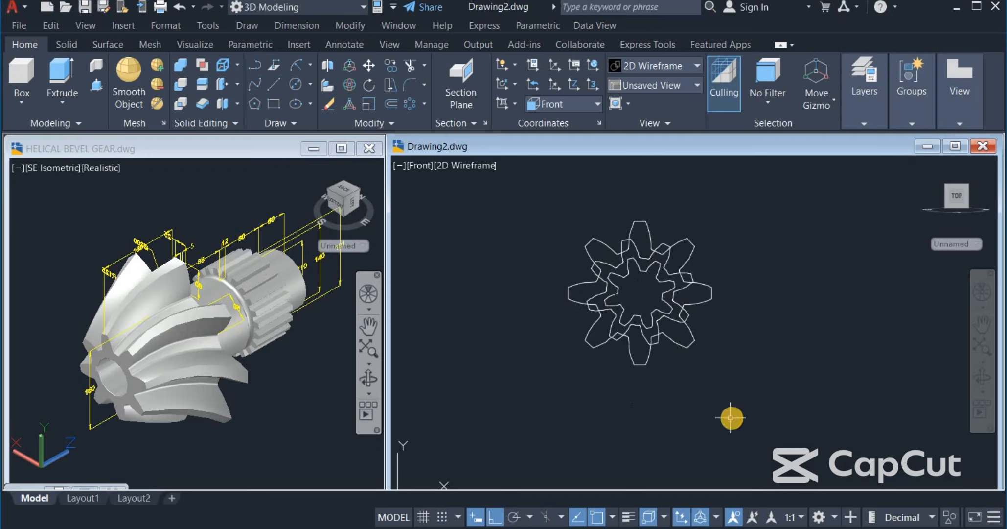
middle_click(564, 390)
middle_click(564, 389)
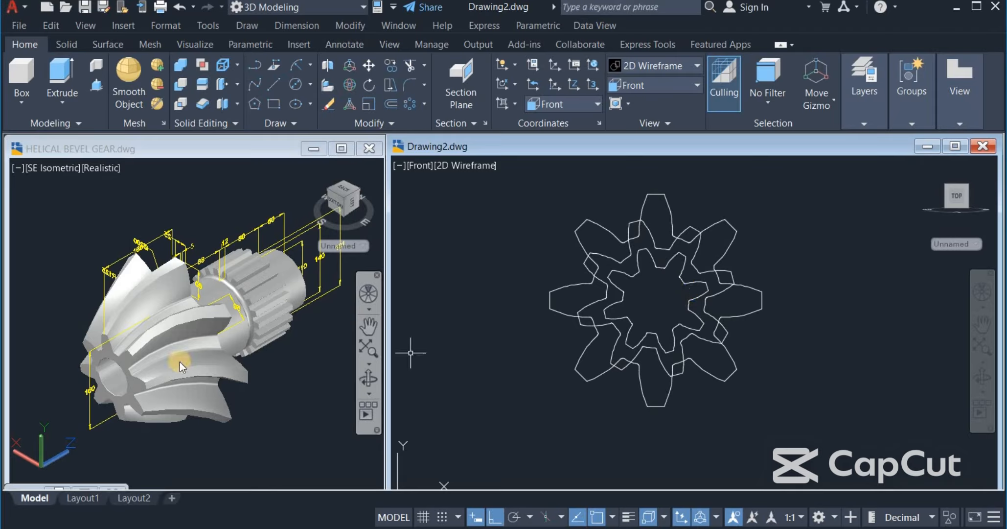
- Set the working drawing to the SE Isometric view and the HELICAL BEVEL GEAR reference drawing to the Right view
click(650, 87)
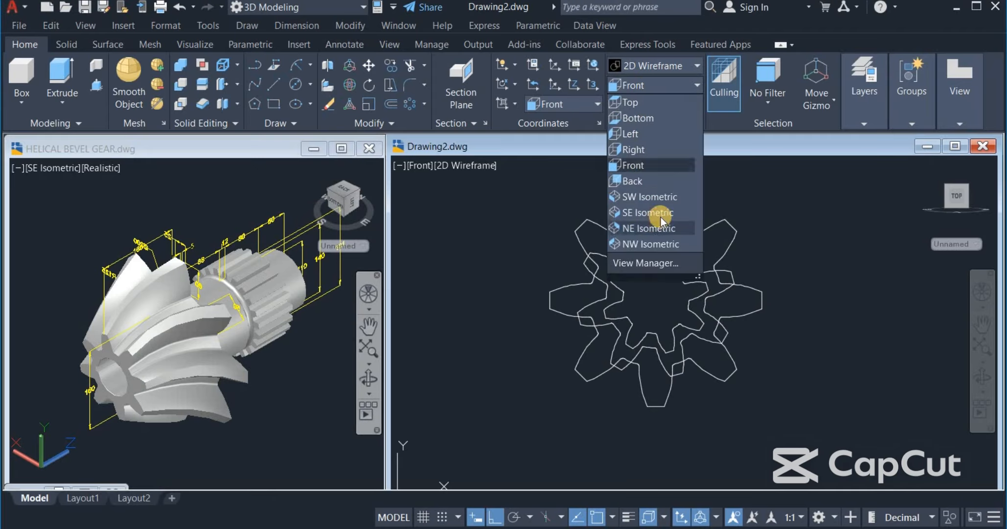
click(664, 214)
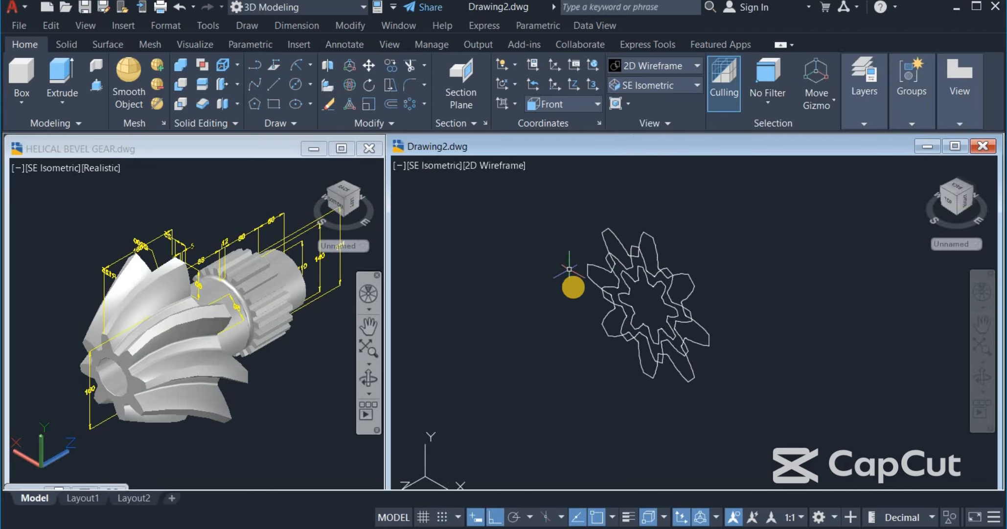
click(250, 297)
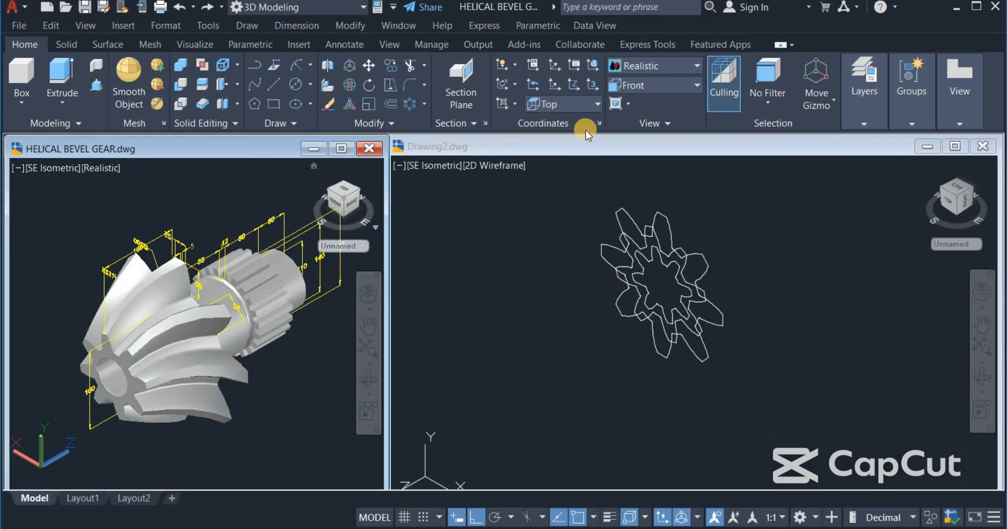
click(645, 85)
click(634, 149)
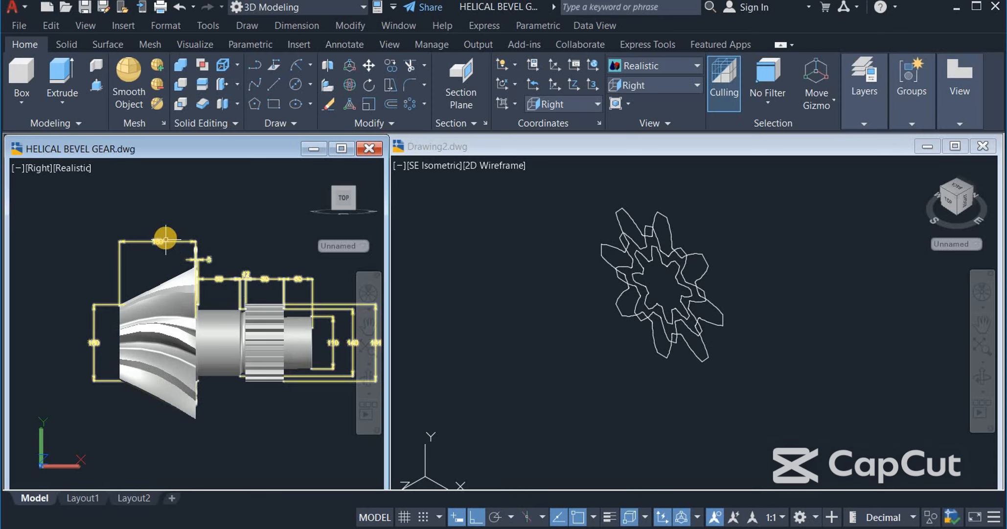
- Move the middle gear outline 80 along the positive Z axis, away from the largest outline
click(519, 414)
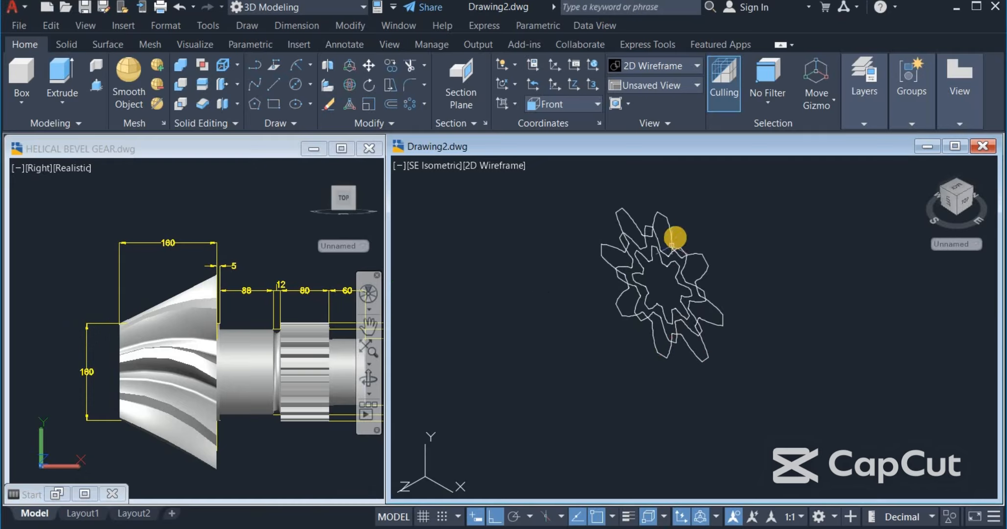
scroll(661, 242, up, 2)
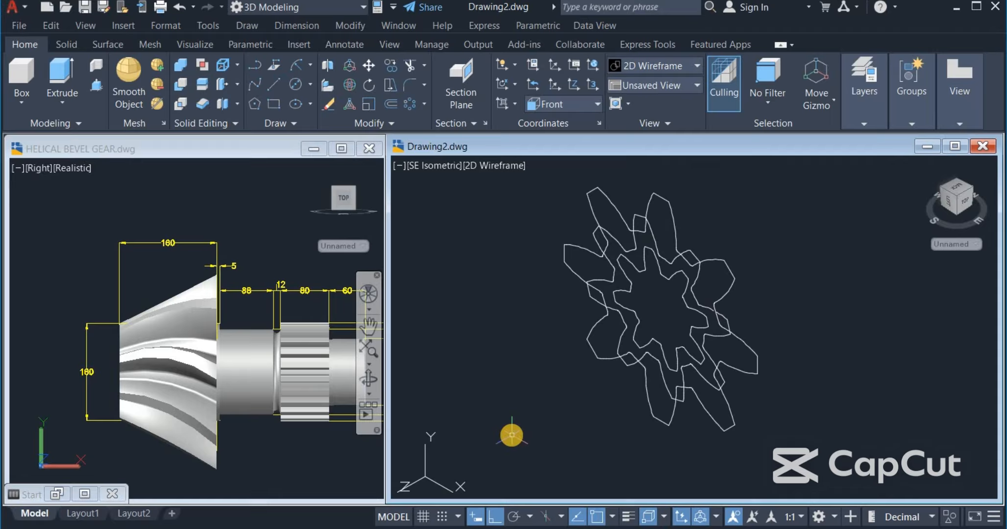
click(372, 67)
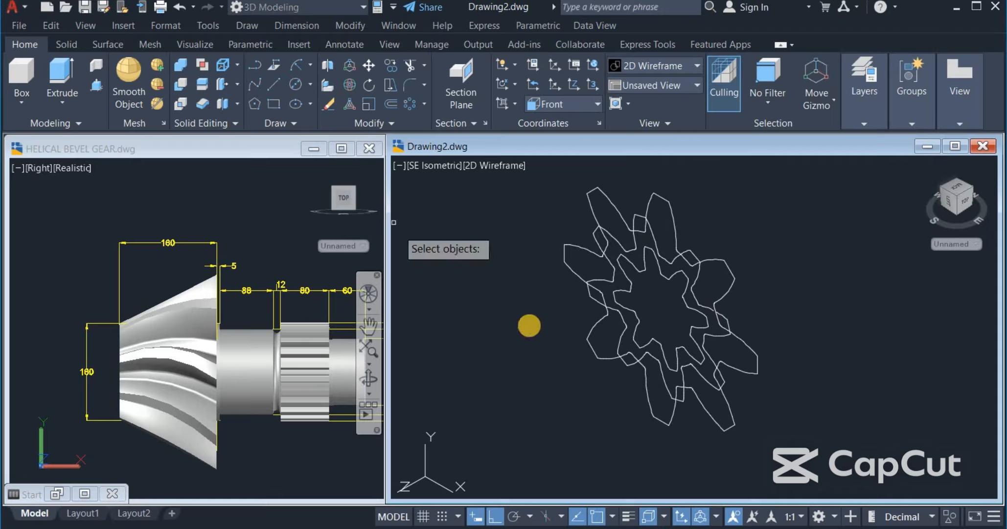
click(655, 240)
key(Return)
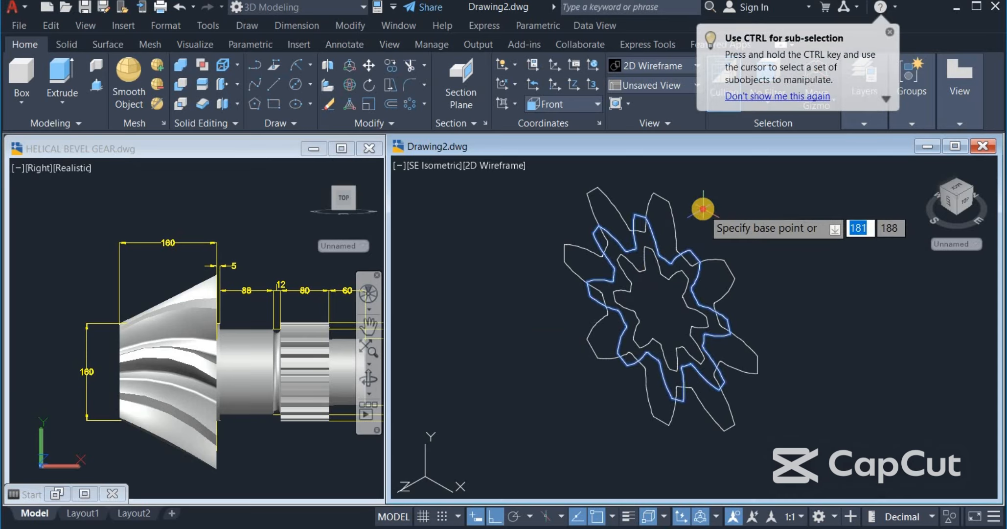
click(702, 209)
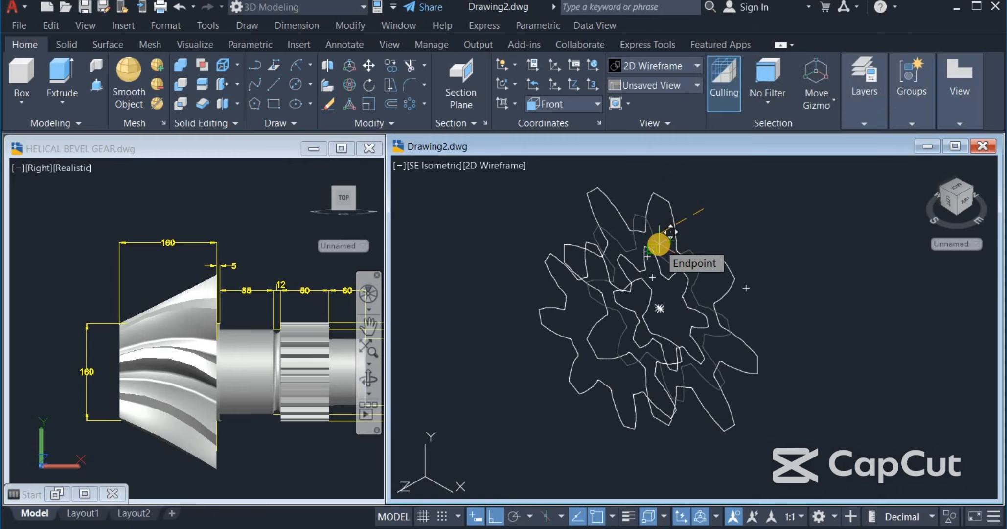
text(80)
key(Return)
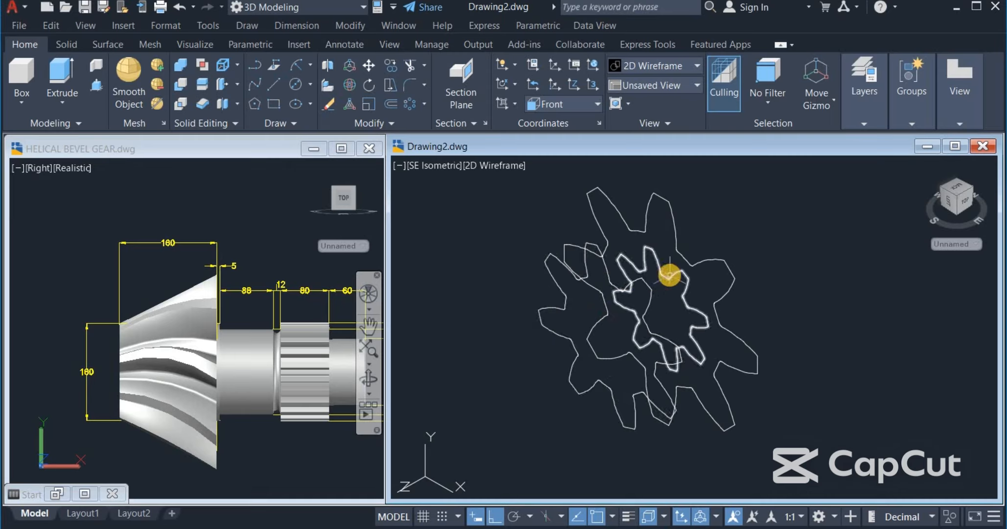
- Move the smallest gear outline 160 along the positive Z axis, beyond the middle outline
mouse_move(669, 275)
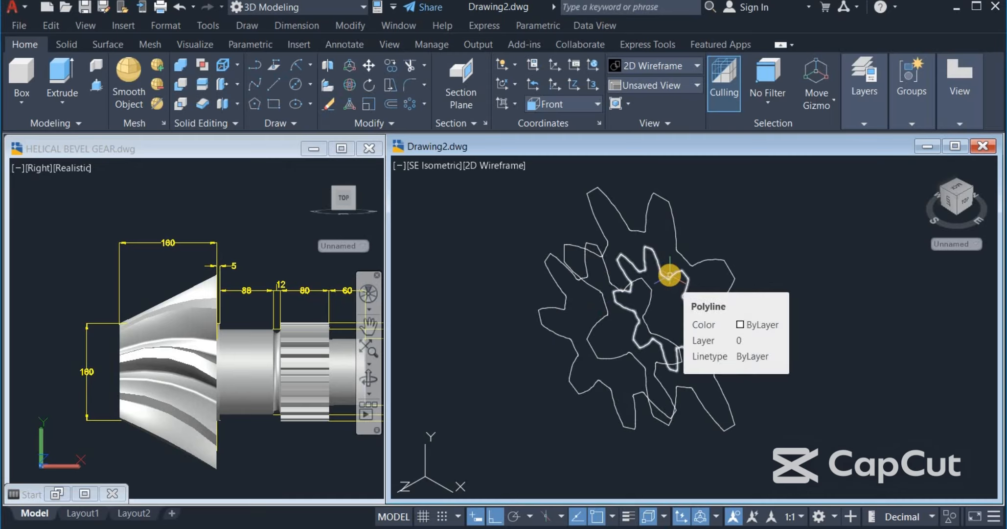
click(368, 65)
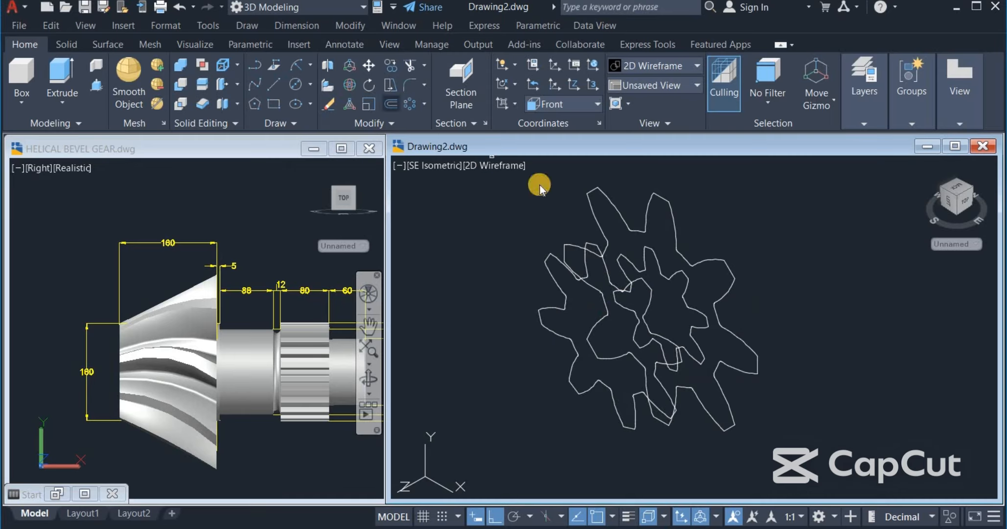
click(672, 272)
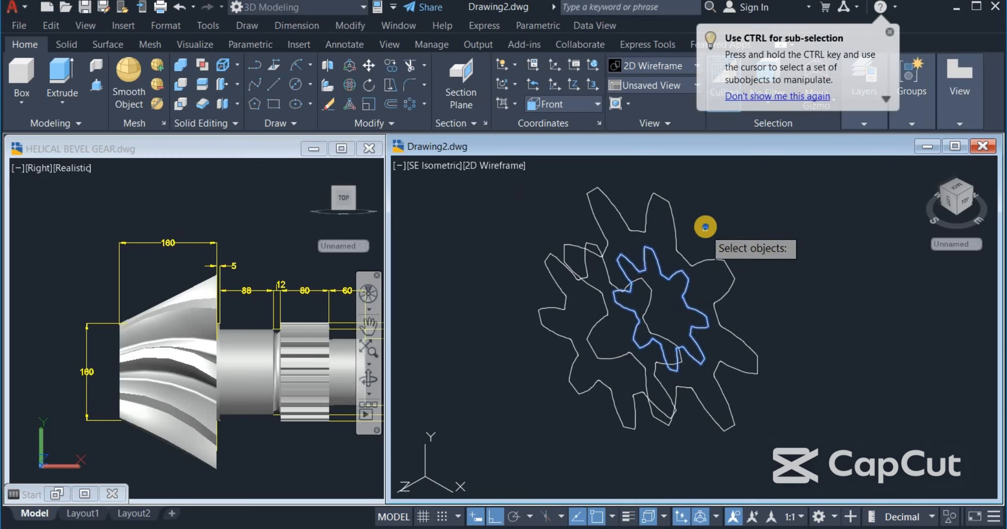
key(Return)
click(666, 216)
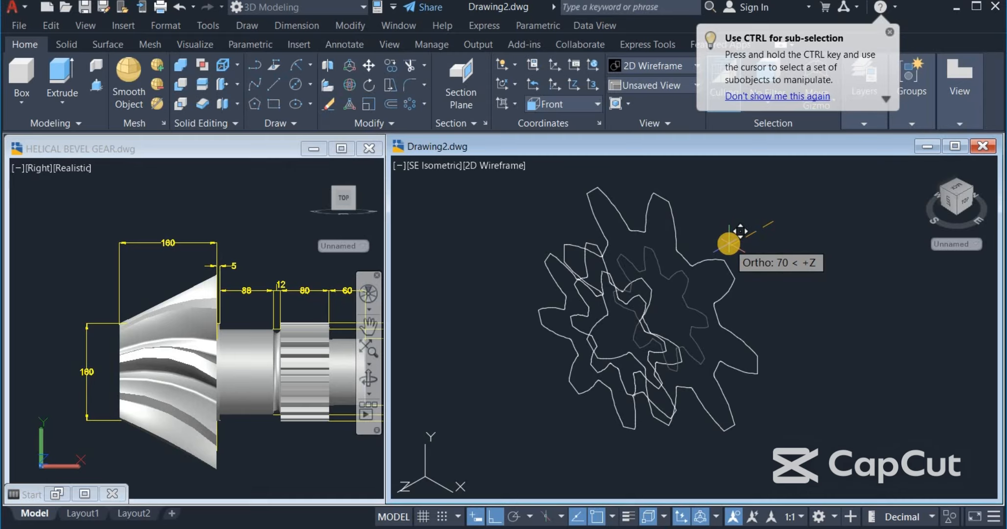
text(70)
key(Return)
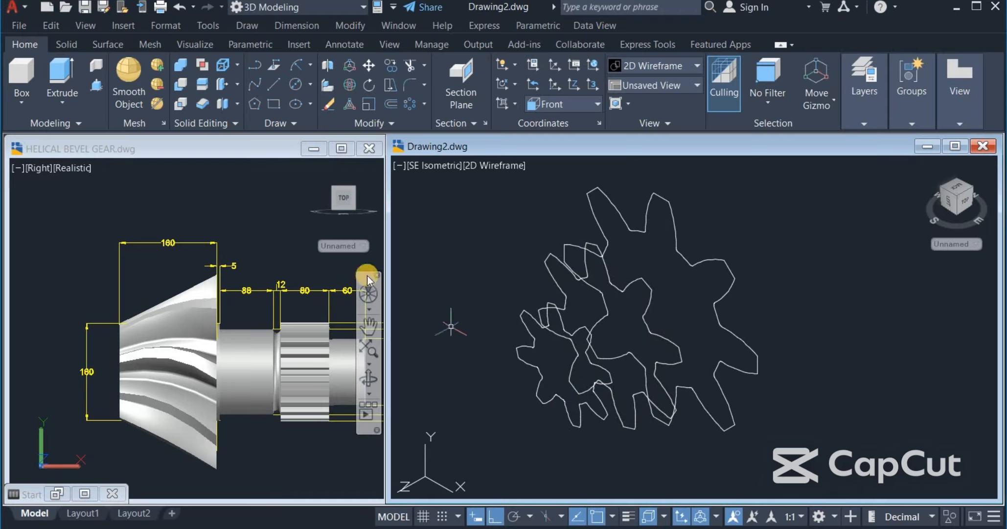
- Loft the three gear outlines into one solid, from largest to smallest, and display it in the Shades of Gray visual style
click(61, 101)
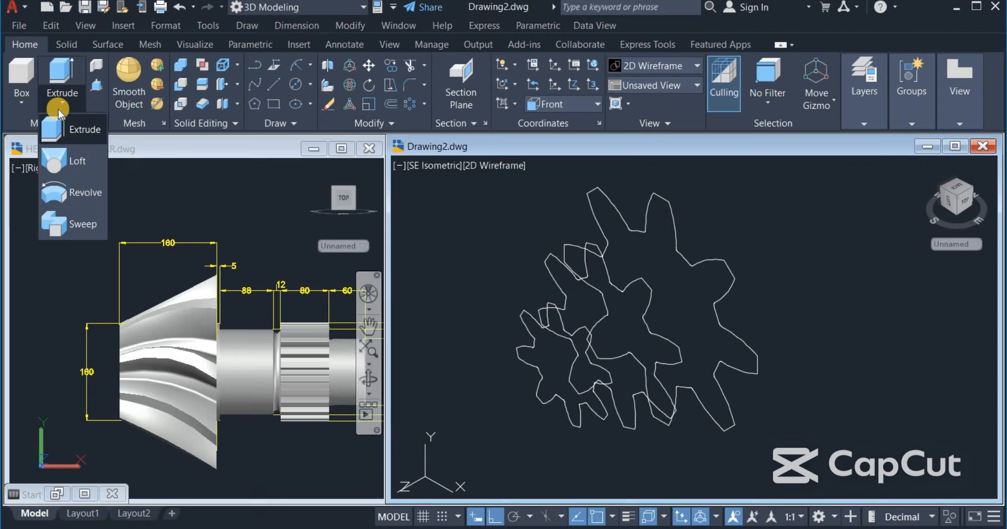
click(55, 157)
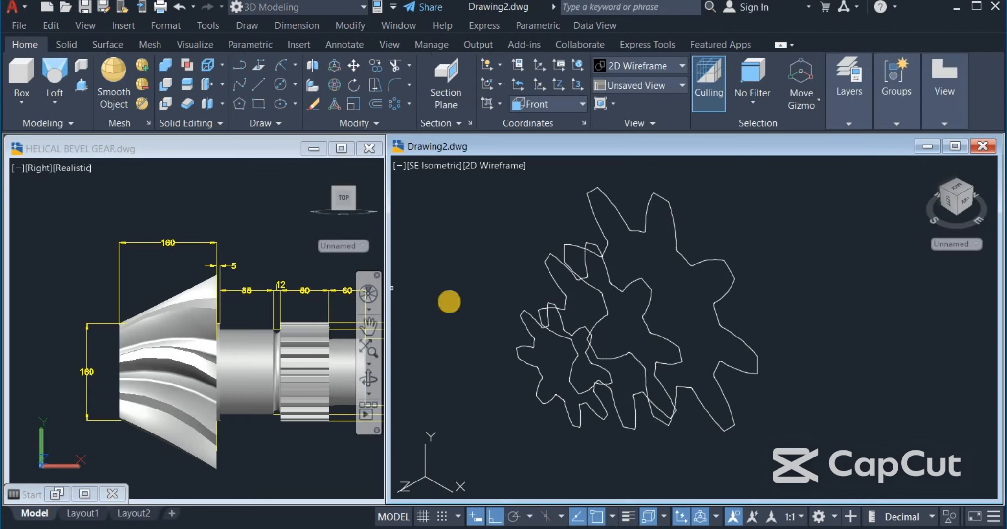
click(630, 231)
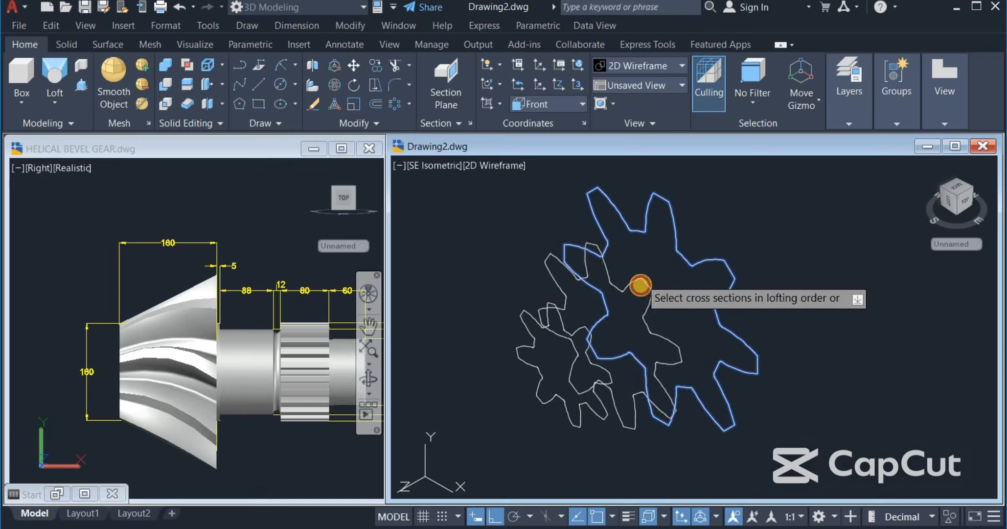
click(580, 358)
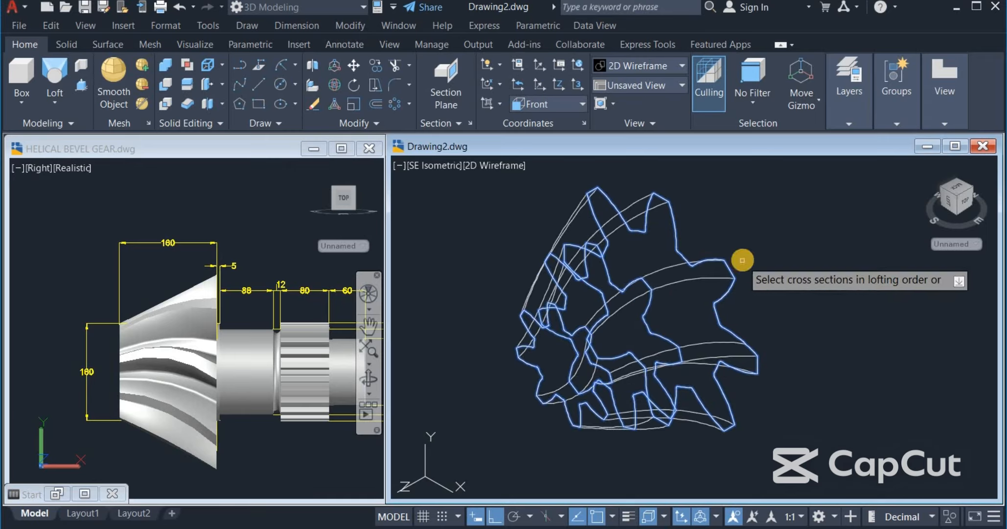
right_click(750, 247)
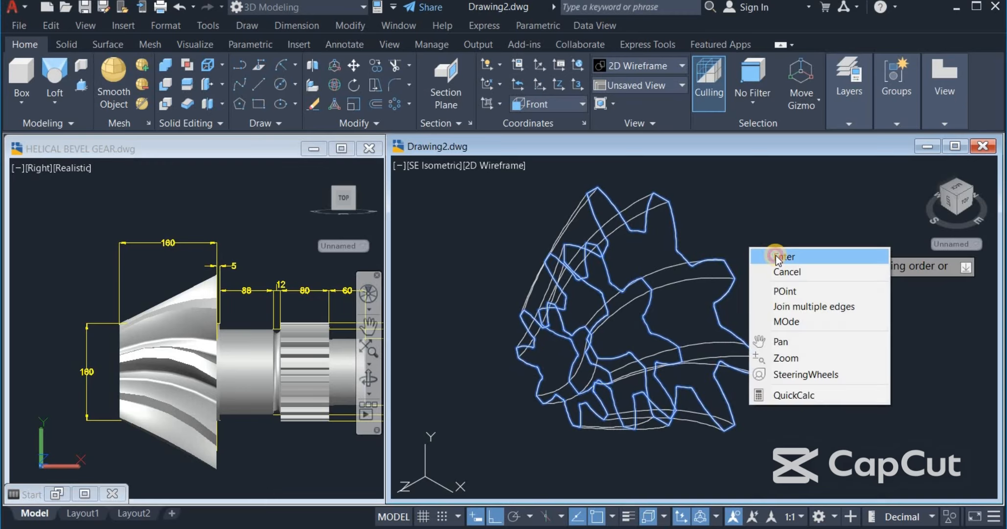
click(776, 255)
right_click(769, 230)
click(784, 234)
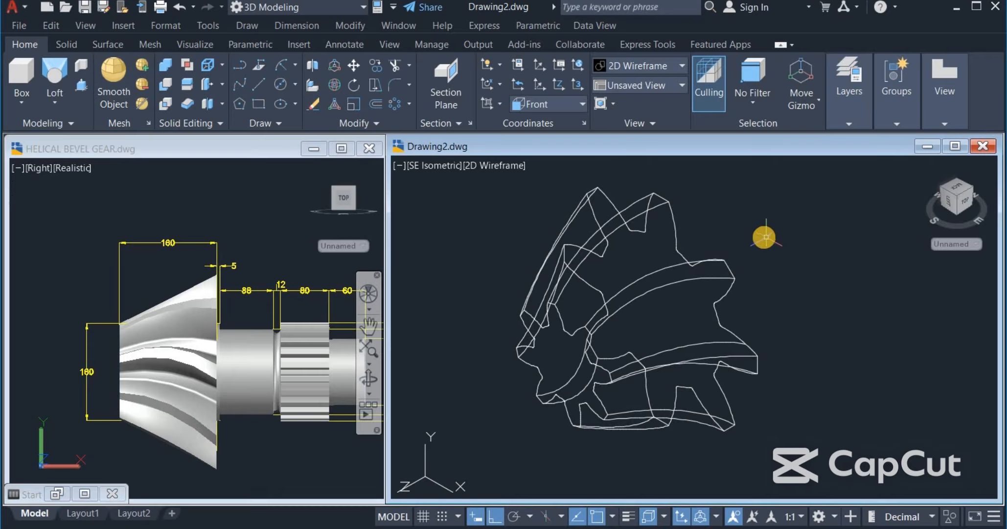
click(635, 71)
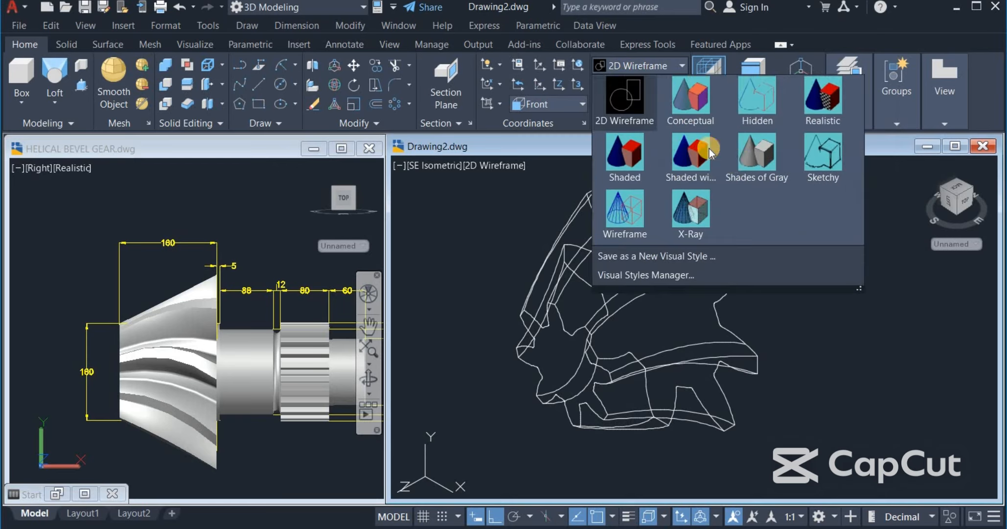
click(768, 160)
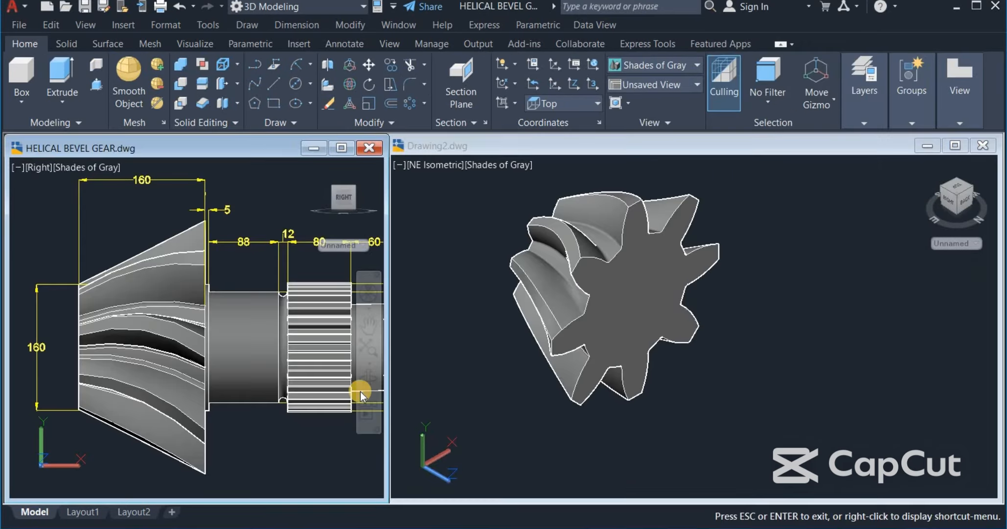
drag(357, 393, 388, 382)
key(Escape)
click(210, 349)
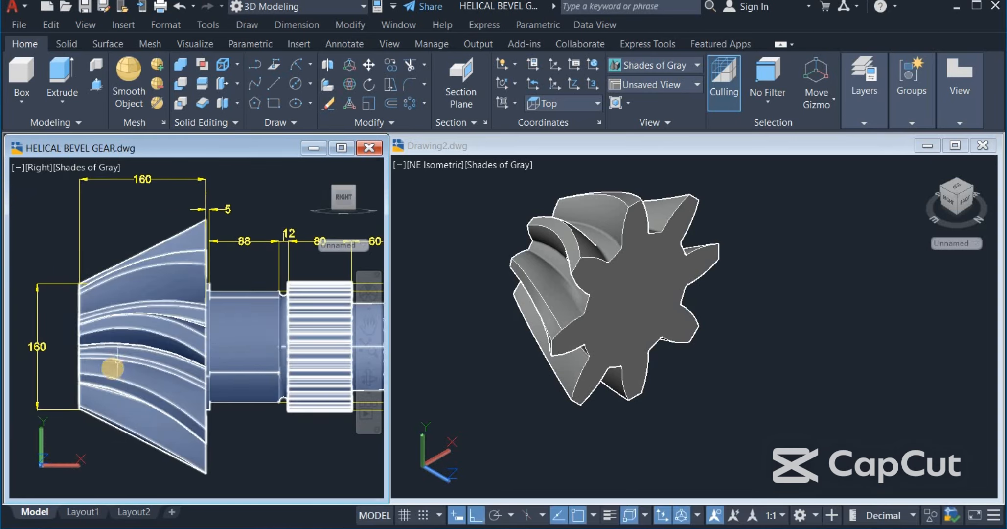
key(Escape)
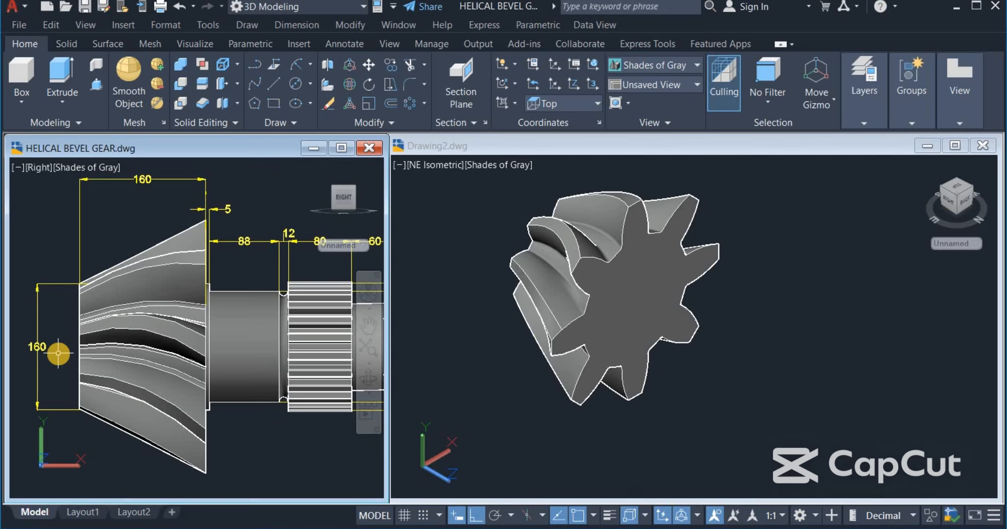
click(215, 349)
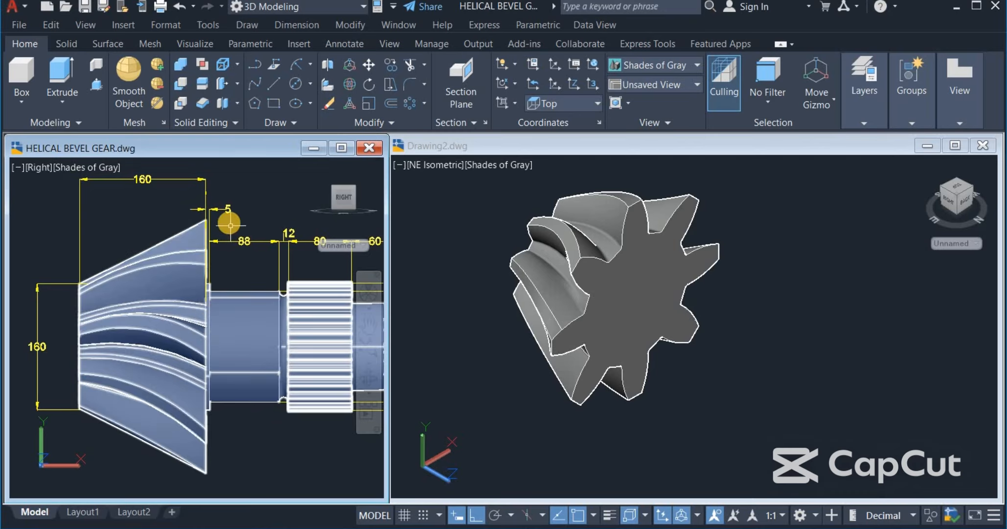
key(Escape)
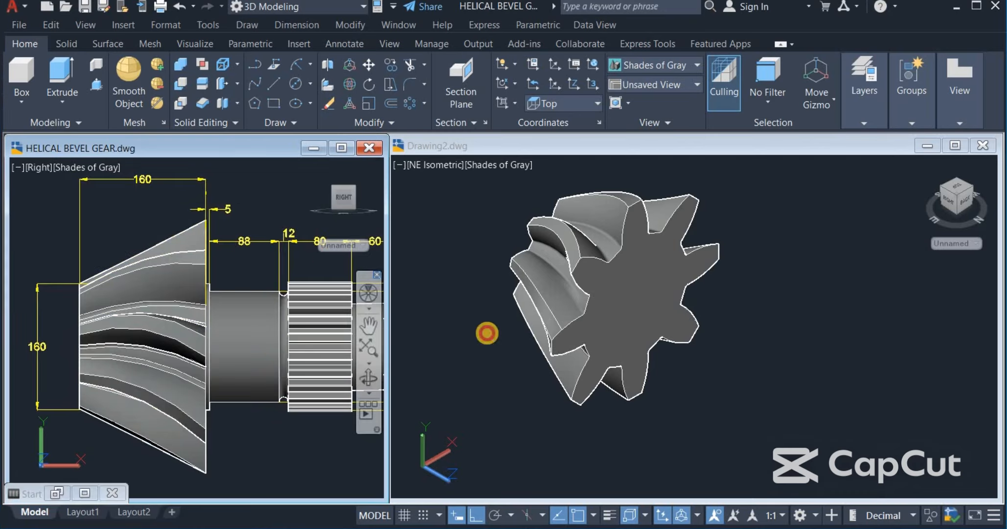
- Draw a circle of diameter 160 in the empty space beside the large end of the lofted gear
click(487, 334)
middle_drag(497, 347, 438, 345)
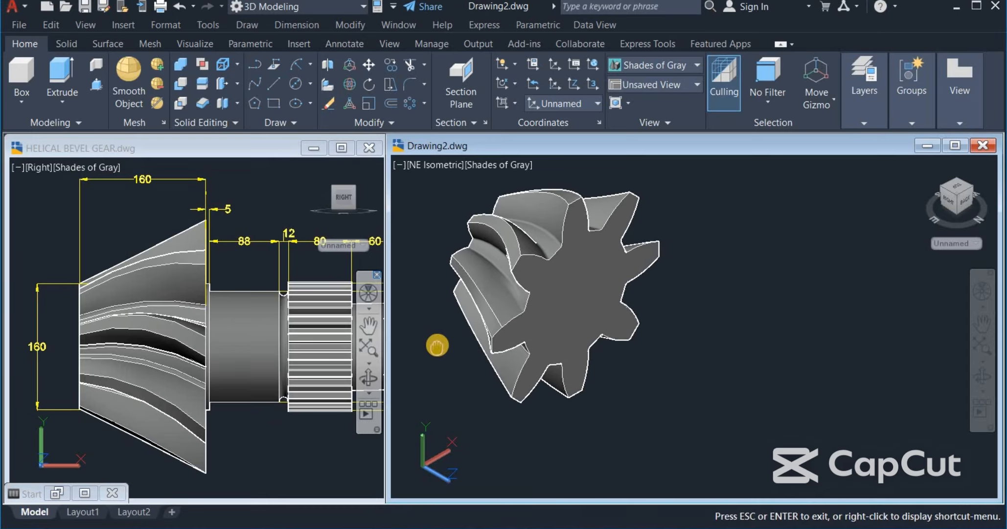
click(311, 85)
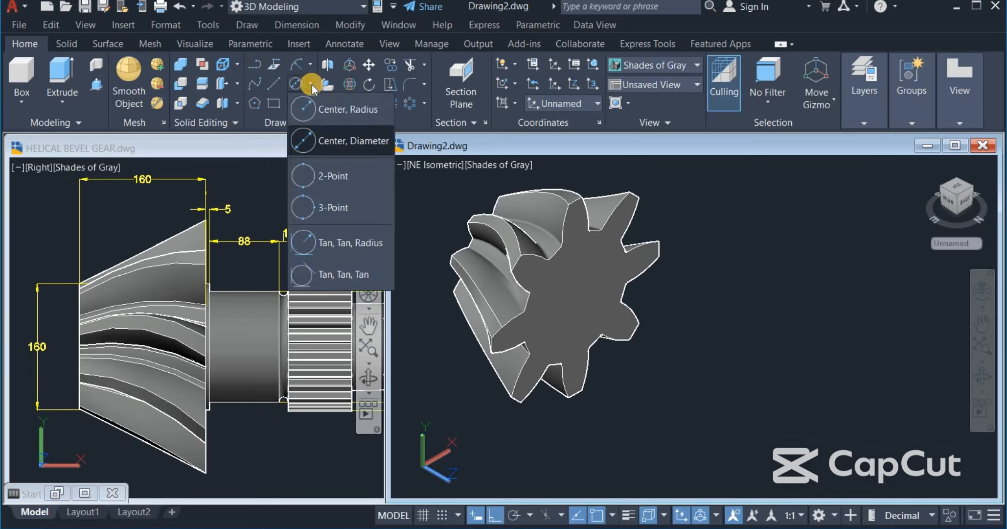
click(335, 143)
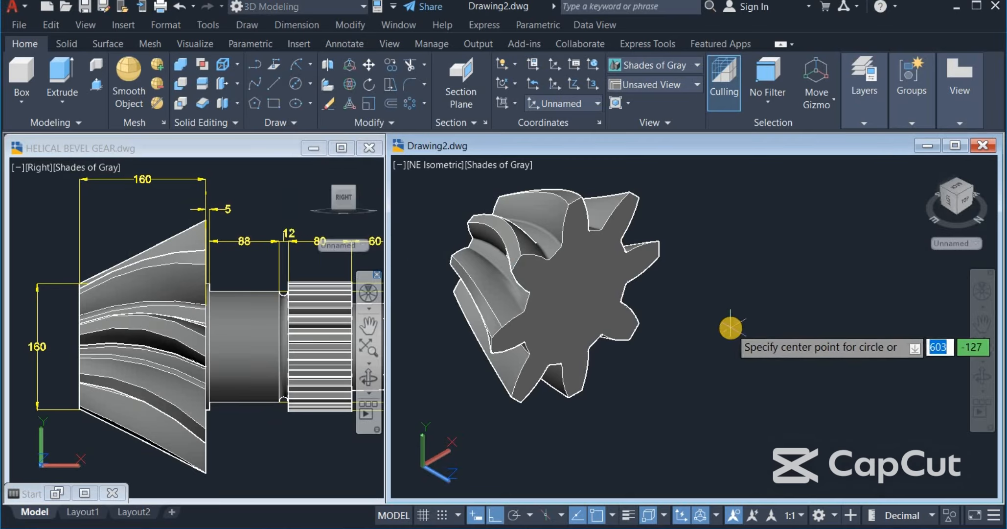
click(723, 326)
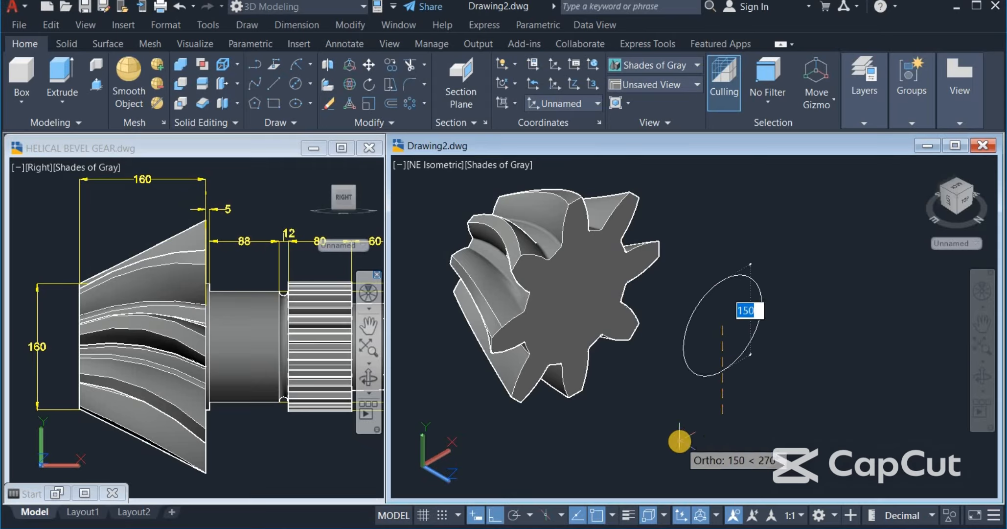
text(160)
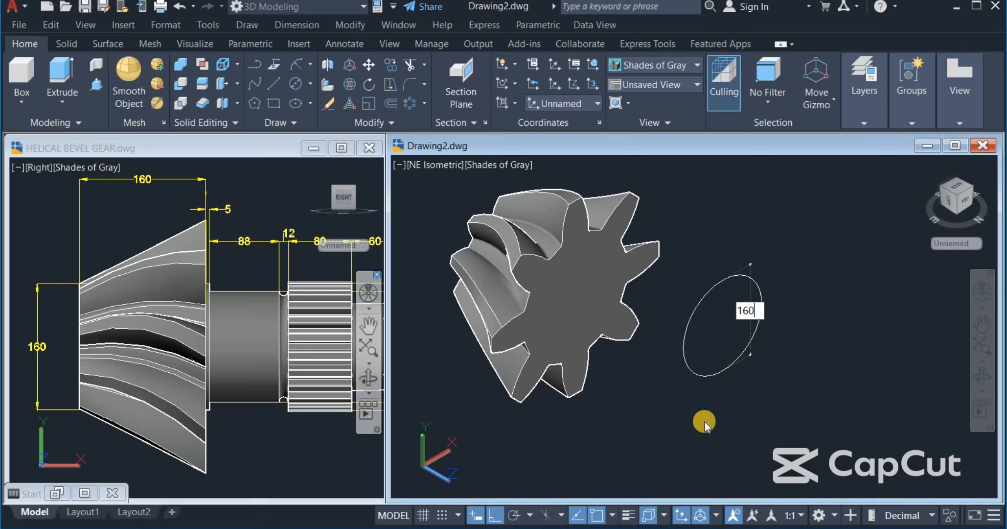
key(Return)
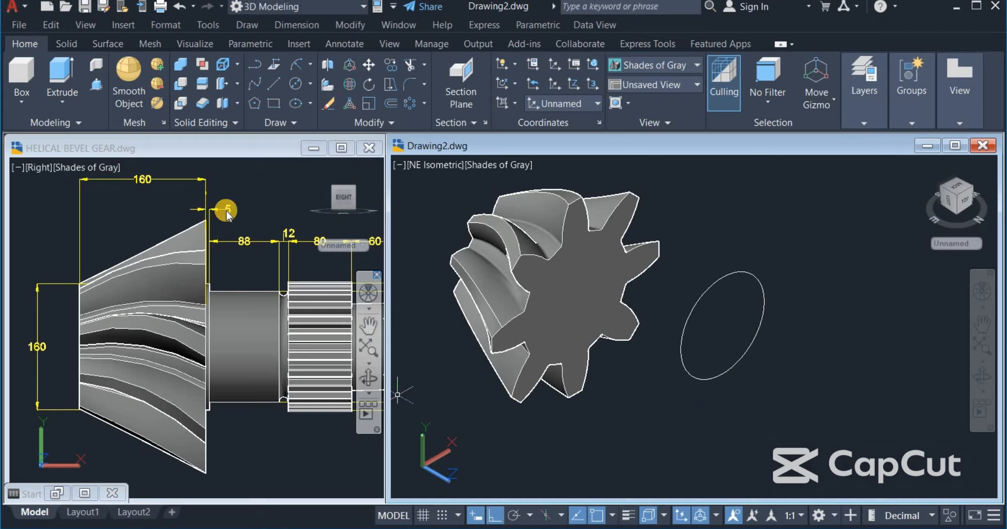
- Extrude the 160-diameter circle beside the gear to a height of 5 to form the thin collar disc
click(95, 89)
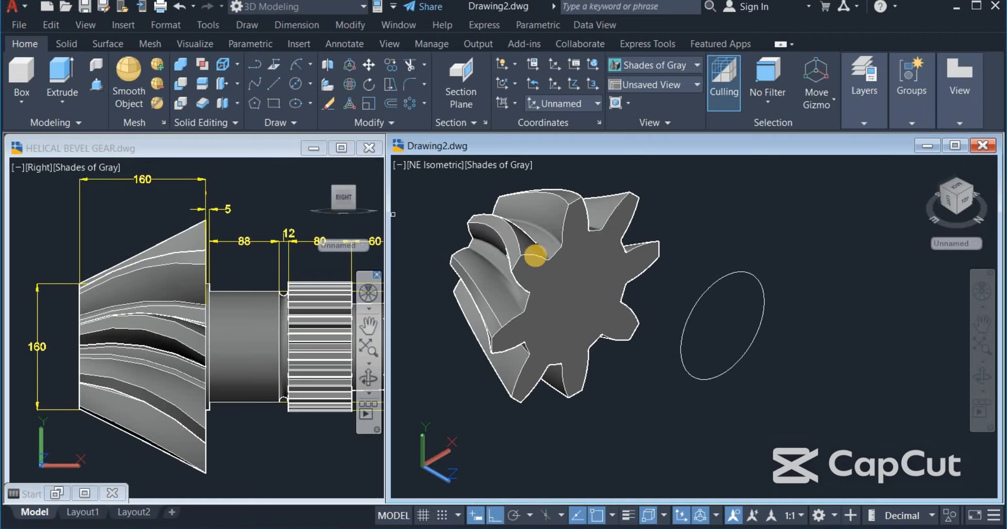
click(715, 292)
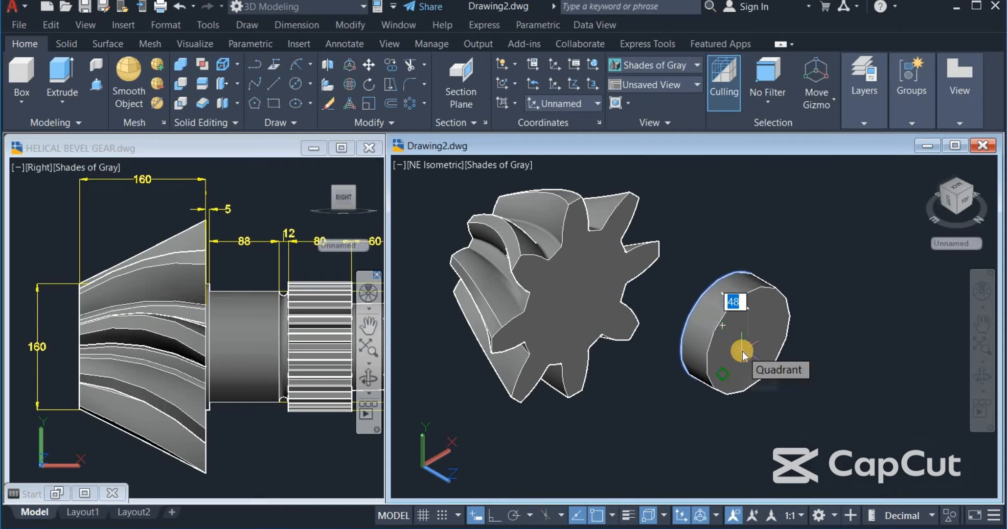
text(5)
key(Return)
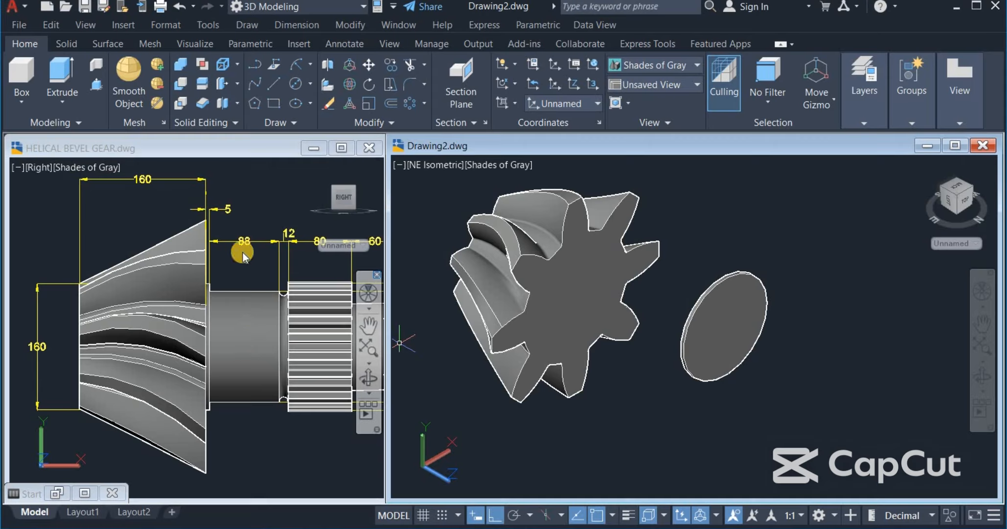
- Draw a circle of diameter 140 in the empty space beside the collar disc, using the diameter given in the reference drawing
click(218, 366)
mouse_move(220, 360)
middle_down()
mouse_move(14, 332)
mouse_move(49, 344)
middle_up()
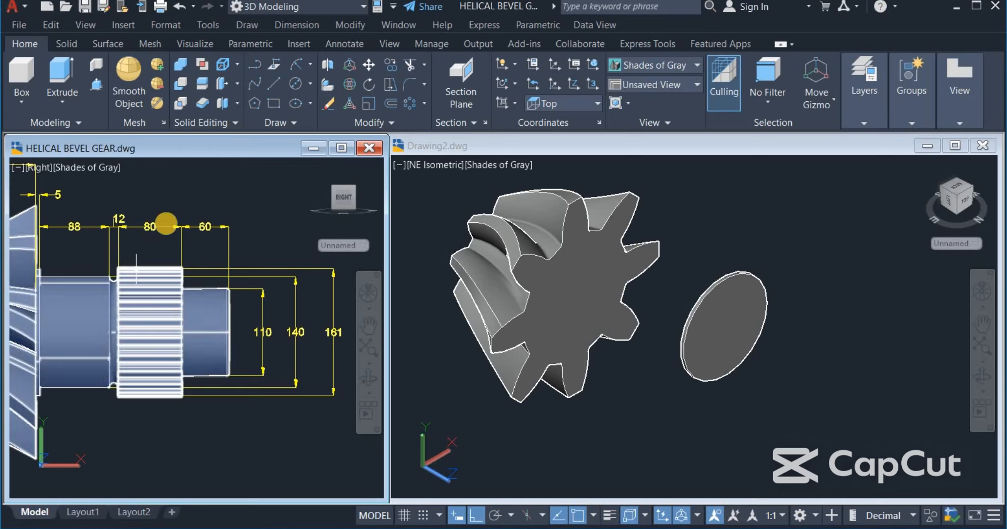
click(296, 83)
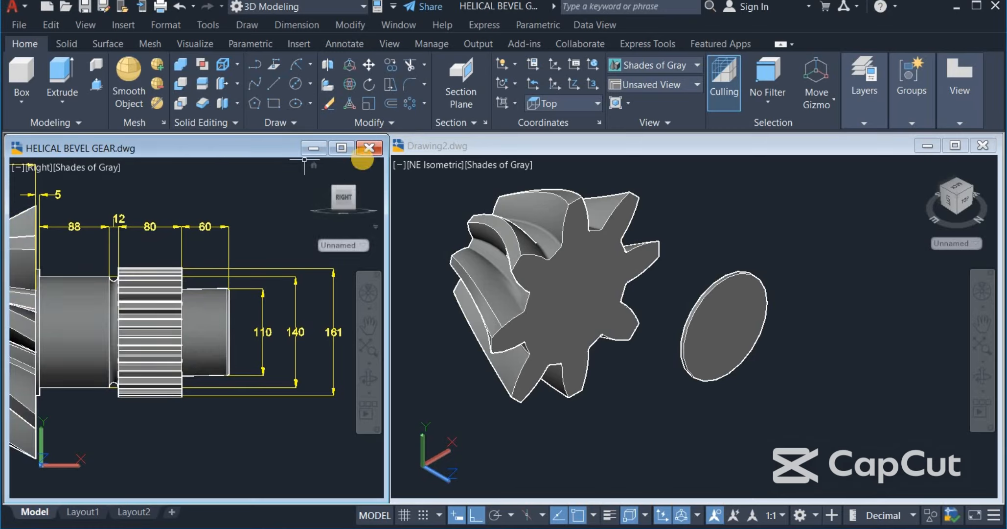
click(427, 198)
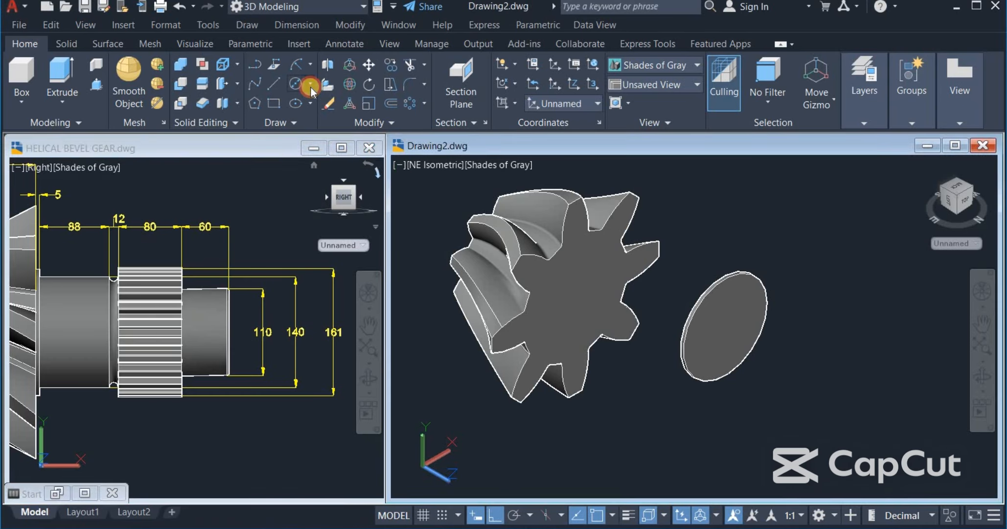
click(311, 87)
click(324, 138)
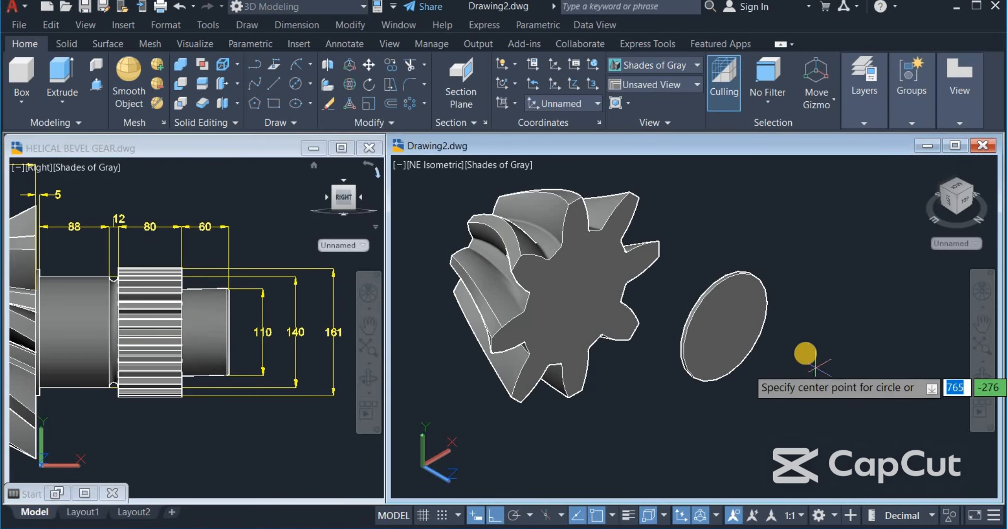
click(802, 324)
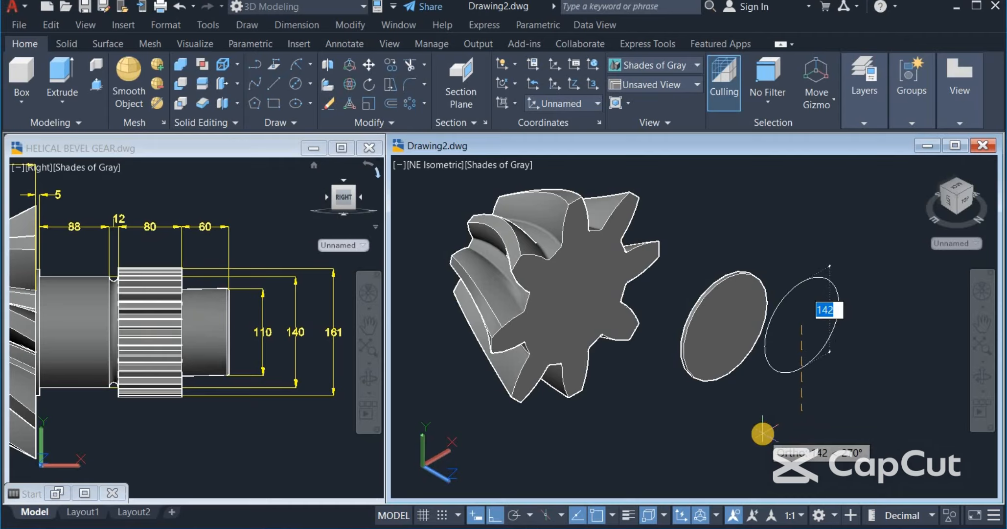
text(142)
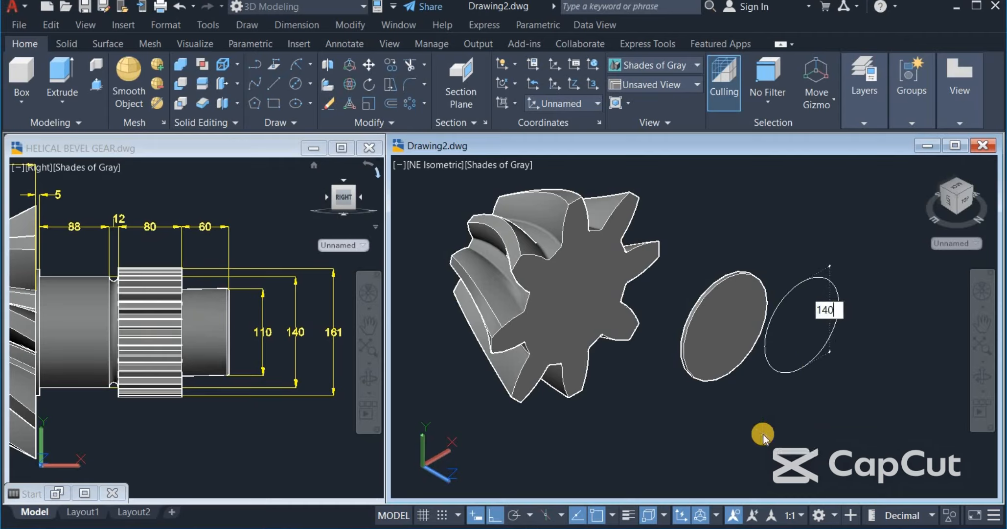
key(Return)
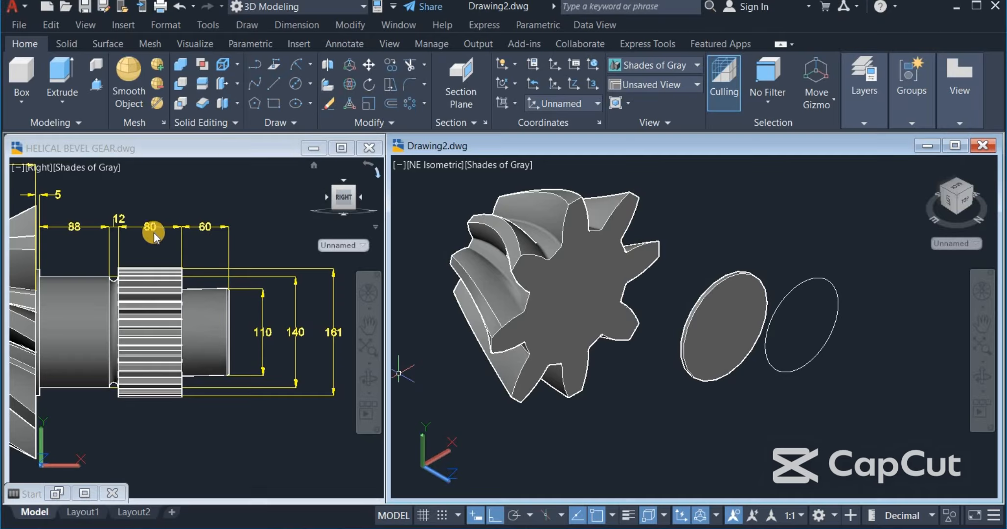
- Extrude the 140-diameter circle to a height of 80 to form the shaft cylinder
click(104, 102)
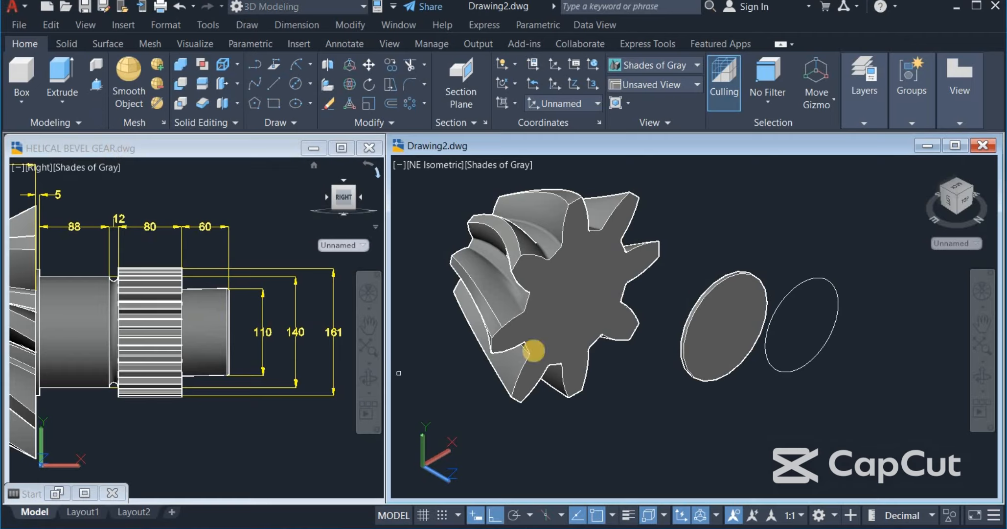
click(805, 283)
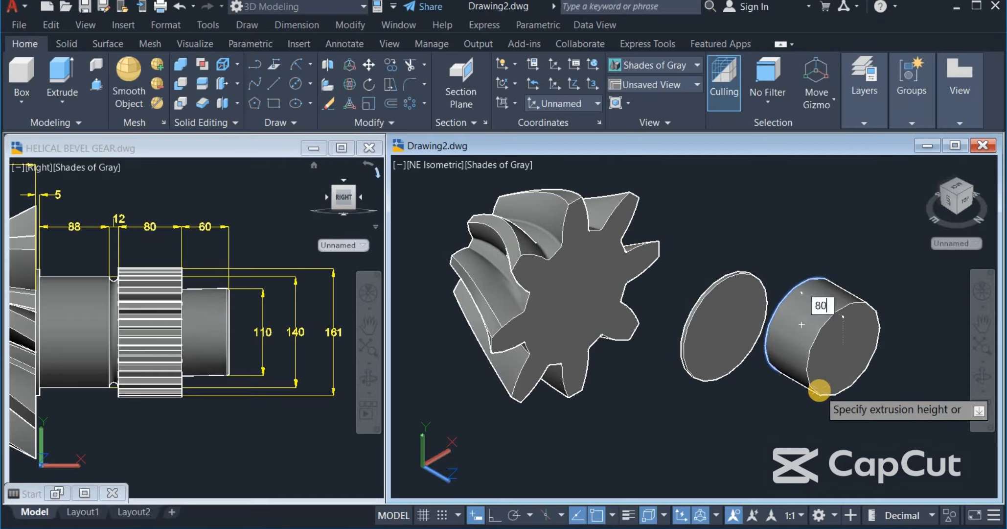
text(80)
key(Return)
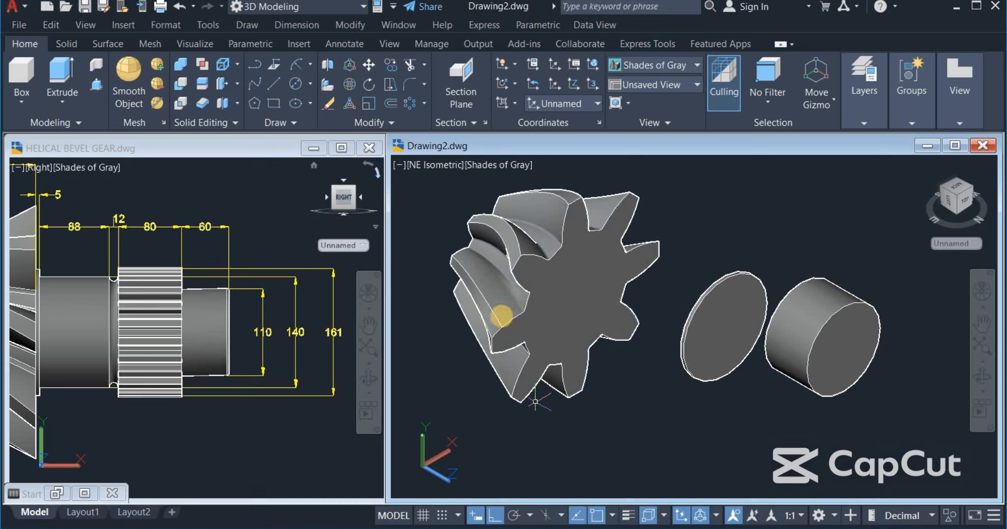
- Move the shaft cylinder from its rear face centre onto the centre of the collar disc's front face
click(369, 72)
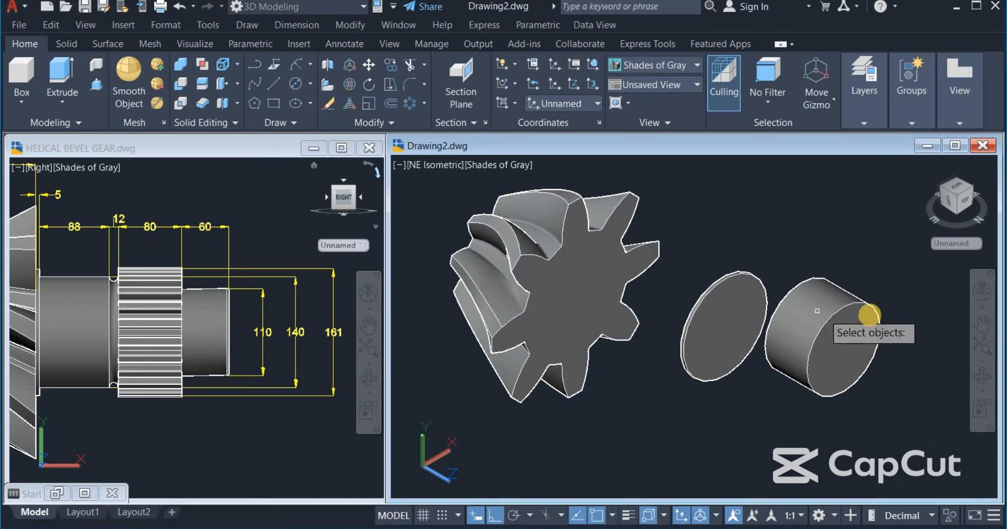
click(838, 293)
key(Return)
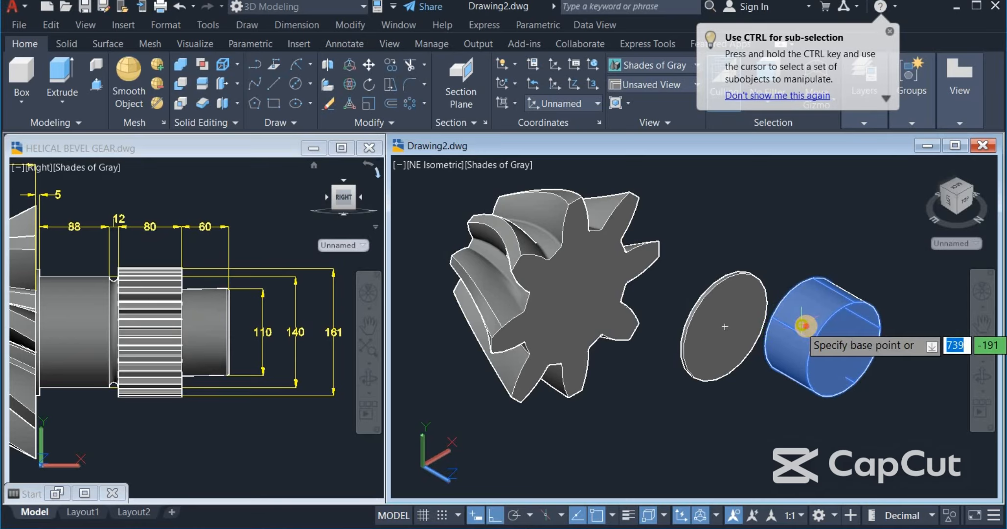
click(801, 324)
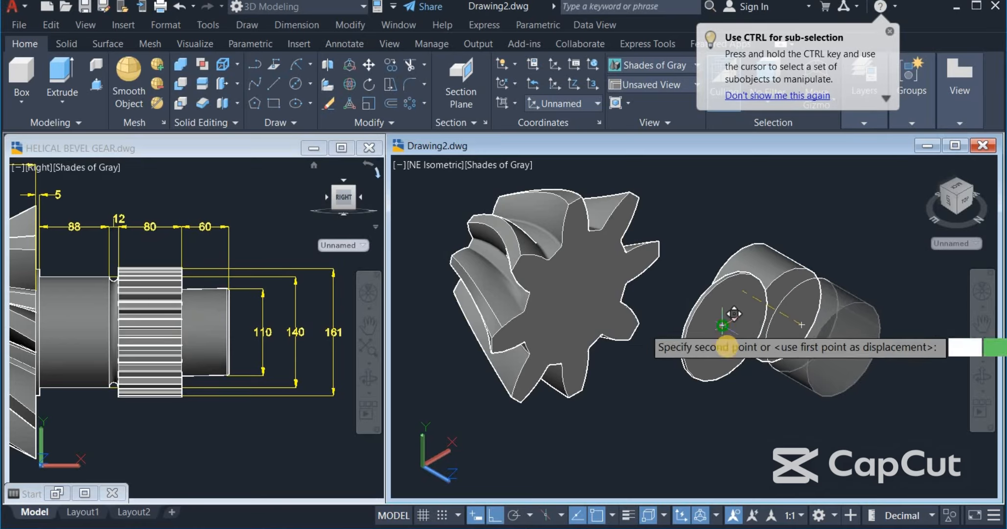
scroll(742, 315, up, 2)
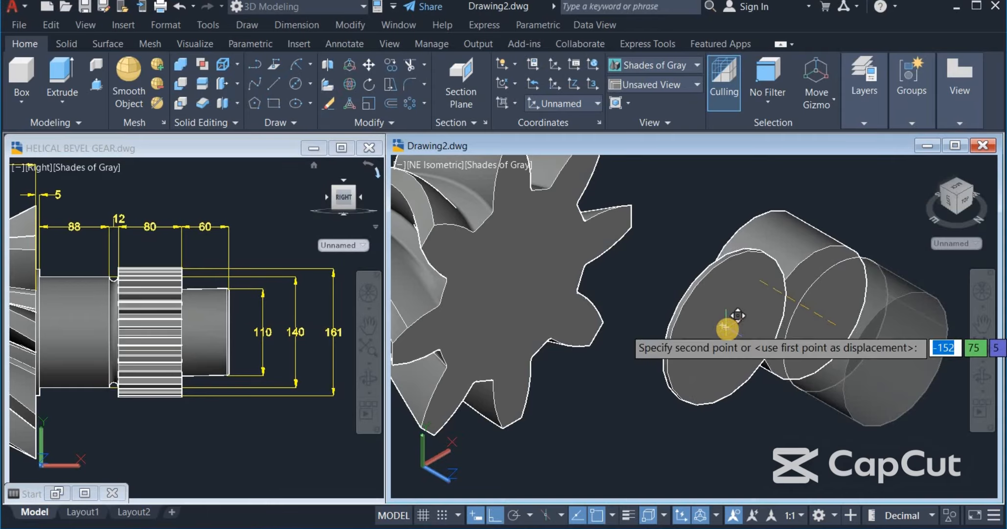
click(730, 323)
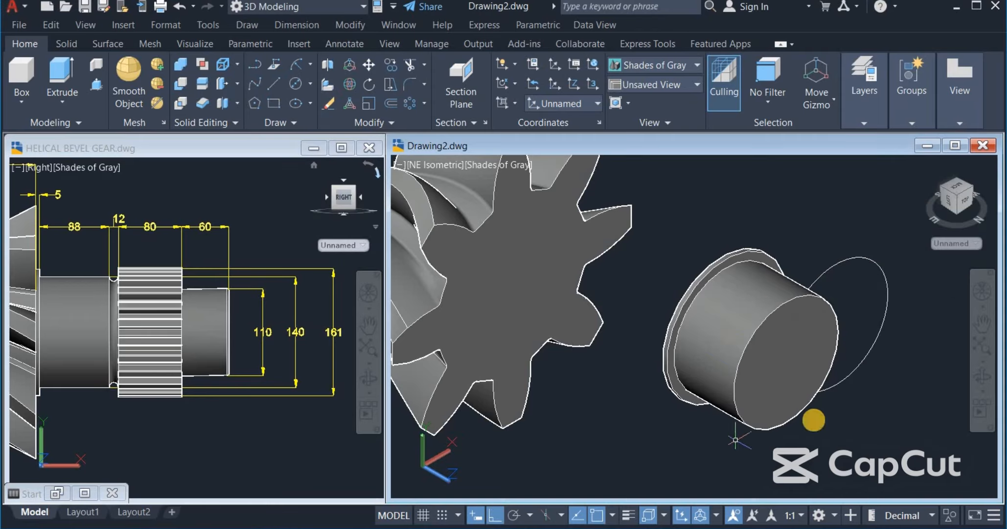
- Delete the leftover 140-diameter circle behind the shaft cylinder
click(855, 337)
click(793, 338)
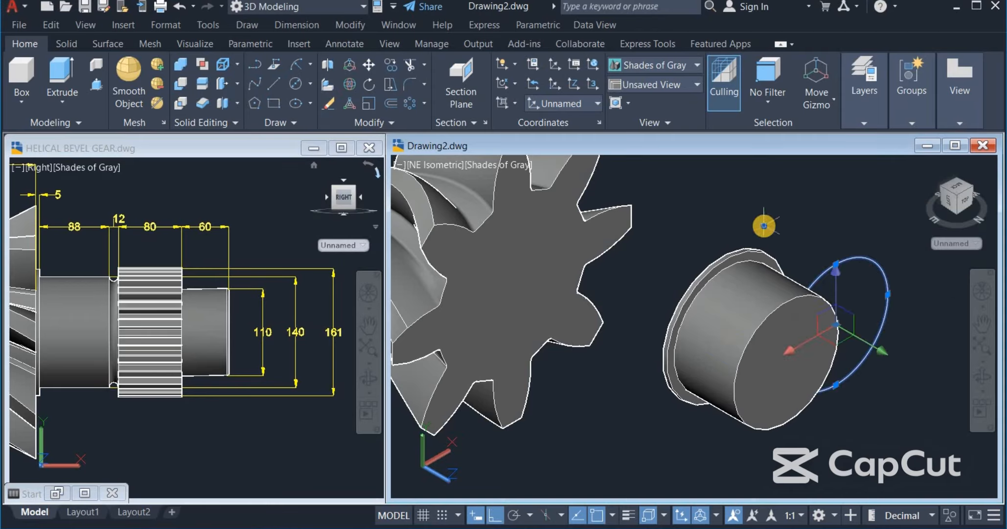
right_click(766, 230)
click(815, 251)
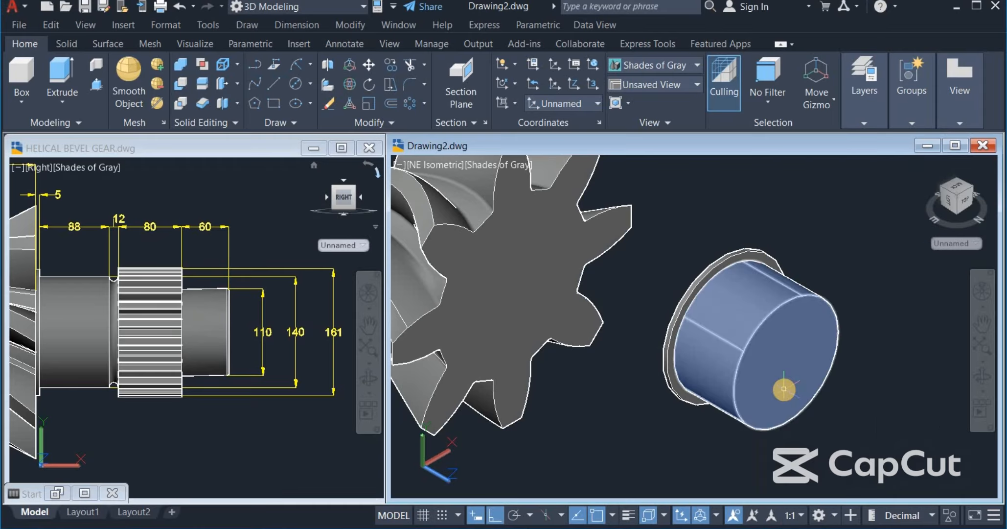
- Draw a circle of diameter 161 for the splined section in the empty space beside the shaft cylinder
middle_drag(780, 440, 674, 374)
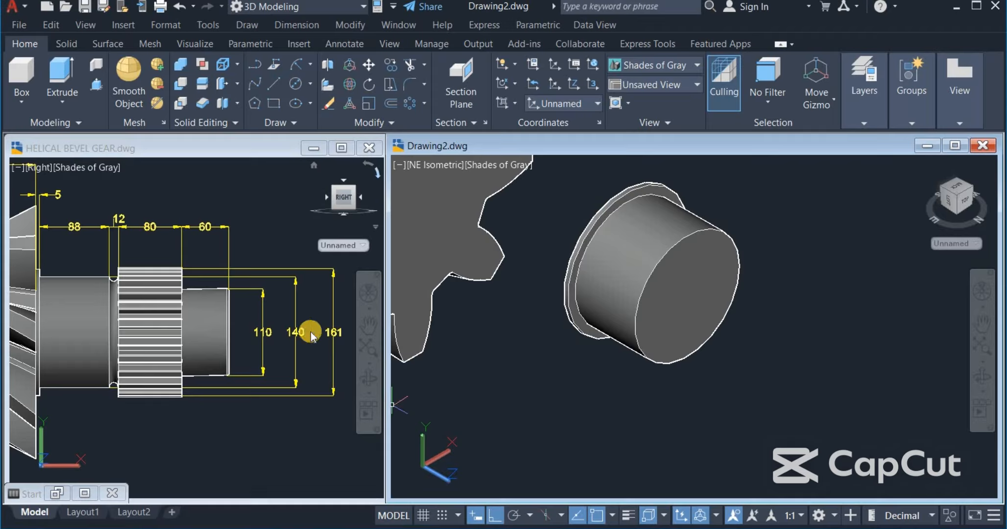
click(296, 84)
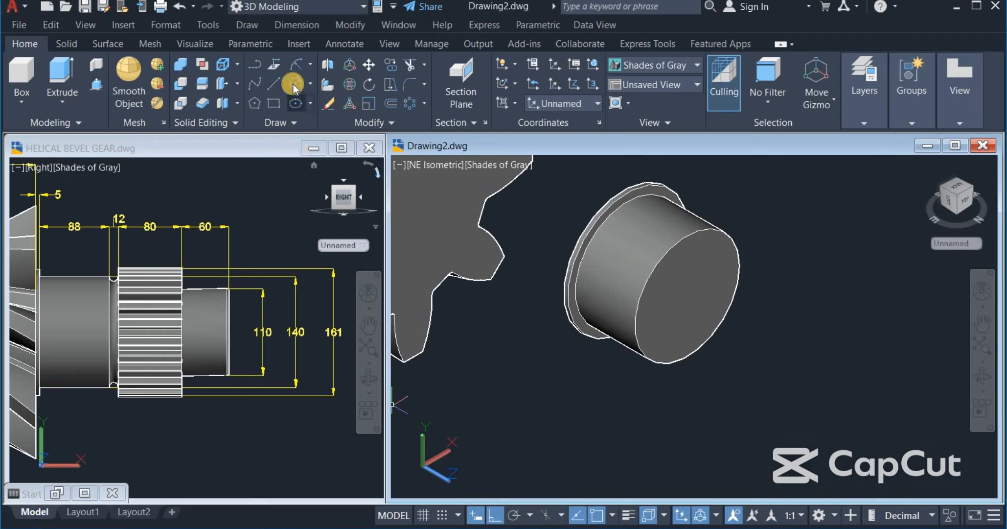
click(767, 316)
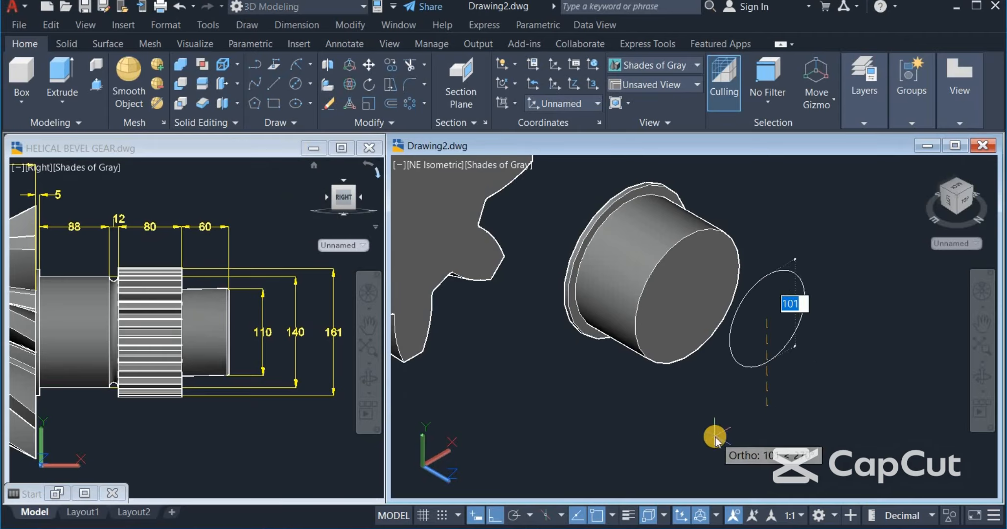
key(BackSpace)
text(16)
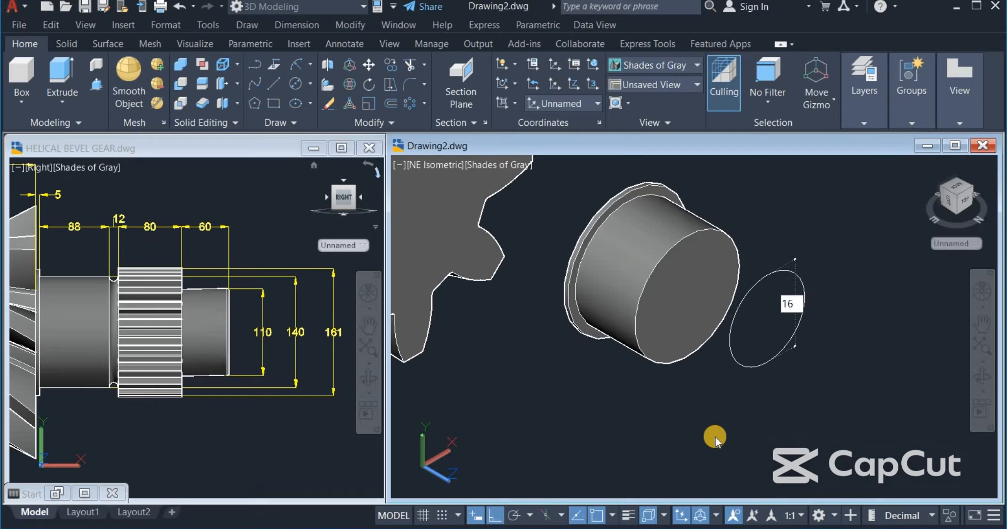
key(Return)
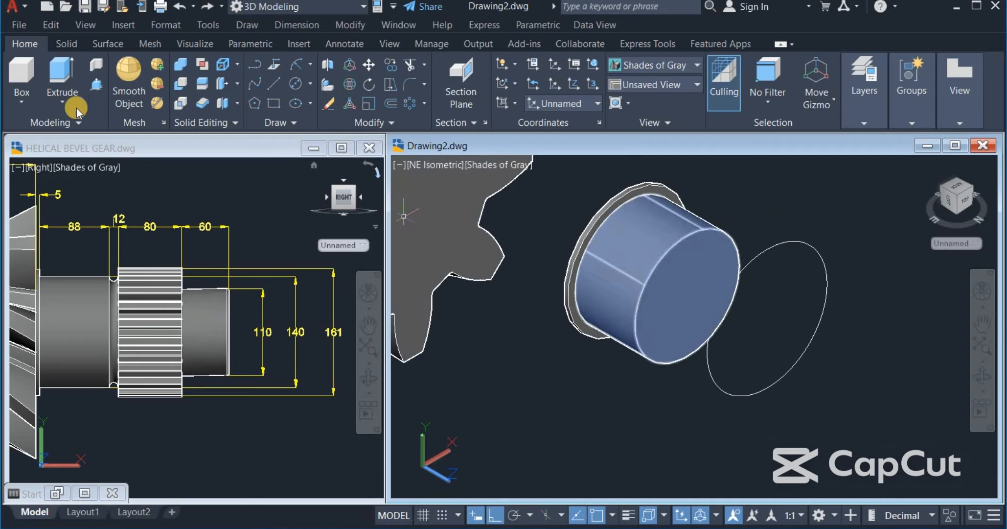
- Union the shaft cylinder with the collar disc and move the combined solid toward the gear, off the leftover collar circle
click(184, 67)
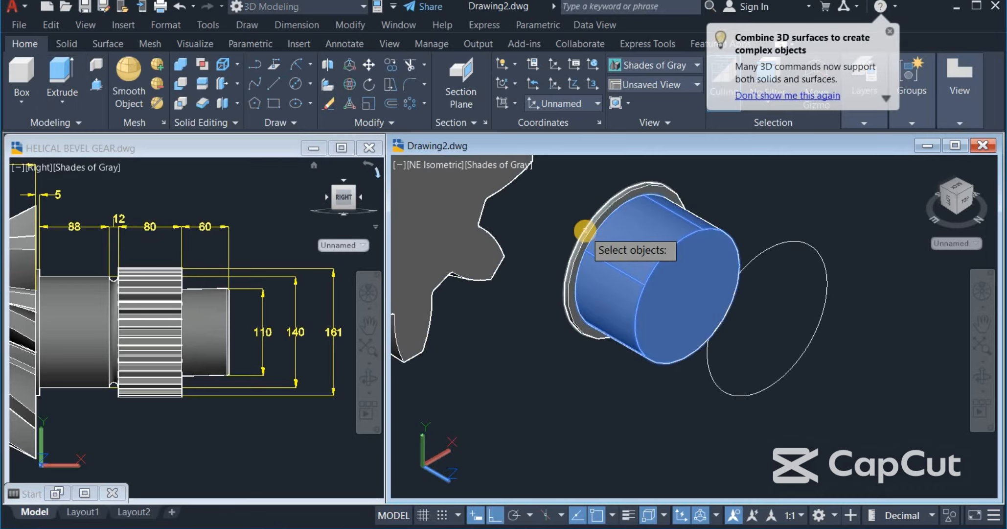
click(581, 234)
key(Return)
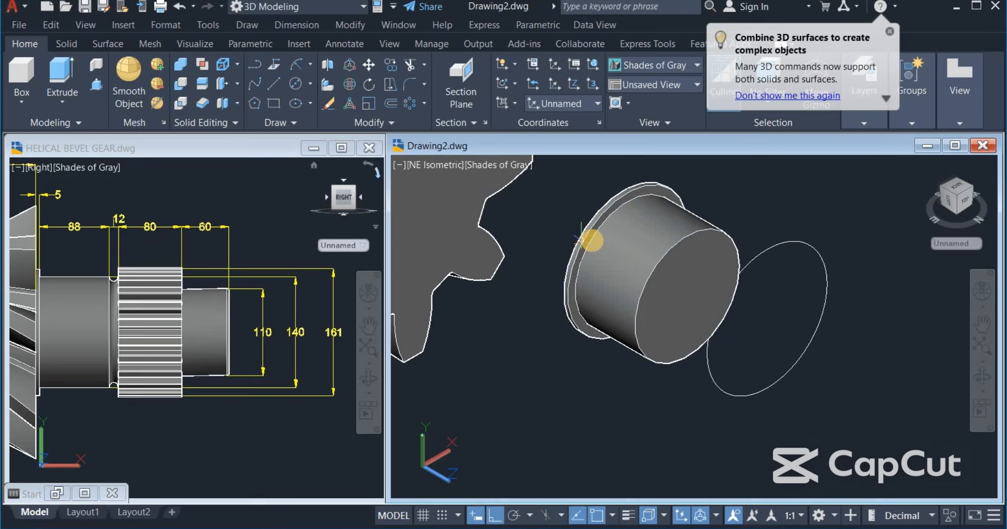
click(627, 301)
right_drag(624, 404, 573, 373)
click(575, 376)
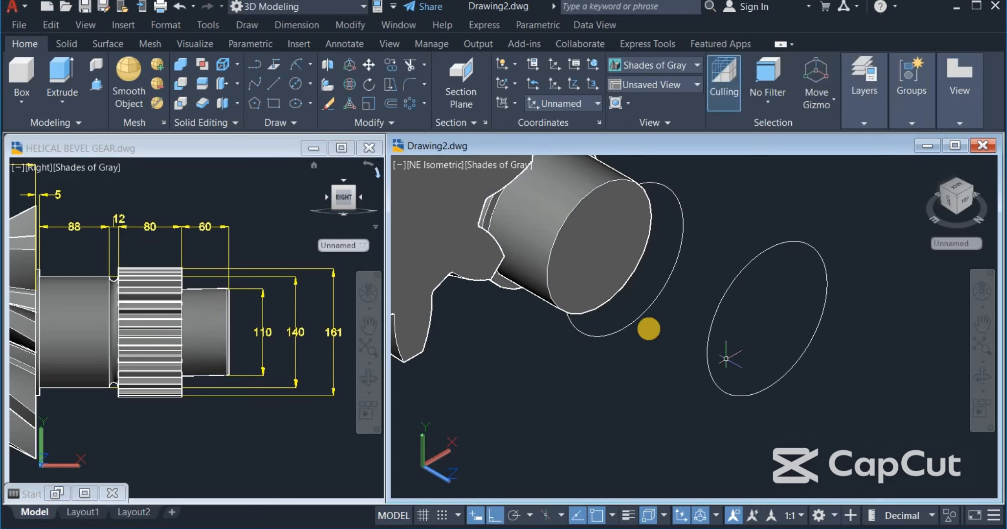
- Delete the leftover 160-diameter collar circle in front of the combined solid, keeping the solid itself out of the selection
click(592, 310)
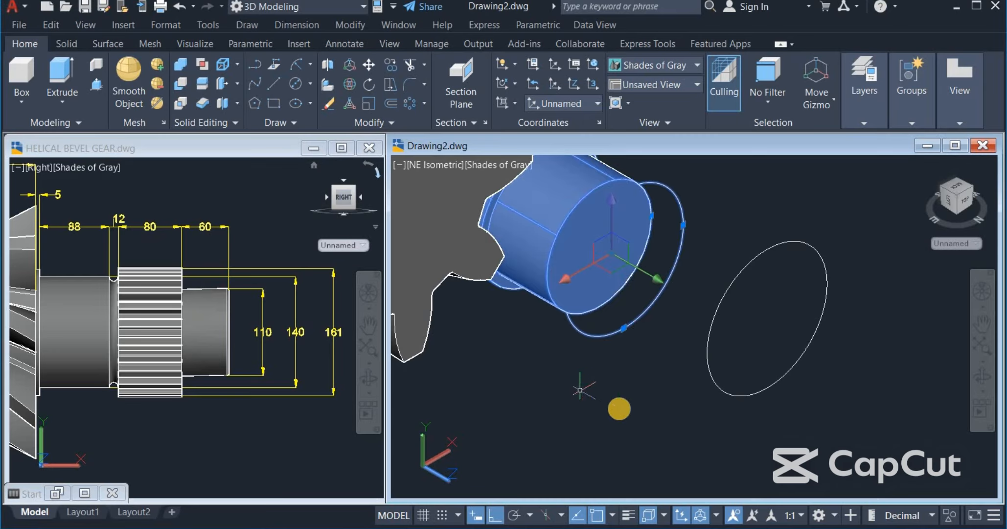
key(Escape)
click(637, 346)
click(618, 324)
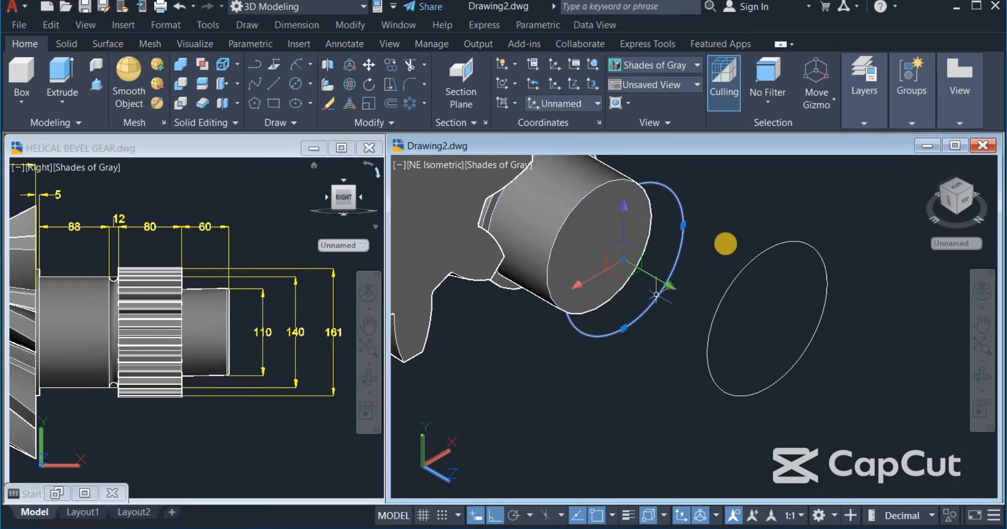
right_click(733, 236)
click(767, 250)
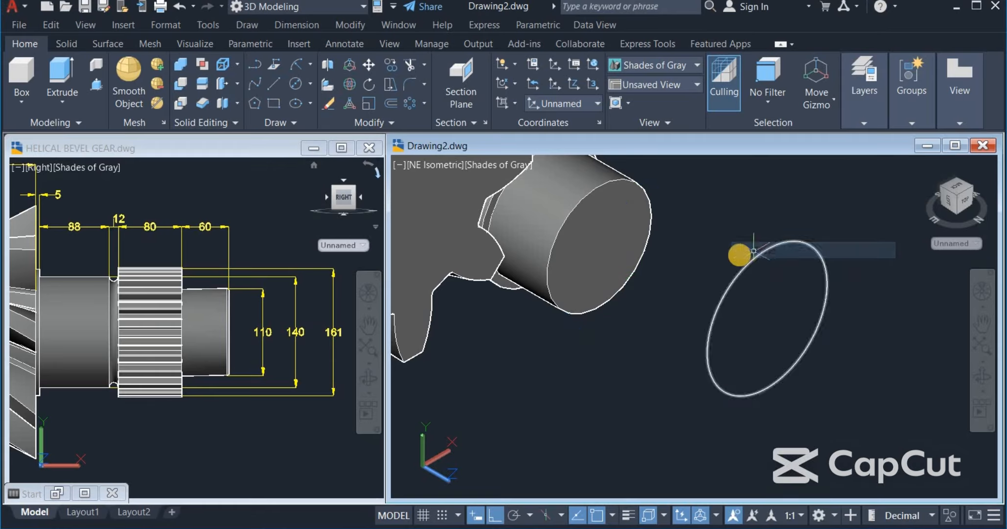
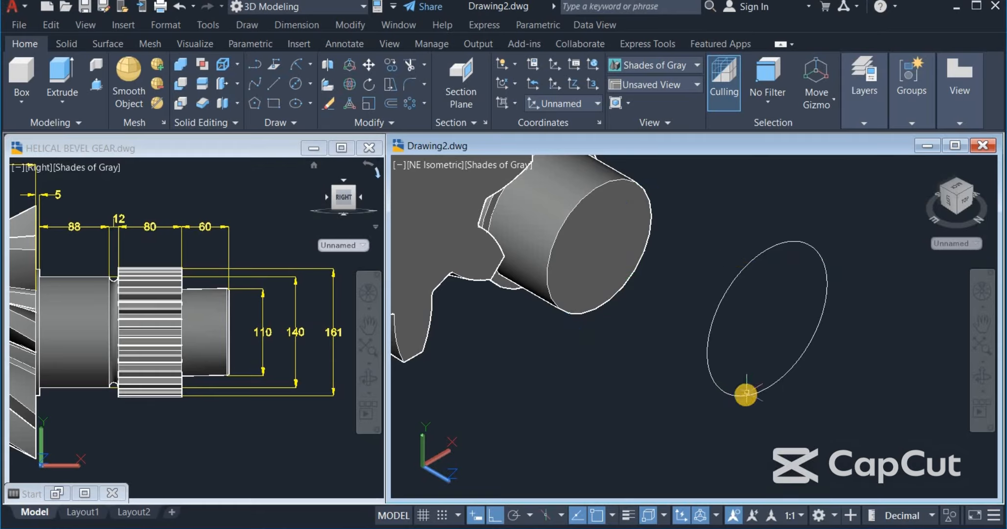
- Switch the helical bevel gear reference drawing to the Back view to show the spline tooth dimensions
click(265, 430)
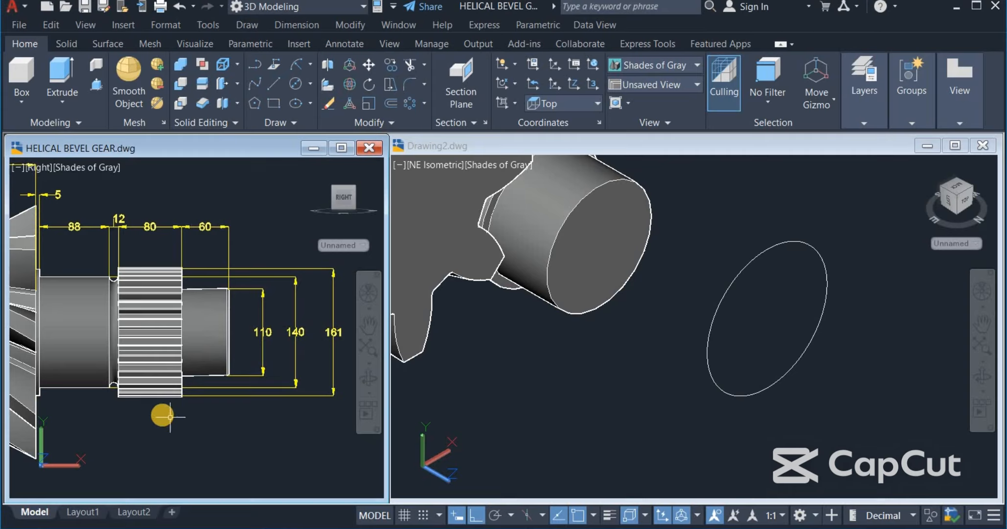
click(197, 448)
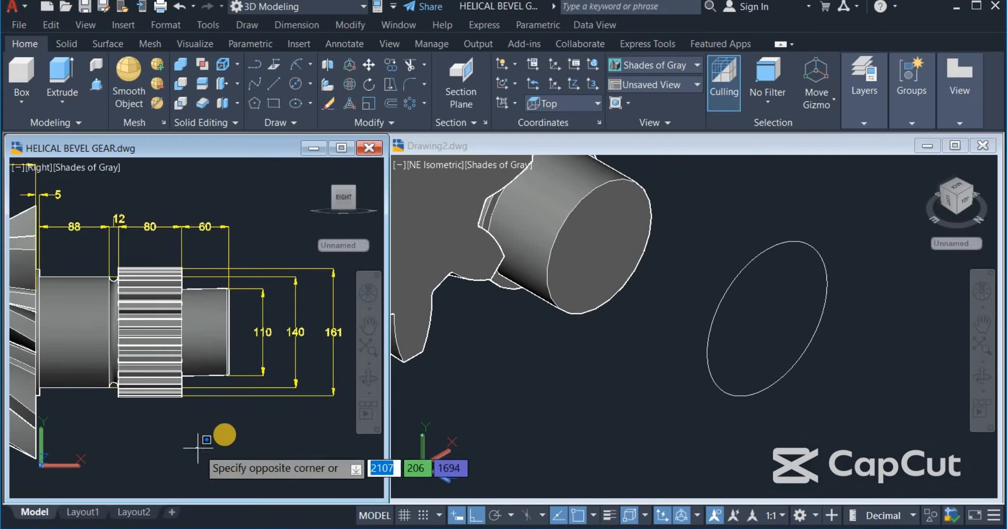
key(Escape)
click(651, 84)
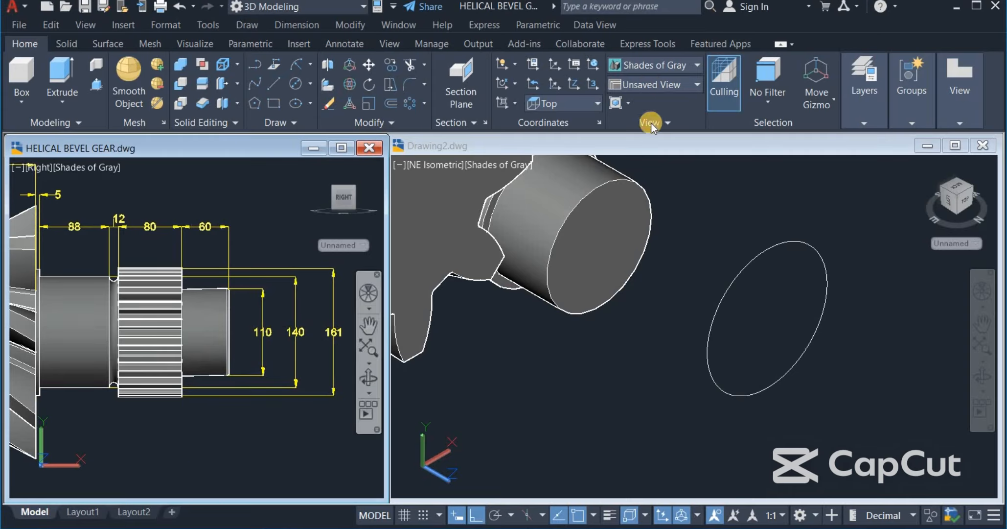
click(637, 189)
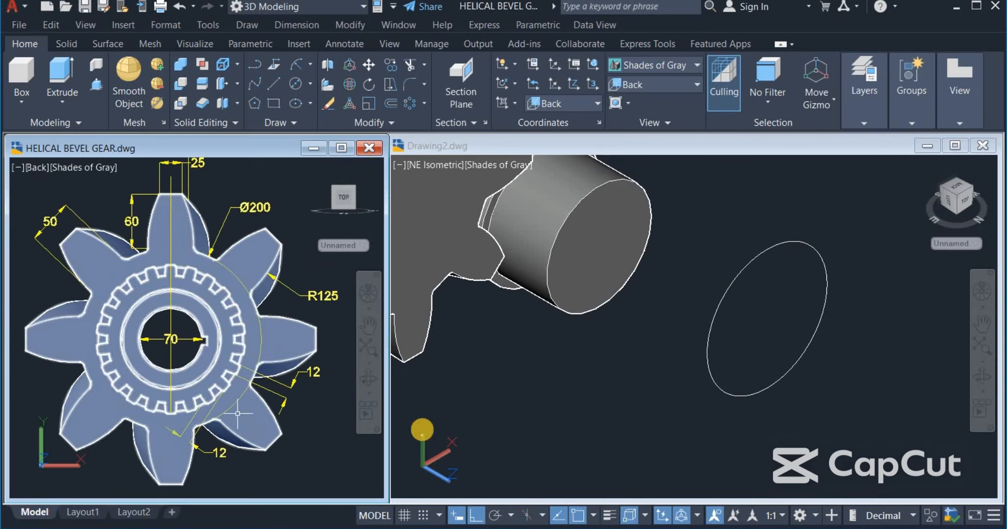
- Set Drawing2 to the Back view and centre it on the 161-diameter circle
click(649, 382)
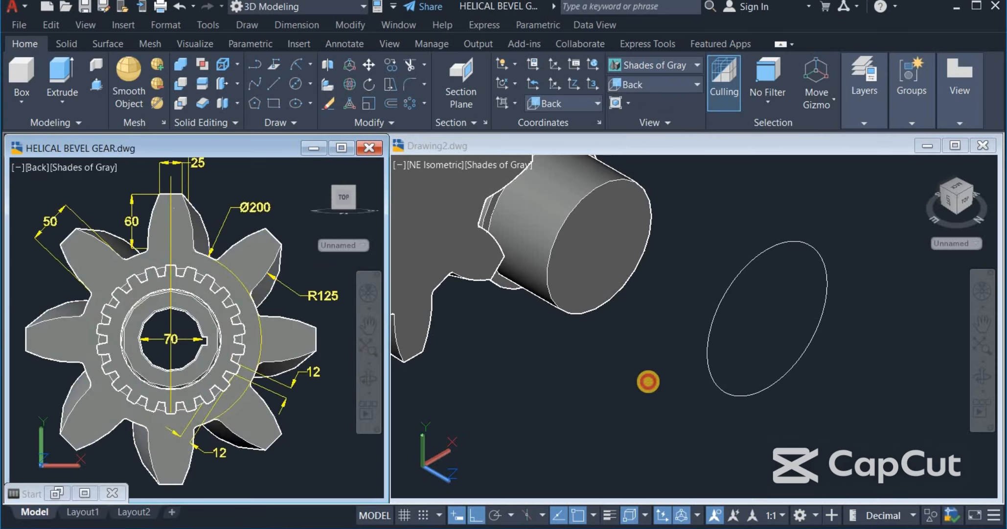
click(673, 85)
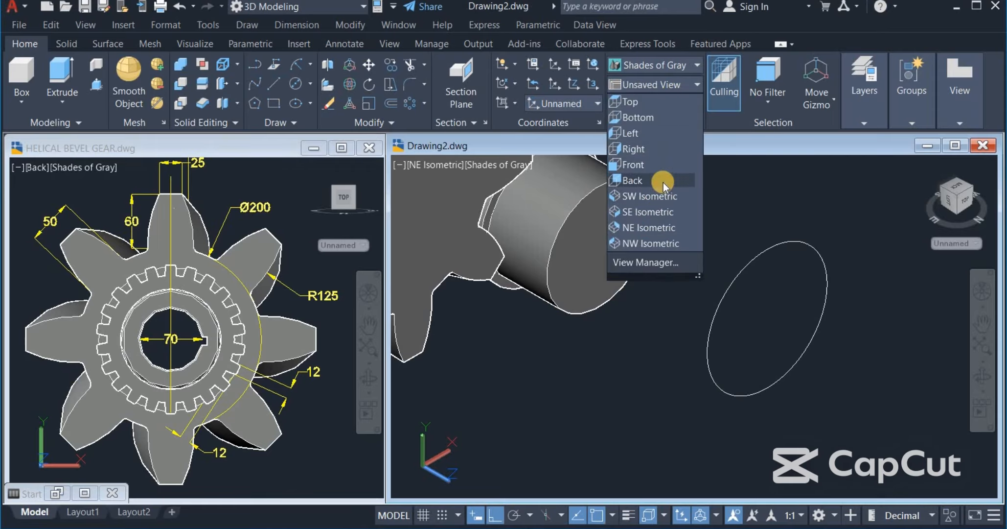
click(663, 182)
middle_drag(716, 369, 548, 267)
scroll(681, 324, up, 2)
scroll(680, 323, up, 1)
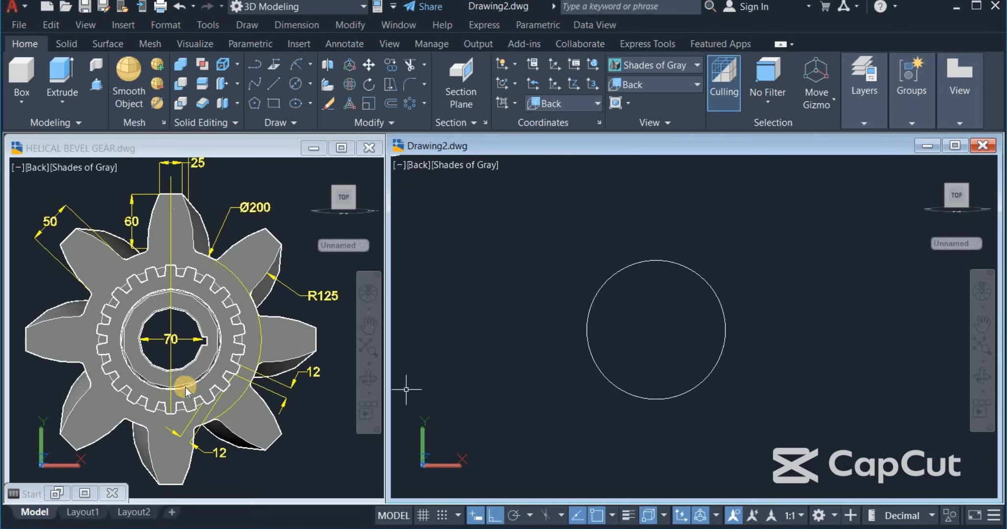
- Draw a 12 by 12 rectangle in the empty space beside the 161-diameter circle
text(rec)
key(Return)
click(507, 226)
text(12)
key(Tab)
text(12)
key(Return)
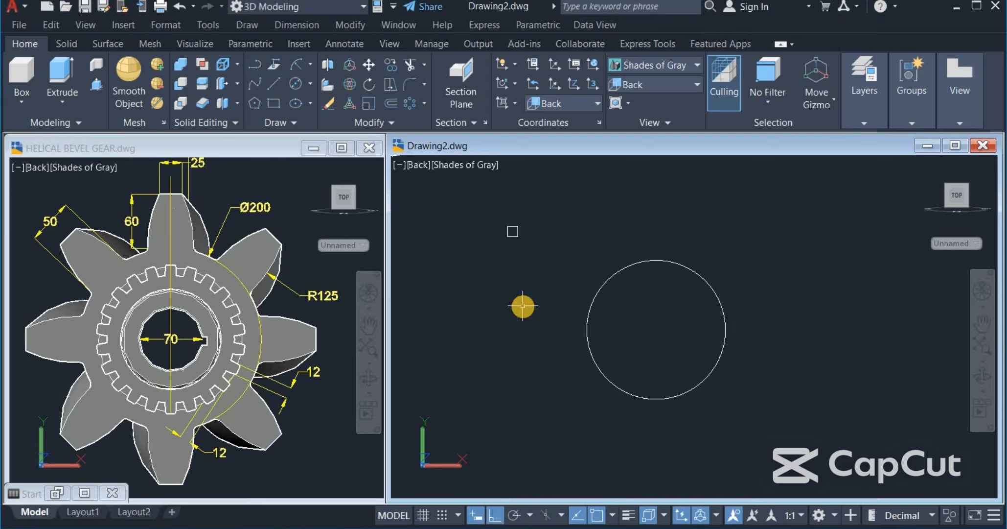
- Move the 12 by 12 square by its upper edge's midpoint onto the top quadrant of the 161-diameter circle
text(m)
key(Return)
click(481, 209)
click(557, 270)
key(Return)
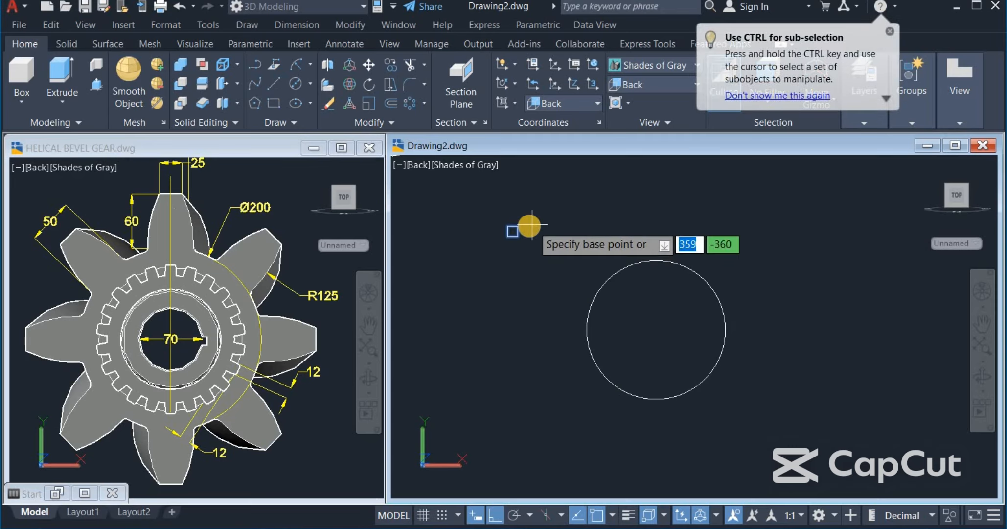
scroll(530, 226, up, 3)
click(495, 224)
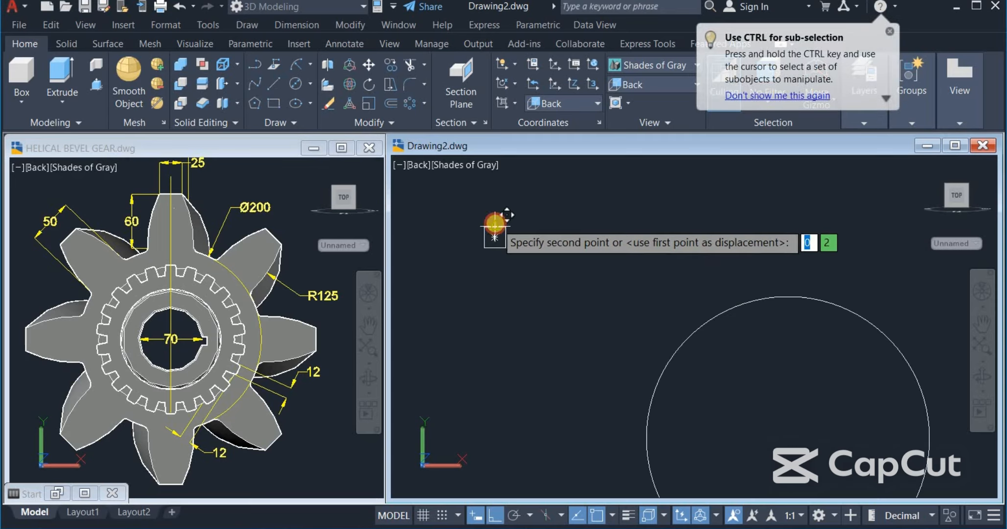
scroll(495, 225, down, 2)
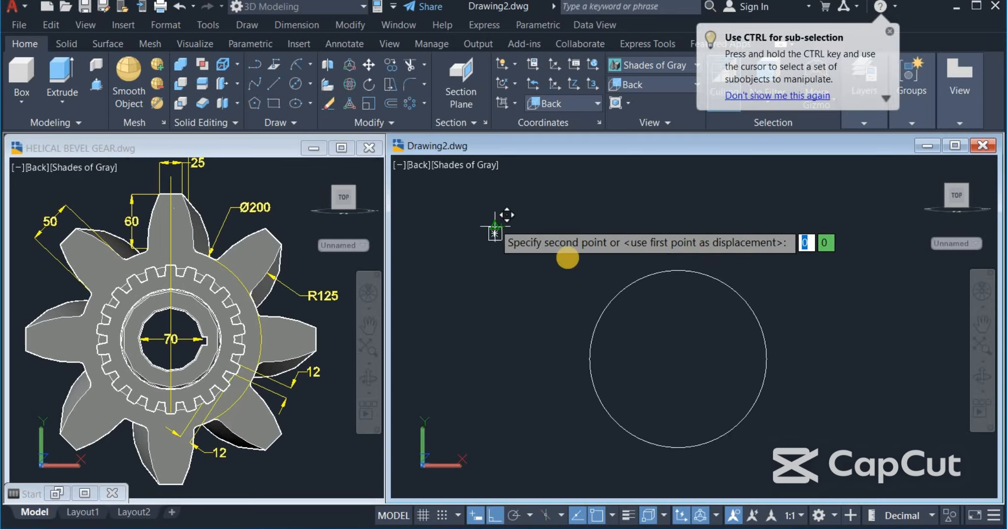
click(675, 272)
scroll(558, 239, down, 2)
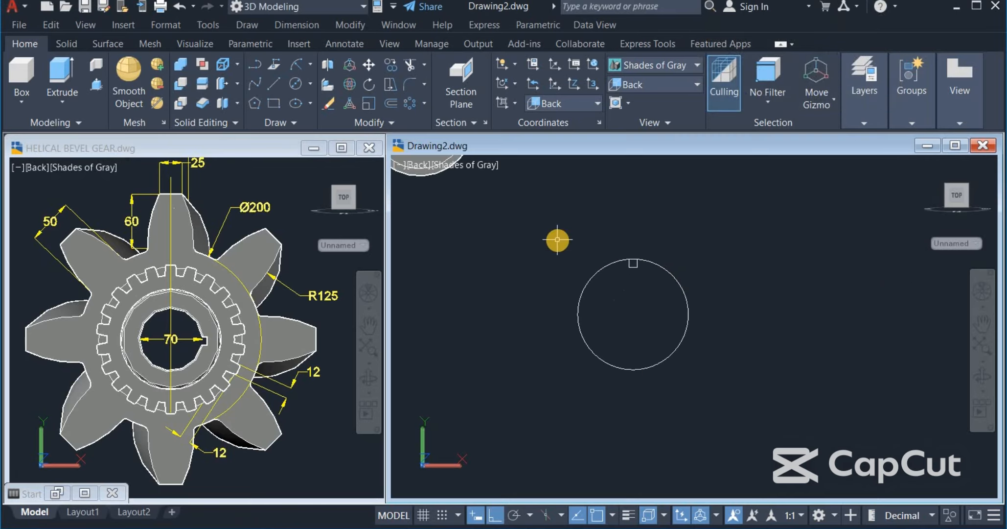
- Draw a second circle concentric with the 161-diameter circle, defining it by diameter
scroll(678, 303, up, 2)
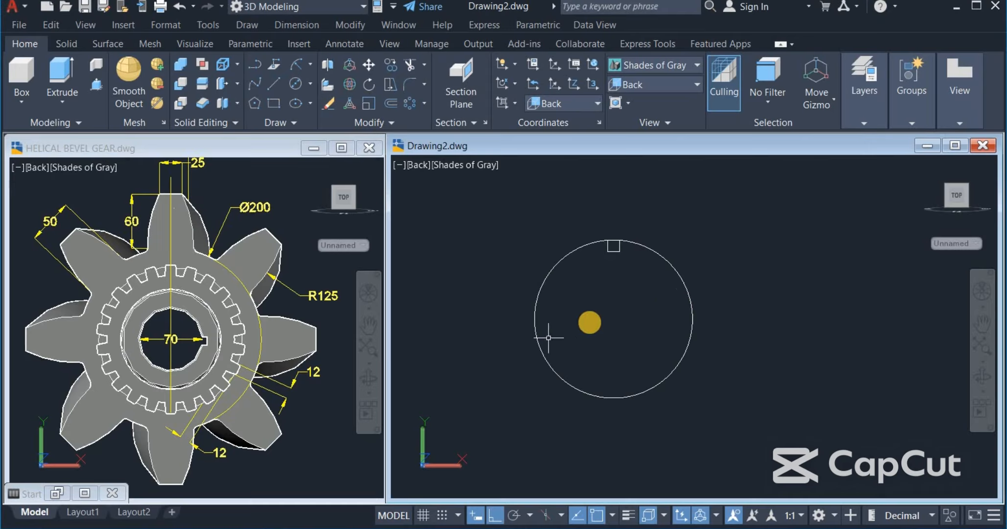
click(341, 98)
click(300, 86)
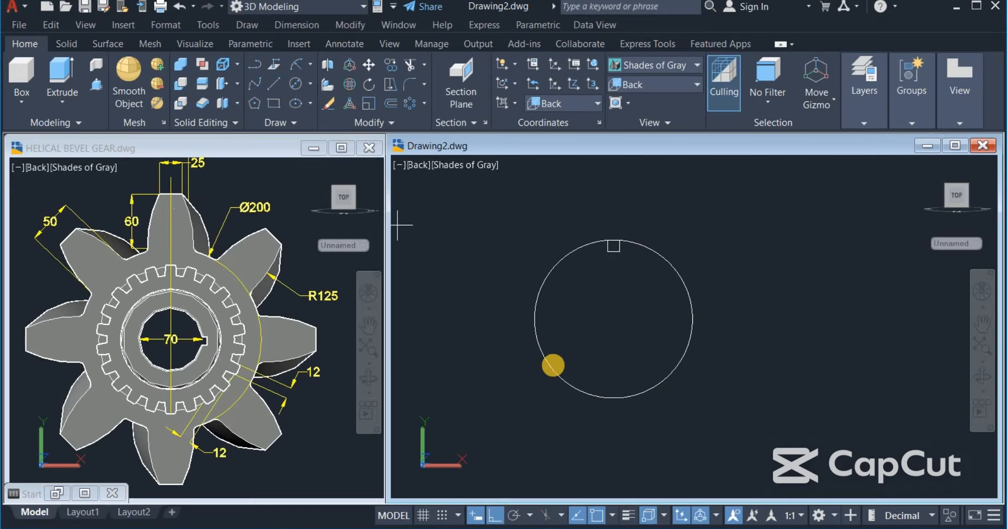
click(613, 318)
scroll(636, 231, up, 3)
text(d)
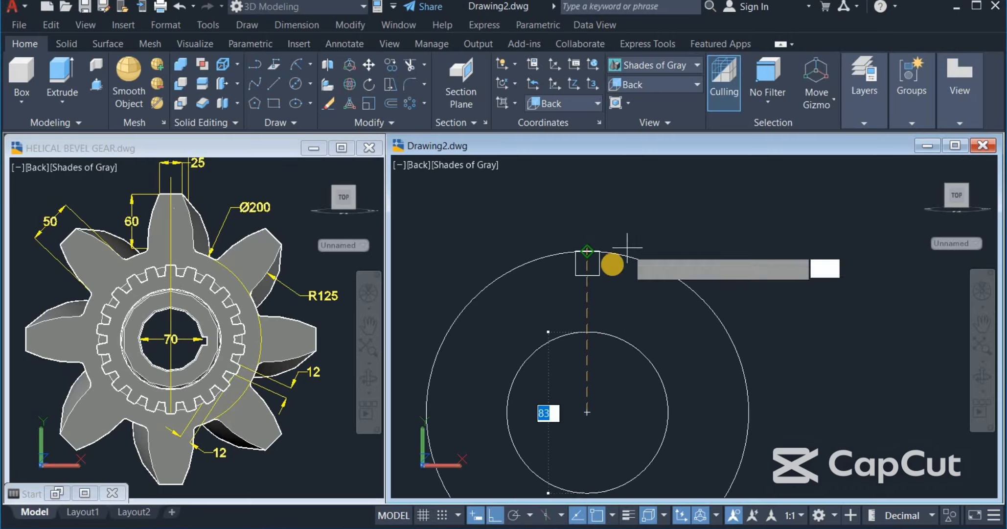
- Finish the inner circle concentric with the large circle, and enlarge it until it touches the middle of the square's bottom edge
key(Return)
click(601, 276)
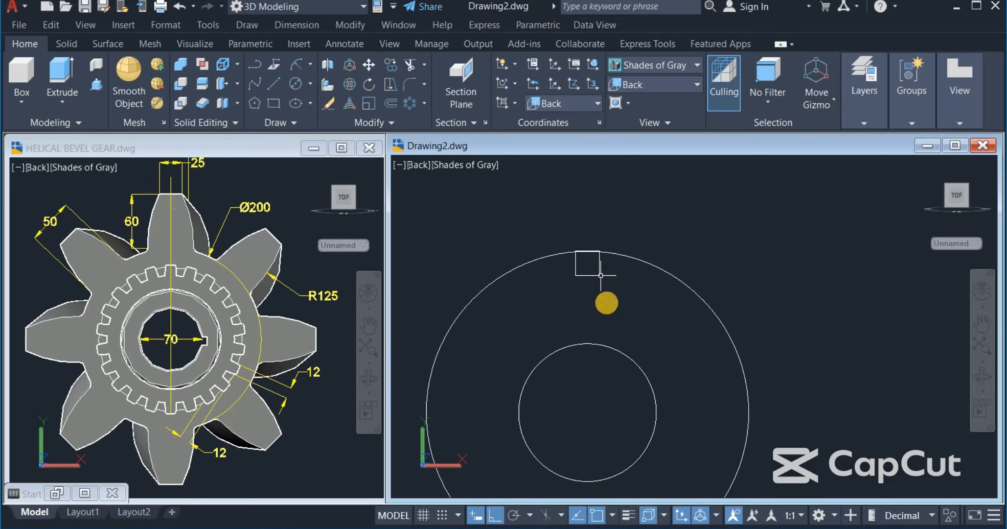
click(585, 344)
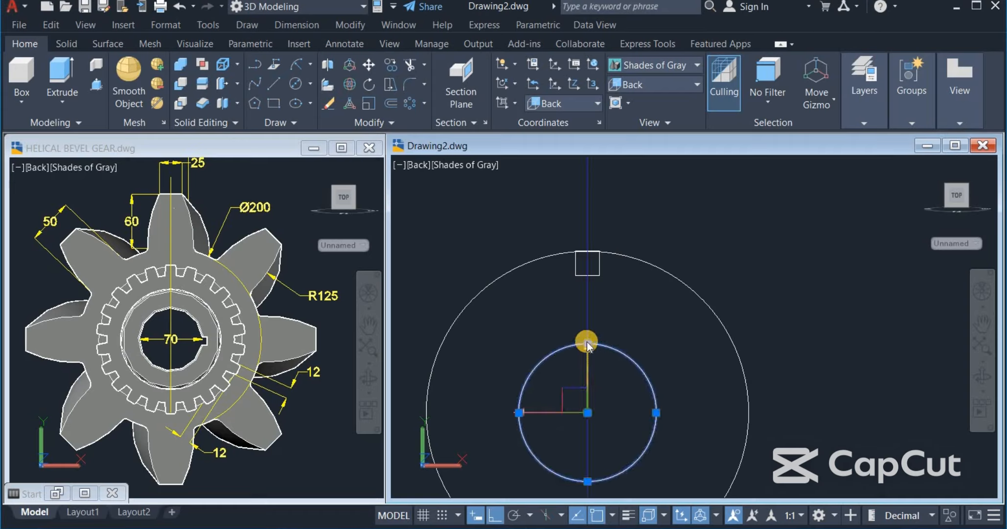
click(588, 344)
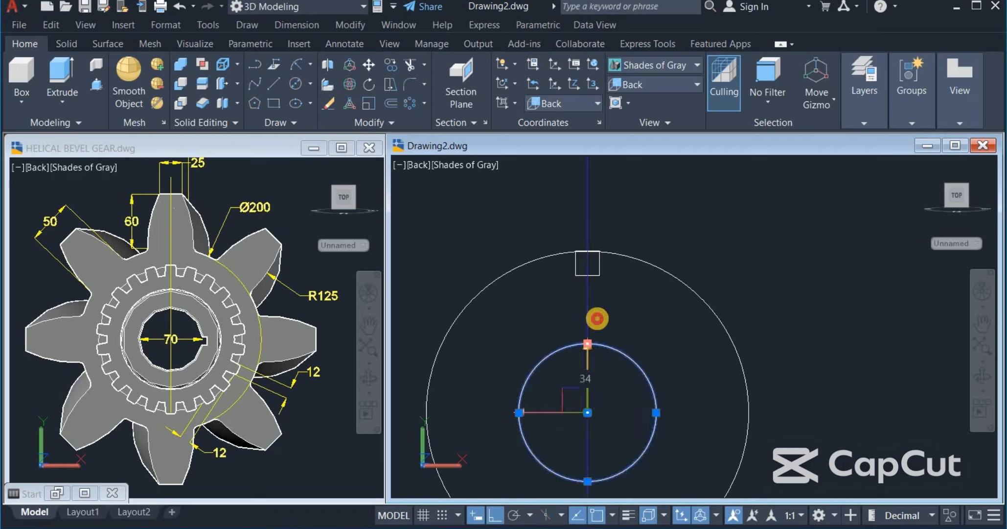
click(603, 276)
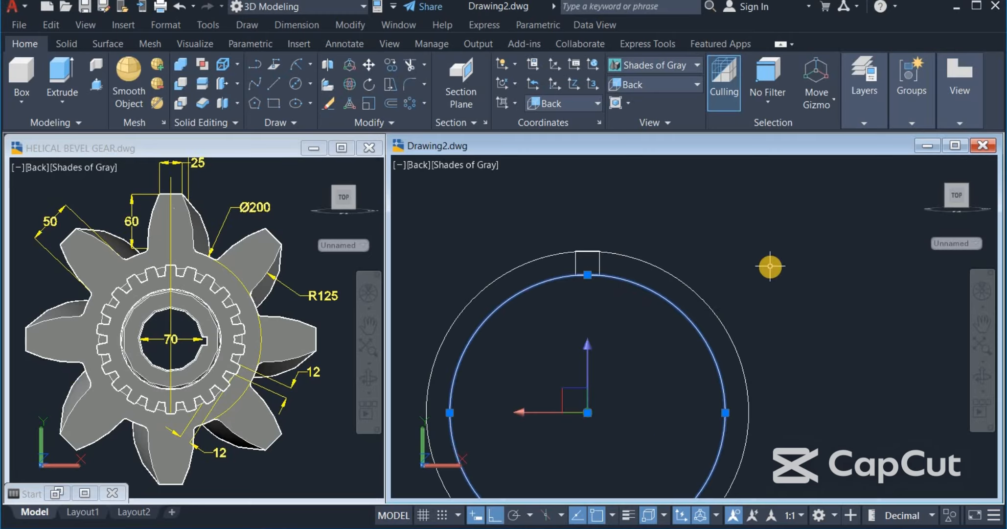
key(Escape)
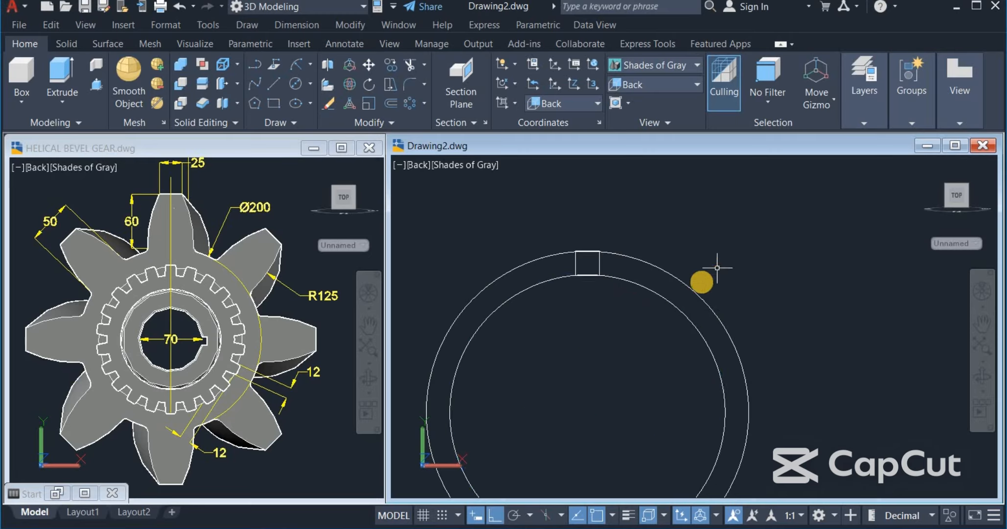
- Erase the outer circle that passes through the top edge of the square
click(687, 282)
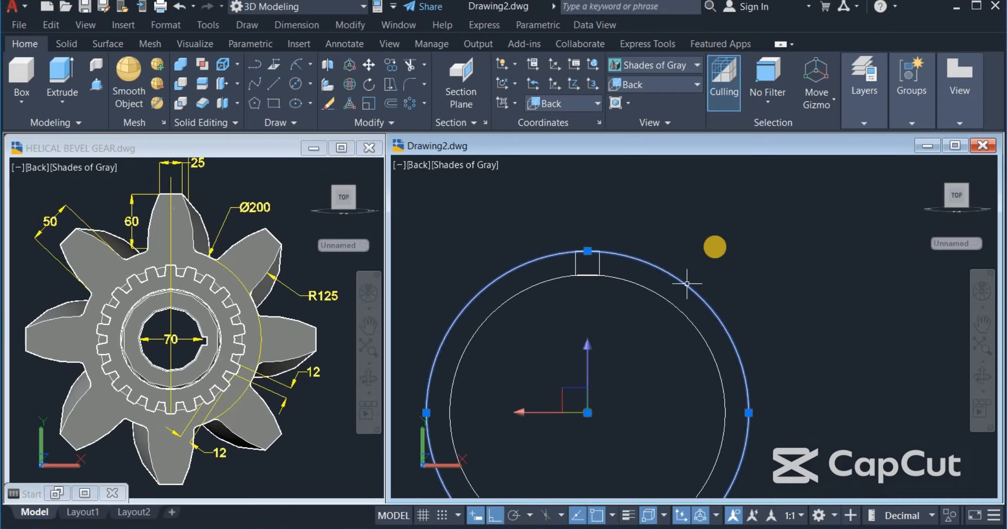
right_click(721, 274)
click(783, 250)
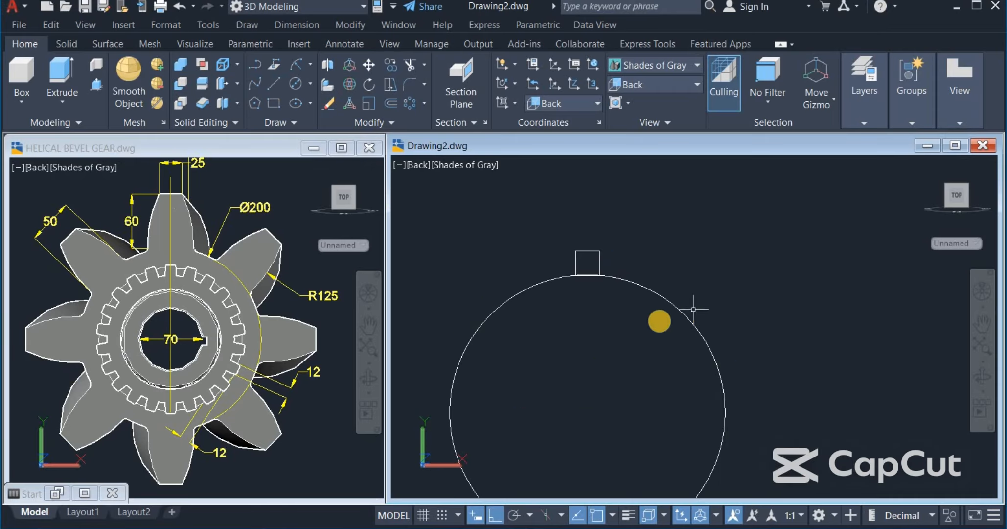
- Move the square 1 unit down so that its base overlaps the circle
middle_drag(658, 320, 694, 255)
click(619, 210)
right_click(658, 215)
click(710, 262)
click(686, 203)
text(1)
key(Return)
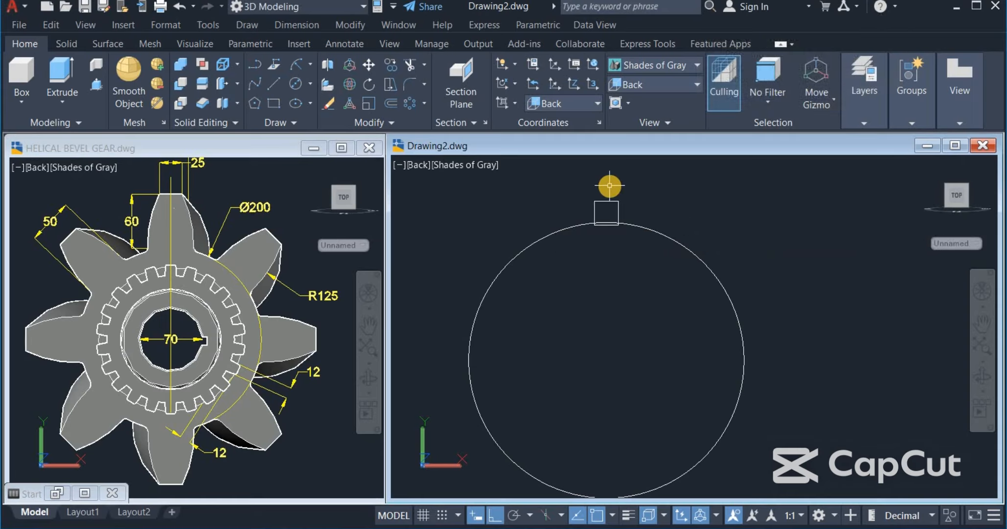
- Draw a short horizontal line beside the square, slightly shorter than the square's width
scroll(609, 186, up, 3)
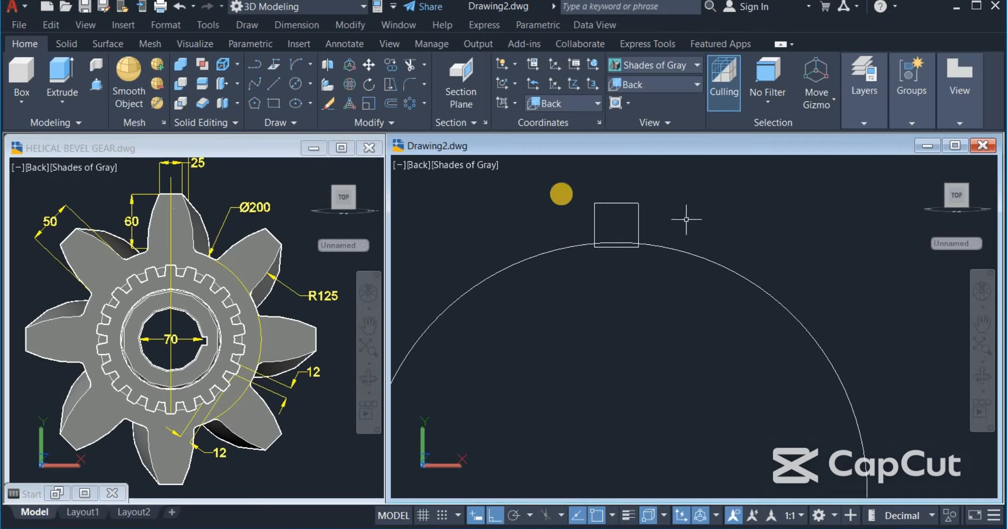
click(275, 87)
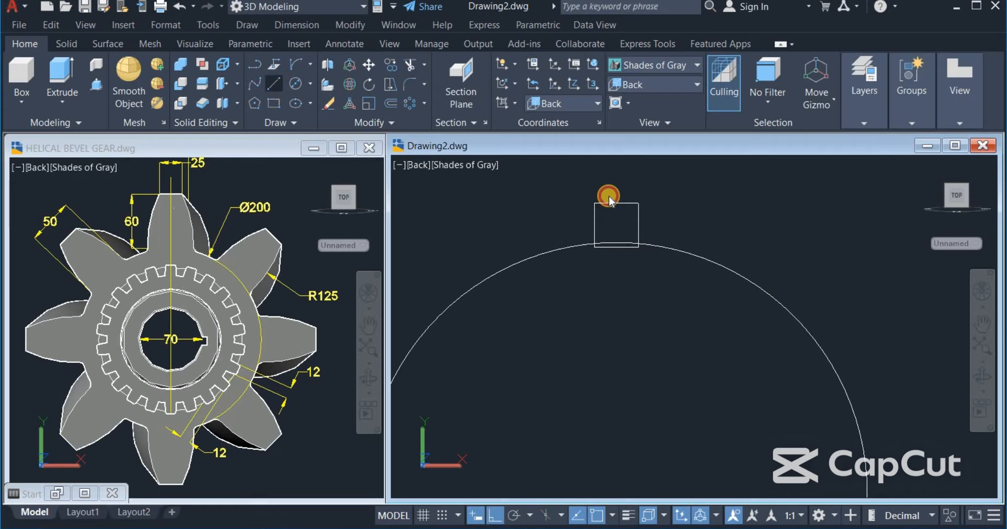
click(678, 215)
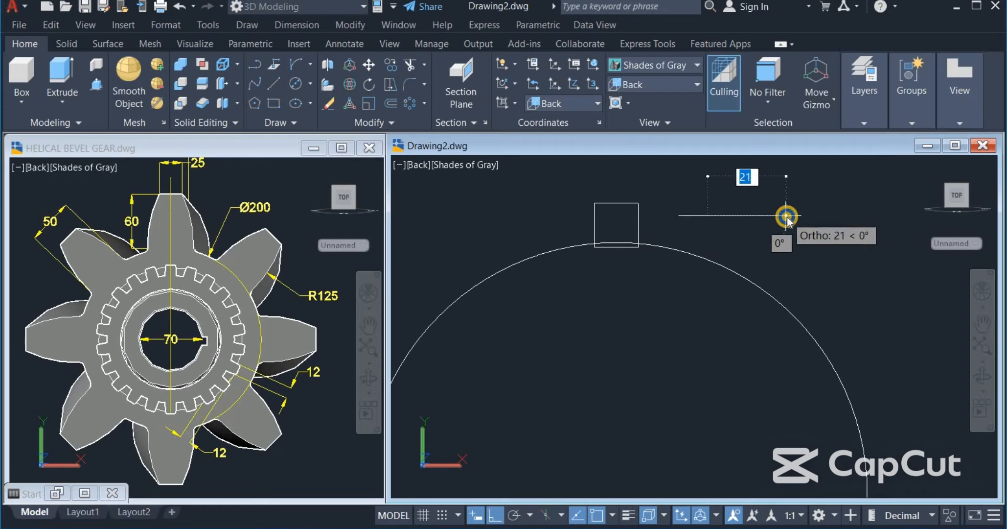
right_click(787, 217)
click(808, 226)
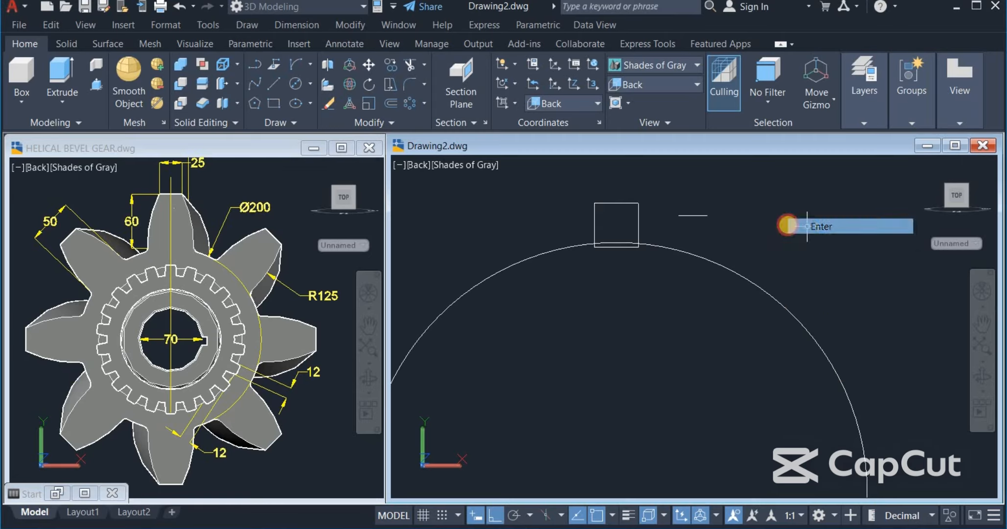
- Move the short line by its midpoint onto the midpoint of the square's top edge
click(376, 68)
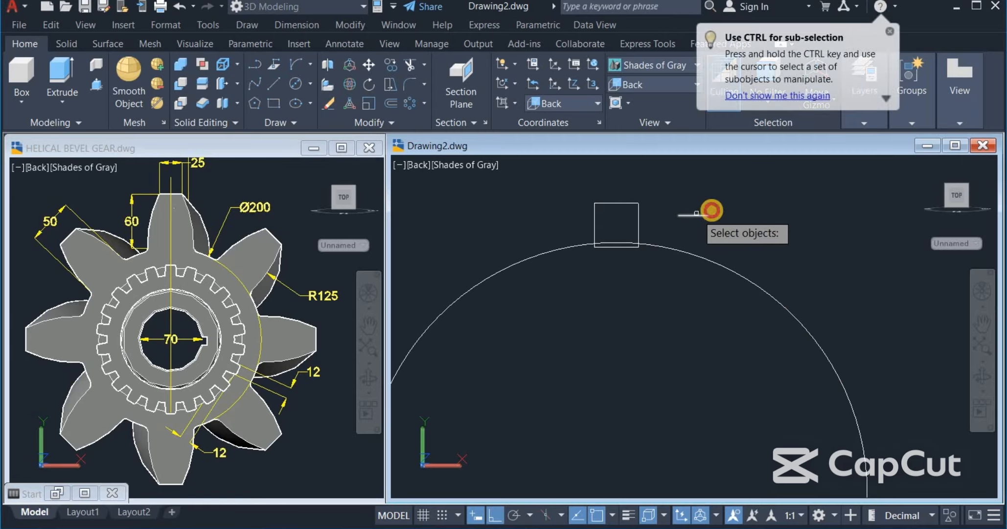
right_click(709, 215)
click(695, 215)
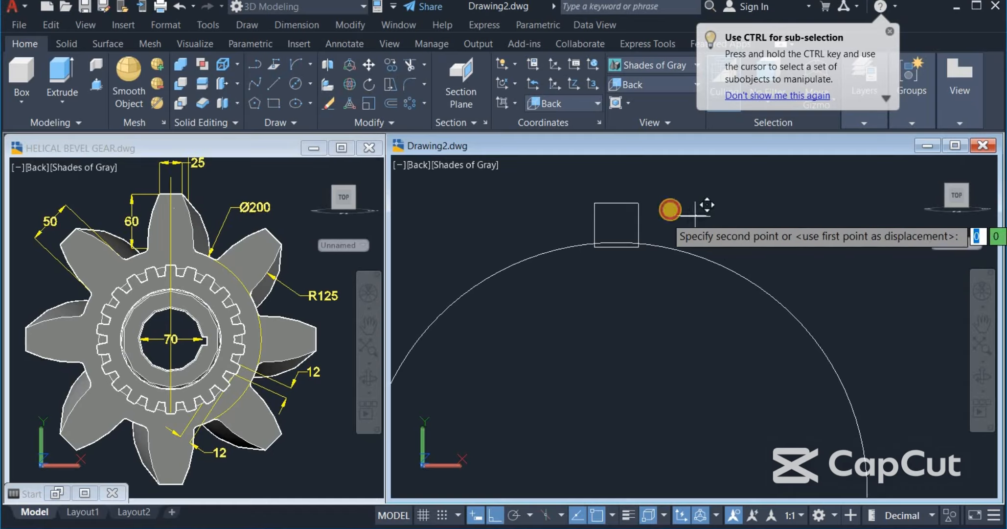
click(617, 203)
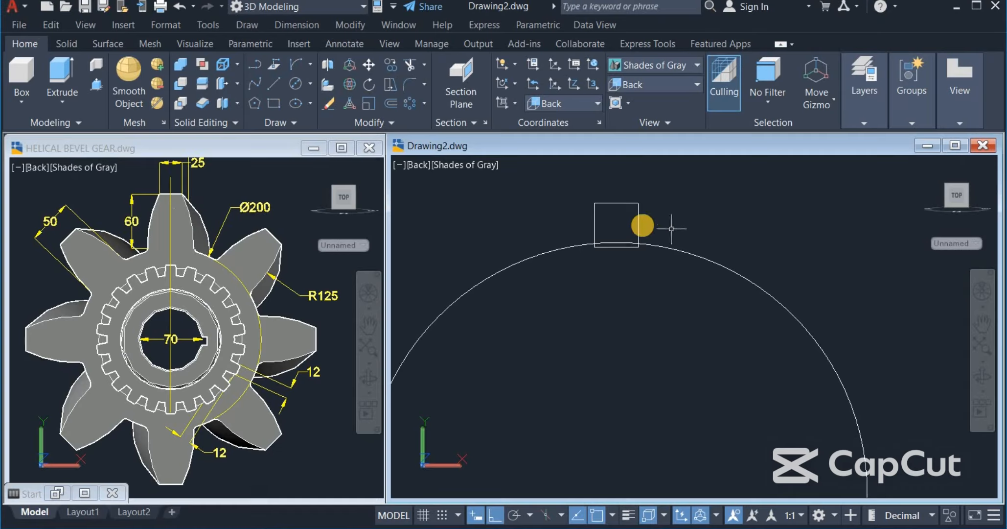
- Erase the square's original top edge, keeping the shorter line in its place
scroll(608, 216, up, 5)
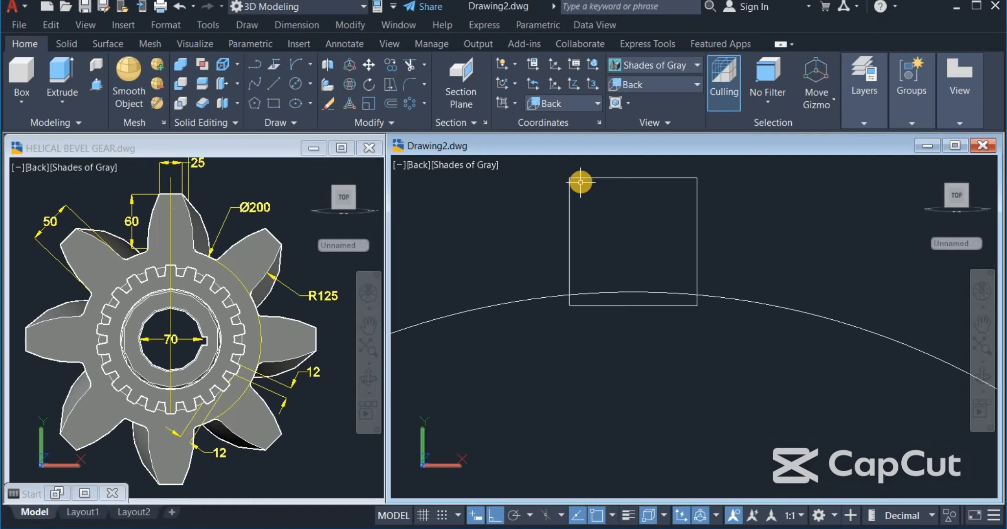
click(580, 177)
right_click(591, 214)
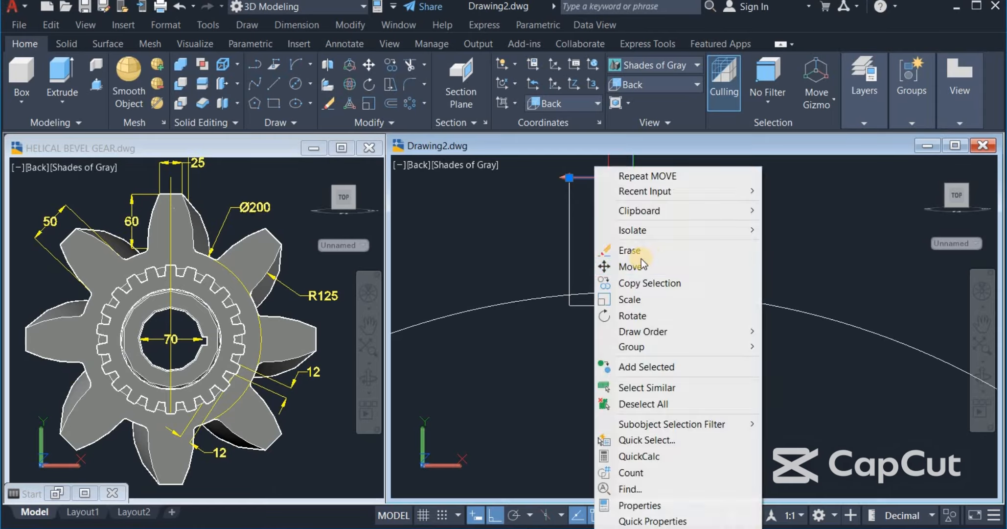
click(632, 250)
- Draw a Start, End, Direction arc from the short line's left end to the square's lower-left corner, with ortho off and about 105° tangent direction
scroll(509, 286, down, 3)
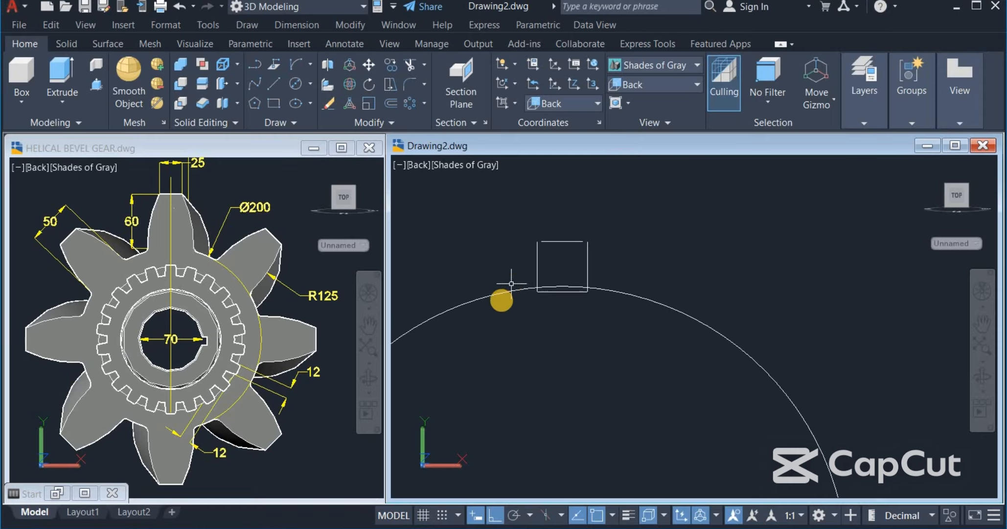
scroll(549, 265, up, 3)
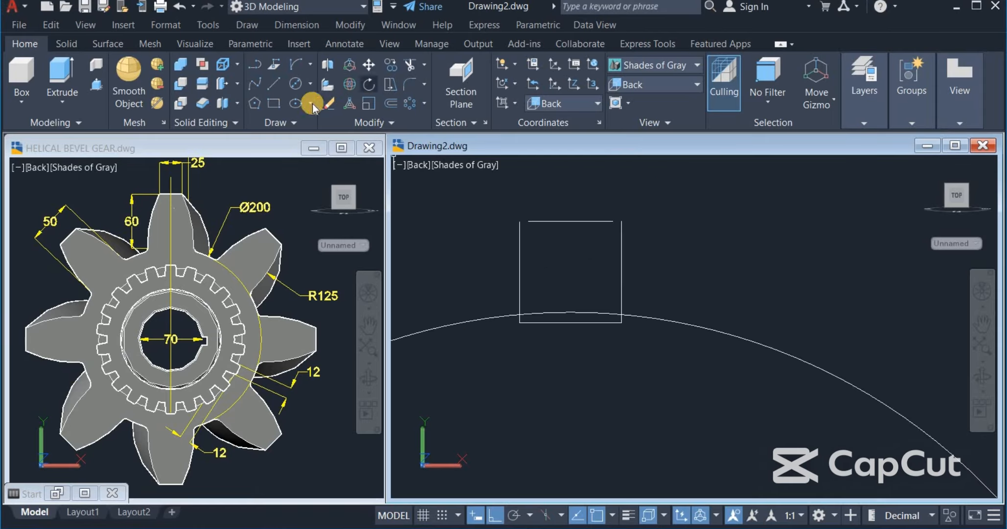
click(310, 64)
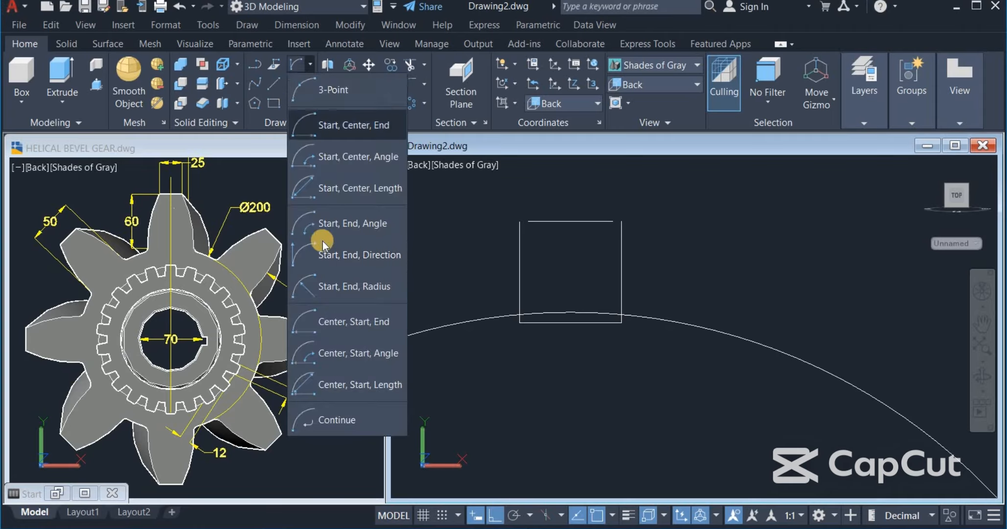
click(346, 257)
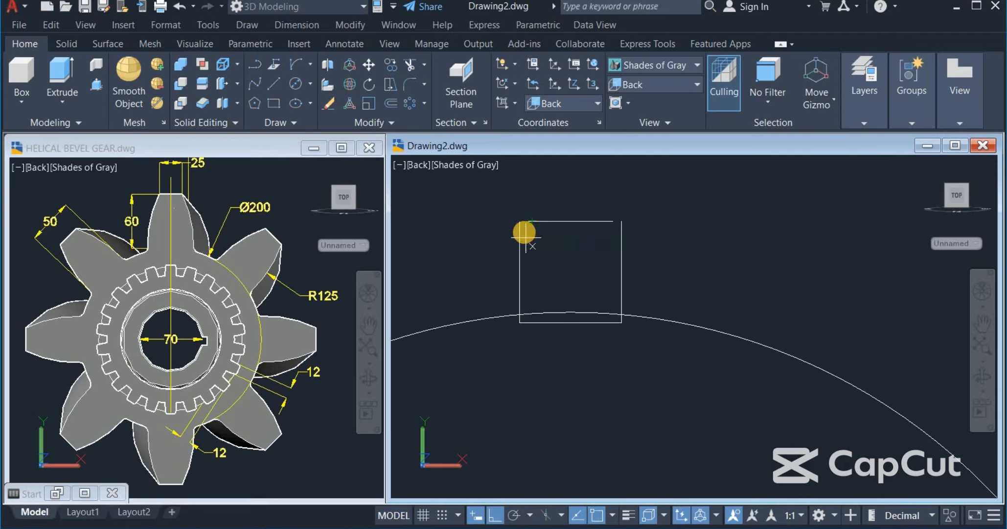
scroll(525, 255, up, 3)
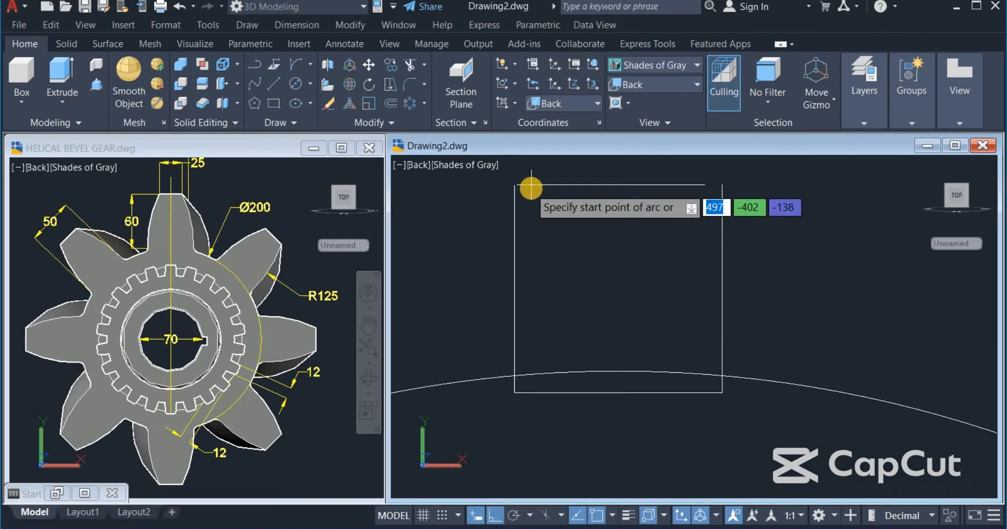
click(532, 185)
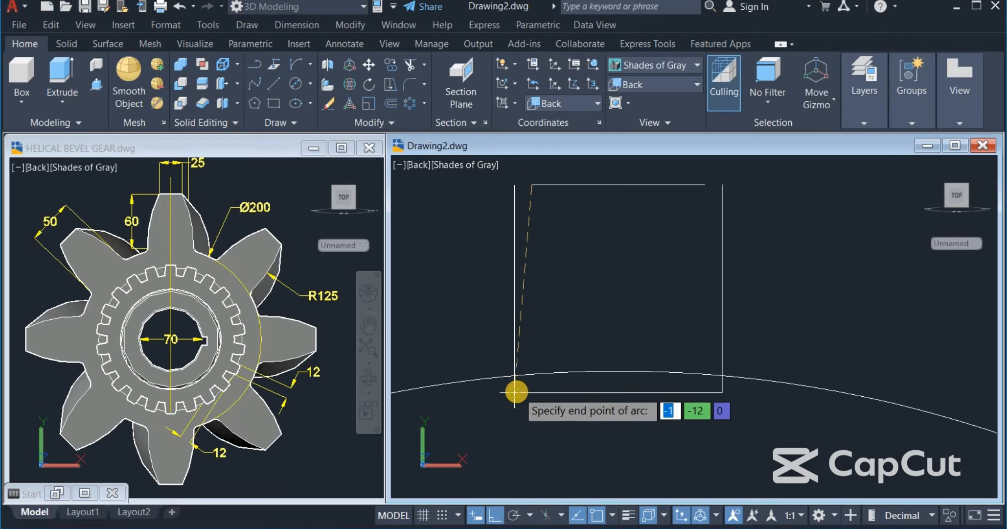
click(532, 393)
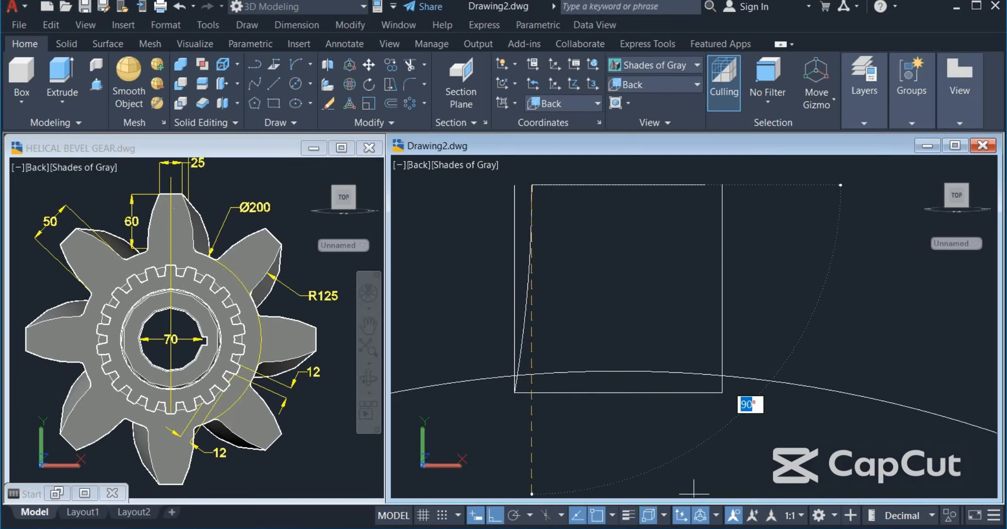
click(492, 514)
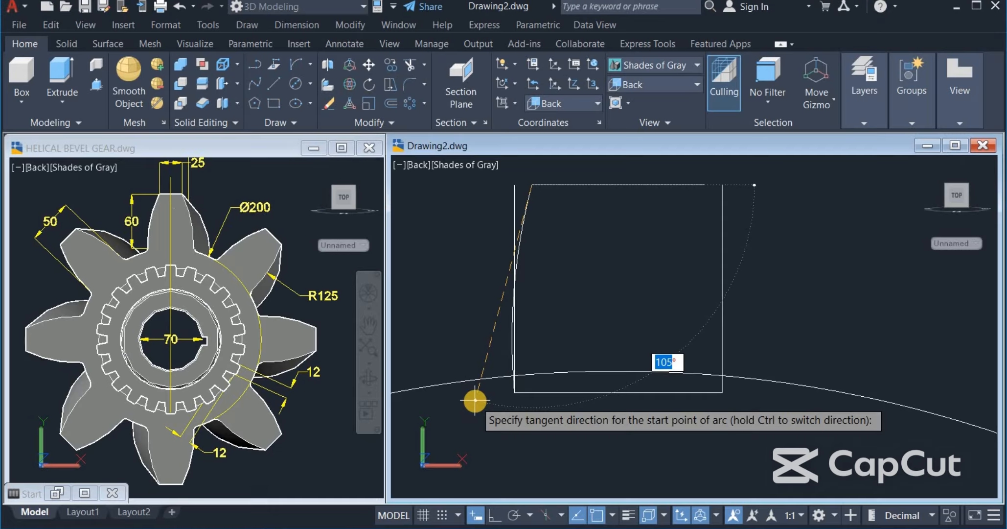
key(Escape)
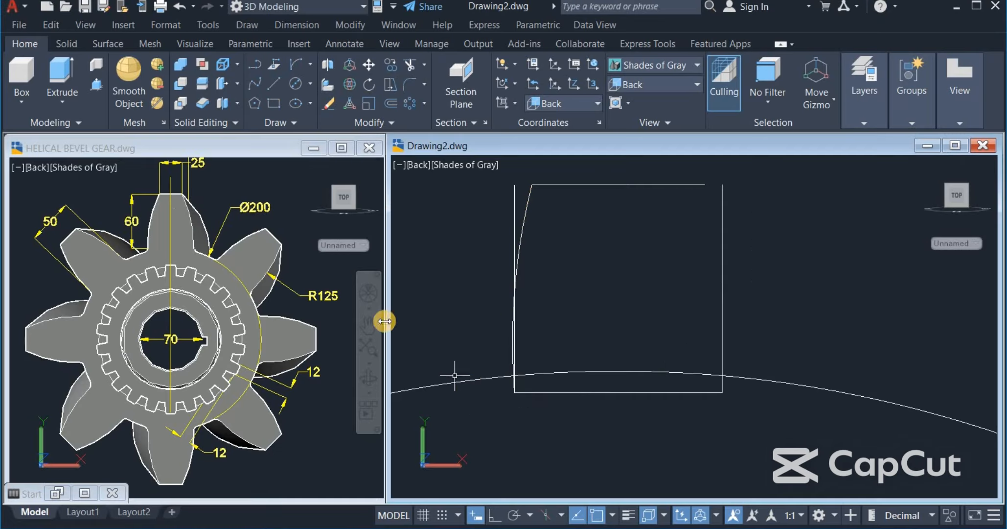
- Mirror the arc about the vertical line through the top line's midpoint, with ortho on and the source arc kept
scroll(394, 327, down, 2)
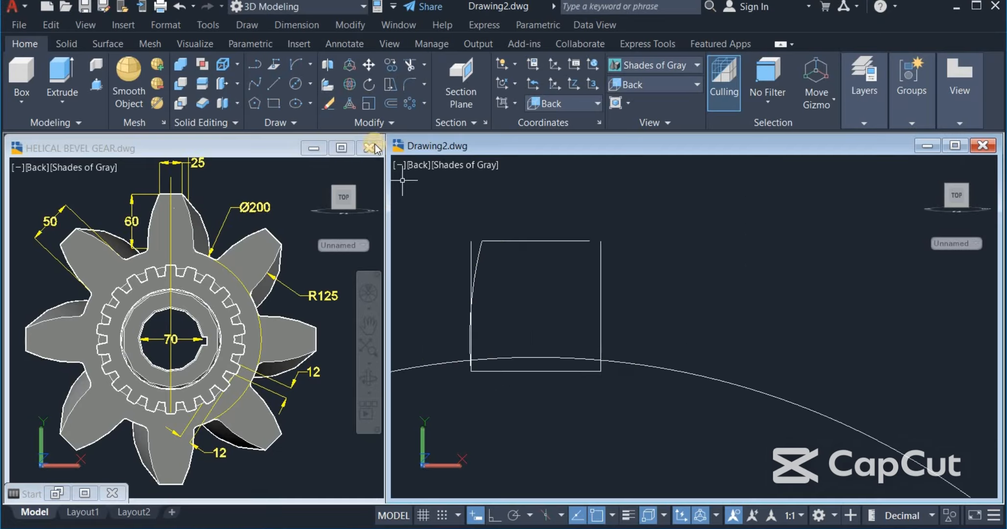
click(350, 125)
click(409, 141)
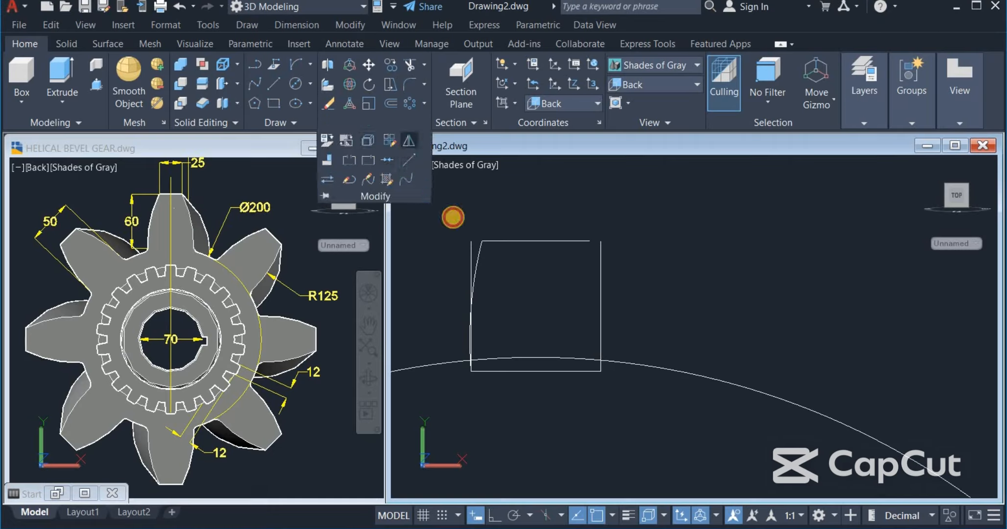
click(477, 262)
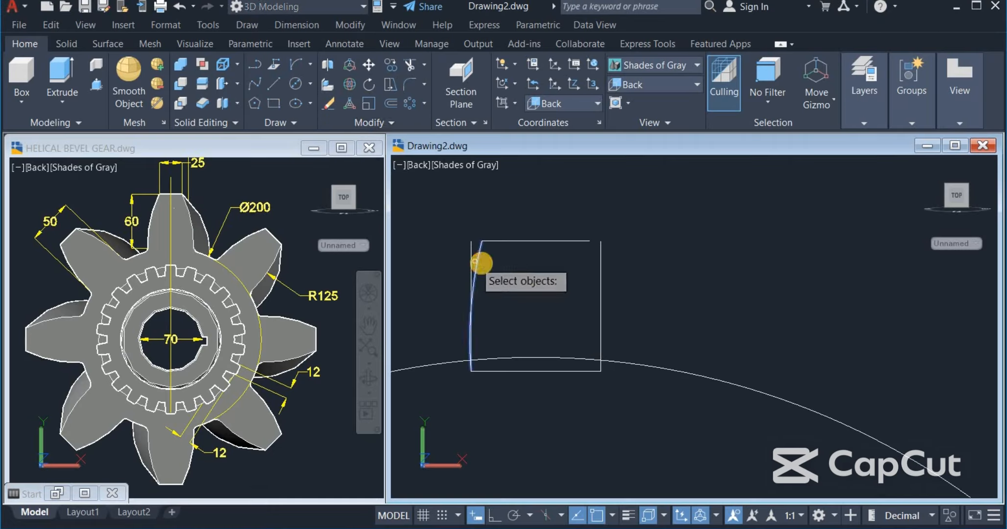
right_click(510, 282)
click(534, 240)
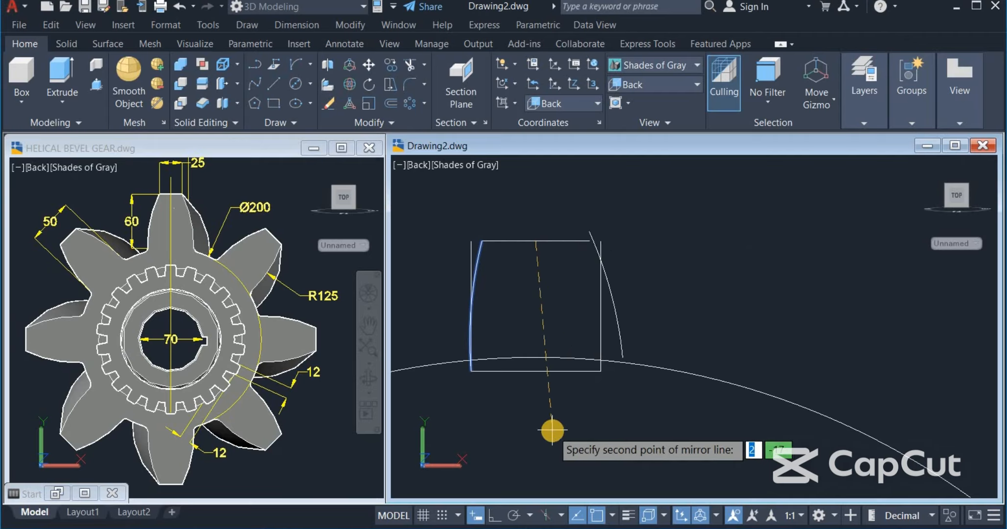
click(495, 515)
click(493, 417)
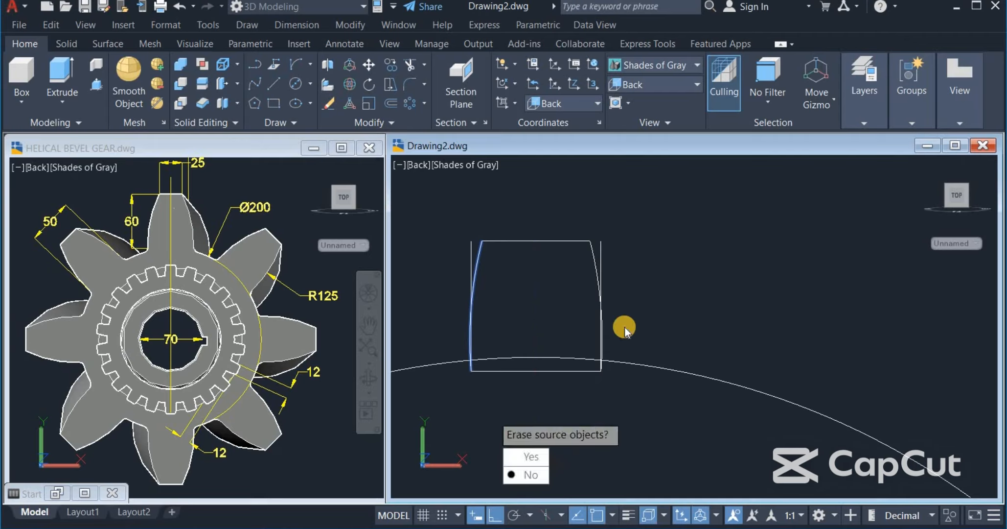
right_click(682, 253)
click(688, 260)
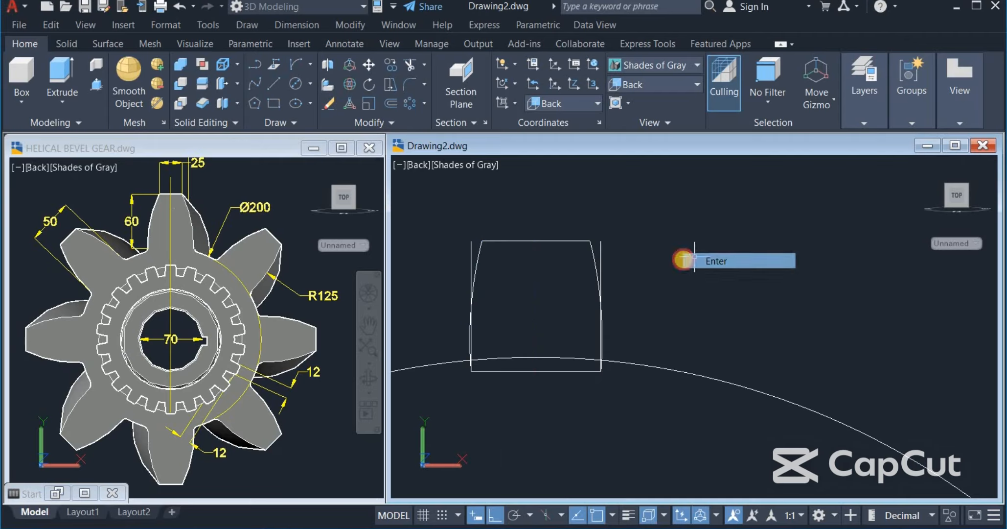
- Erase the square's two vertical sides and bottom edge, keeping the top line and the two curved flanks
click(594, 255)
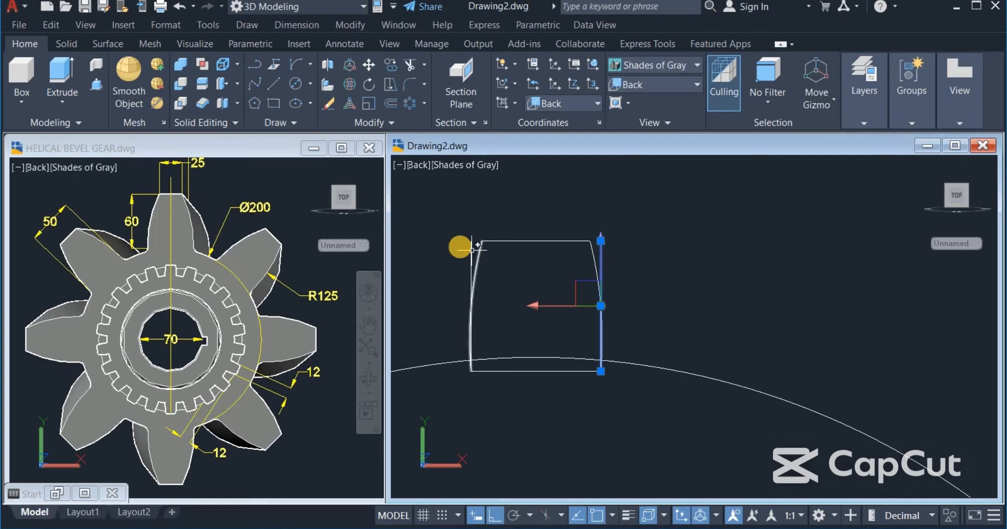
click(473, 250)
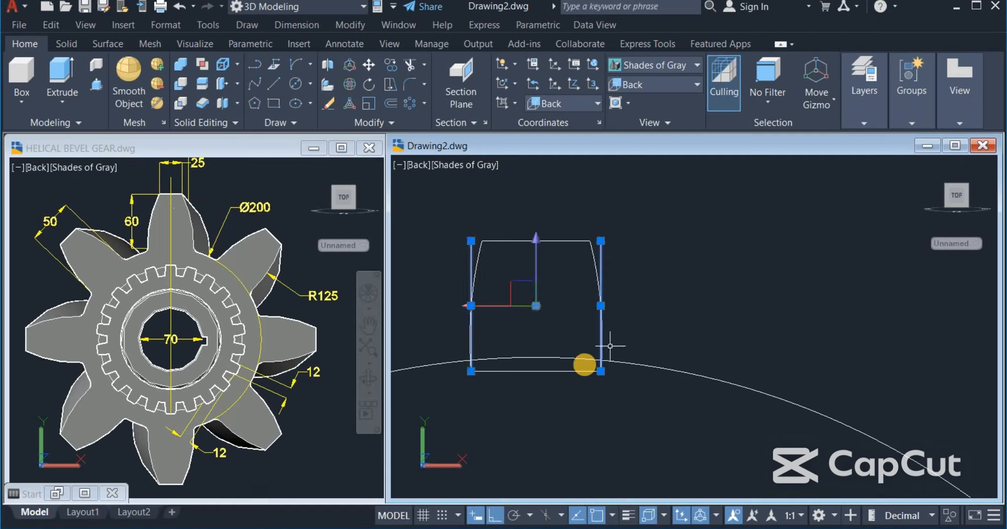
click(563, 371)
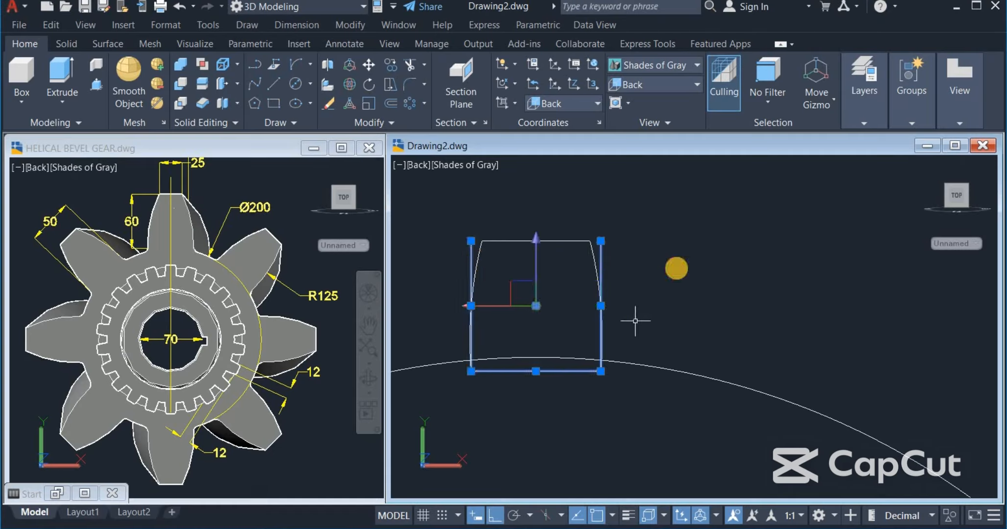
right_click(681, 266)
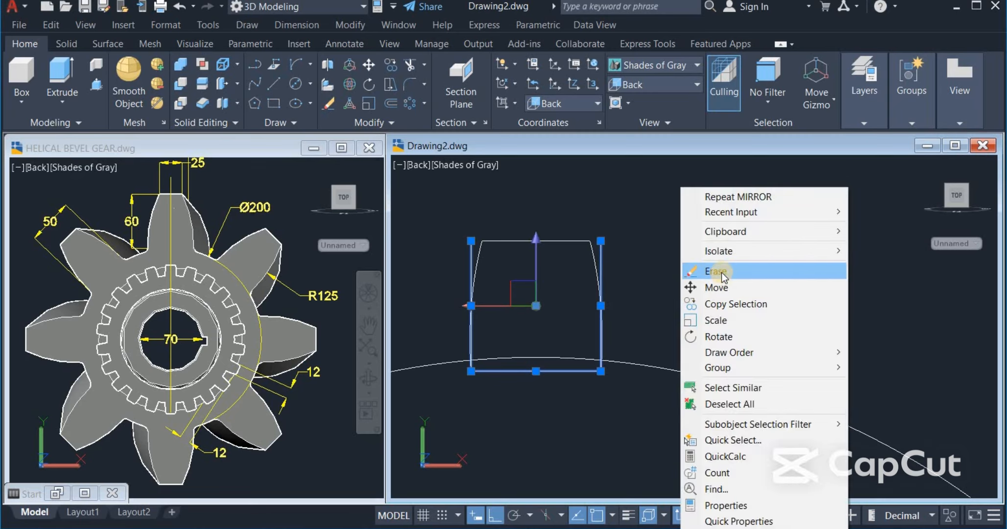
click(720, 271)
- Trim the lower ends of both tooth flank arcs that extend inside the circle
scroll(721, 270, down, 2)
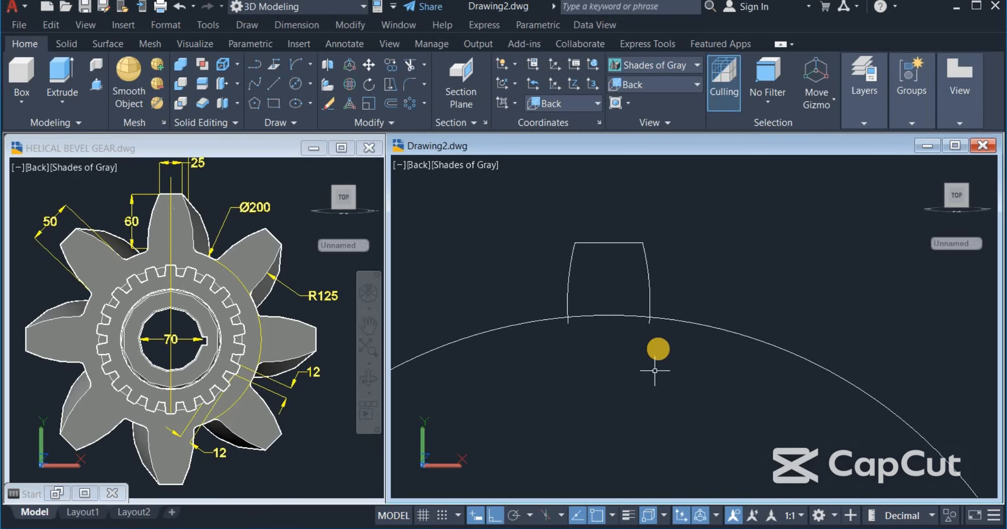
scroll(644, 334, up, 2)
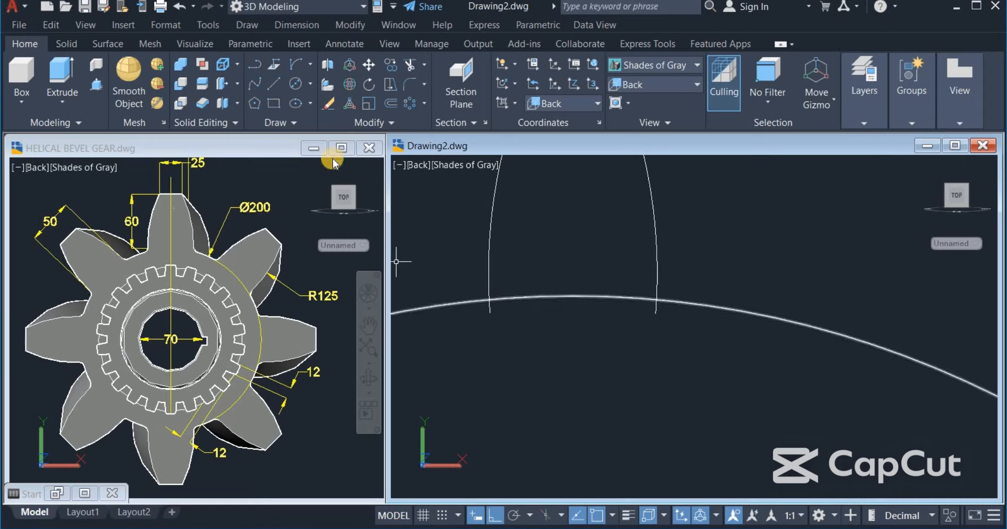
click(415, 71)
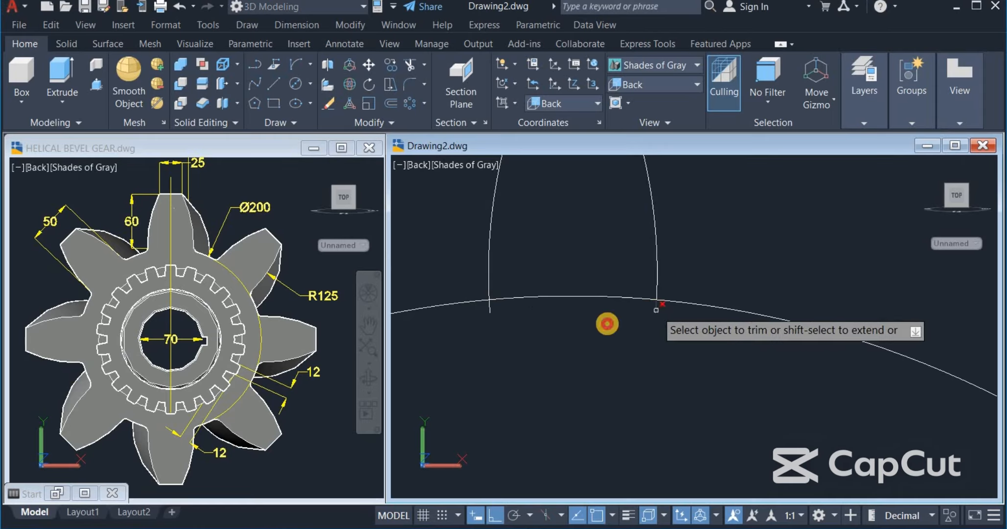
click(488, 308)
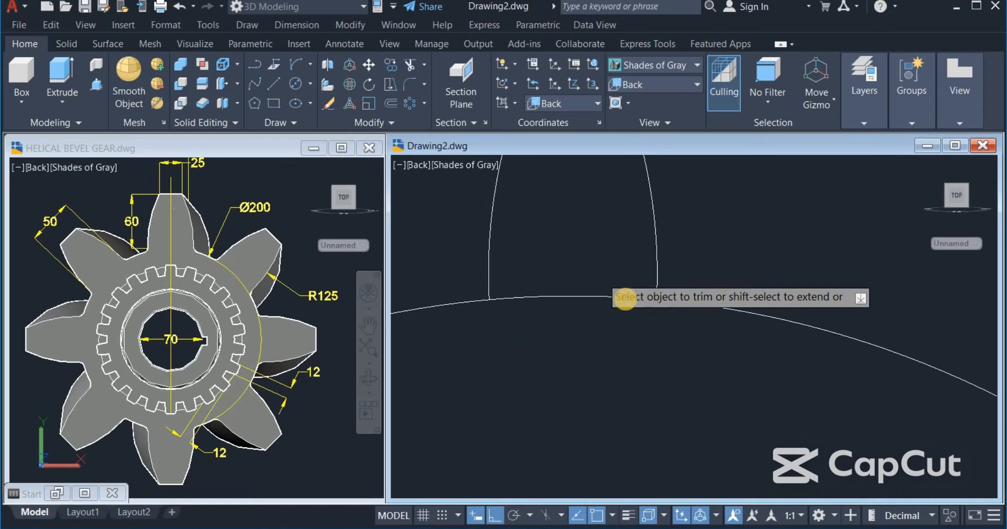
scroll(626, 299, down, 6)
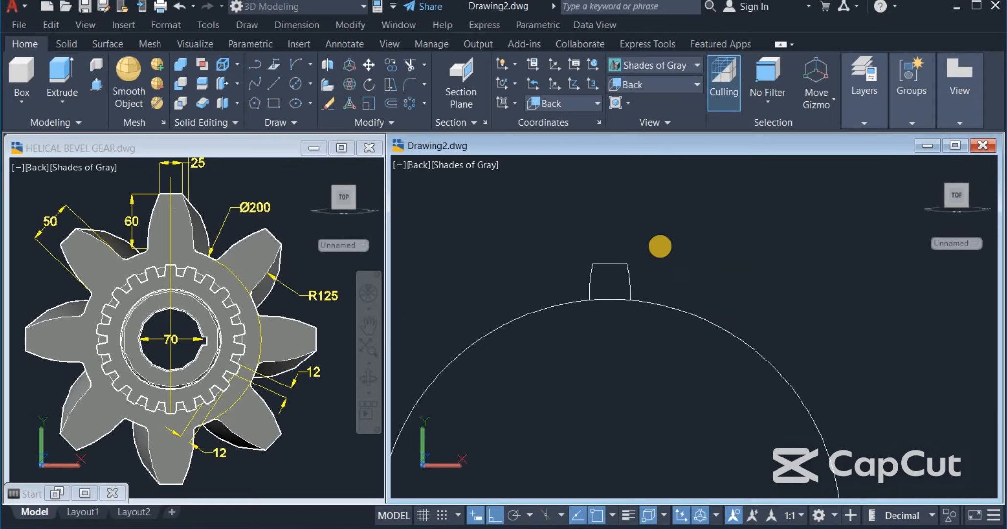
middle_drag(659, 247, 666, 230)
right_click(669, 228)
click(697, 239)
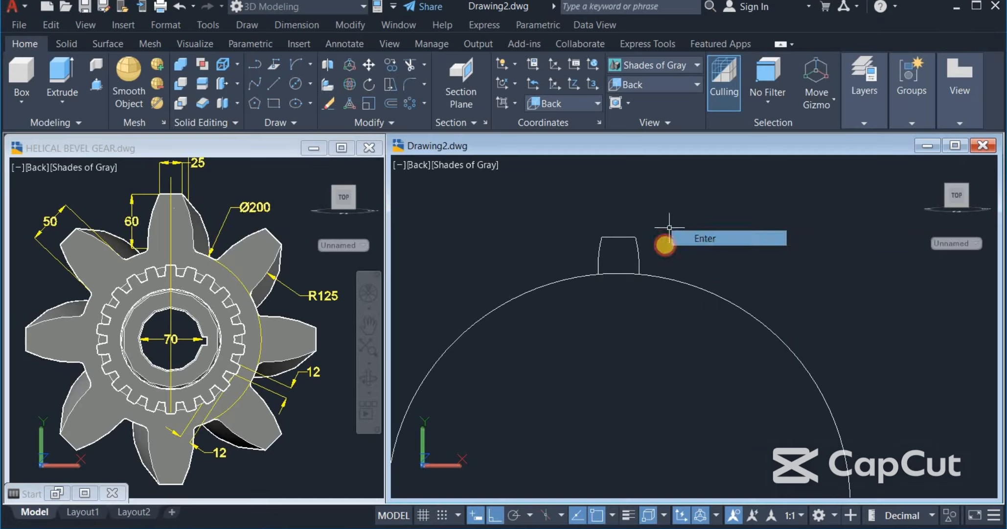
- Create a polar array of the tooth's top line and flanks about the circle's center, with 22 items over 360°
scroll(663, 243, down, 4)
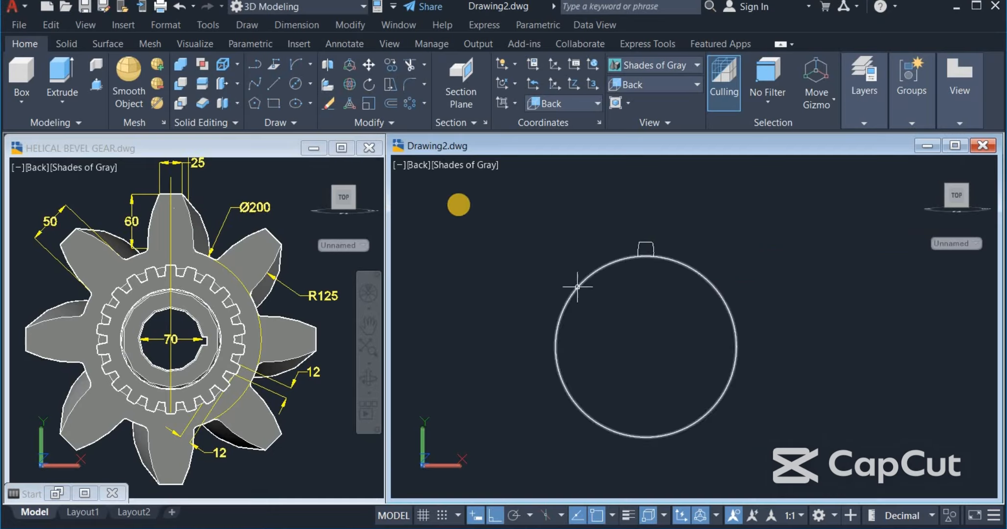
click(409, 103)
click(626, 231)
click(667, 266)
key(Return)
click(646, 347)
double_click(189, 65)
text(22)
key(Return)
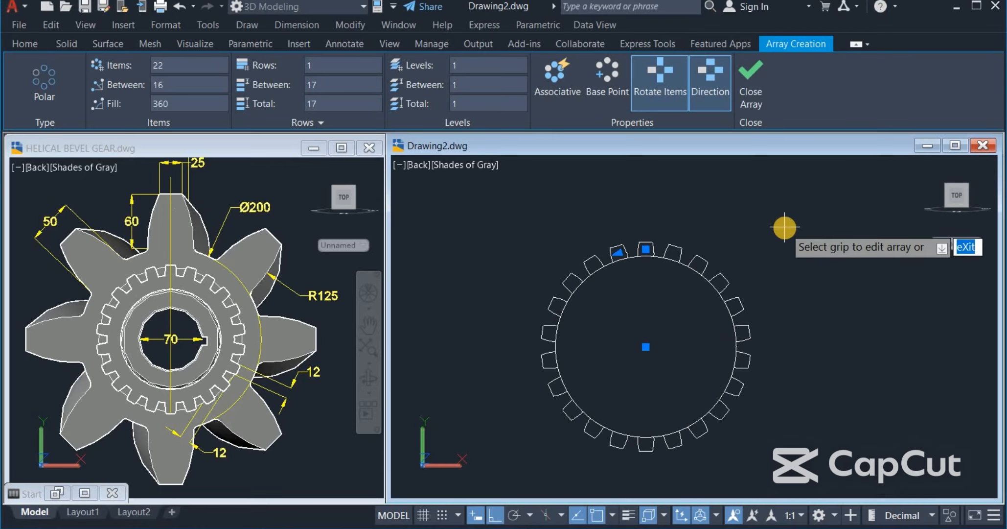
right_click(786, 229)
click(811, 239)
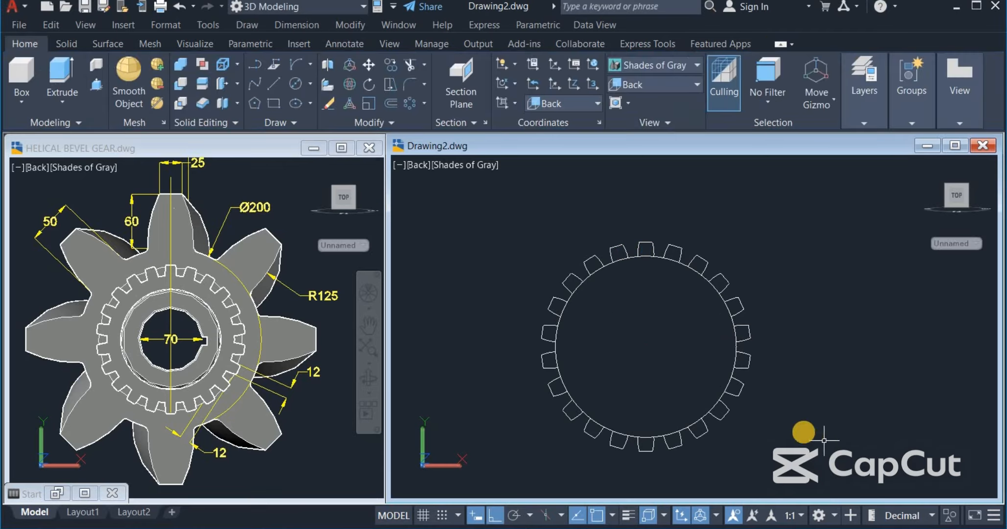
- Trim the circle's segments at the base of every tooth so the teeth form one open-rooted gear outline
middle_drag(791, 424, 776, 408)
key(Escape)
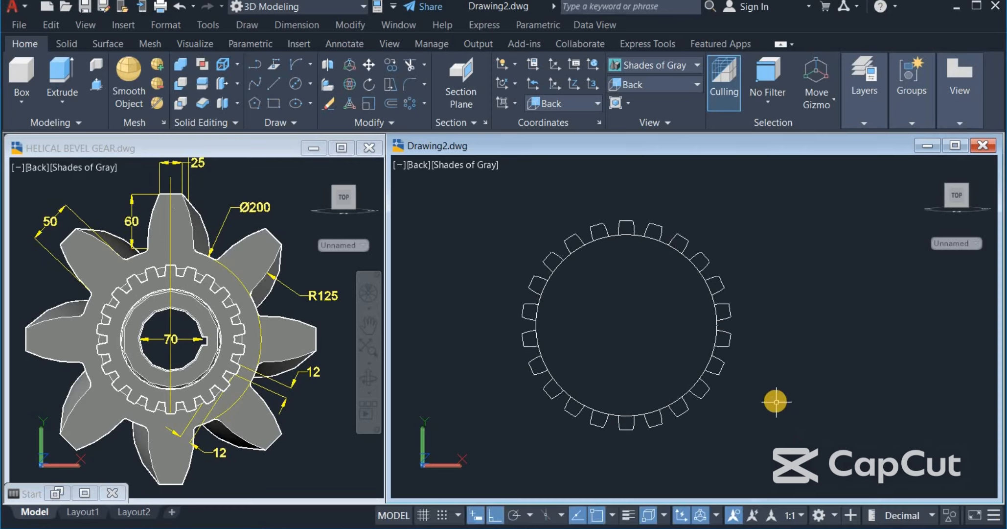
click(415, 69)
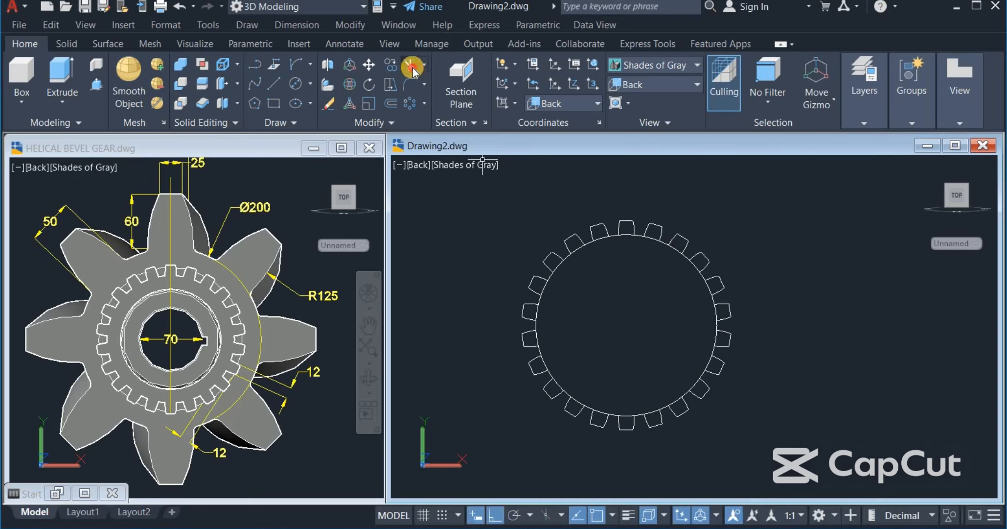
scroll(584, 359, up, 3)
click(872, 264)
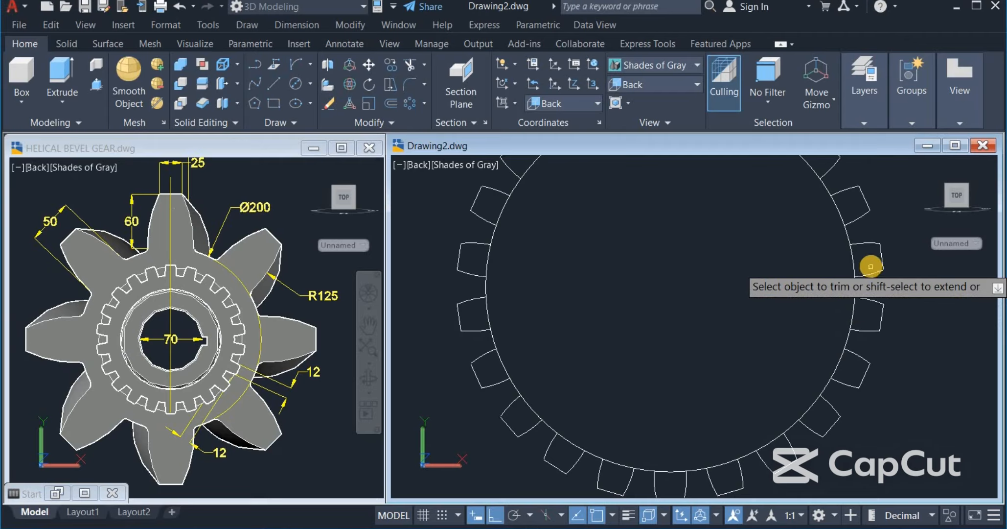
click(476, 313)
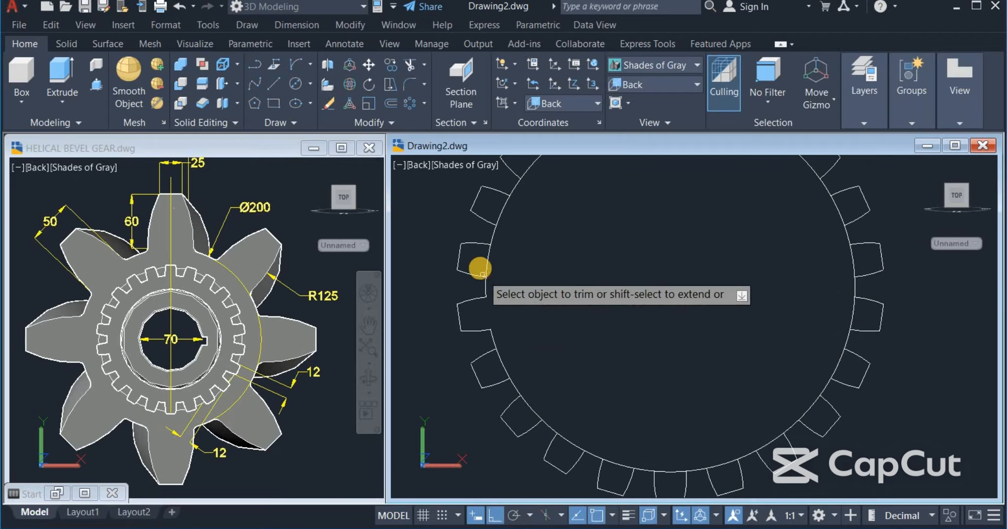
click(476, 259)
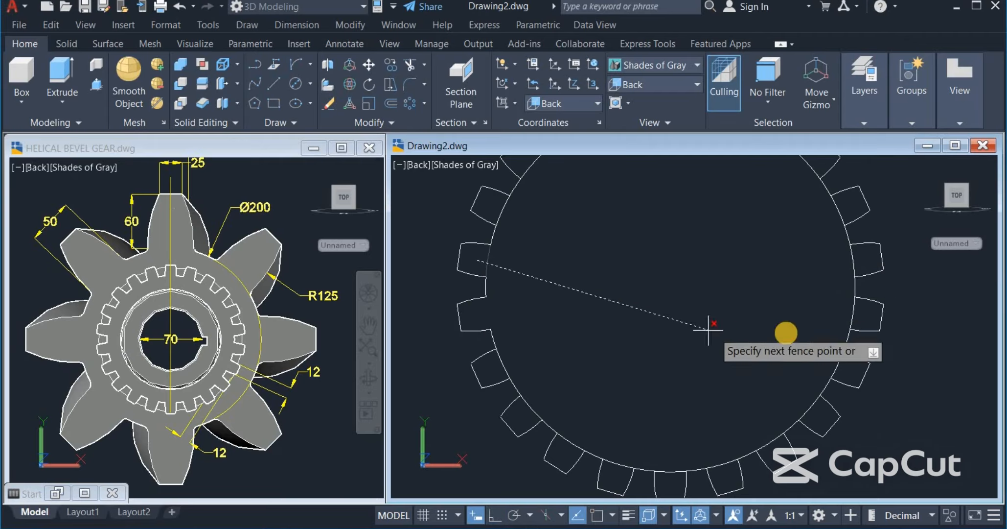
click(864, 315)
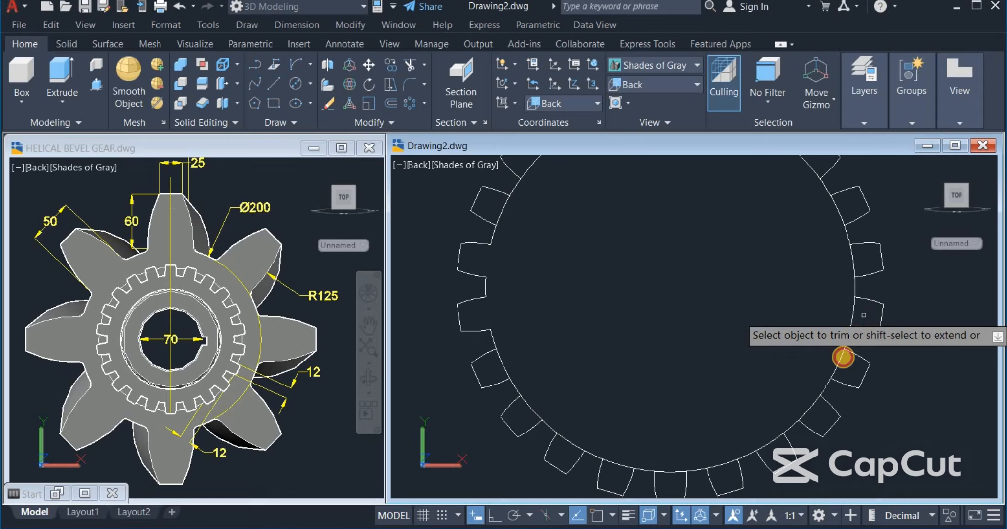
click(496, 204)
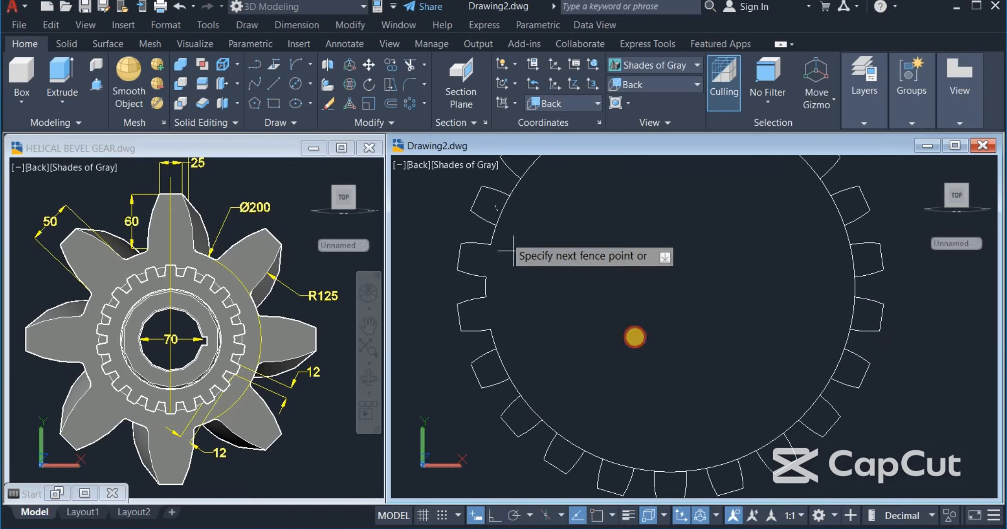
click(838, 368)
scroll(587, 376, down, 3)
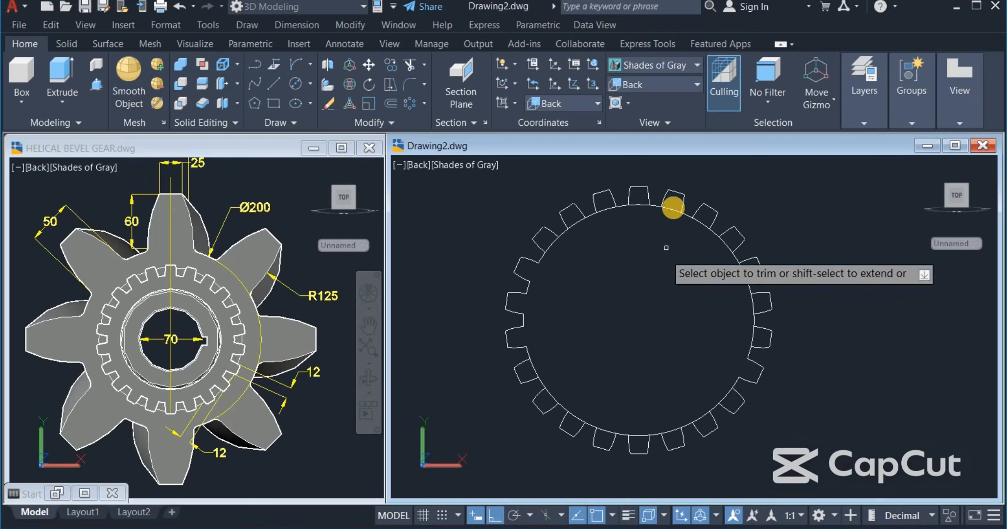
click(673, 204)
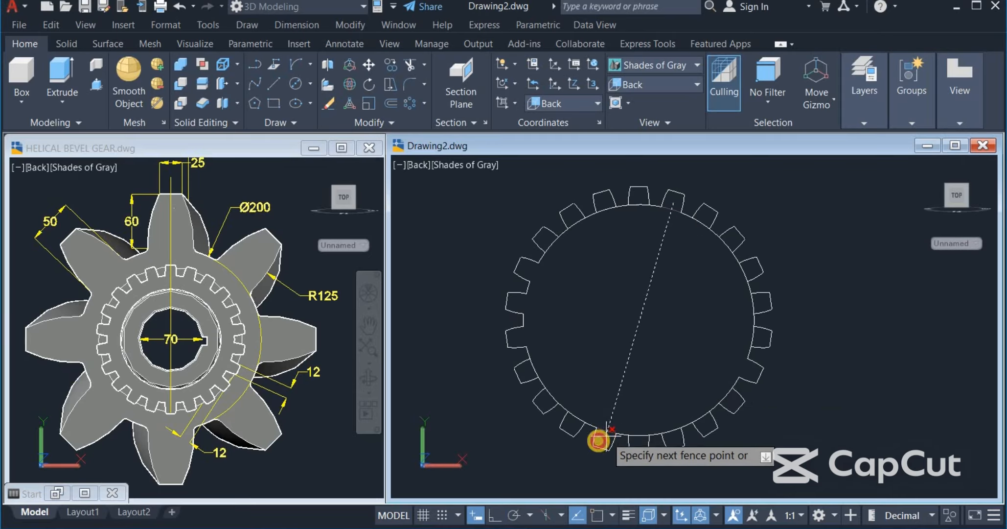
click(601, 434)
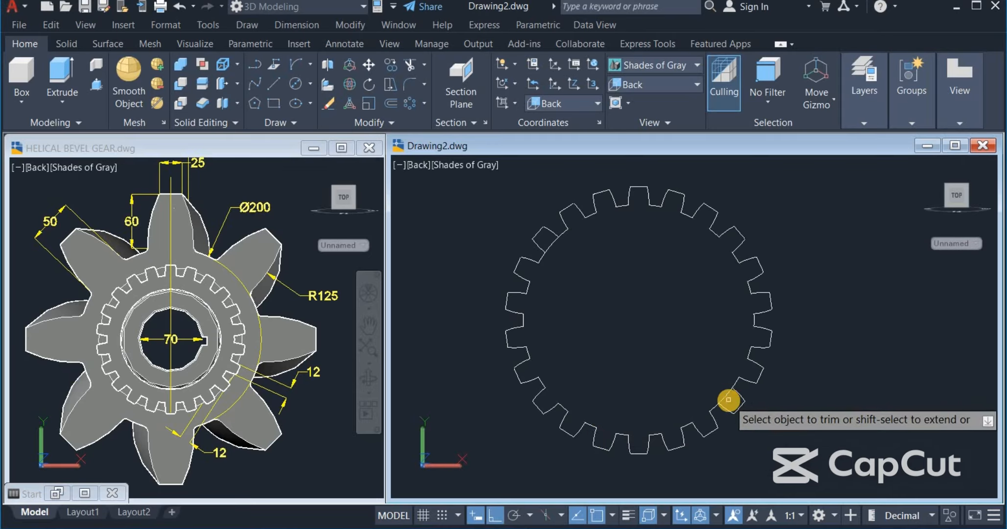
click(729, 399)
click(546, 242)
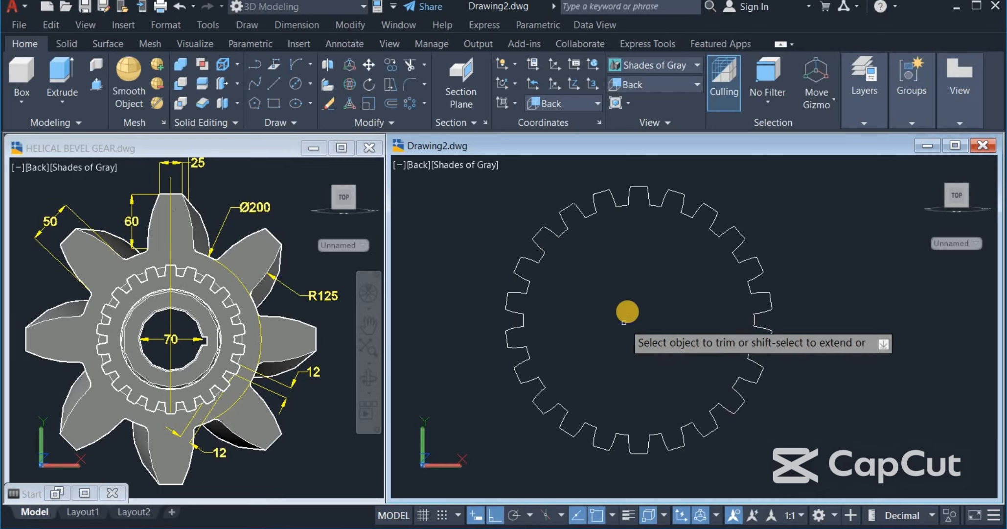
scroll(627, 307, down, 2)
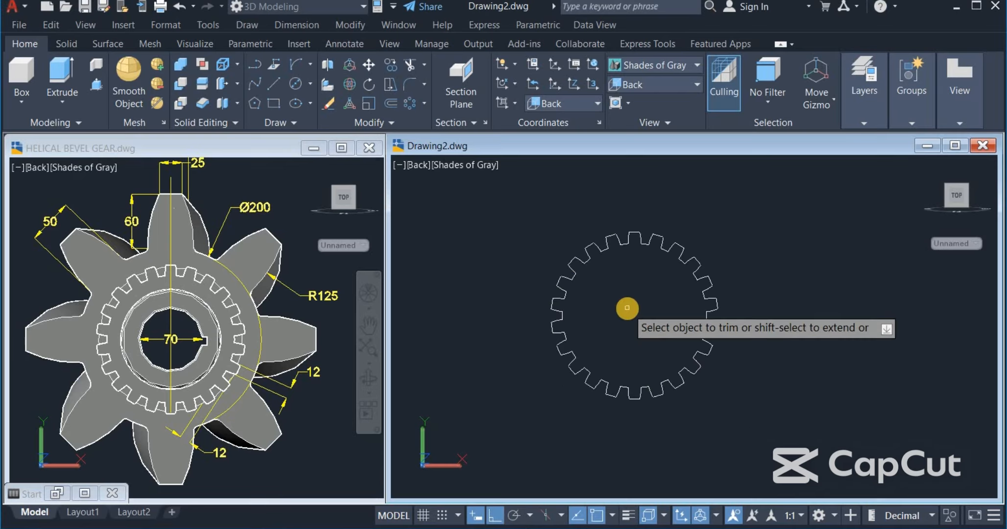
right_click(663, 303)
click(669, 318)
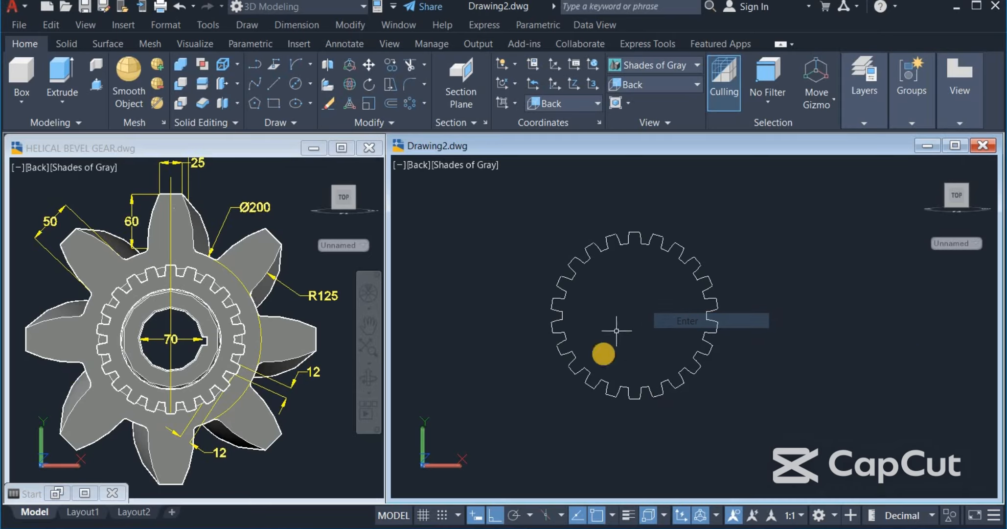
- Join all the segments of the 22-tooth outline into a single polyline
click(374, 123)
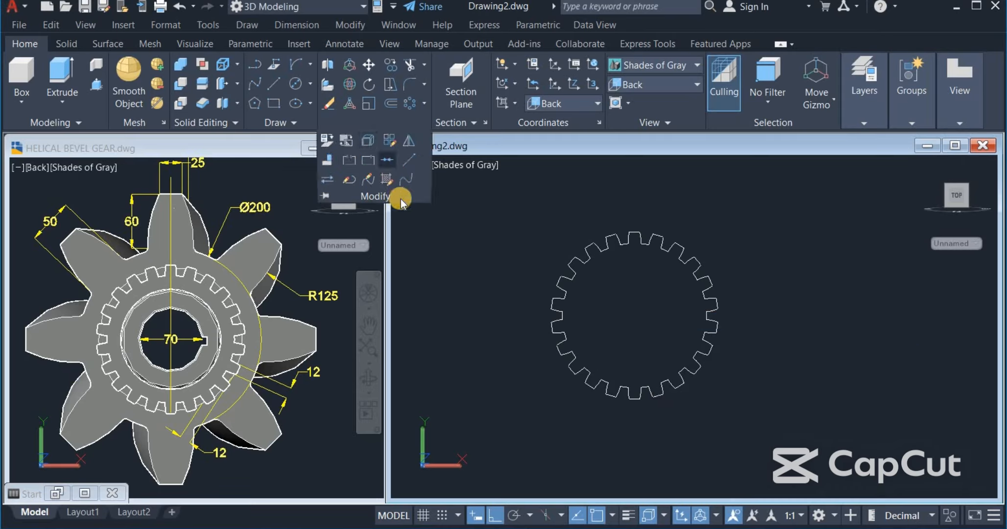
click(383, 159)
click(514, 211)
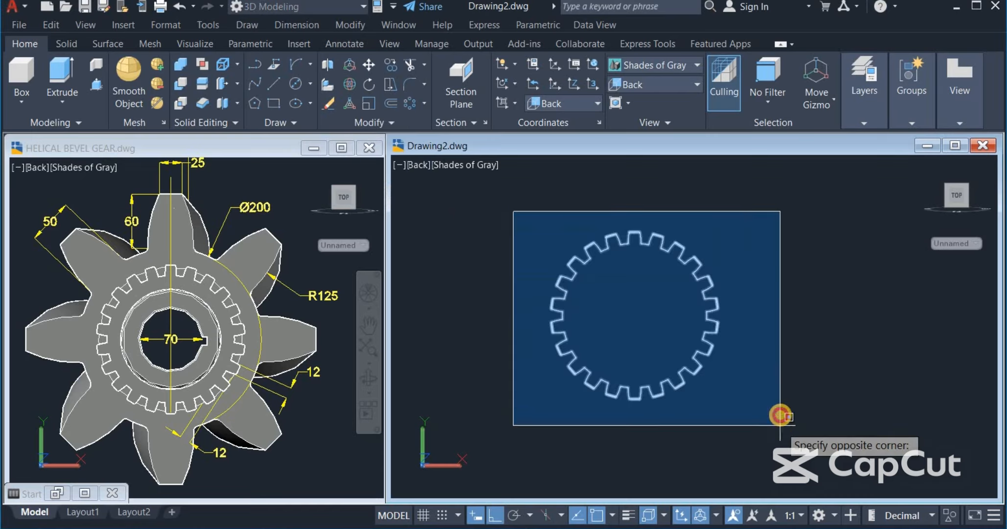
click(781, 415)
key(Return)
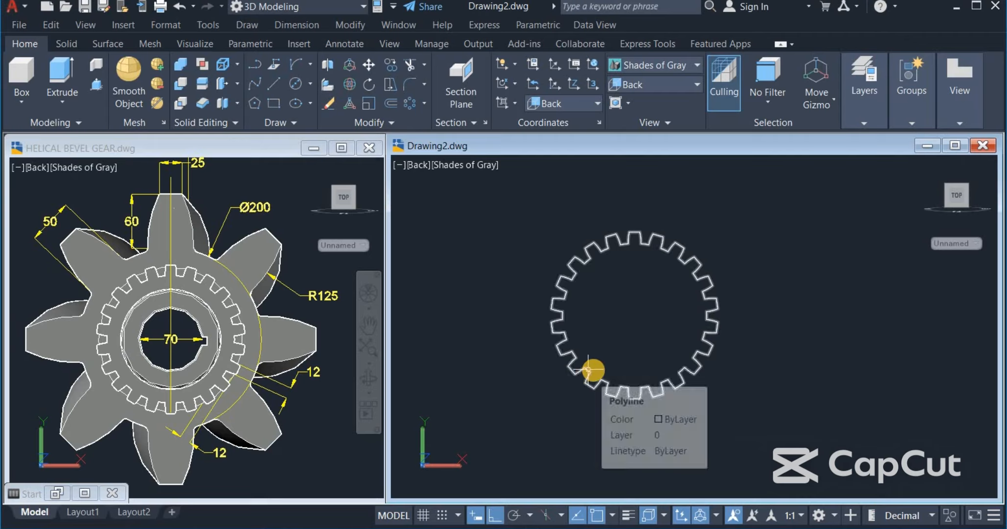
- Switch the drawing to the NE Isometric view
scroll(597, 362, down, 3)
scroll(610, 361, down, 2)
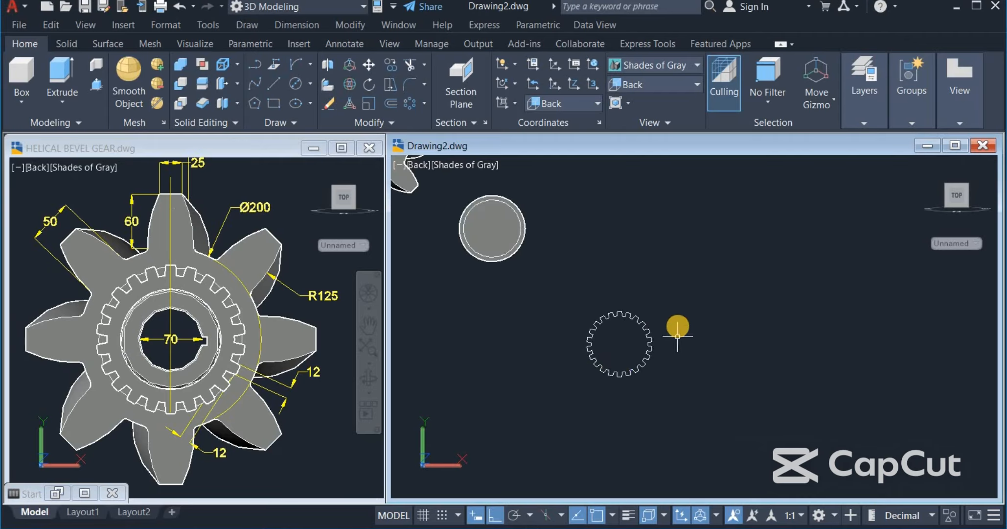
click(637, 85)
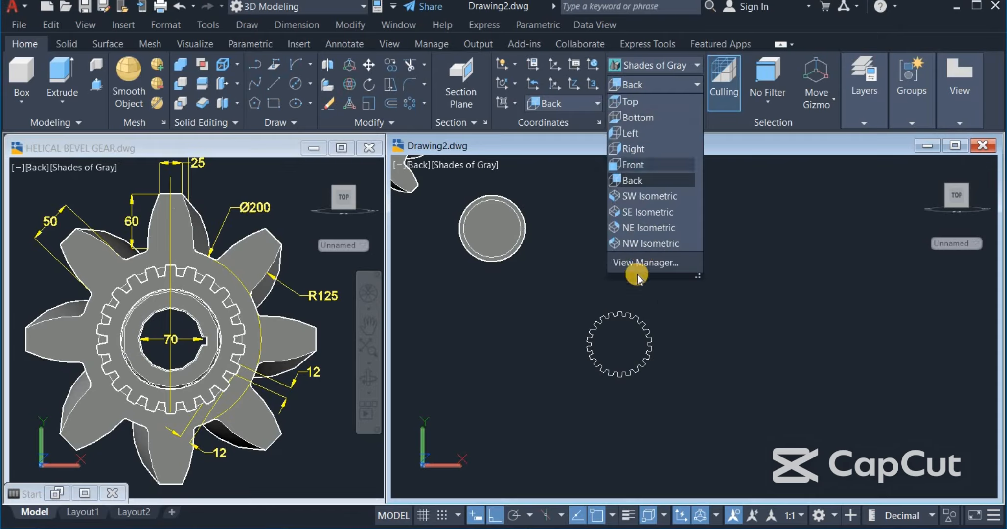
click(648, 228)
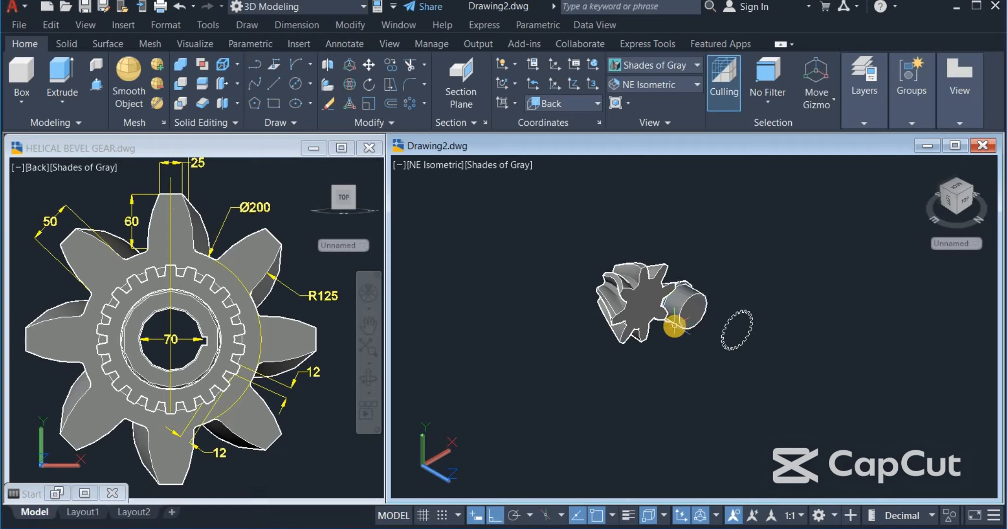
- Move the helical gear body away from the stepped cylinder so that the two solids stand clear of each other
click(673, 313)
scroll(634, 284, up, 2)
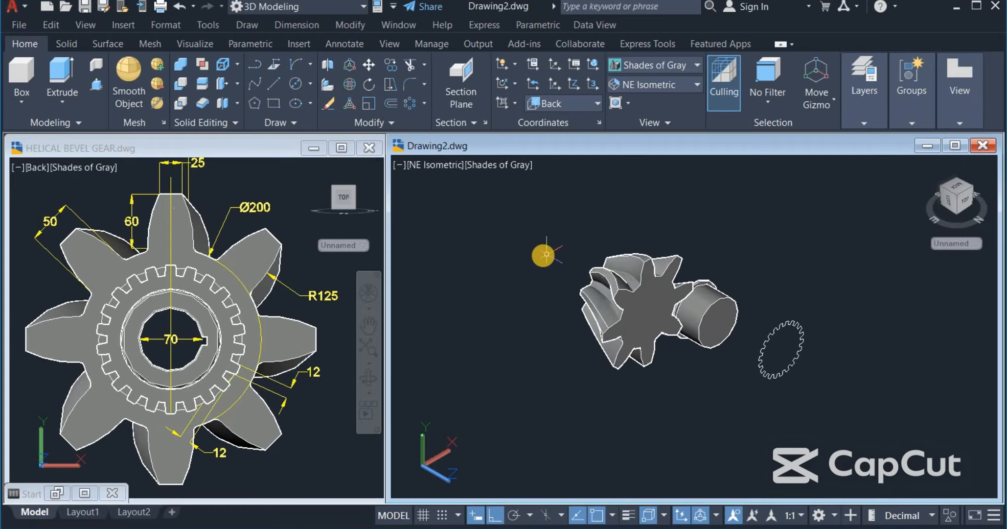
scroll(482, 238, down, 1)
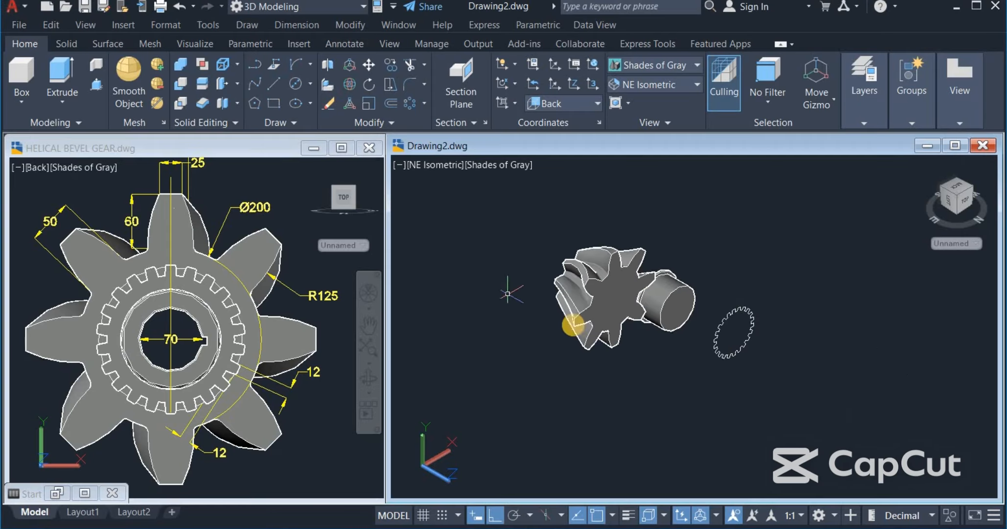
click(596, 317)
right_drag(659, 402, 588, 386)
click(631, 394)
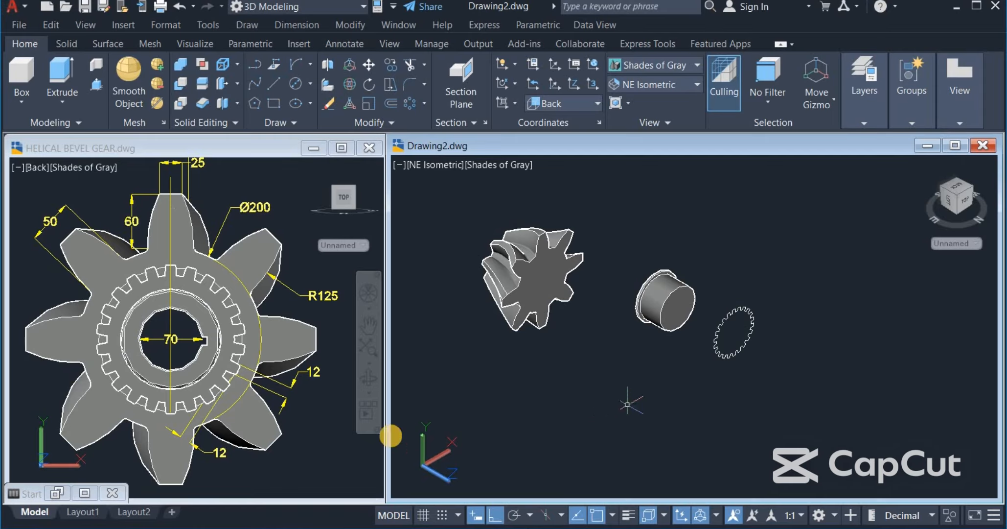
- Switch the HELICAL BEVEL GEAR.dwg reference drawing to the Right view to show the shaft's section lengths and diameters, and return to Drawing2.dwg
click(390, 435)
click(651, 84)
click(647, 227)
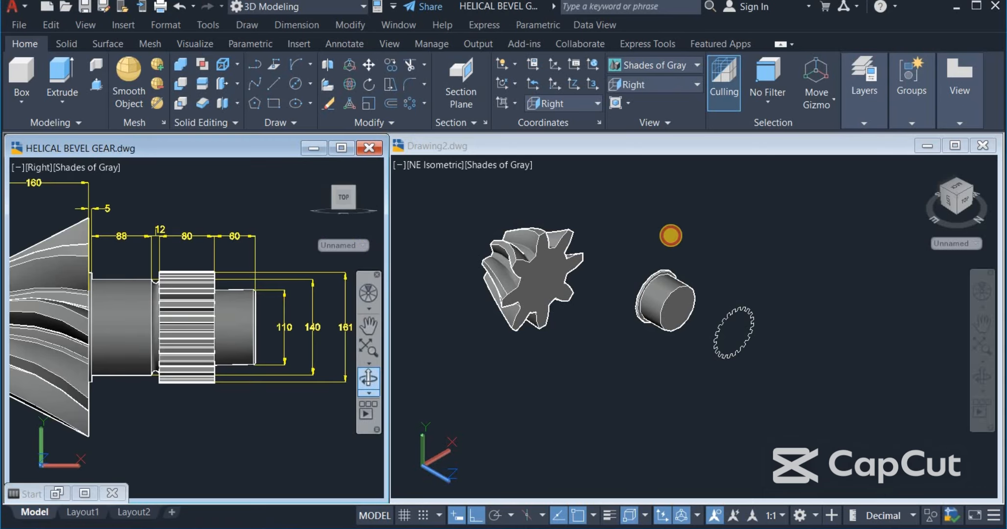
click(668, 230)
right_click(672, 229)
click(630, 234)
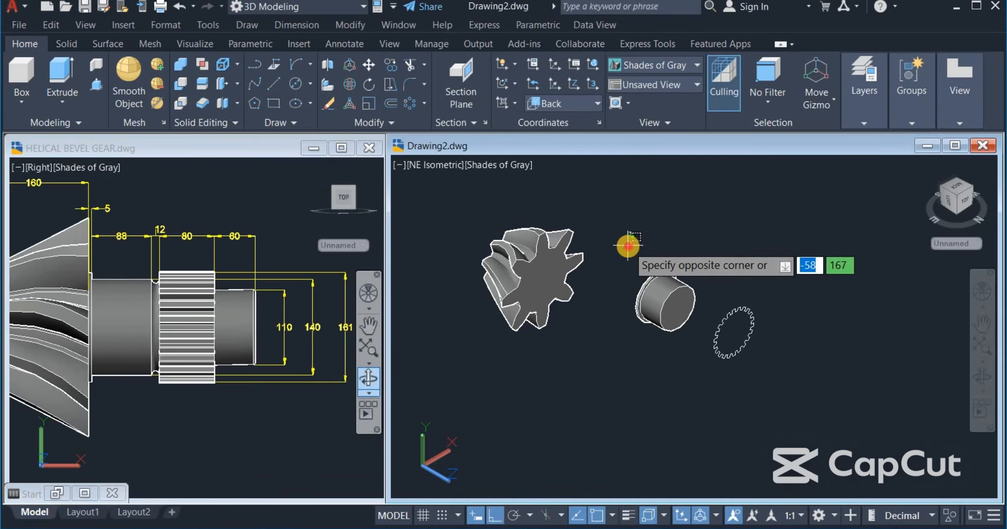
click(628, 248)
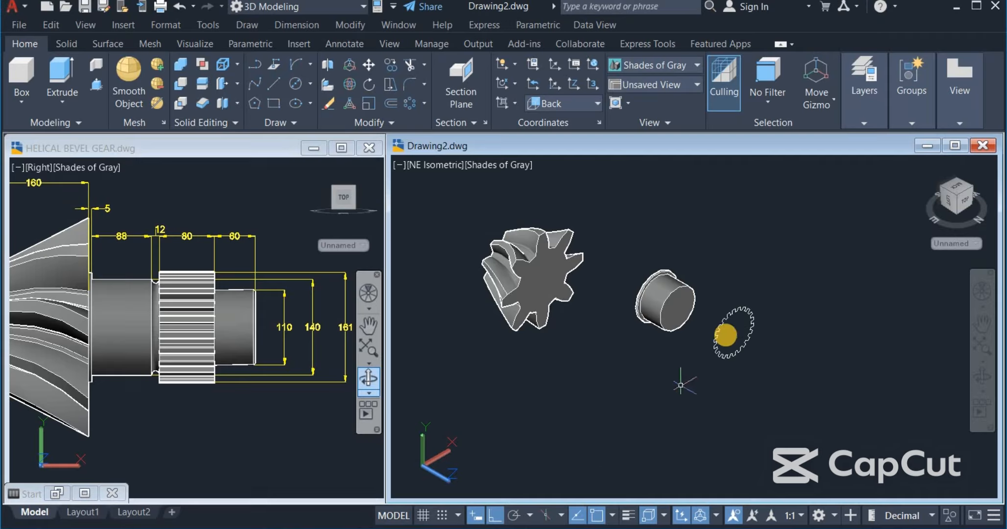
- Presspull the area inside the 22-tooth outline into a solid with the 80 length given in the reference drawing
click(736, 309)
click(224, 287)
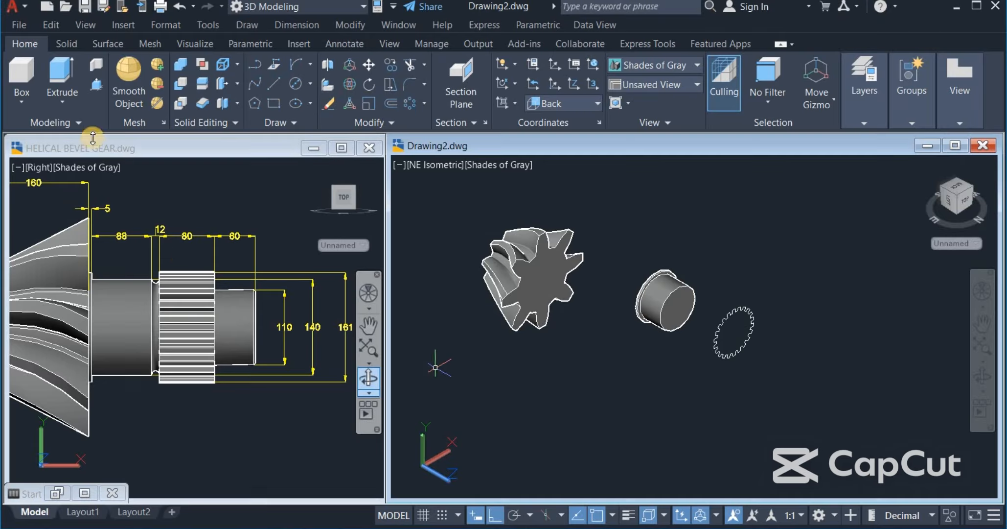
click(97, 89)
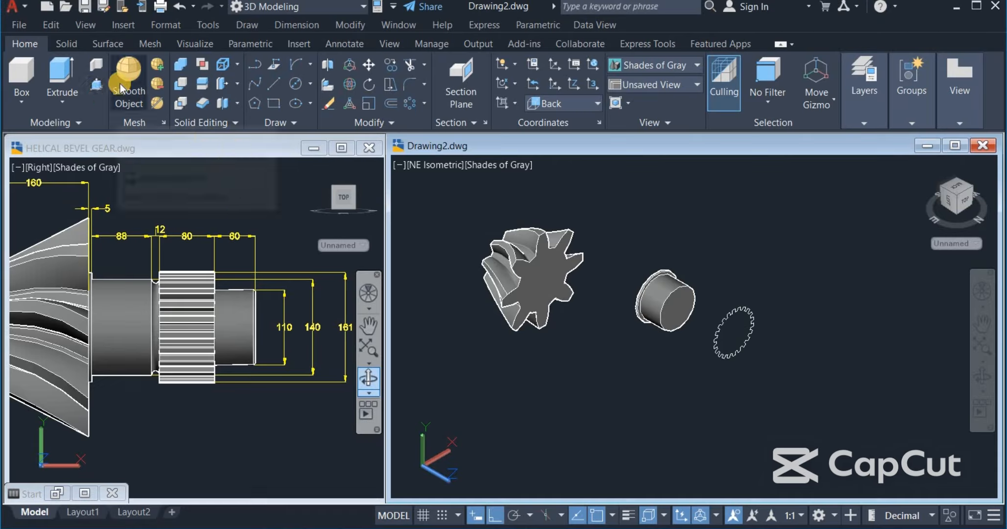
click(97, 84)
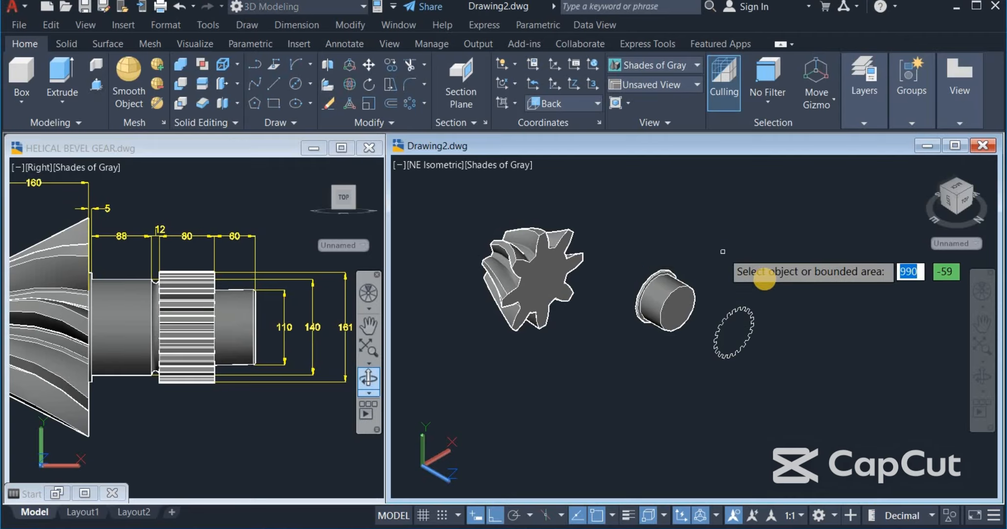
click(733, 309)
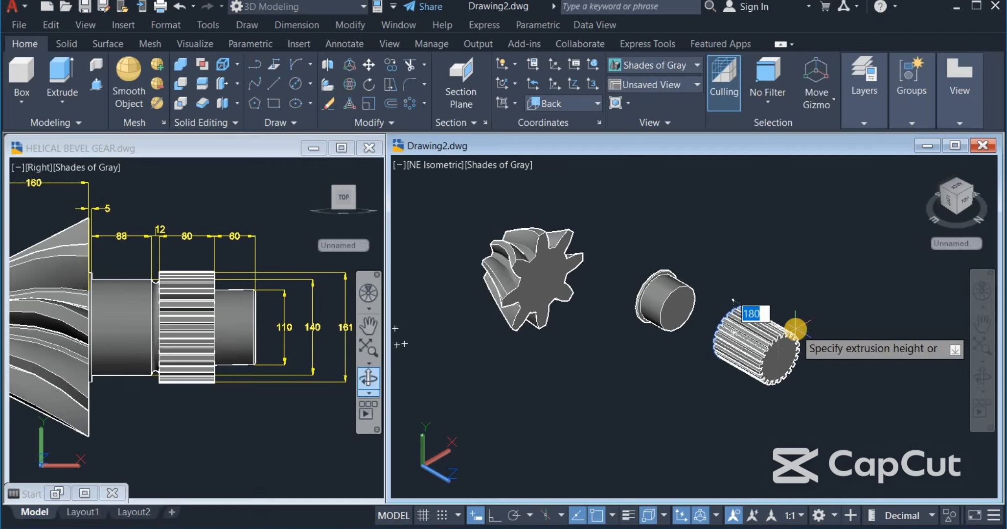
key(Return)
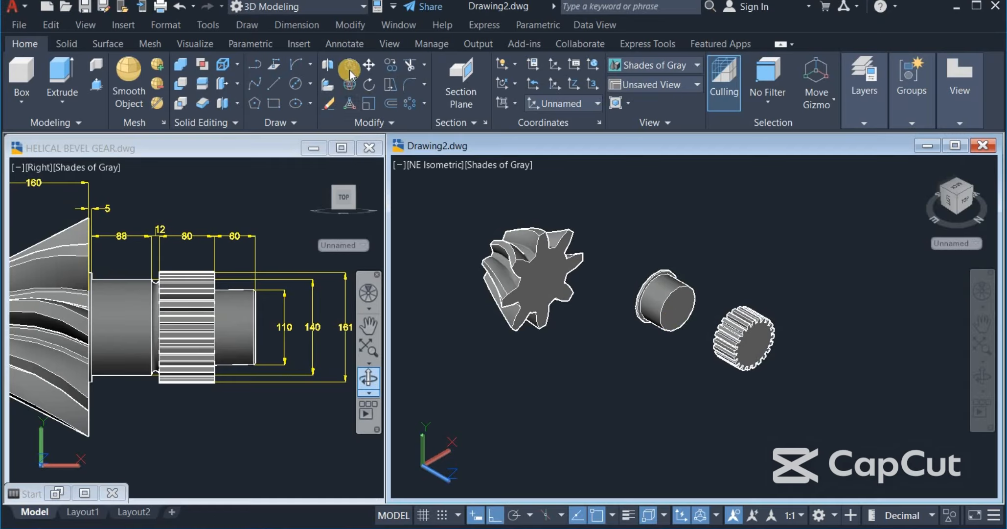
- Move the toothed solid by the center of its back face onto the center of the stepped cylinder's end face
click(372, 66)
click(754, 337)
key(Return)
scroll(764, 364, up, 5)
click(699, 300)
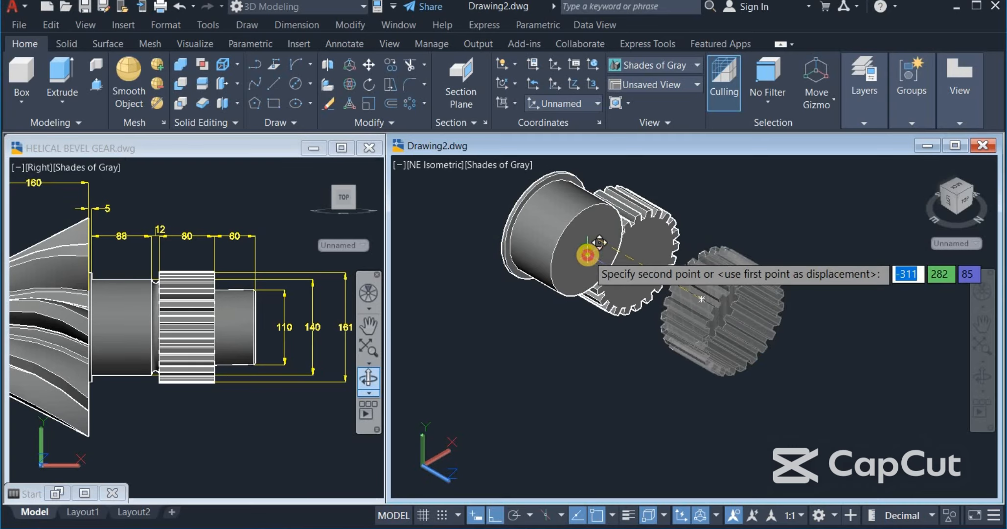
click(588, 250)
- Delete the leftover 22-tooth outline beside the assembled shaft
scroll(608, 321, down, 2)
click(693, 353)
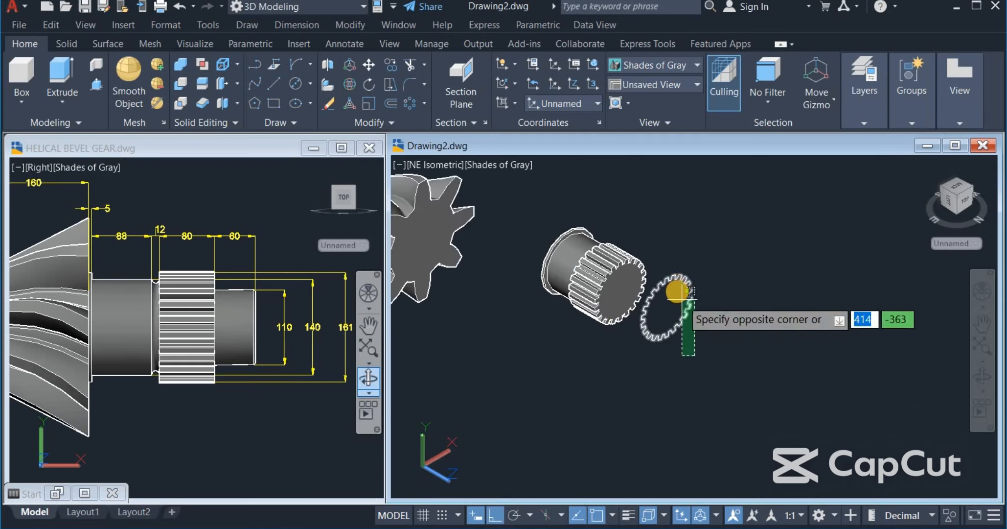
click(672, 283)
key(Delete)
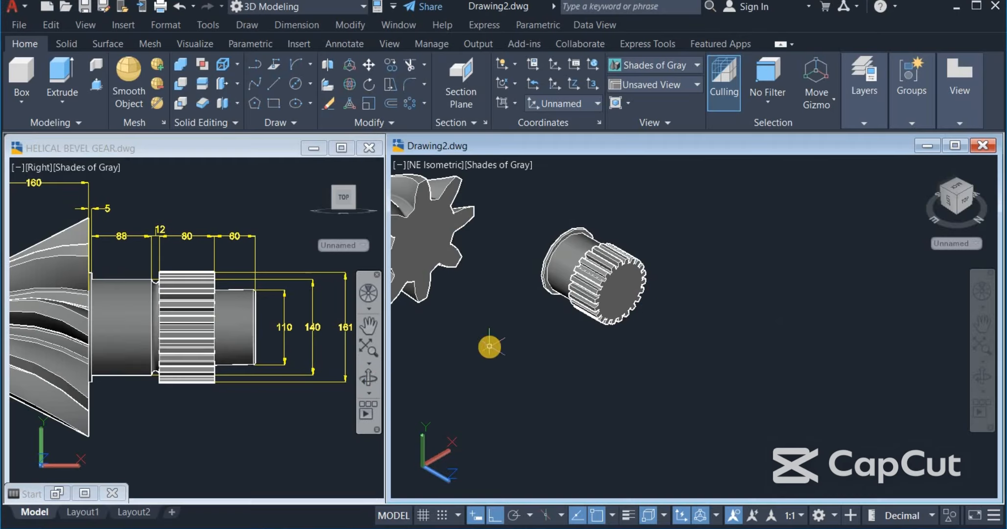
- Draw a circle of diameter 110 in the empty space beside the toothed shaft
click(296, 85)
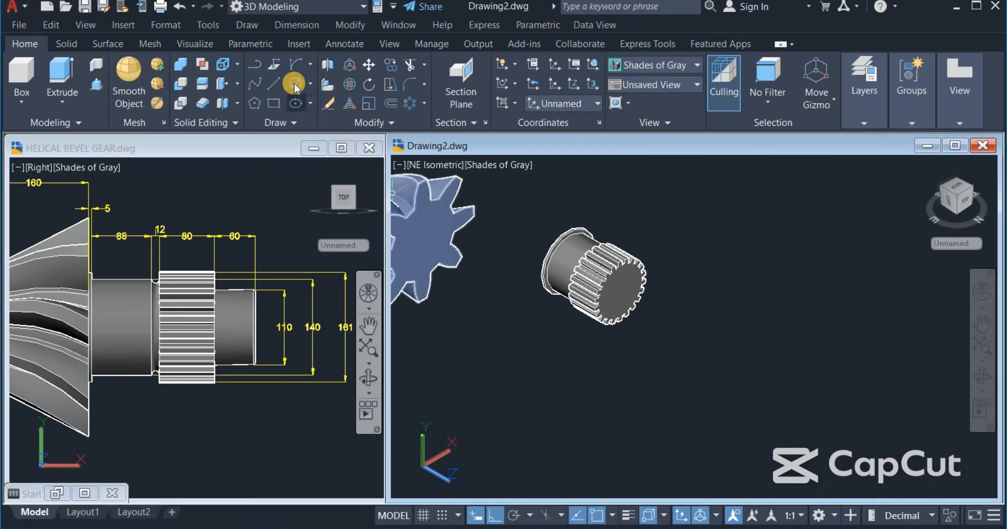
click(703, 342)
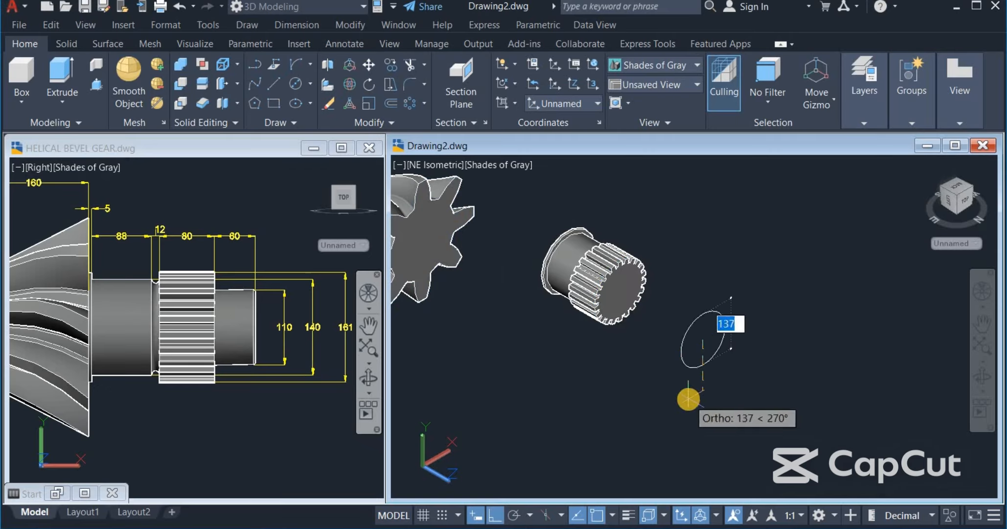
text(11)
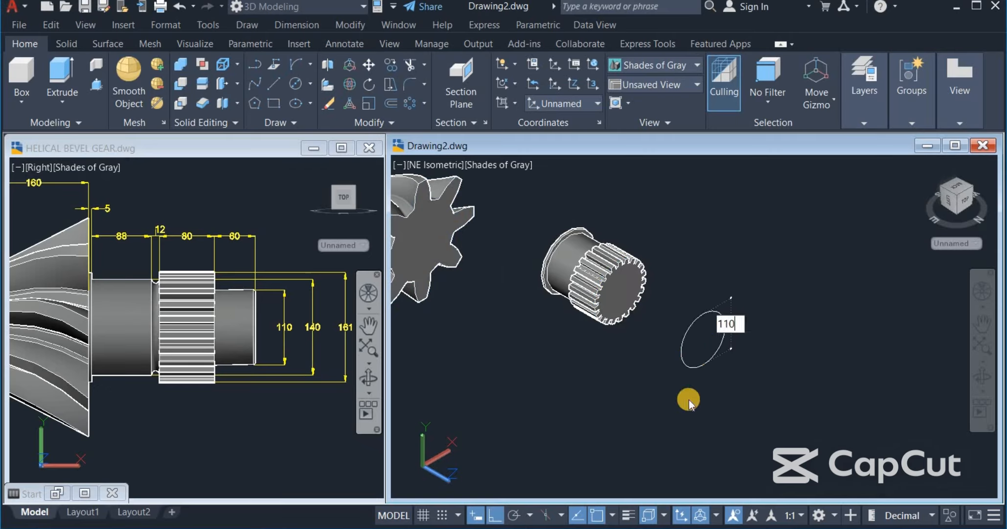
text(0)
key(Return)
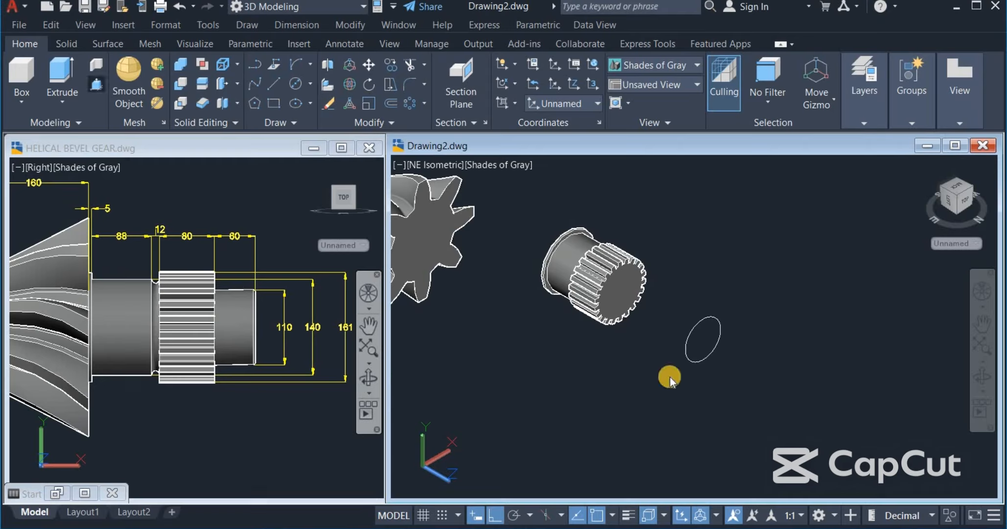
- Presspull the 110-diameter circle into a cylinder 60 long
click(697, 361)
click(697, 360)
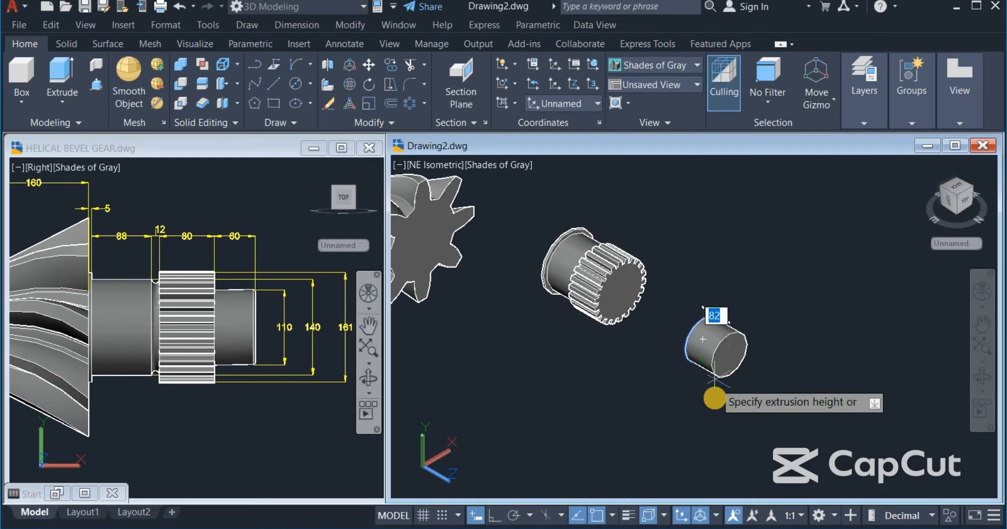
text(60)
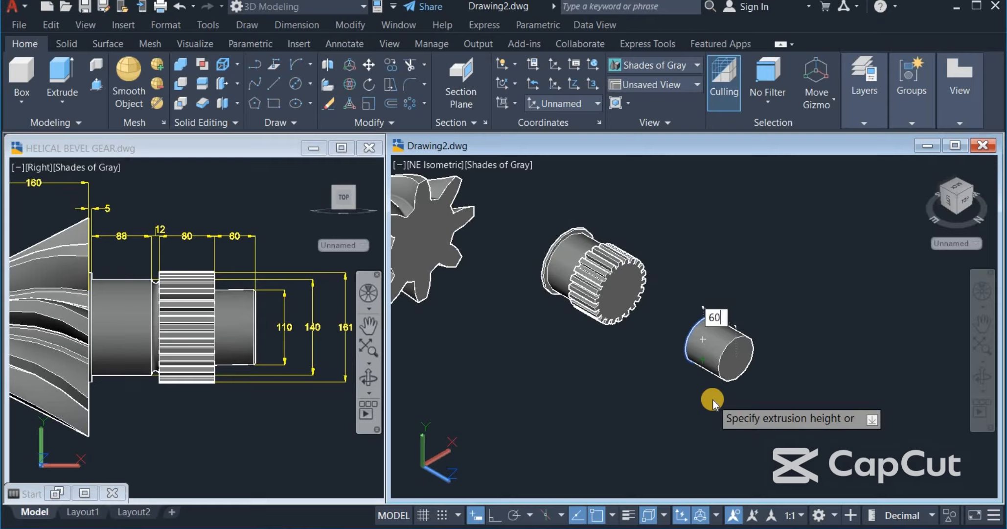
key(Return)
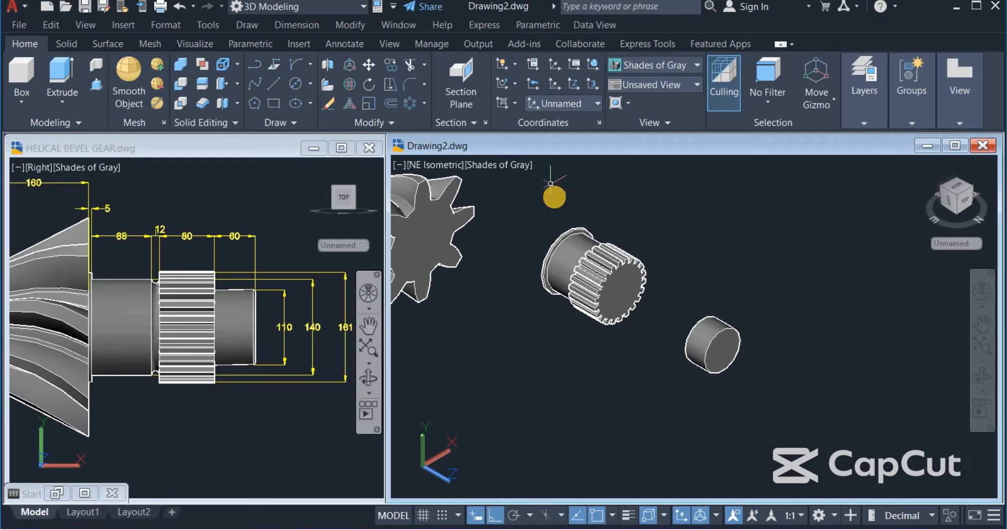
- Move the short cylinder by the center of its back face onto the center of the toothed section's front face
click(369, 64)
click(729, 338)
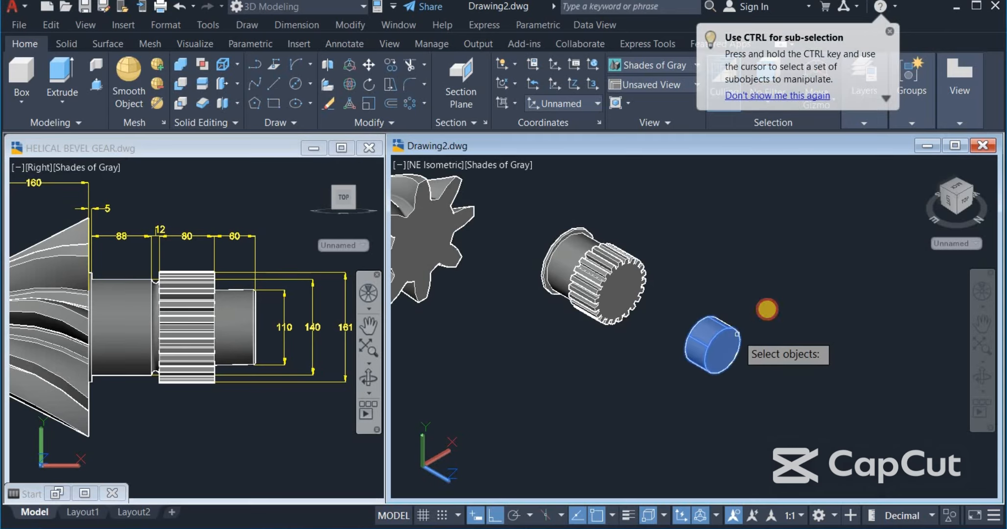
key(Return)
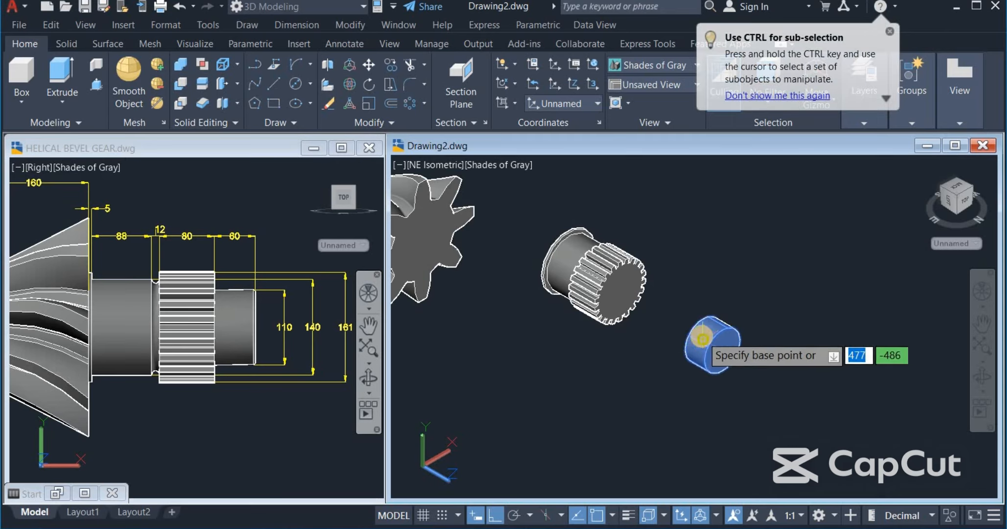
click(703, 339)
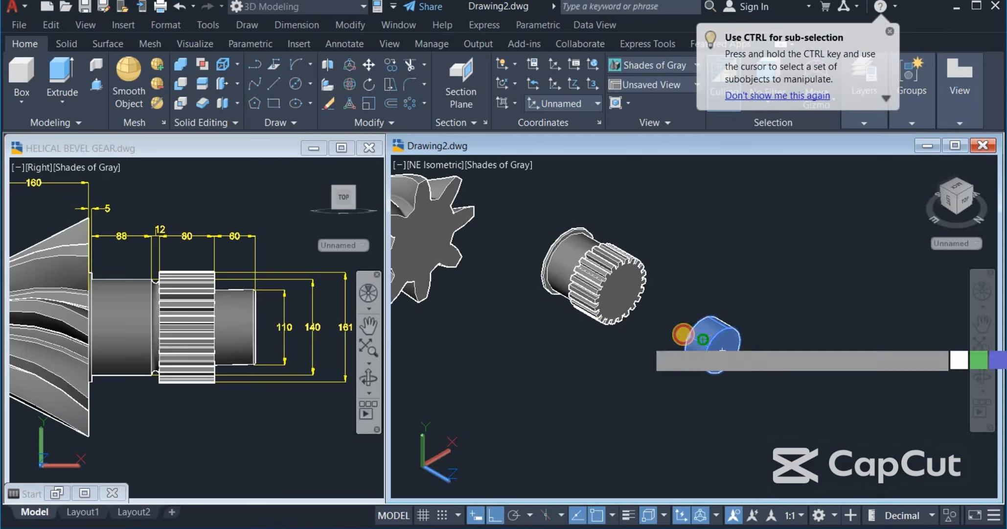
click(638, 293)
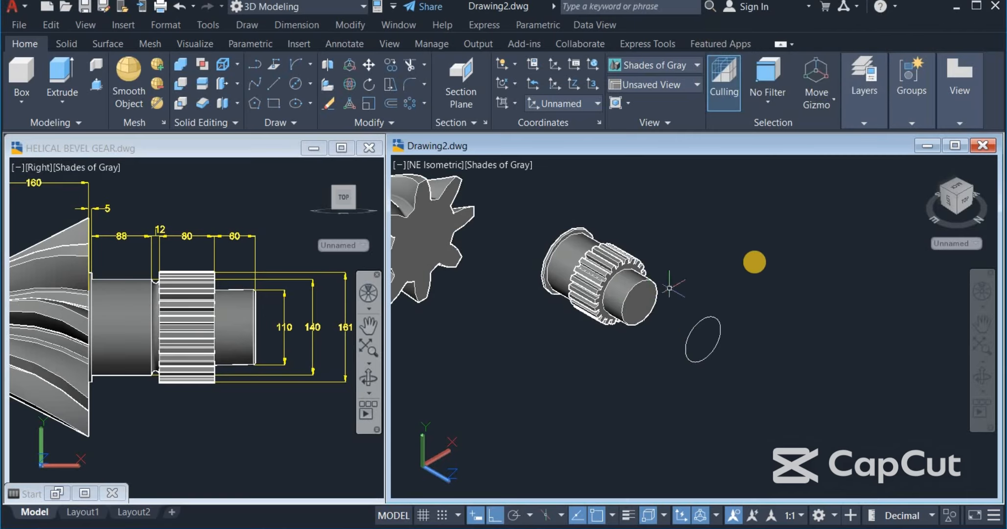
- Erase the leftover circle from which the short end cylinder was made
click(712, 333)
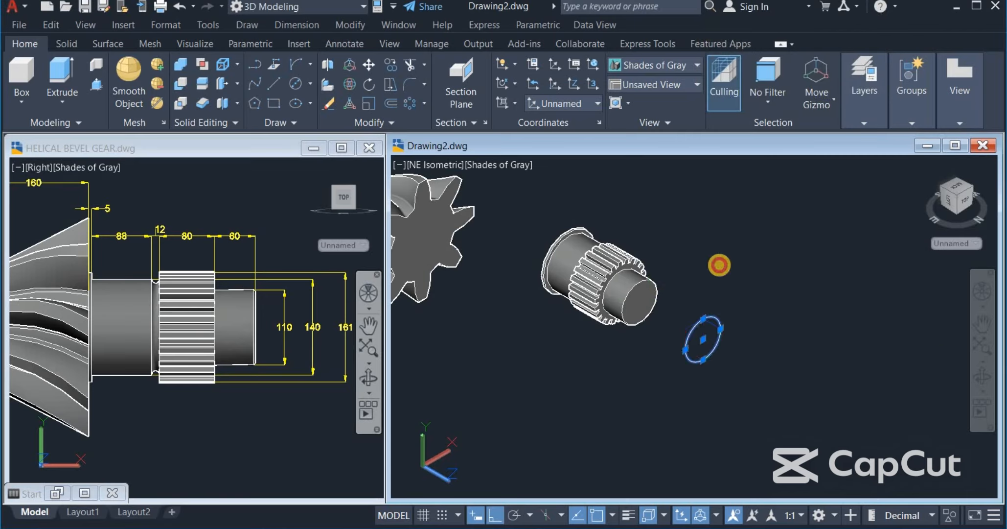
right_click(724, 264)
click(772, 251)
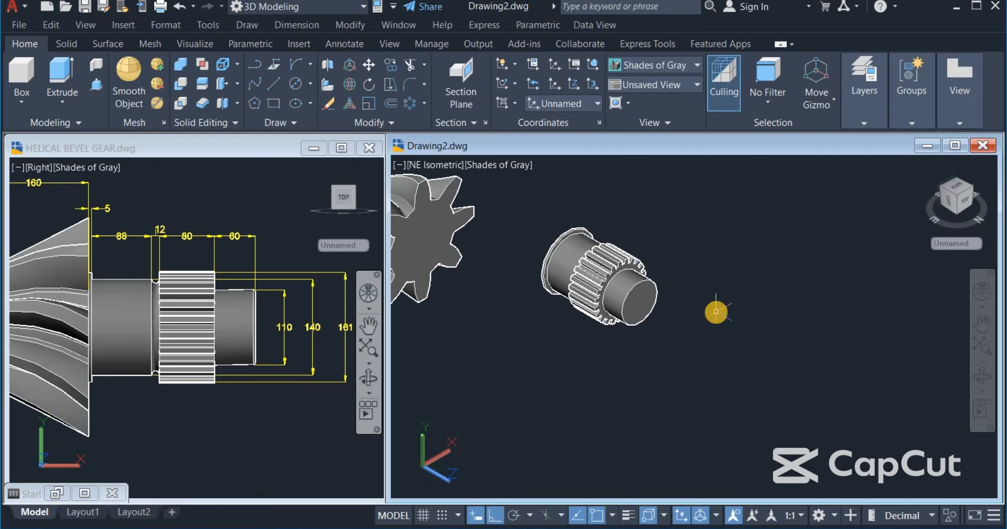
- Switch the HELICAL BEVEL GEAR.dwg reference drawing to the Back view to show the bore and keyway, and return to Drawing2.dwg
middle_drag(716, 312, 875, 381)
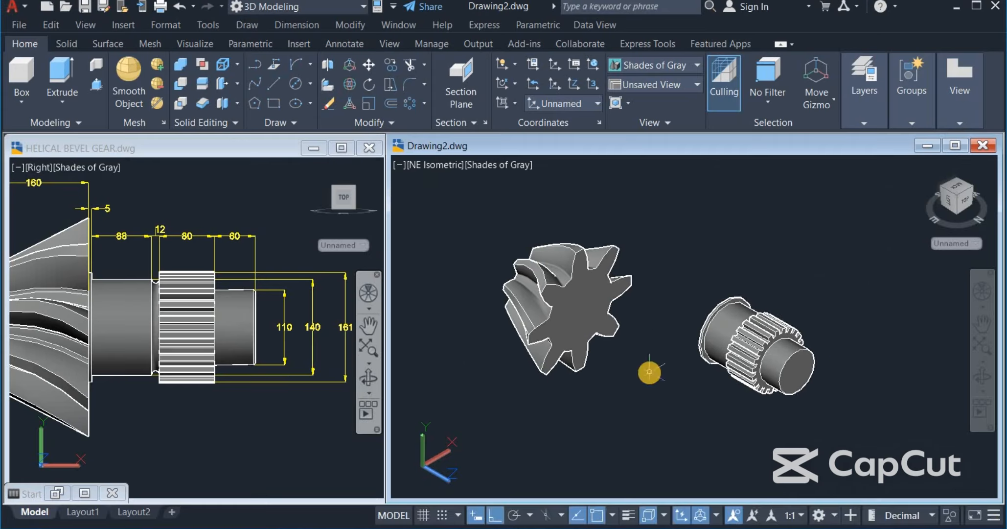
scroll(649, 372, up, 3)
scroll(650, 372, down, 4)
click(285, 401)
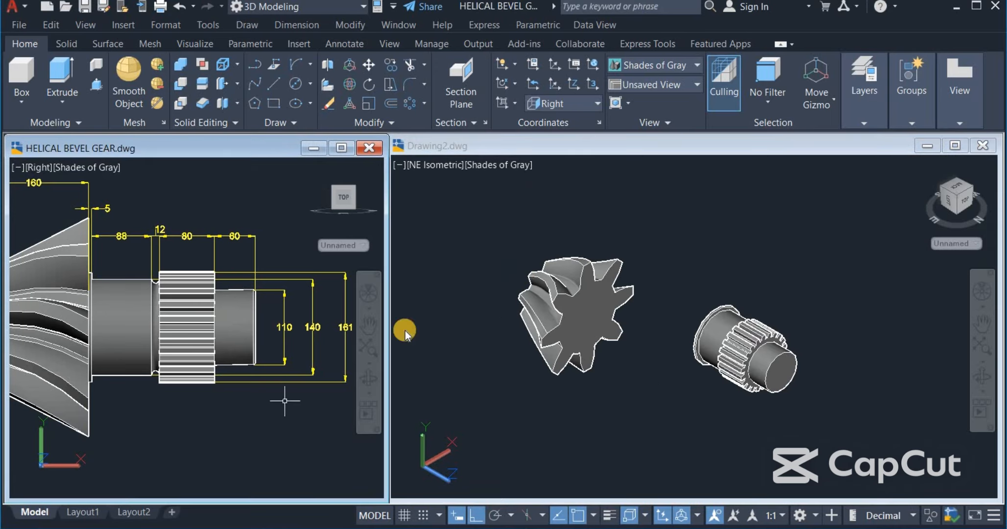
click(653, 87)
click(651, 206)
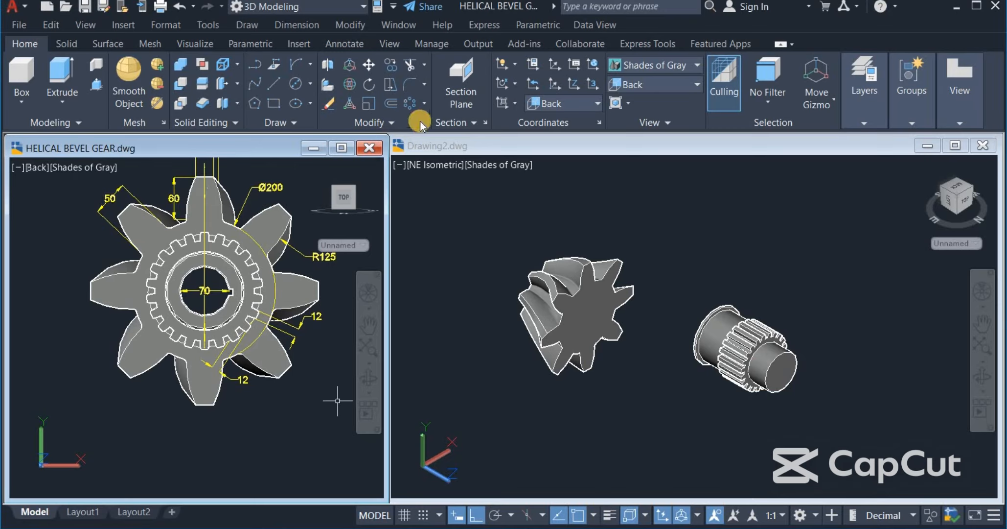
click(450, 240)
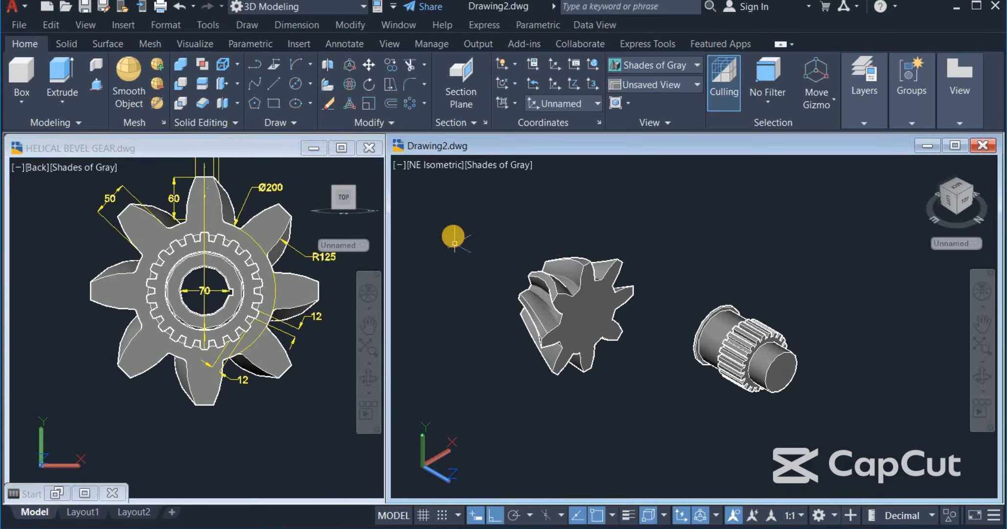
- Draw a circle of diameter 70 for the bore in the empty space beside the shaft's free end
click(297, 83)
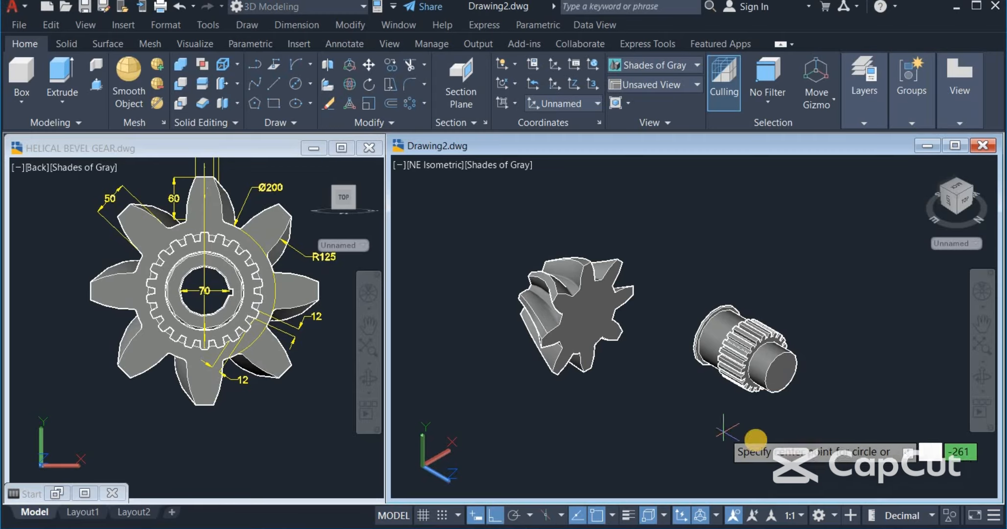
middle_drag(710, 421, 631, 369)
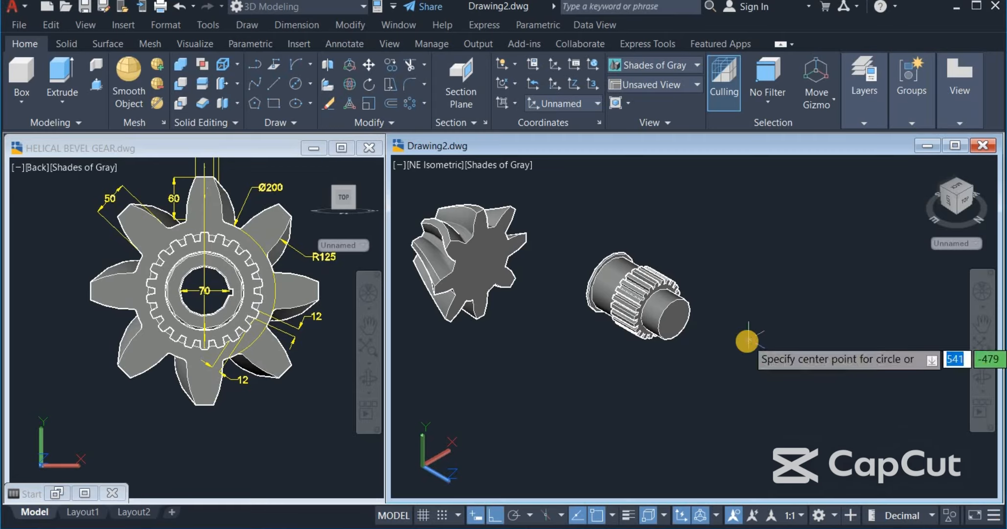
click(746, 342)
text(70)
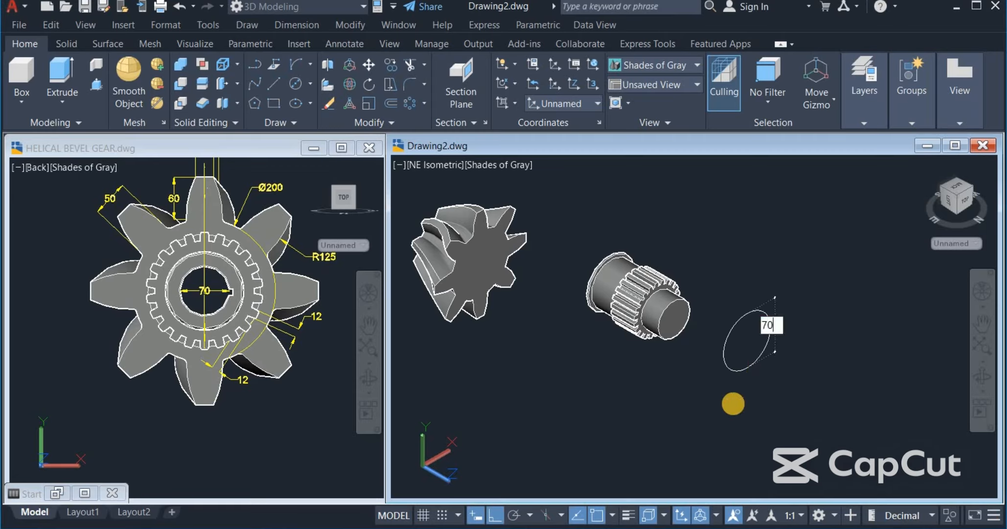
key(Return)
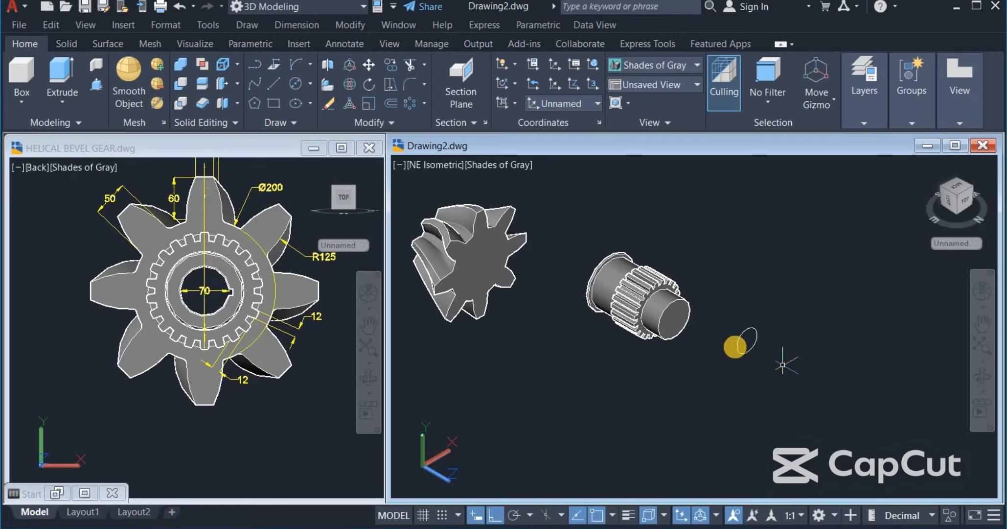
- Draw a 12 by 12 square for the keyway in the empty space beside the bore circle
scroll(754, 340, up, 4)
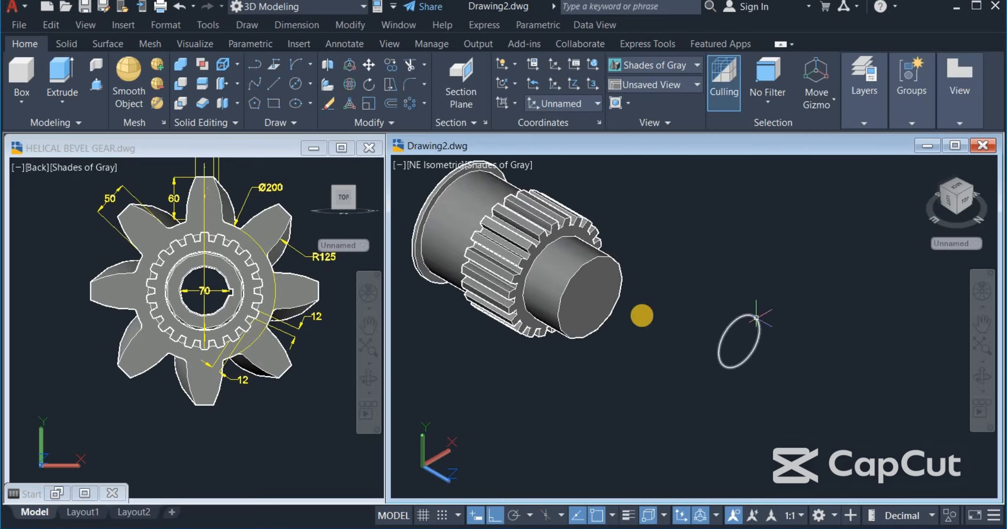
click(277, 103)
click(627, 370)
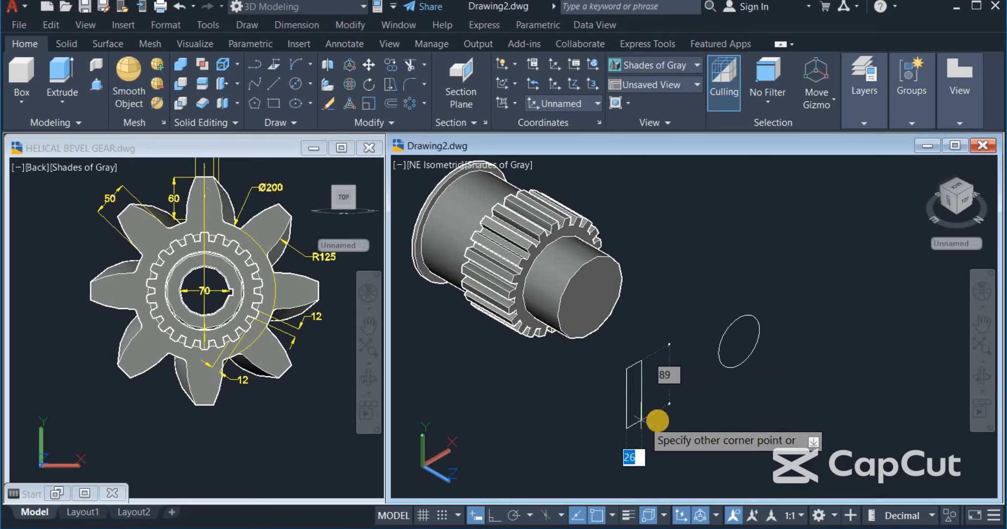
text(12)
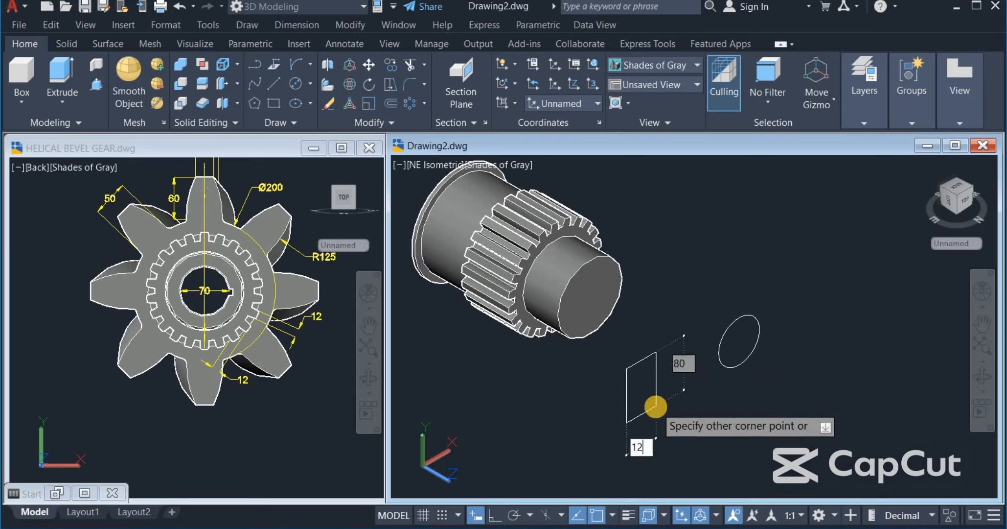
key(Tab)
text(1)
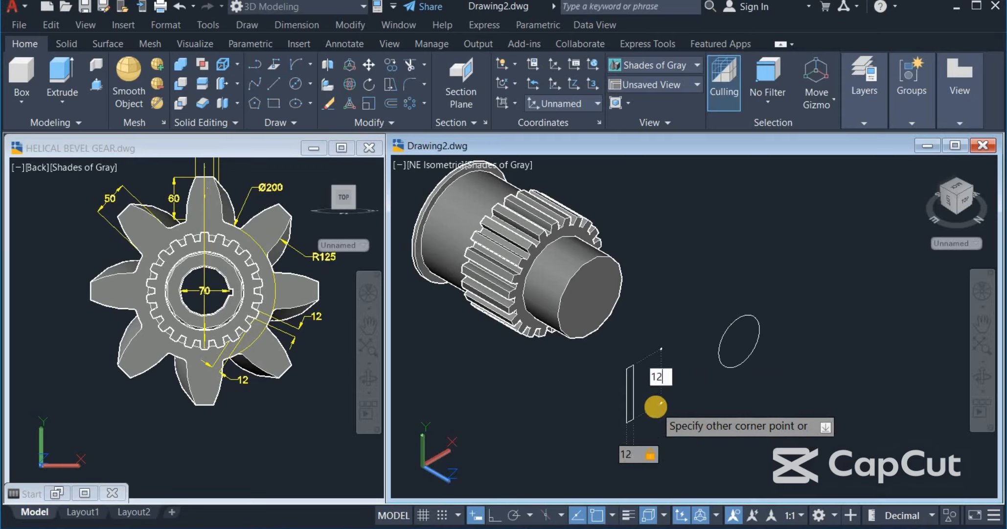
text(2)
key(Return)
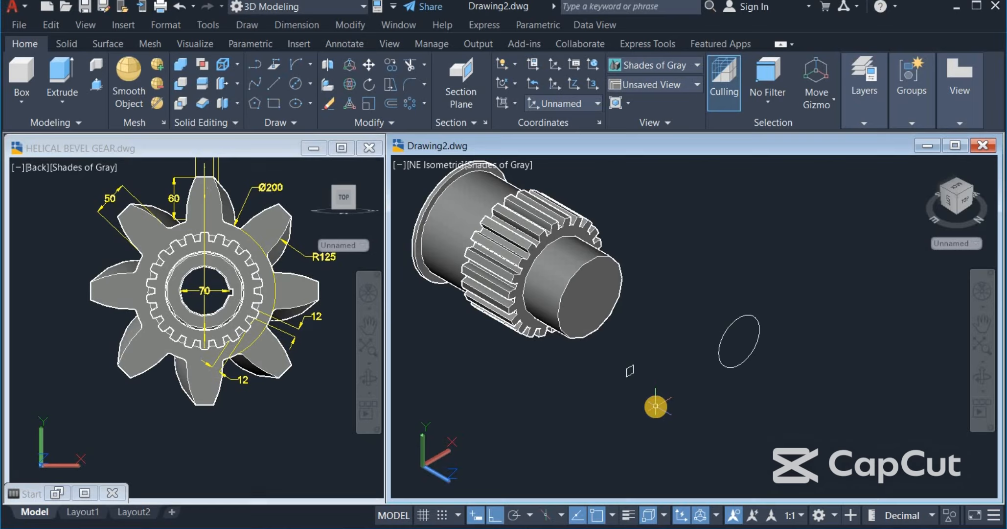
- Move the keyway square by its center onto the bore circle's quadrant on the side away from the shaft
click(369, 63)
scroll(636, 378, up, 2)
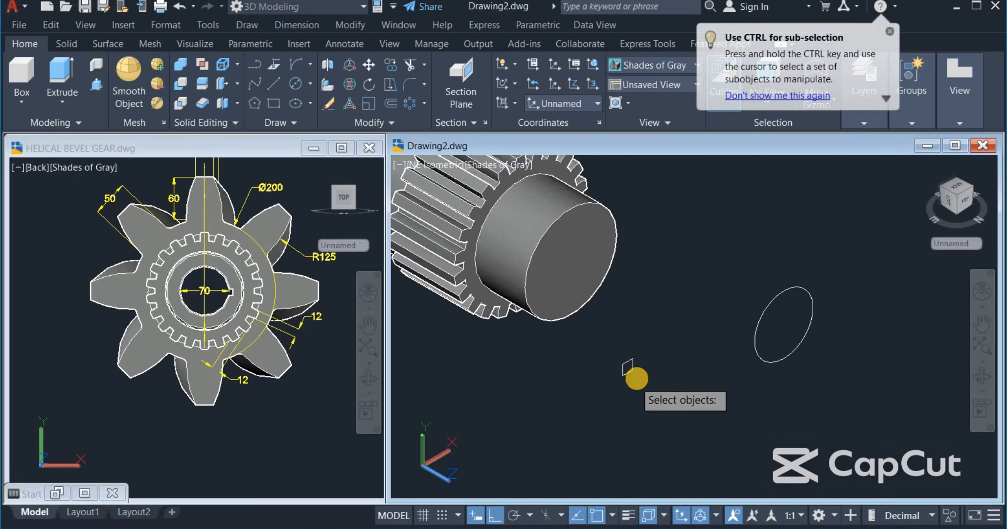
scroll(637, 378, up, 3)
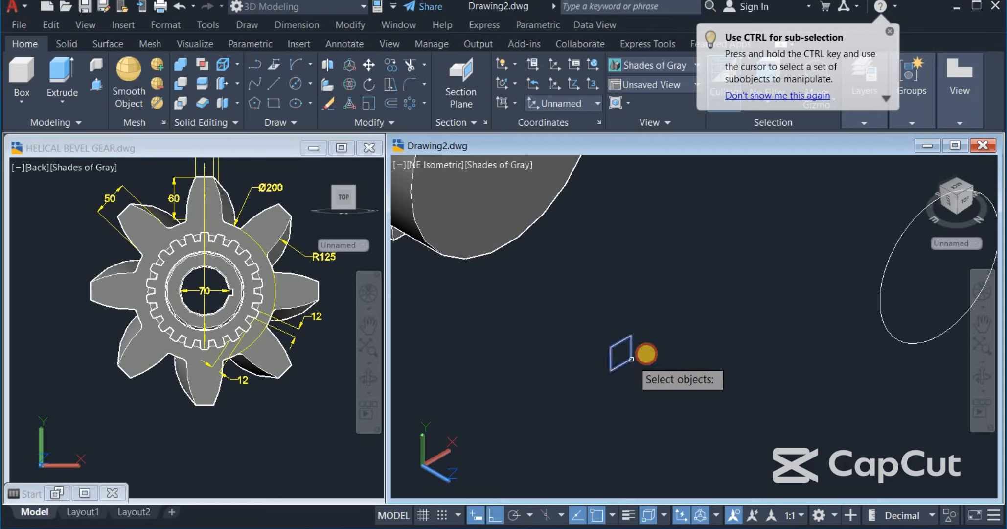
key(Return)
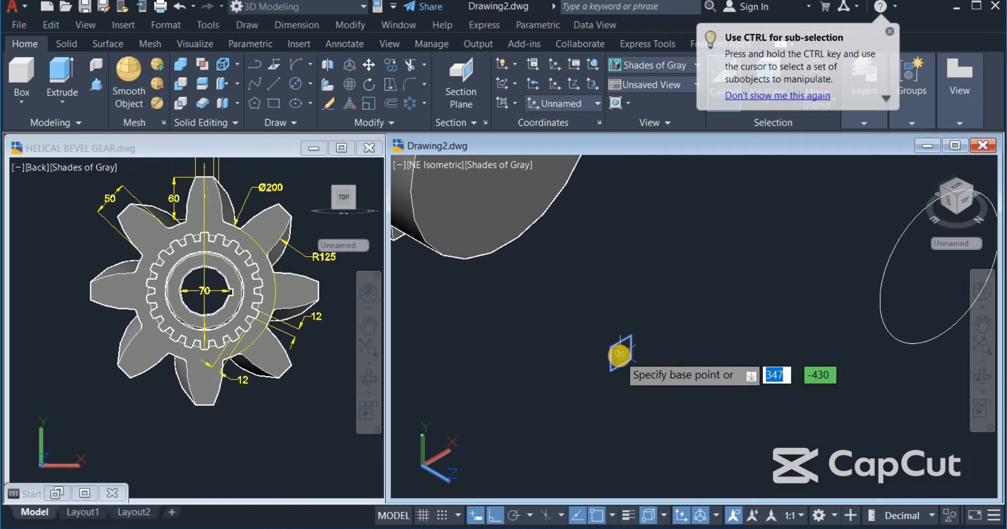
click(619, 353)
scroll(588, 372, down, 4)
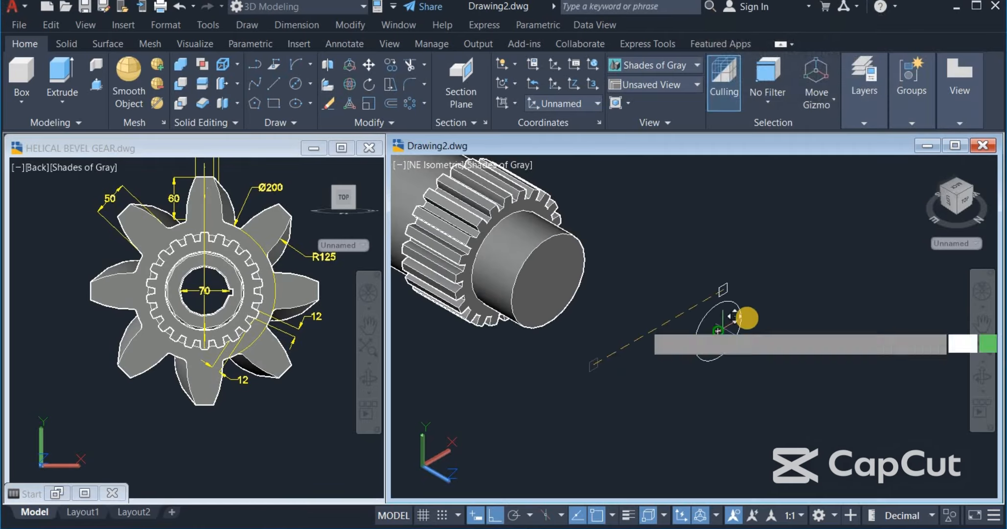
click(742, 317)
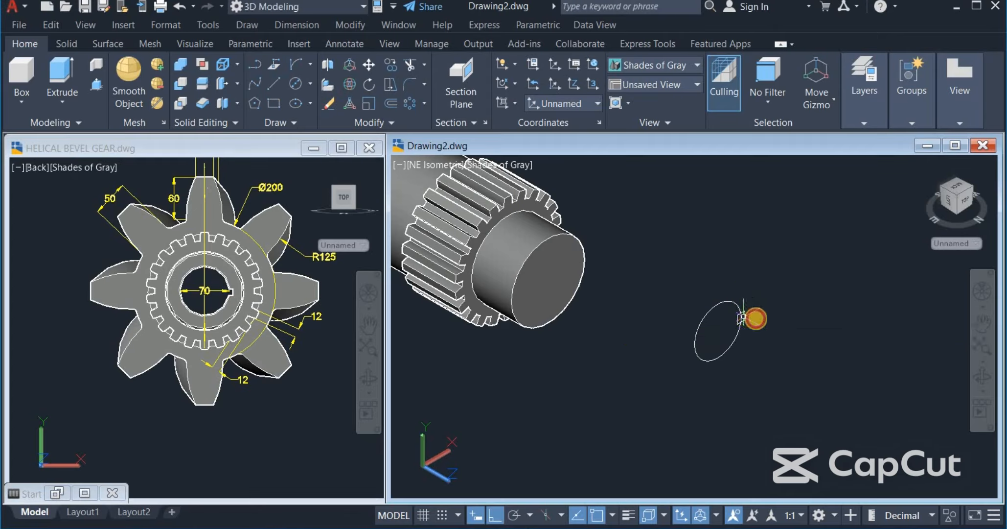
- Trim the overlapping parts of the bore circle and square to leave a single outline with an open keyway notch
scroll(757, 322, up, 2)
scroll(757, 315, up, 2)
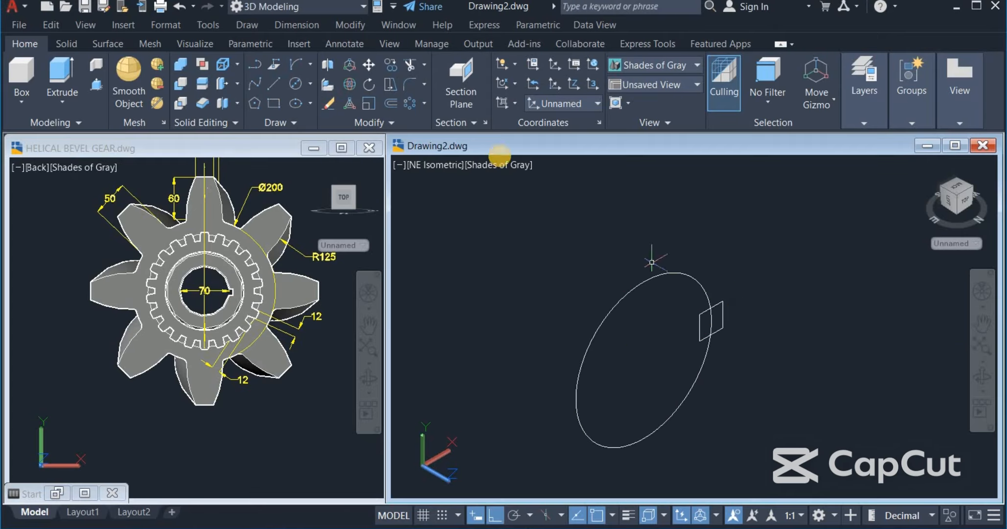
scroll(731, 321, up, 4)
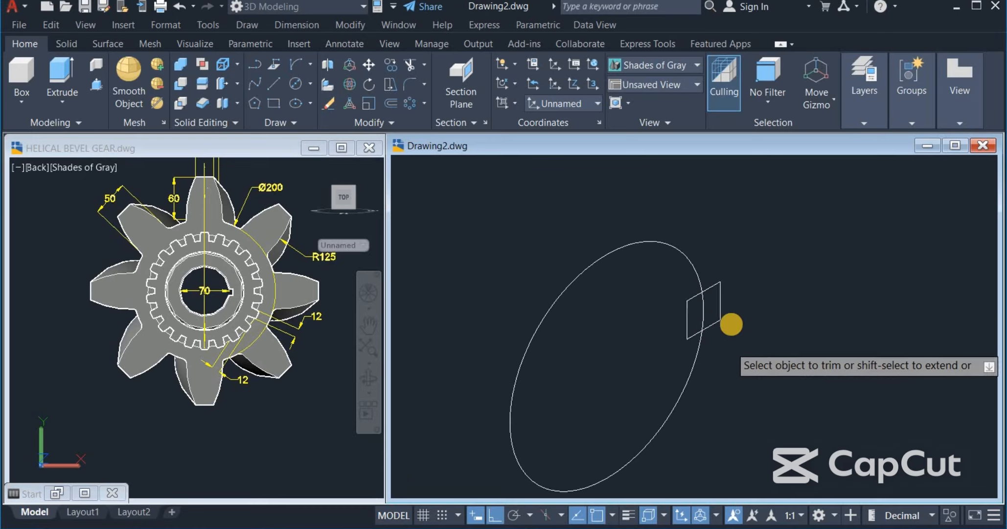
drag(704, 288, 631, 290)
key(Return)
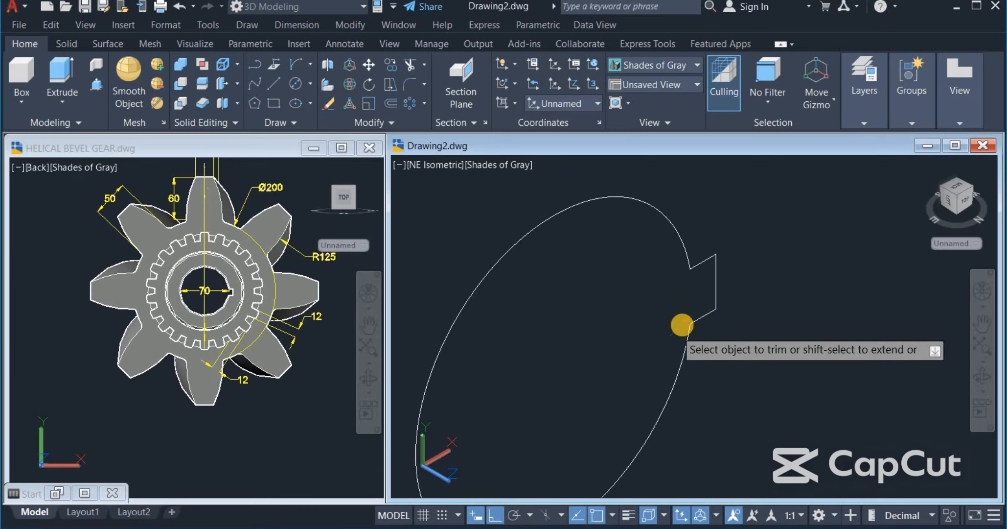
scroll(682, 324, down, 3)
right_click(743, 282)
click(765, 290)
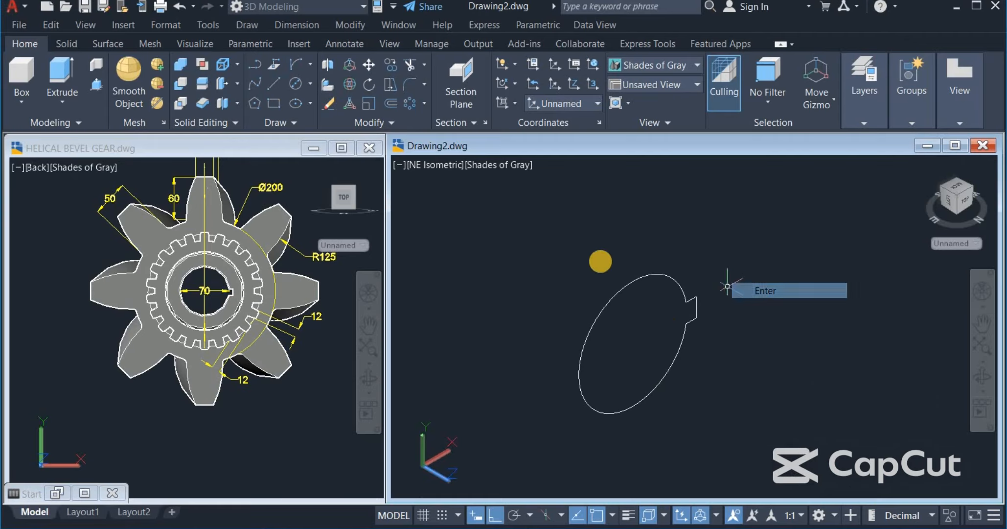
- Join the trimmed circle and keyway segments into one closed bore profile
click(362, 123)
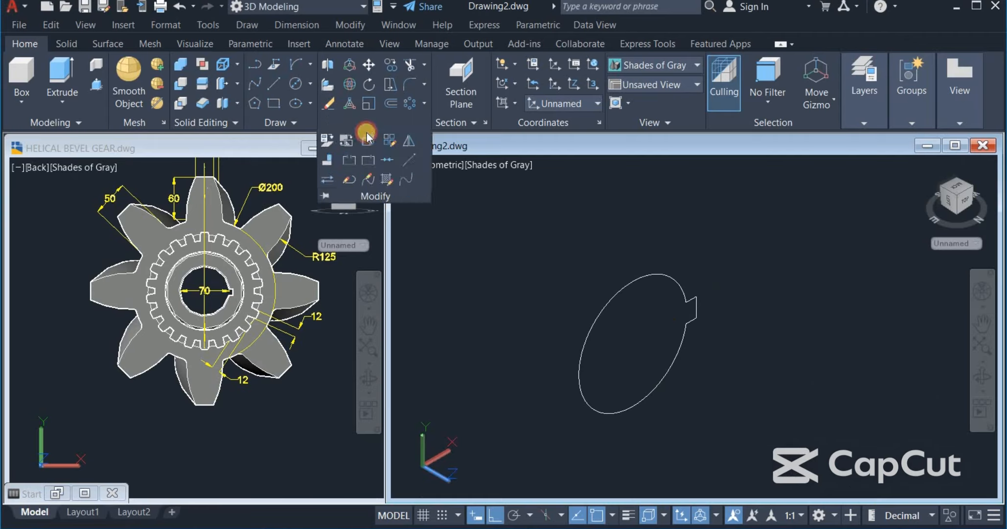
click(524, 208)
click(773, 468)
right_click(749, 410)
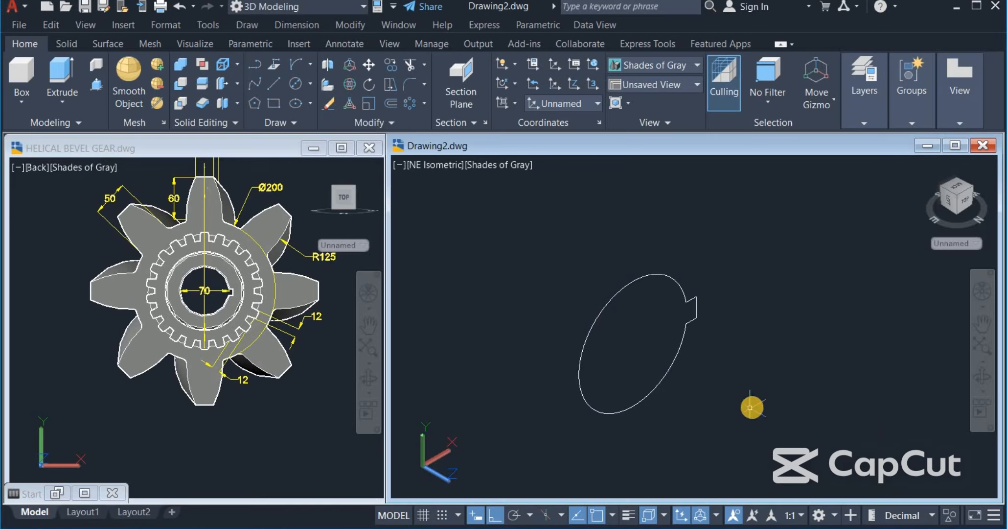
- Move the keyed bore profile by the circle's center onto the center of the shaft's front end face
scroll(754, 407, down, 6)
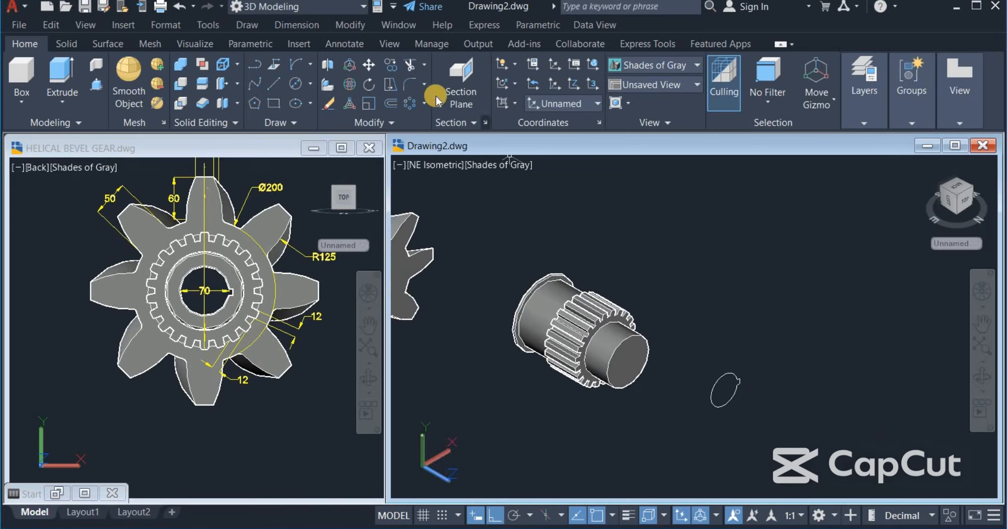
click(376, 68)
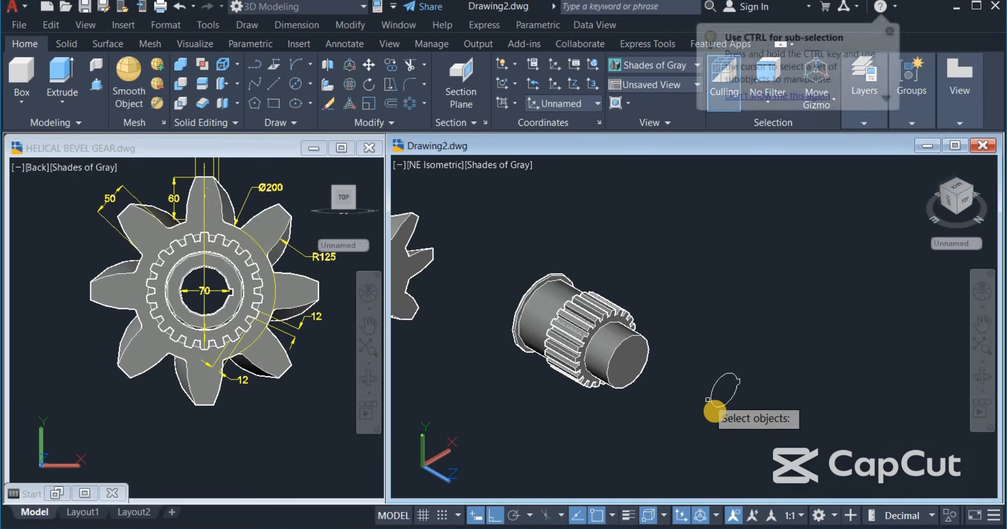
click(720, 402)
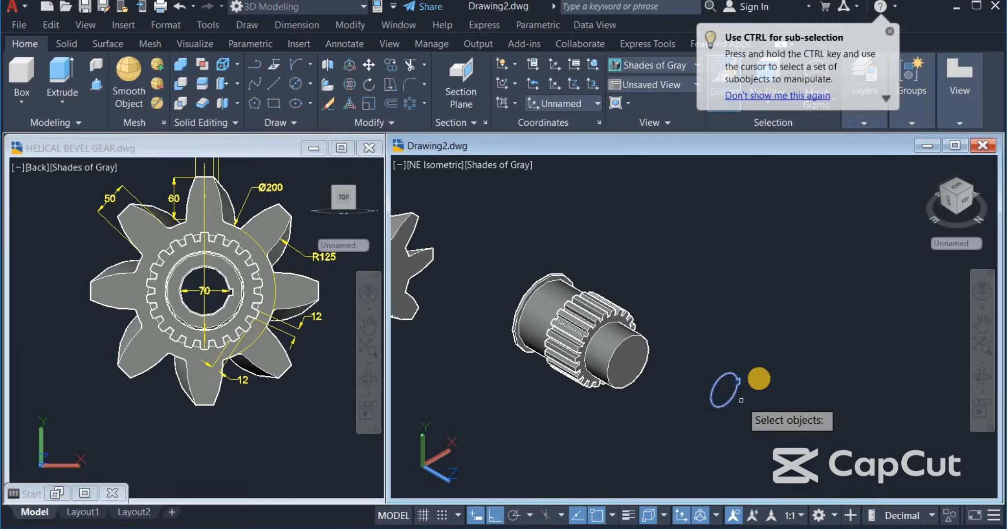
right_click(726, 398)
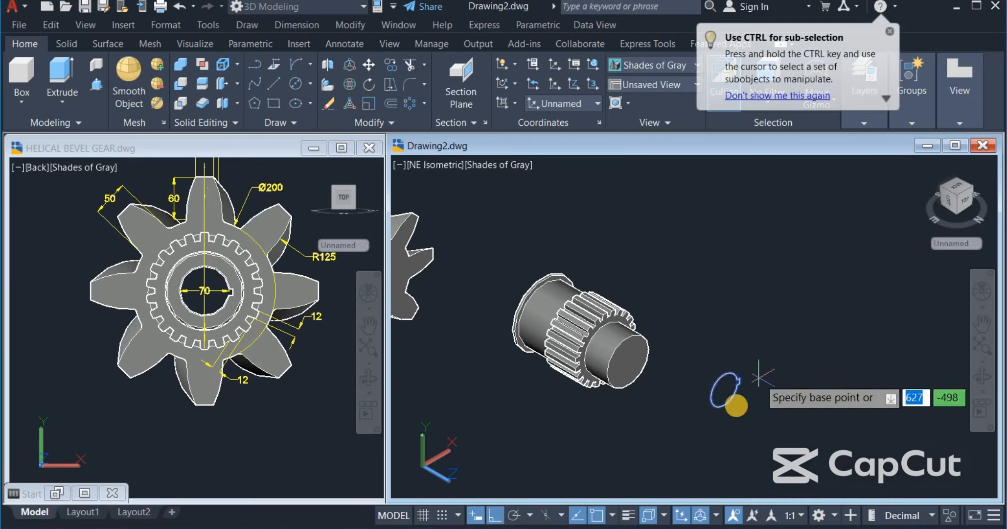
click(725, 403)
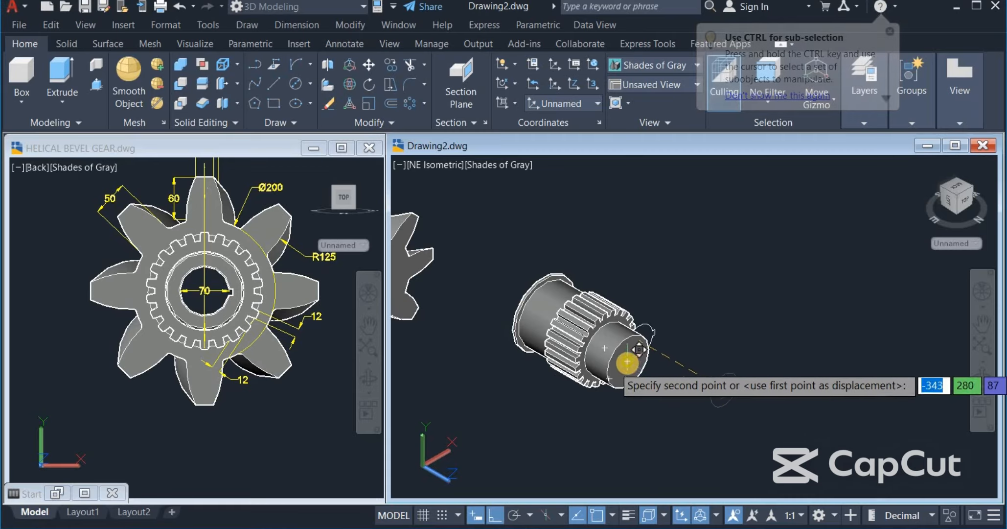
click(636, 377)
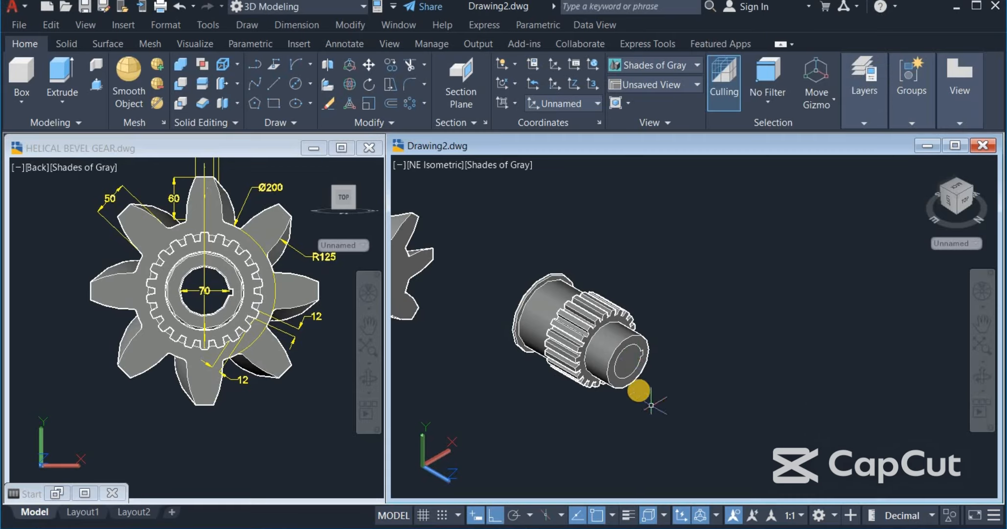
- Draw a straight line across the bevel gear's front face between the tip midpoints of two opposite teeth
middle_drag(649, 386, 748, 387)
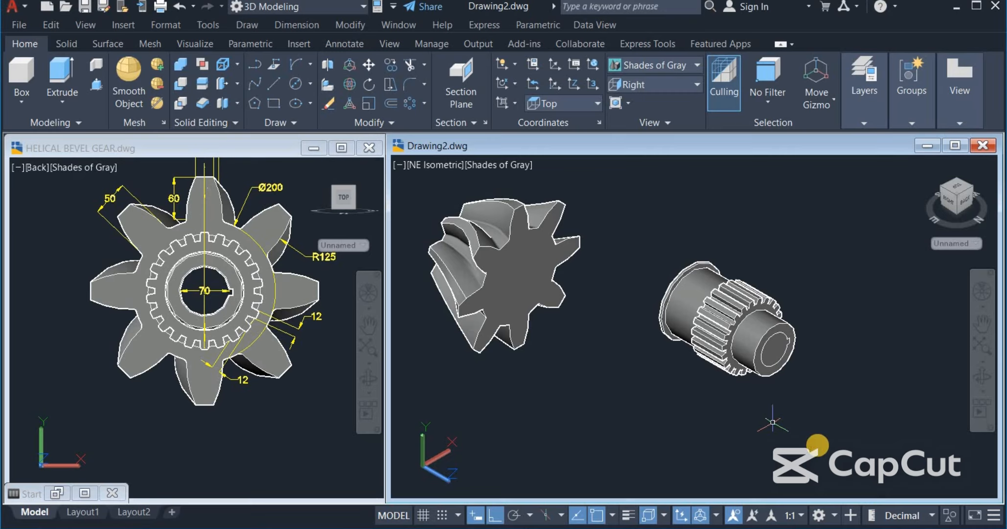
click(527, 280)
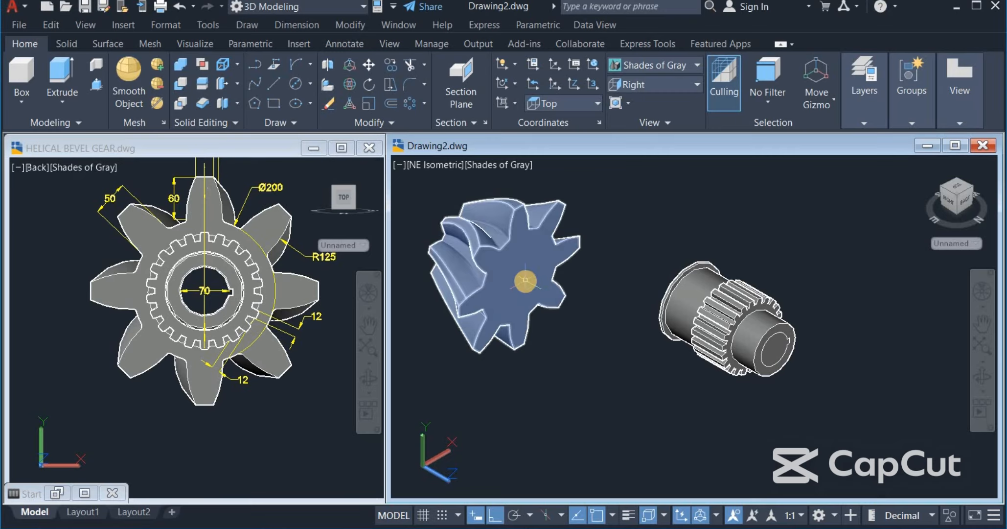
click(571, 241)
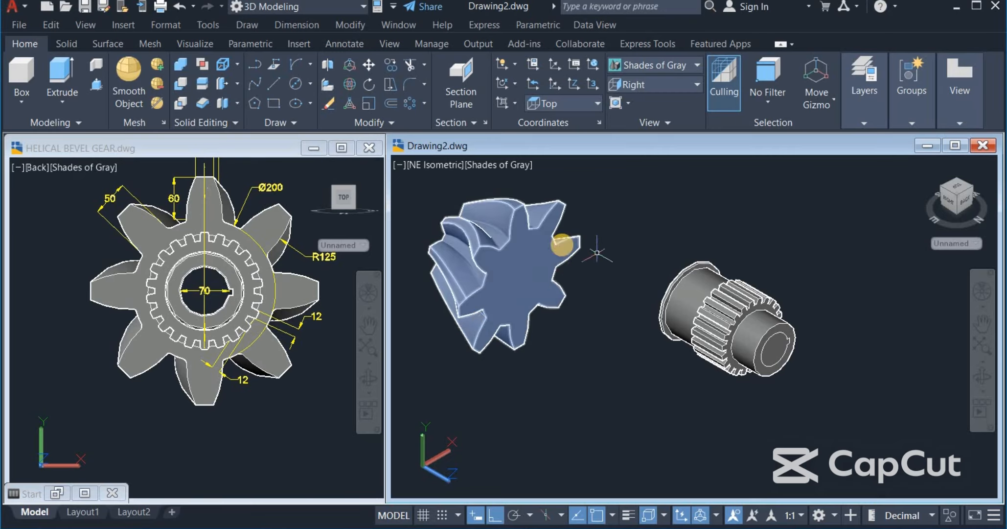
click(277, 85)
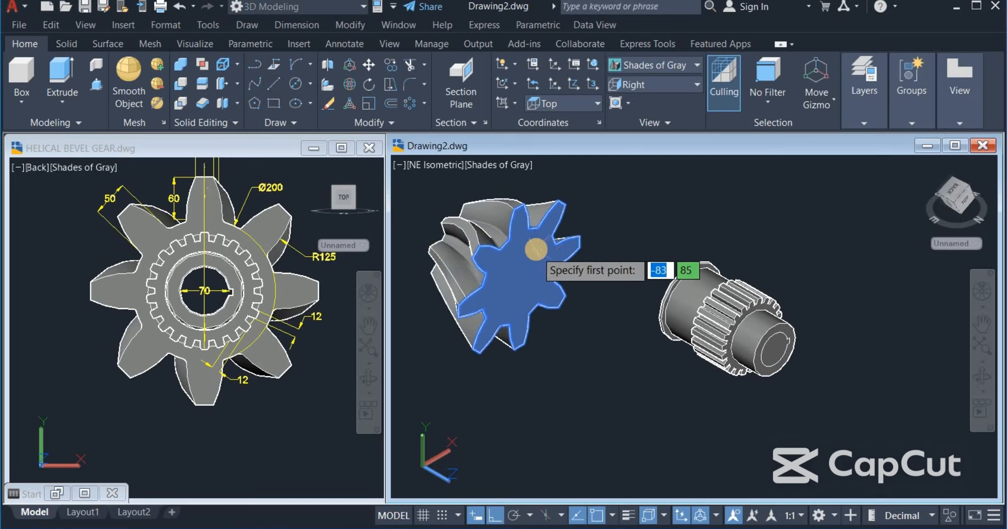
scroll(536, 249, up, 4)
middle_drag(541, 314, 634, 295)
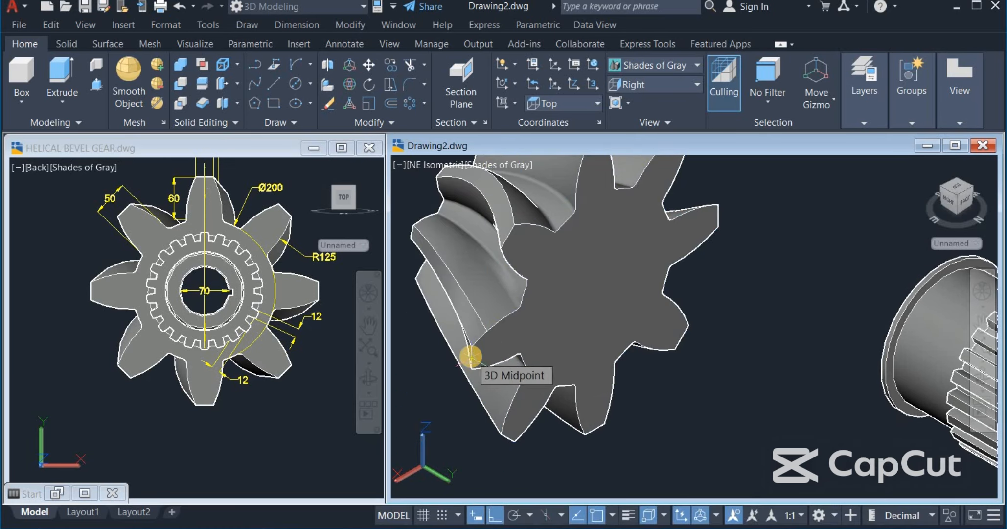
scroll(471, 355, up, 3)
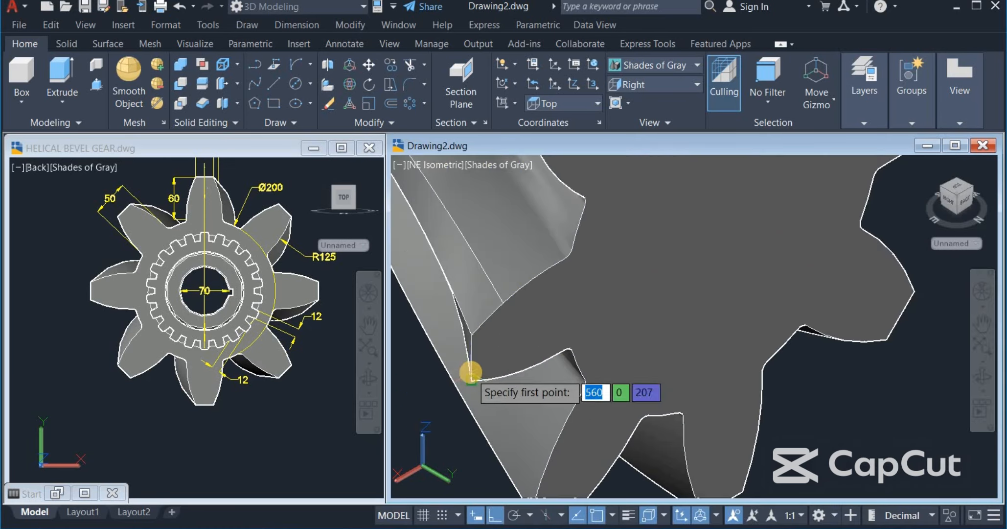
click(465, 362)
scroll(455, 372, down, 4)
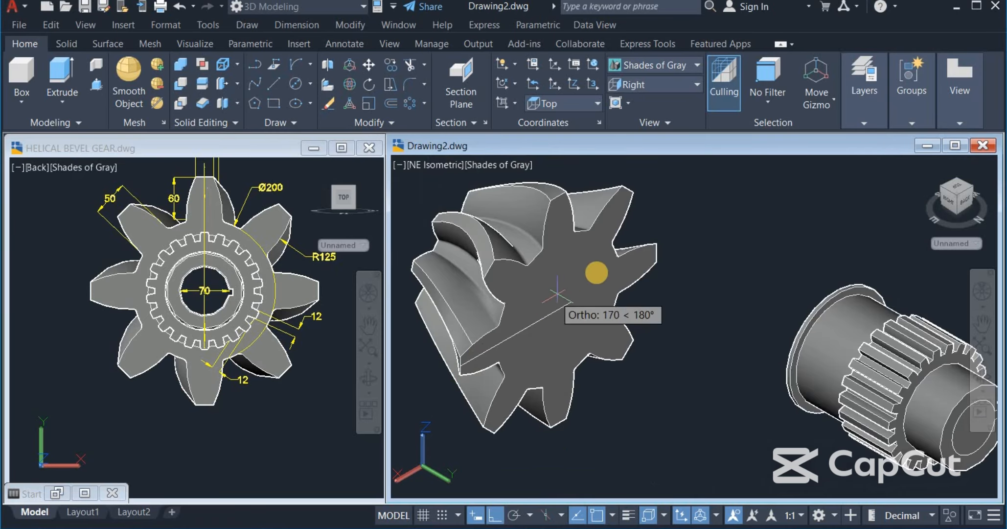
click(657, 253)
right_click(689, 219)
click(713, 224)
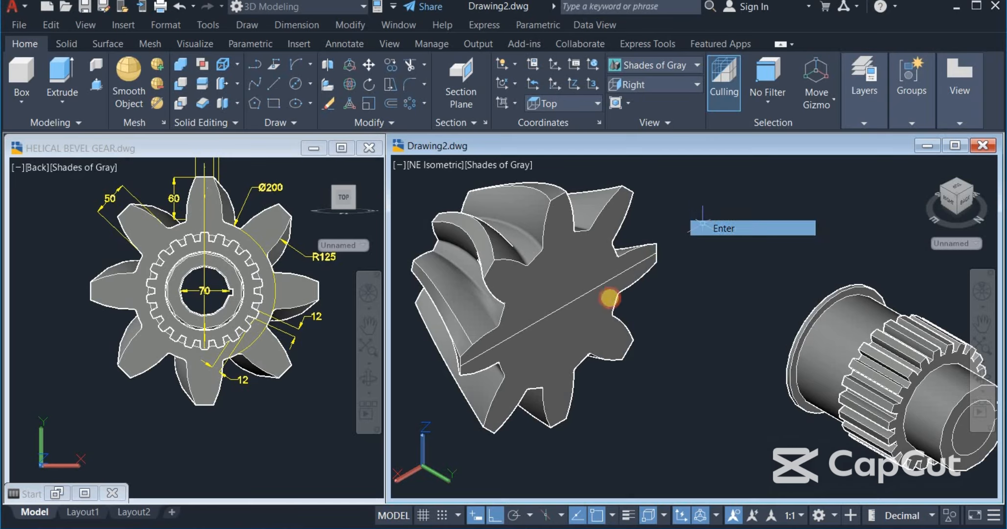
- Move the toothed shaft by the center of its collar's end face onto the midpoint of the line across the bevel gear's front face
scroll(538, 289, down, 2)
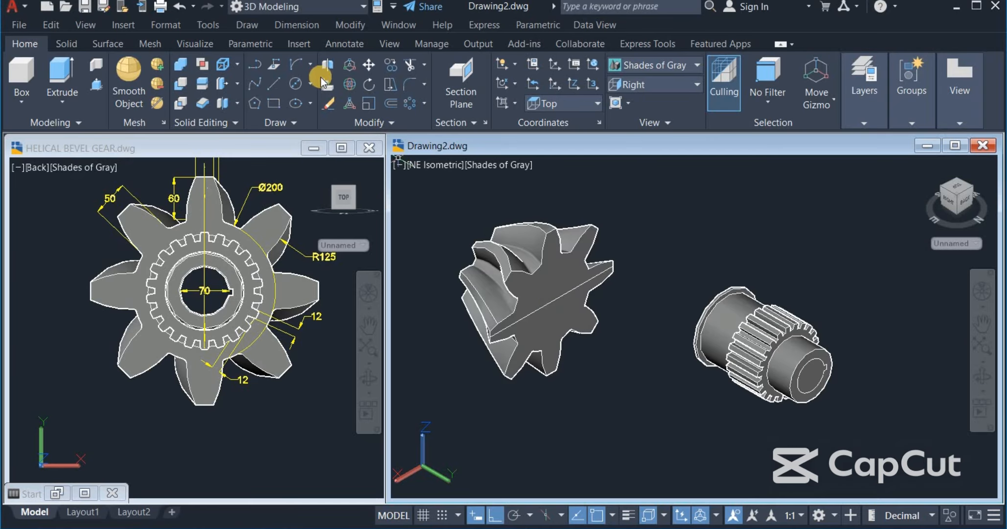
click(368, 63)
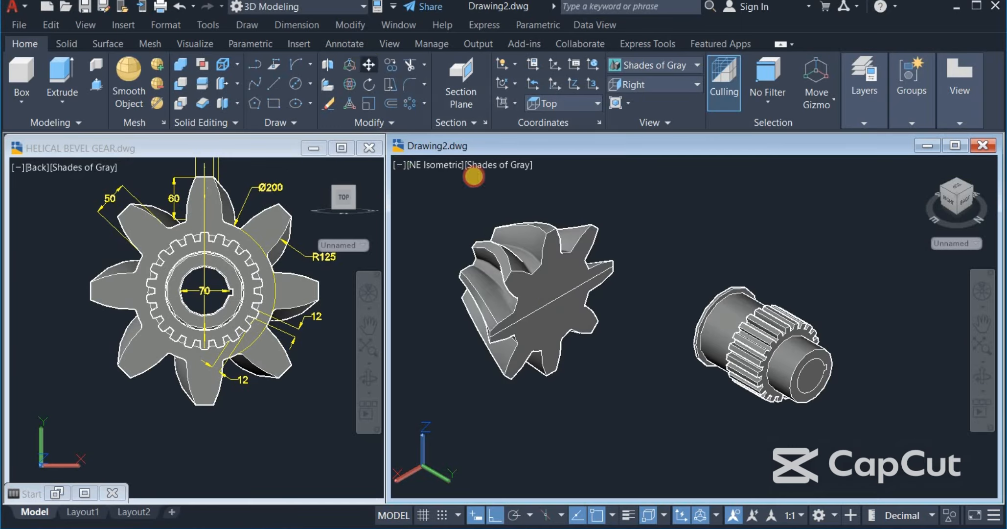
click(658, 251)
click(884, 423)
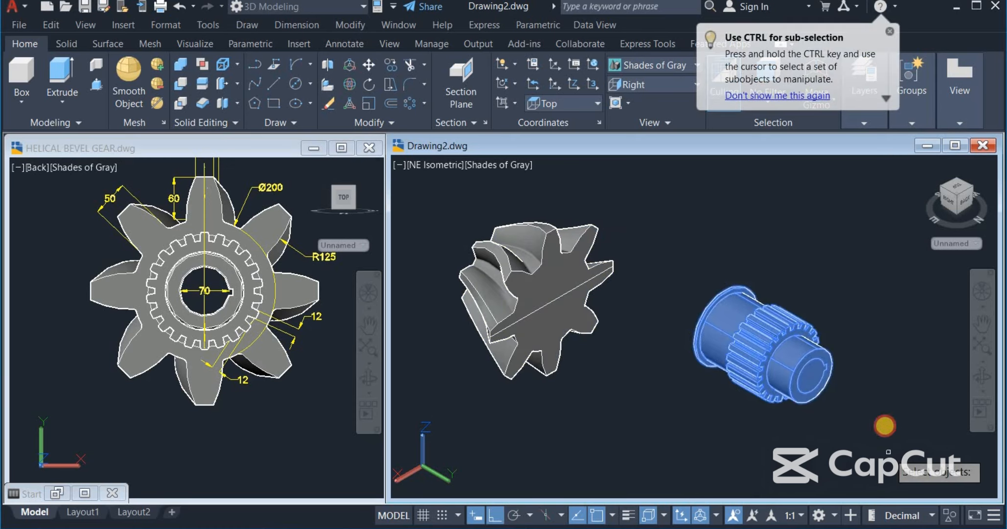
right_click(725, 275)
scroll(800, 317, up, 3)
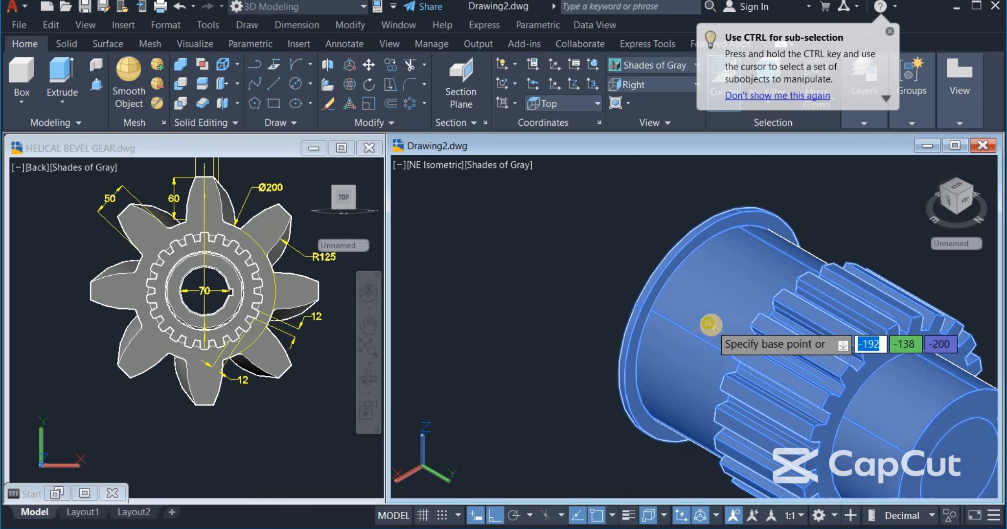
click(711, 325)
scroll(713, 326, down, 5)
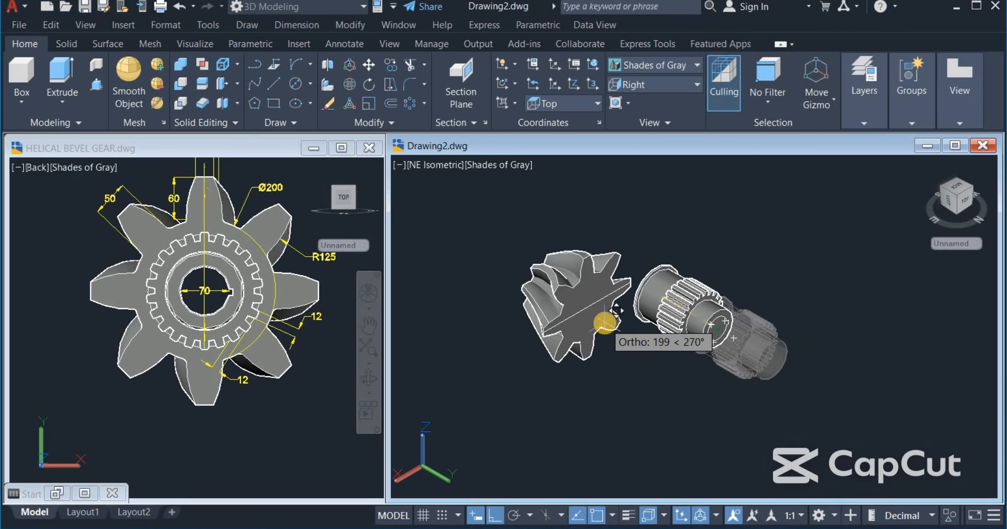
scroll(595, 322, up, 5)
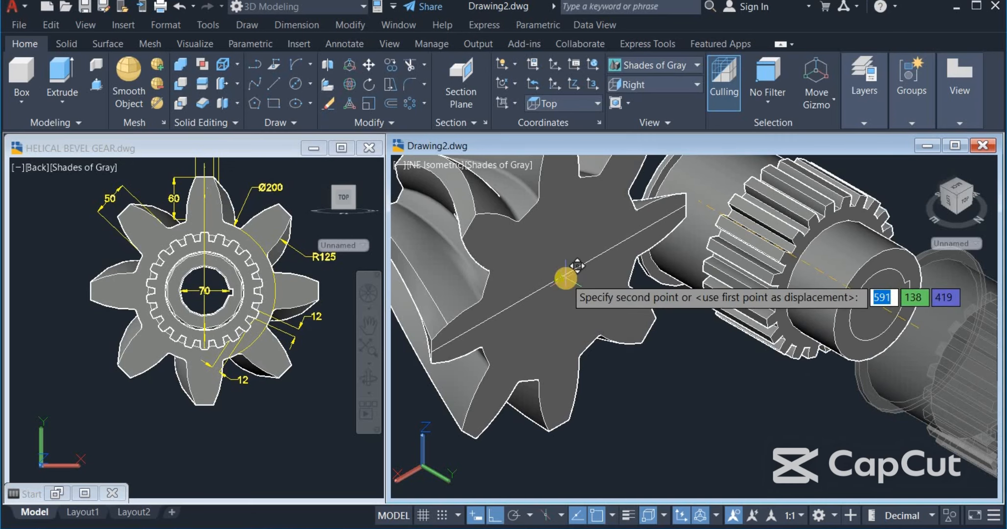
click(566, 278)
scroll(566, 272, down, 5)
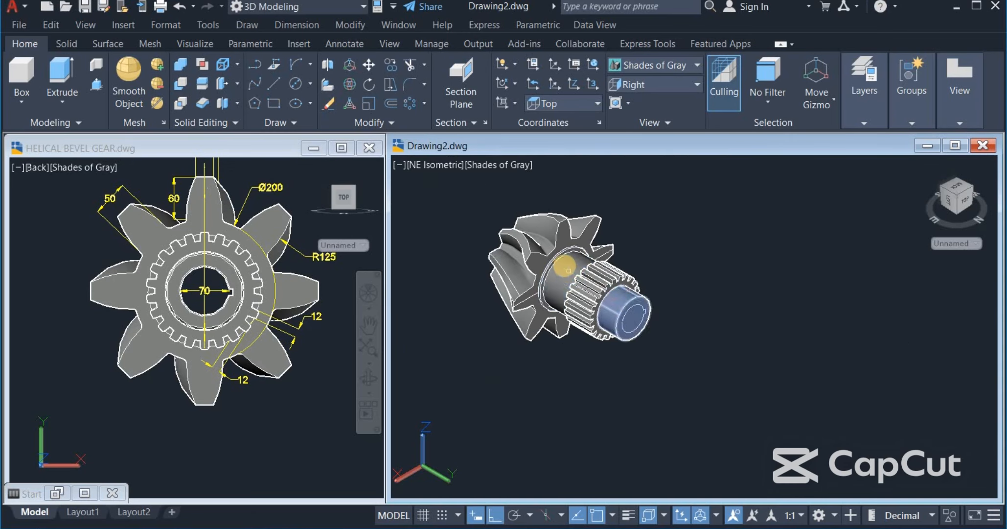
- Erase the reference line drawn across the bevel gear's front face
scroll(494, 334, up, 4)
click(495, 334)
scroll(512, 233, down, 2)
right_click(699, 246)
click(733, 250)
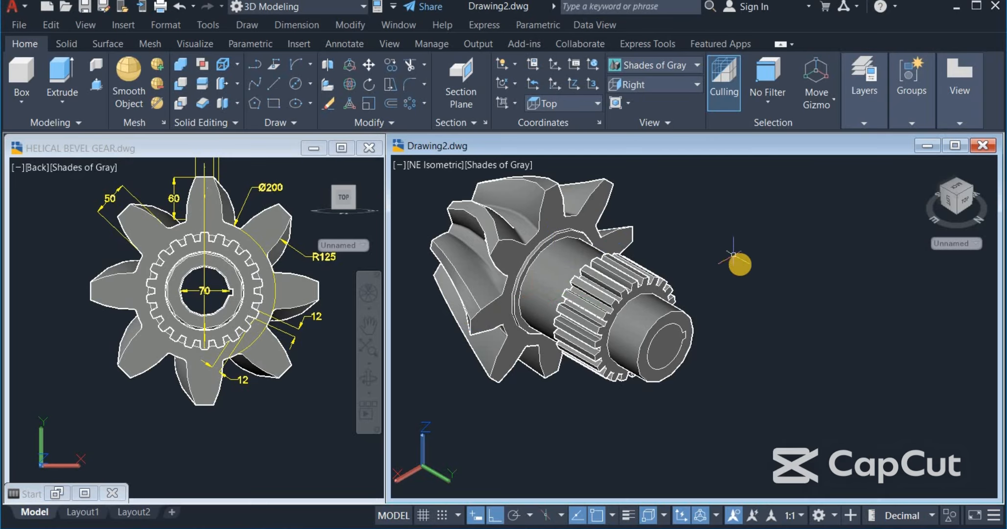
- Set the model to the Right view, showing the gear and attached shaft in side profile
middle_drag(734, 254, 791, 291)
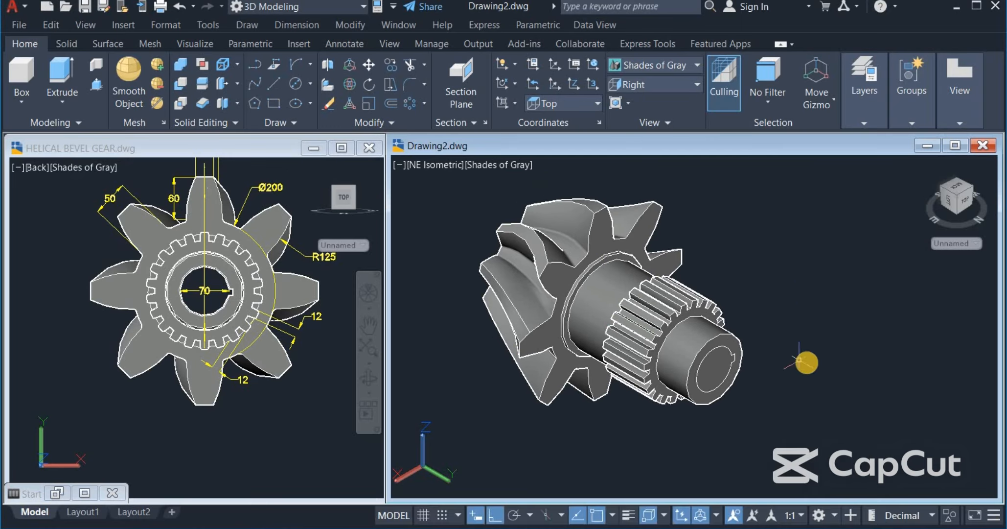
middle_drag(799, 360, 849, 370)
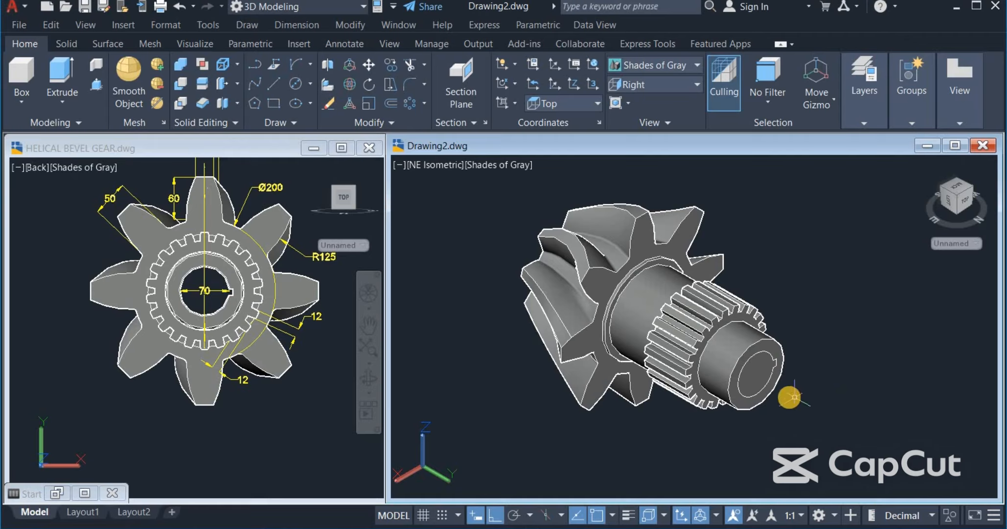
shift+middle_drag(762, 386, 707, 279)
right_click(705, 227)
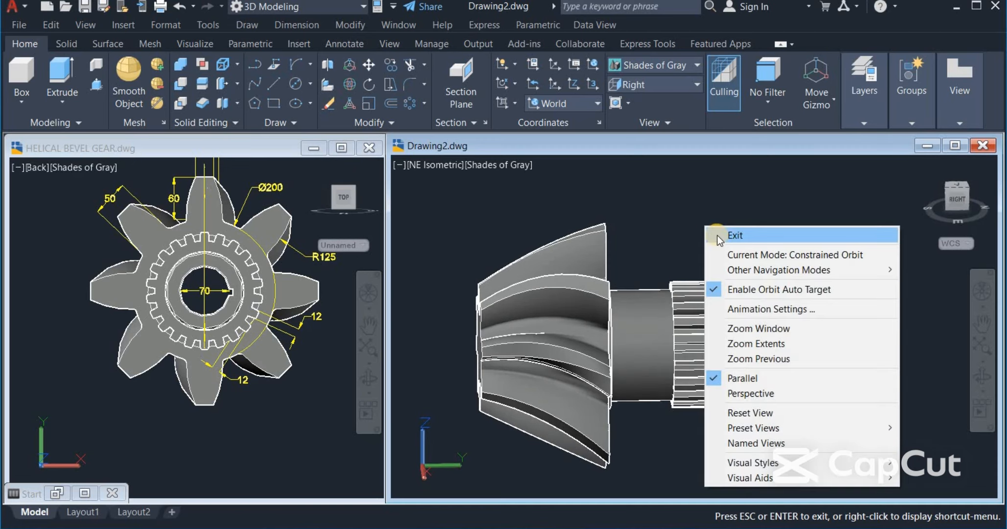
click(730, 235)
click(646, 88)
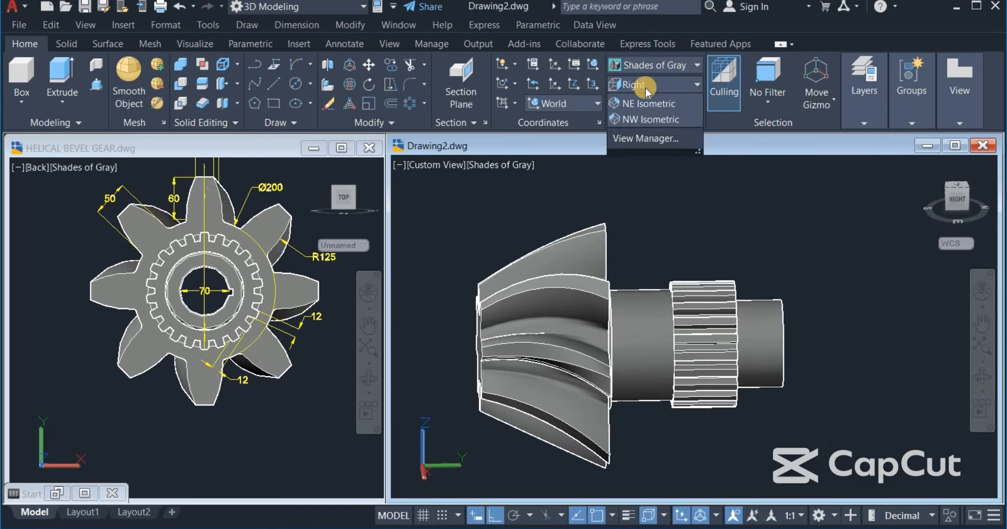
click(656, 156)
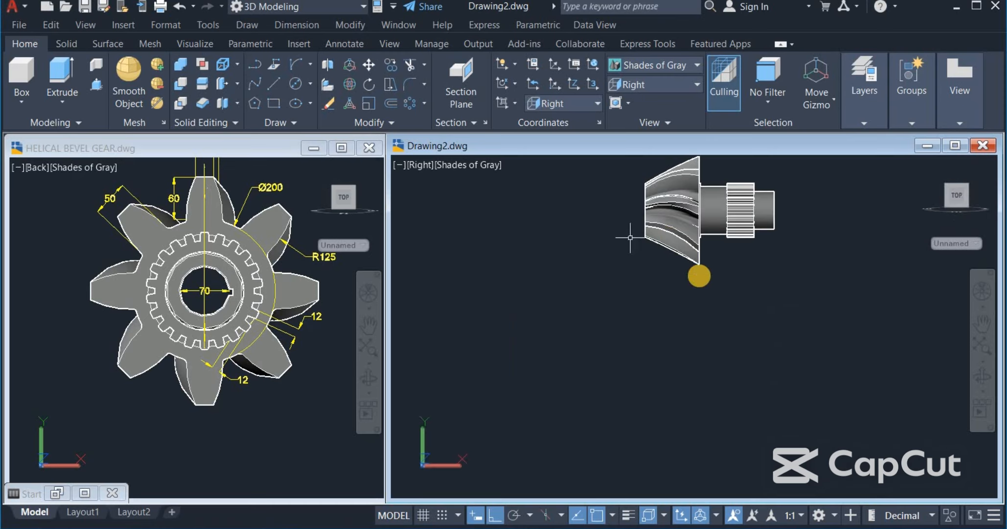
middle_drag(699, 277, 638, 370)
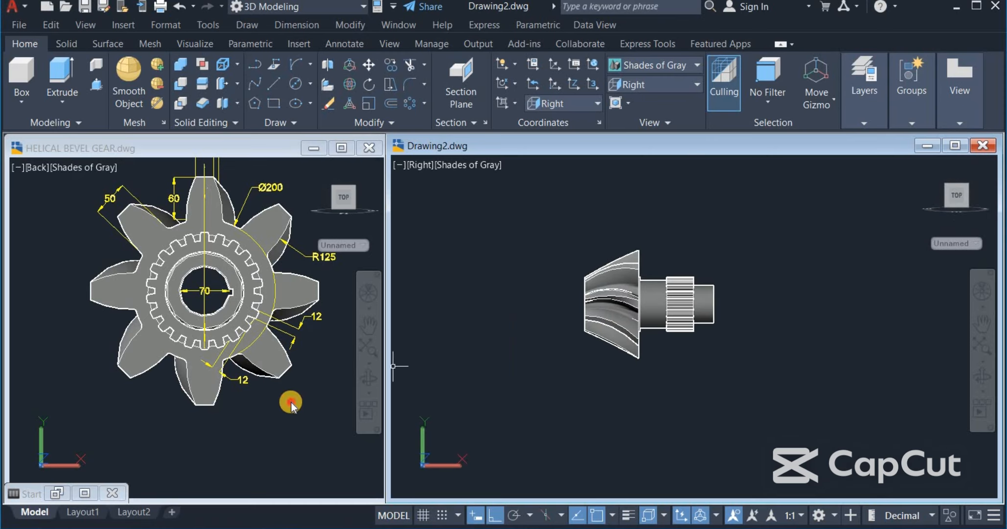
- Set the reference drawing to the Right view to show the shaft's length dimensions, and return to Drawing2
click(267, 410)
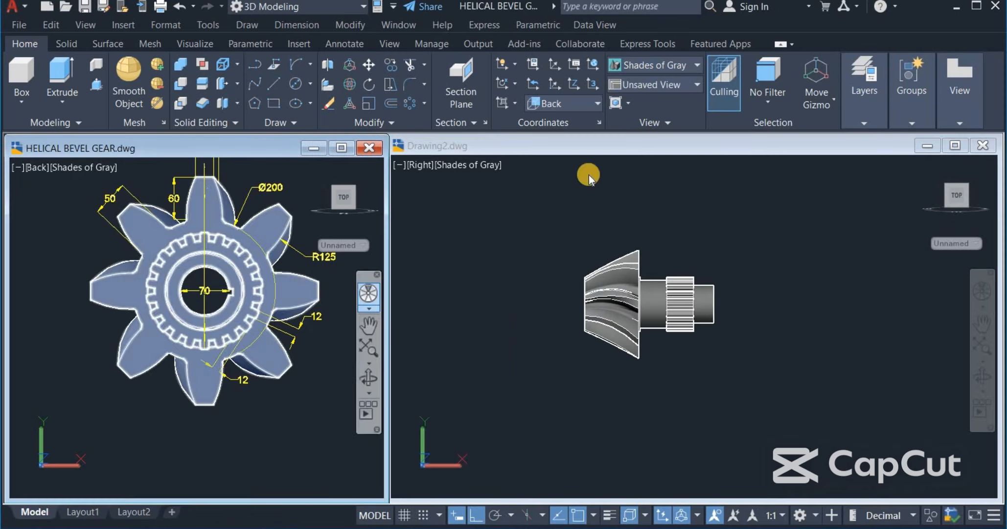
click(647, 86)
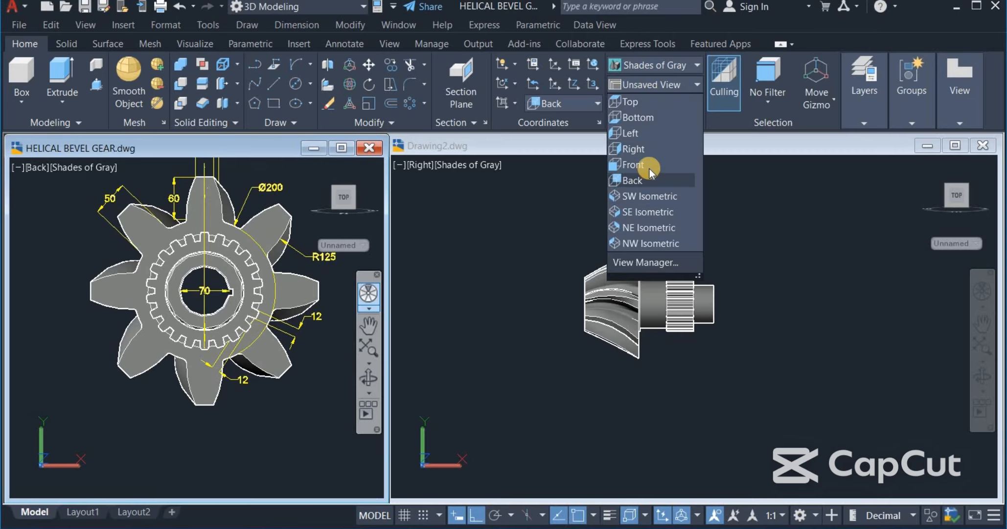
click(651, 148)
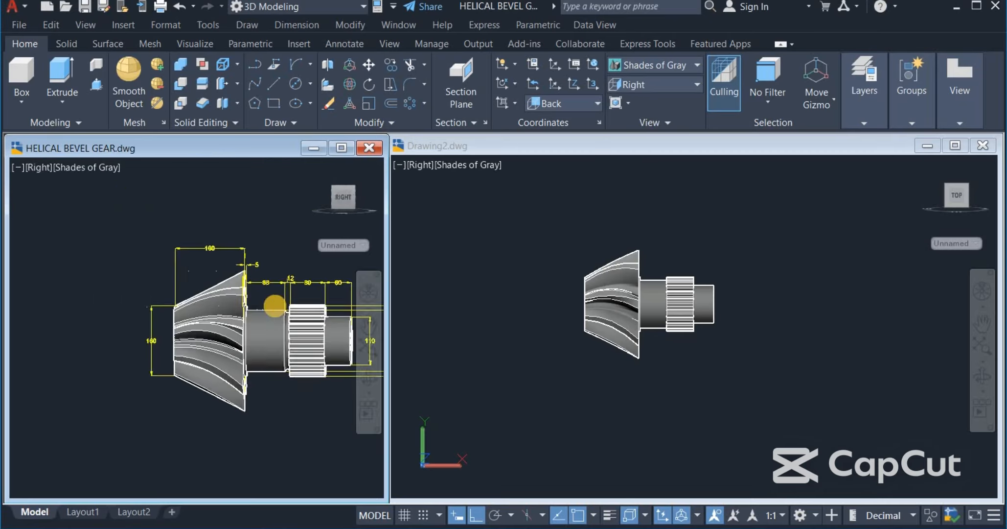
click(466, 250)
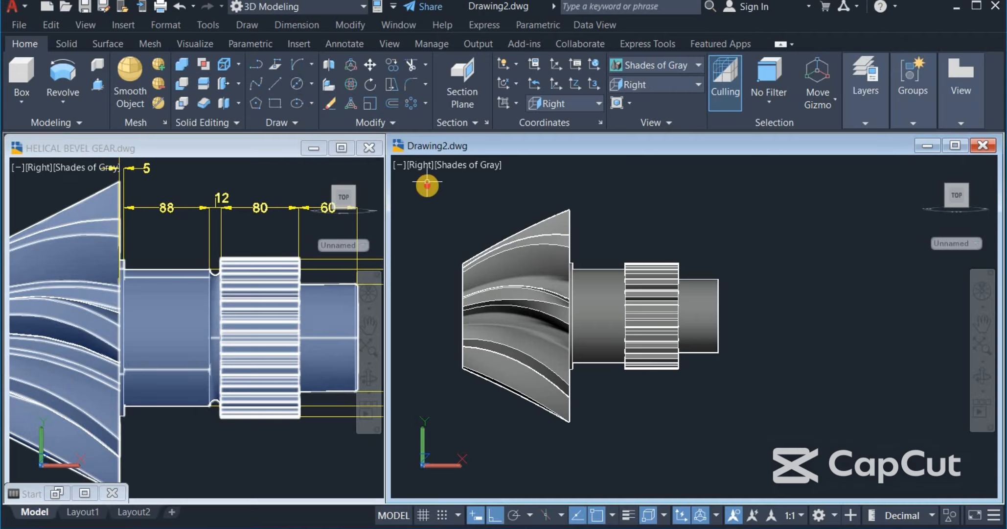
click(419, 194)
click(416, 196)
- Draw a circle with a diameter of 12 in the empty space beyond the shaft's free end
click(298, 81)
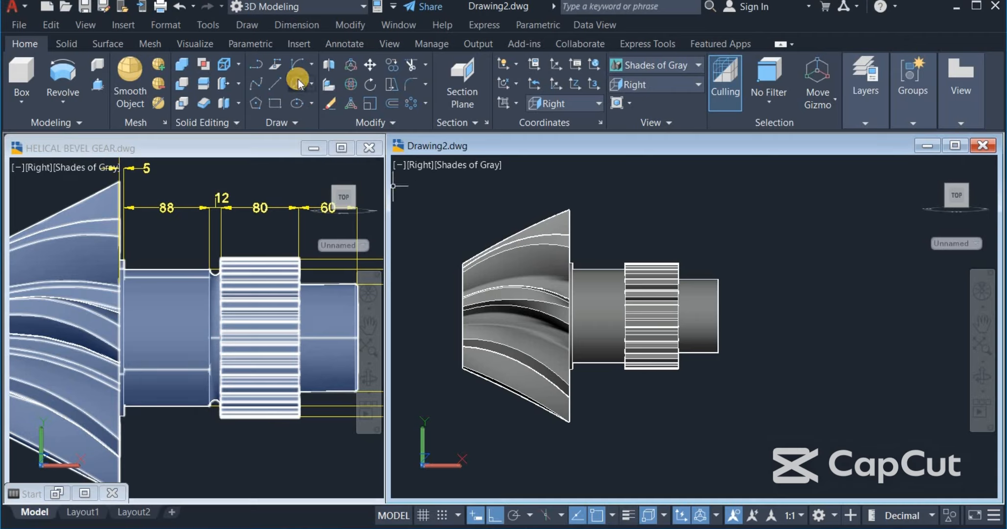
click(748, 240)
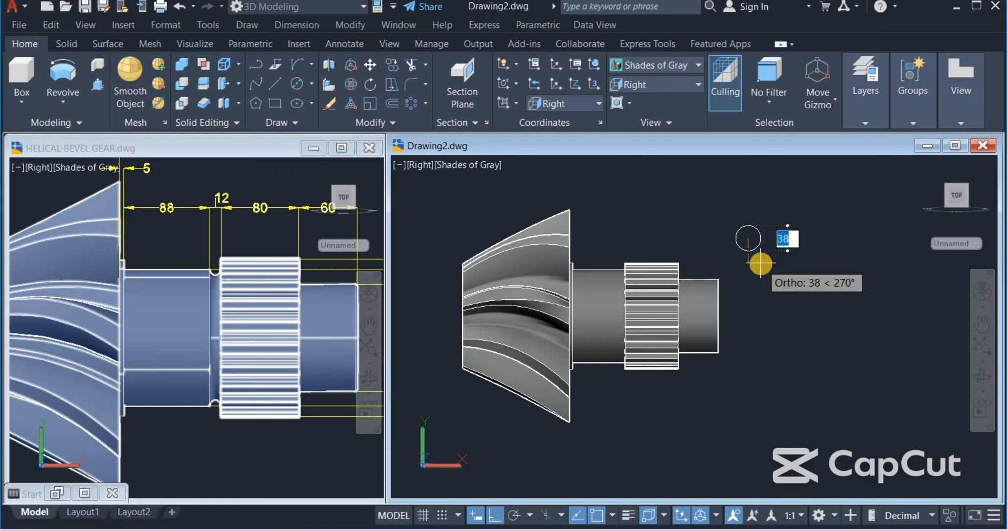
text(12)
key(Return)
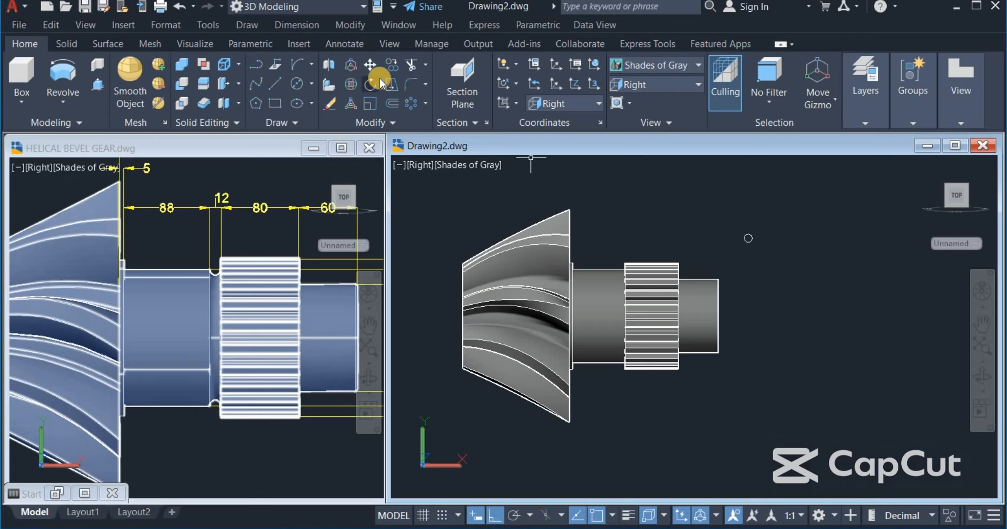
- Move the circle onto the shaft's upper edge, touching the thin collar next to the bevel gear
click(369, 66)
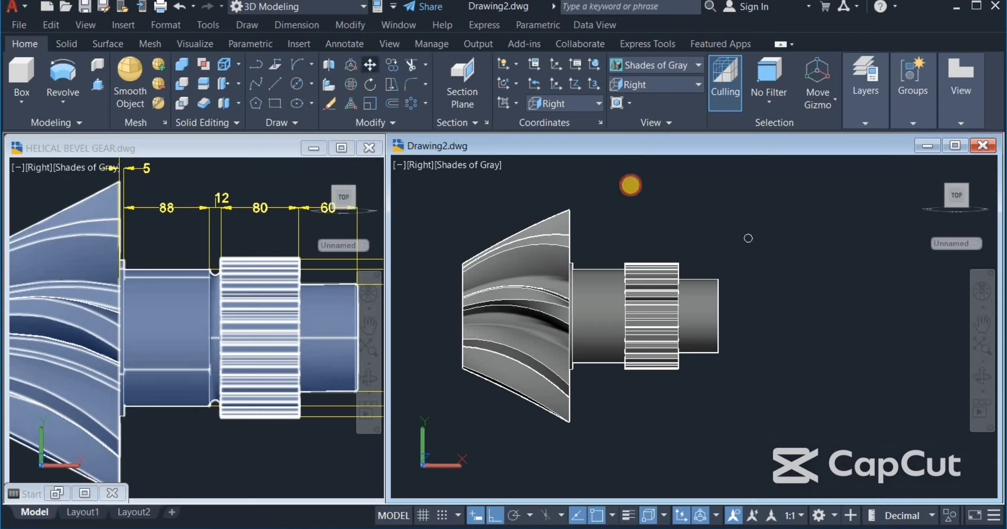
click(701, 209)
click(782, 248)
key(Return)
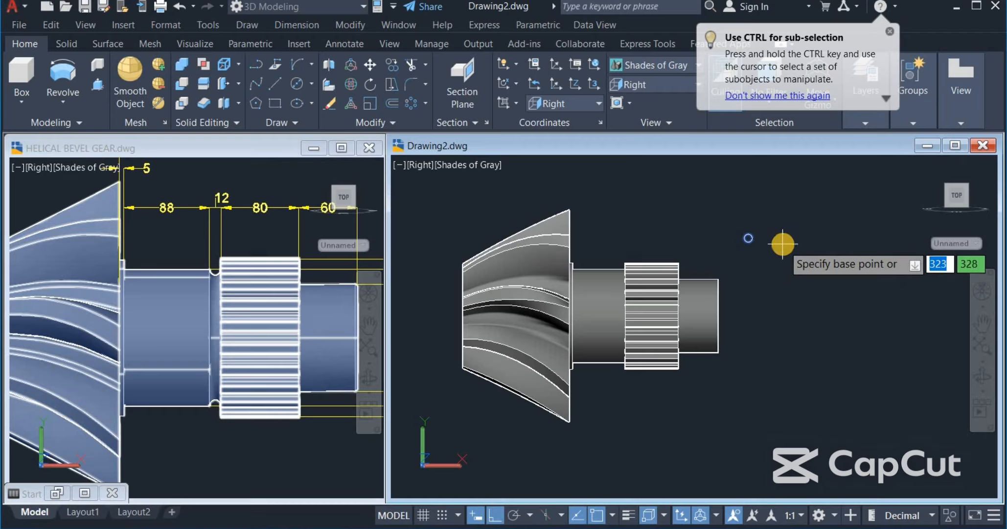
scroll(779, 242, up, 8)
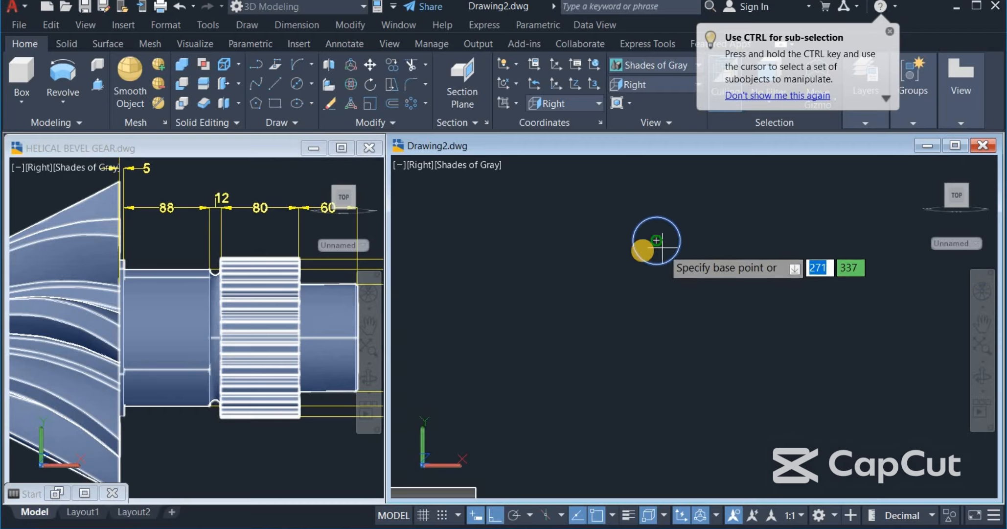
click(656, 240)
scroll(704, 245, down, 2)
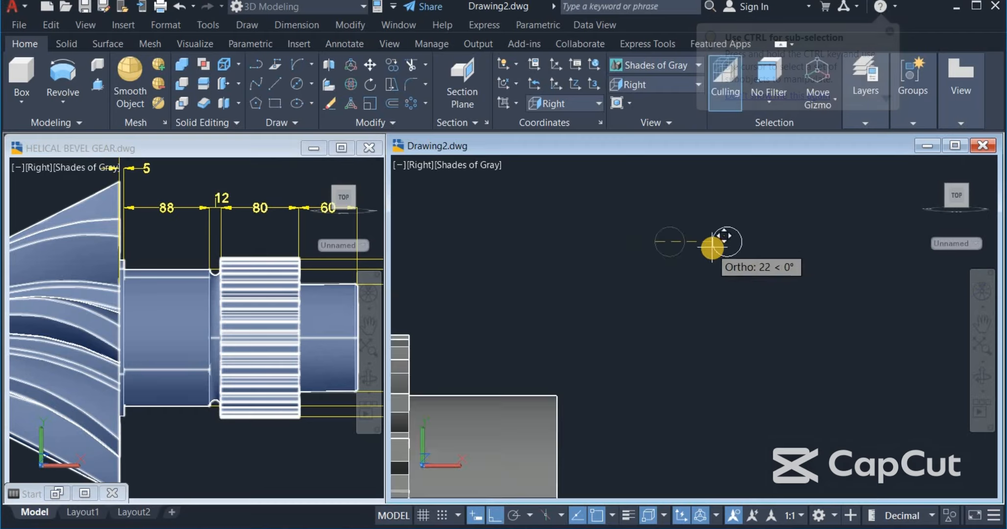
scroll(712, 247, down, 4)
scroll(546, 269, up, 4)
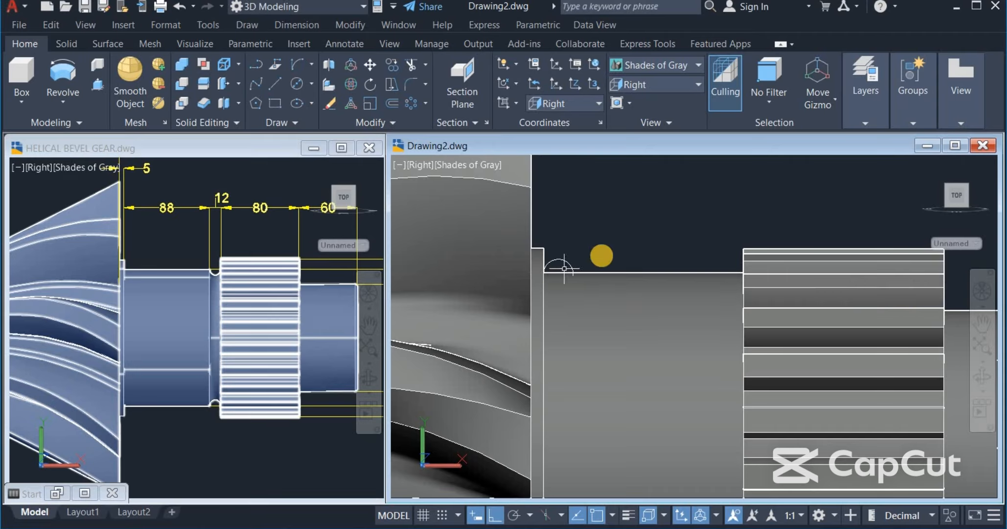
click(747, 260)
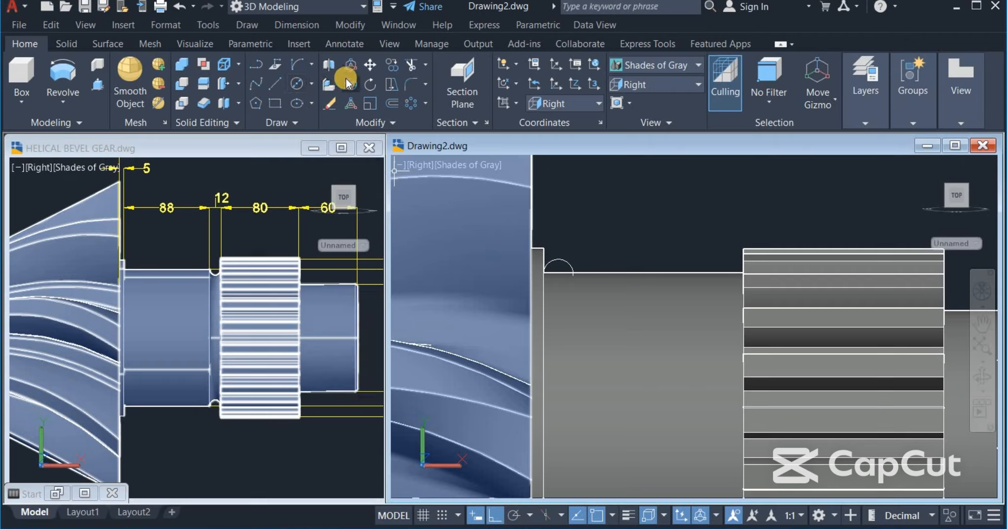
- Move the circle along the shaft's upper edge until it touches the side of the toothed section
click(370, 64)
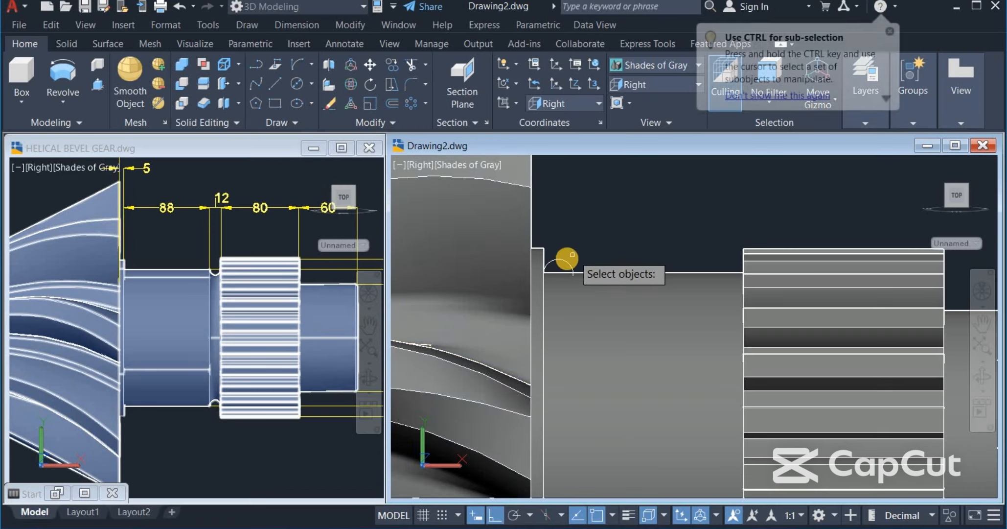
right_click(588, 236)
click(578, 270)
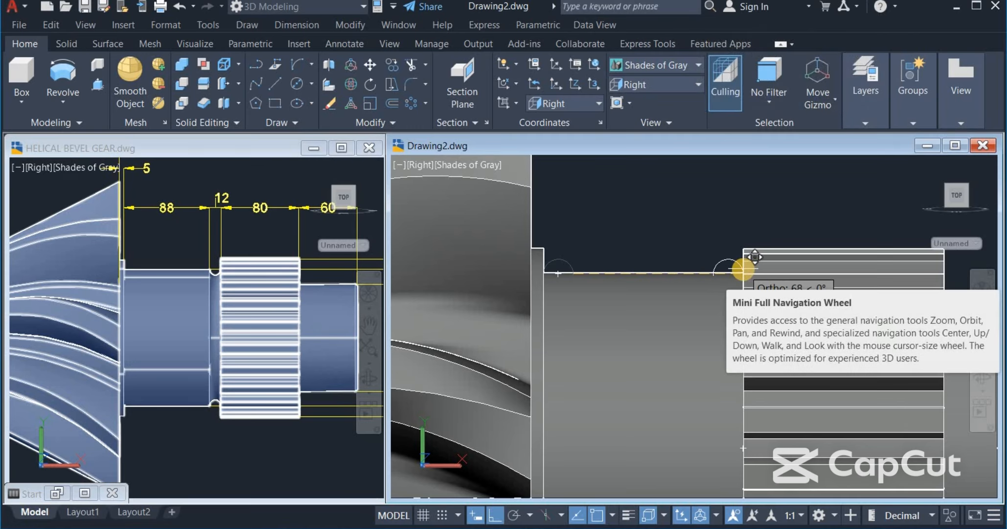
click(744, 269)
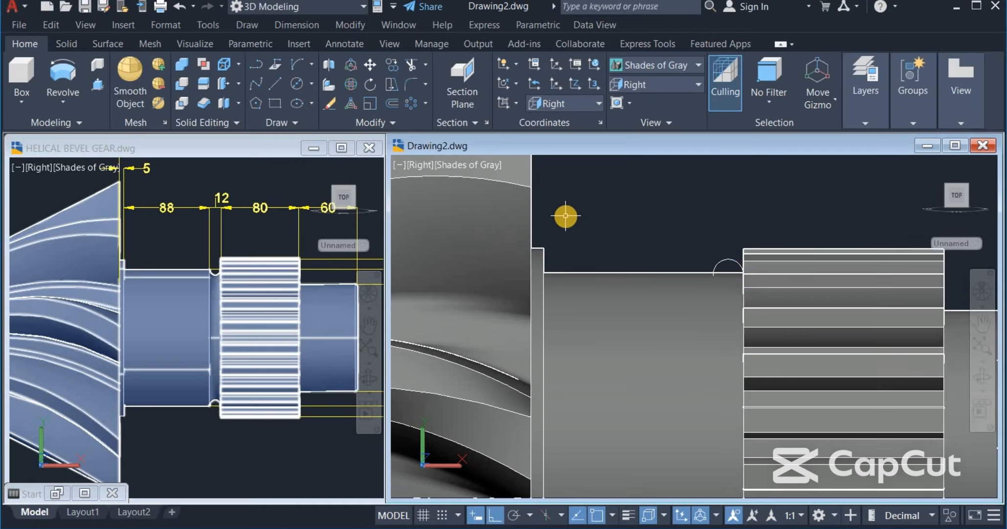
- Revolve the circle beside the toothed section 360 degrees about the shaft's central axis, from the free end's centre to the collar's centre
scroll(566, 216, down, 4)
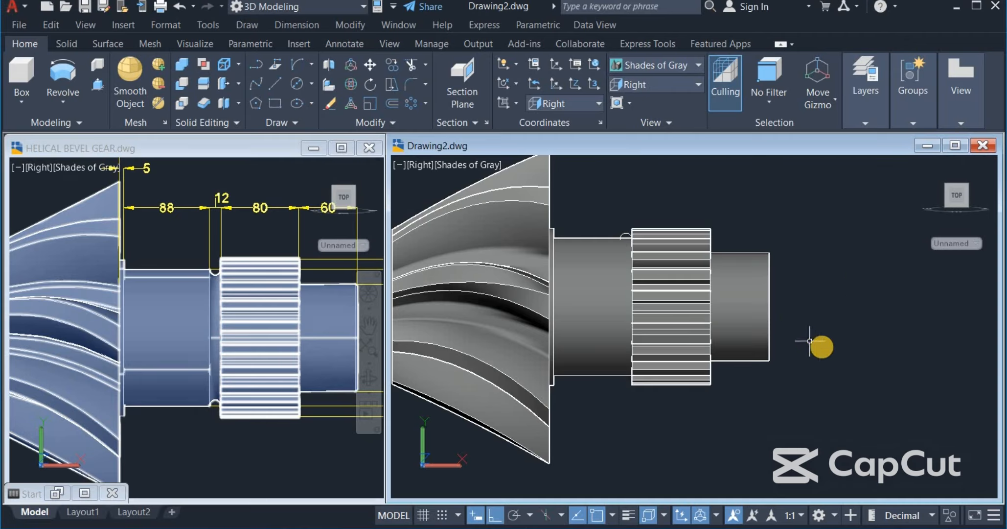
mouse_move(974, 382)
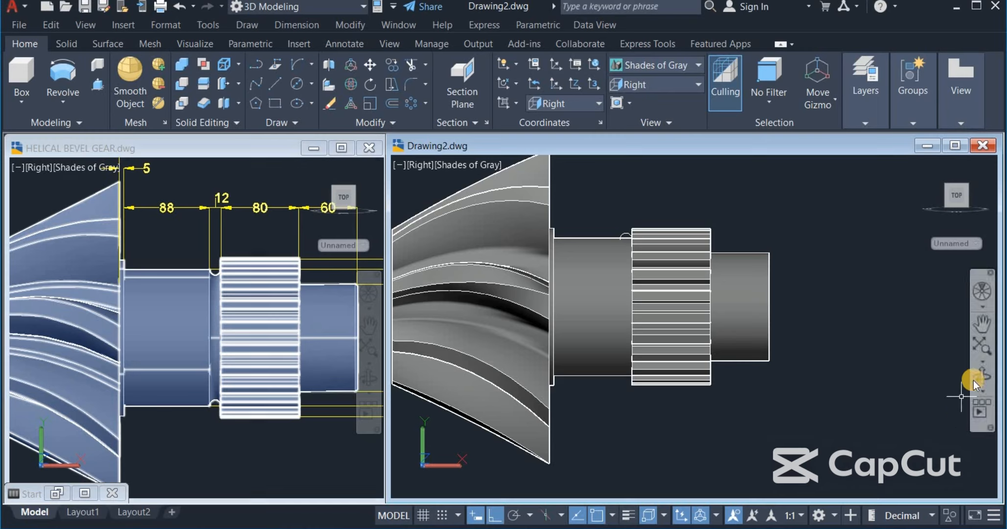
drag(914, 381, 844, 247)
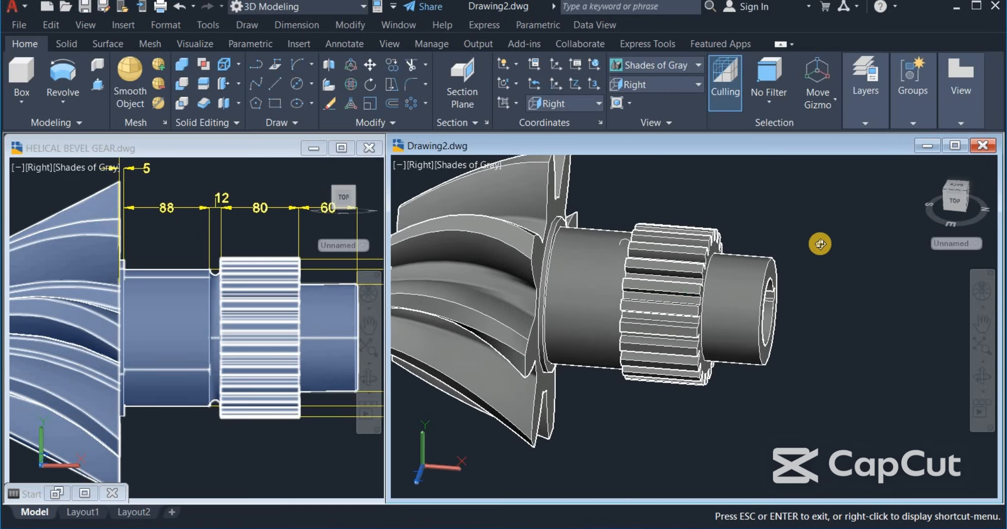
right_click(821, 244)
click(827, 252)
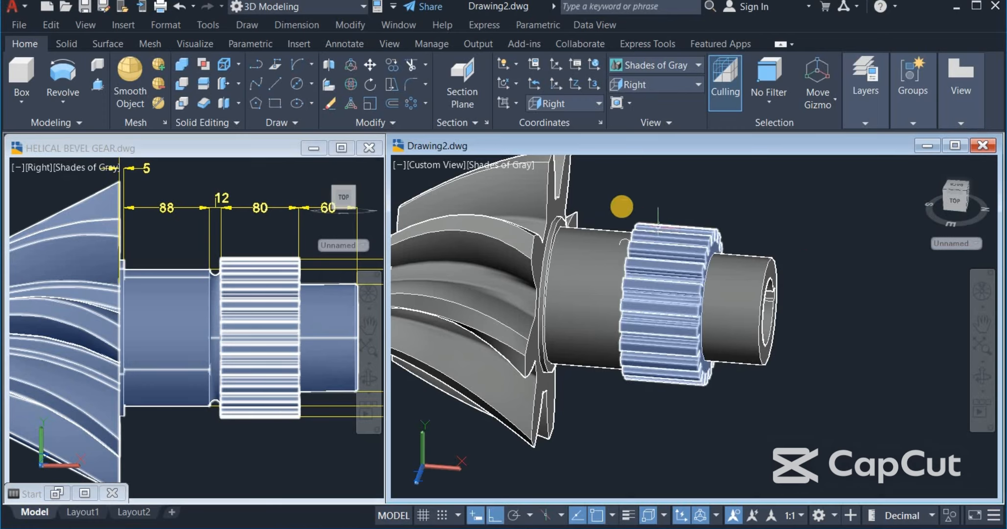
click(615, 329)
key(Escape)
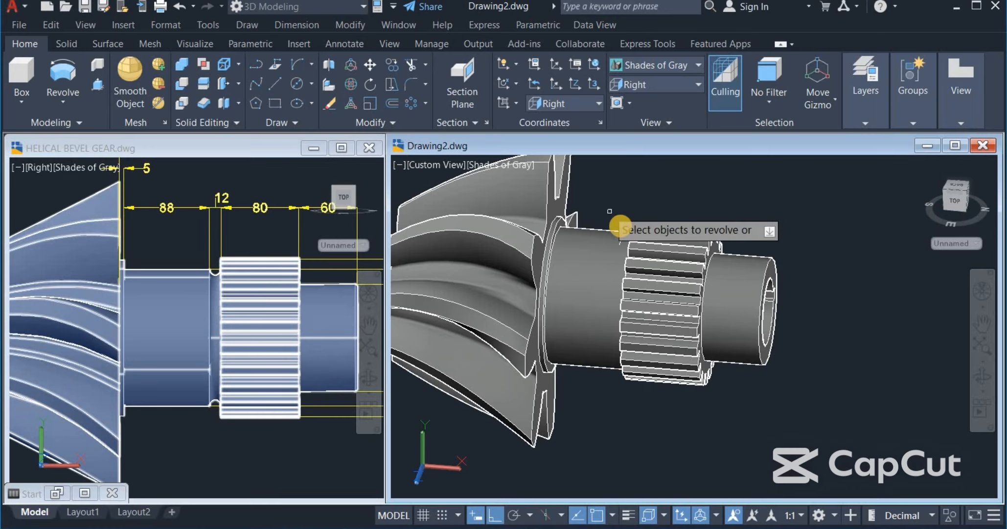
right_click(655, 196)
click(688, 205)
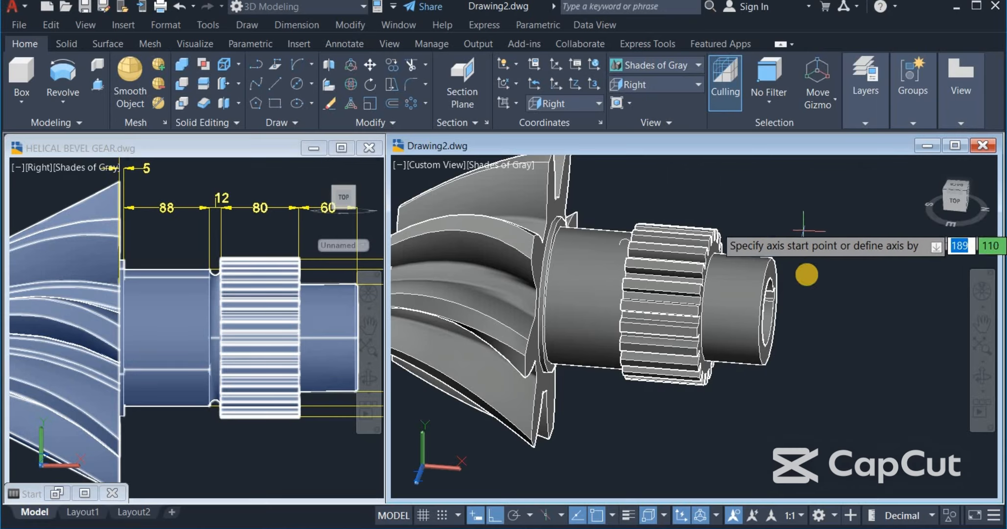
click(771, 313)
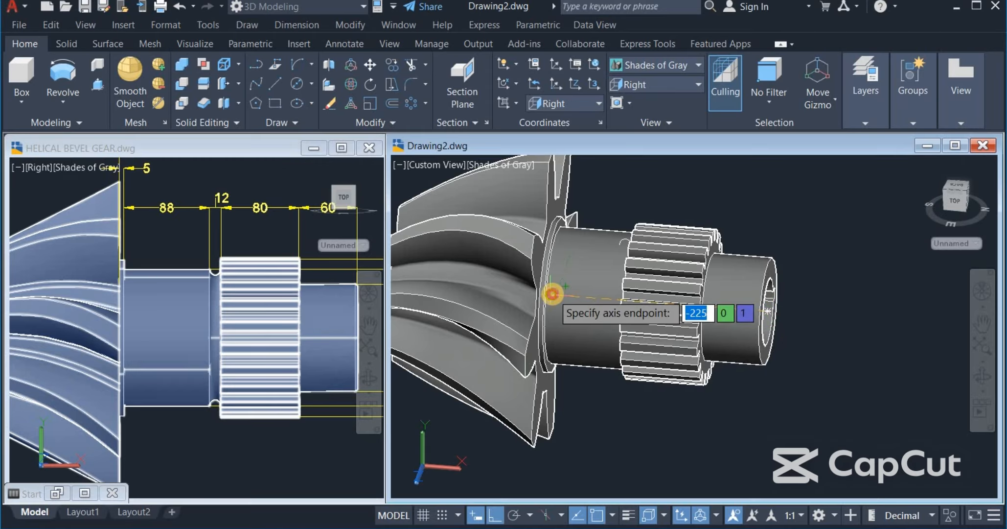
click(552, 294)
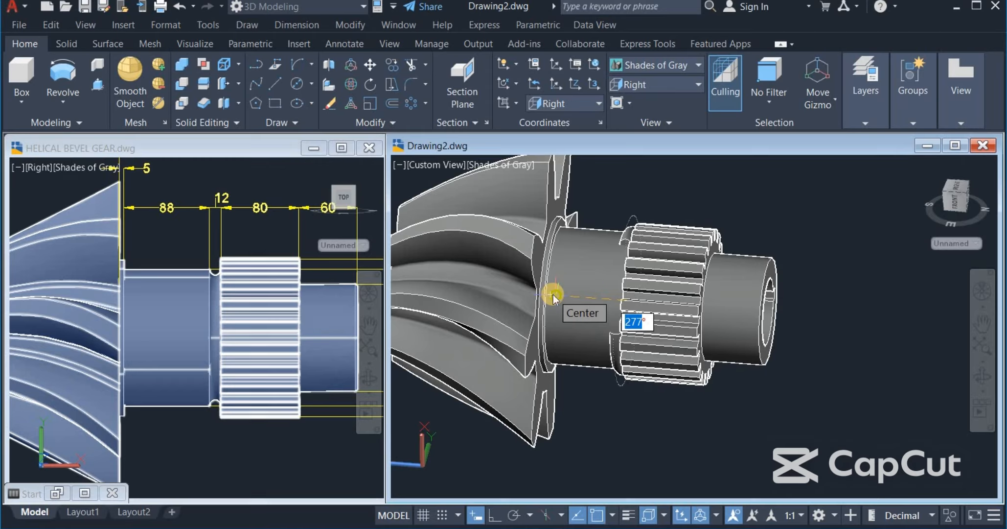
click(553, 294)
text(360)
key(Return)
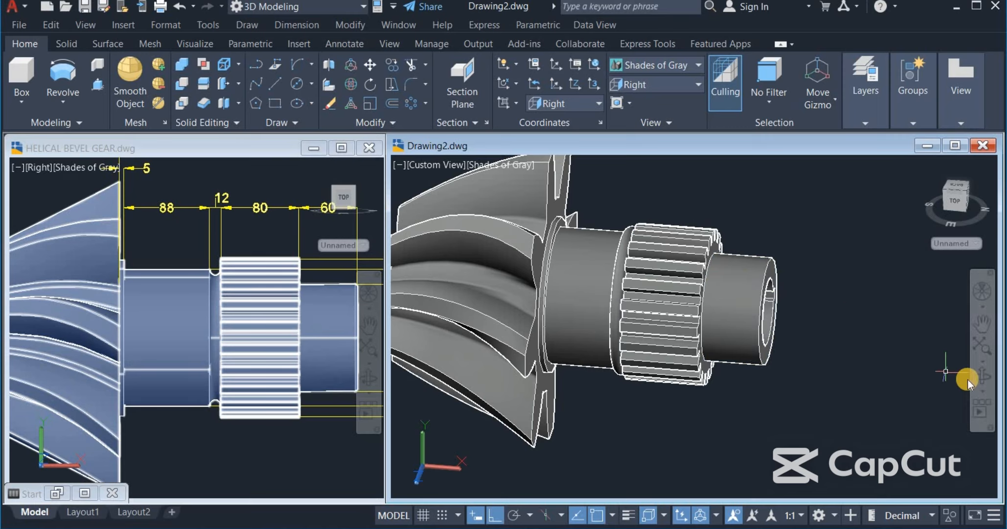
- Union the bevel gear, the plain shaft sections and the toothed section into one solid, leaving out the revolved ring
scroll(835, 352, down, 3)
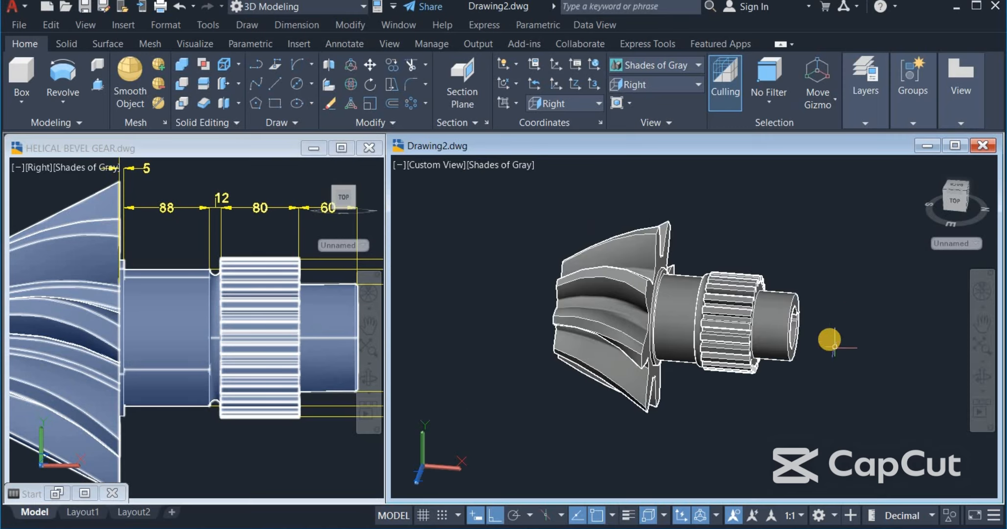
click(182, 65)
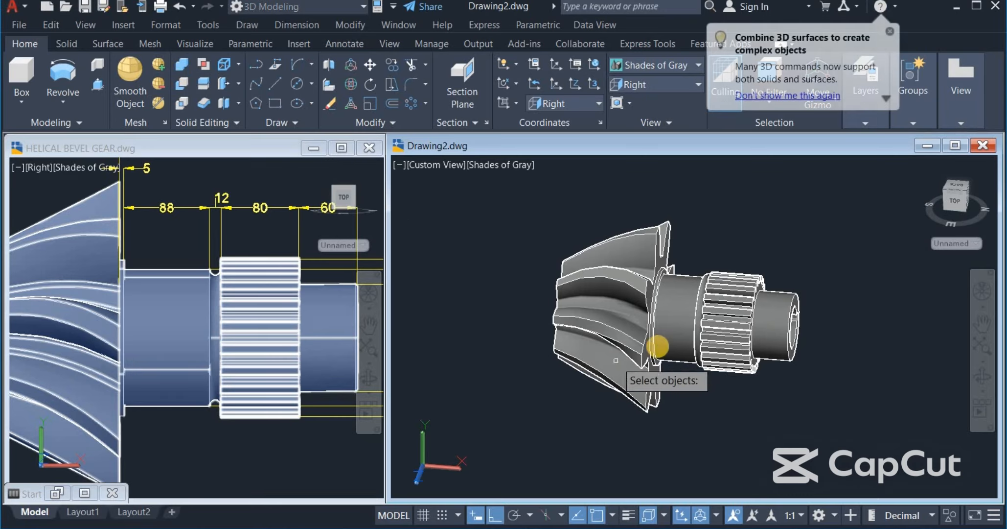
click(669, 335)
click(621, 391)
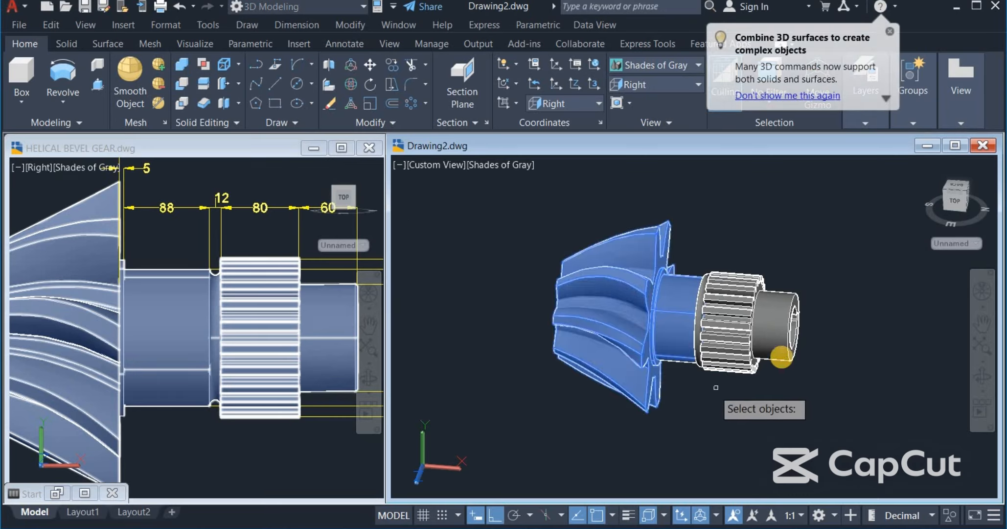
click(732, 342)
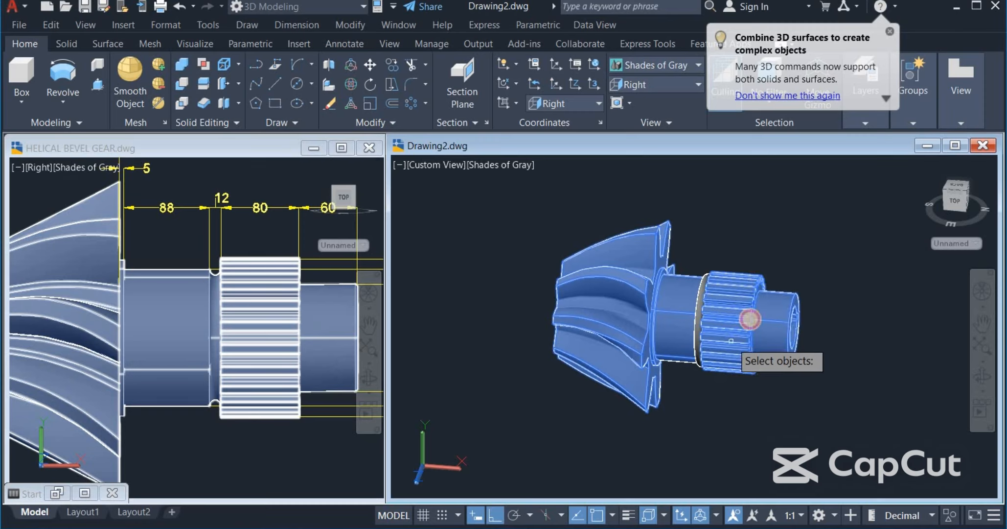
key(Return)
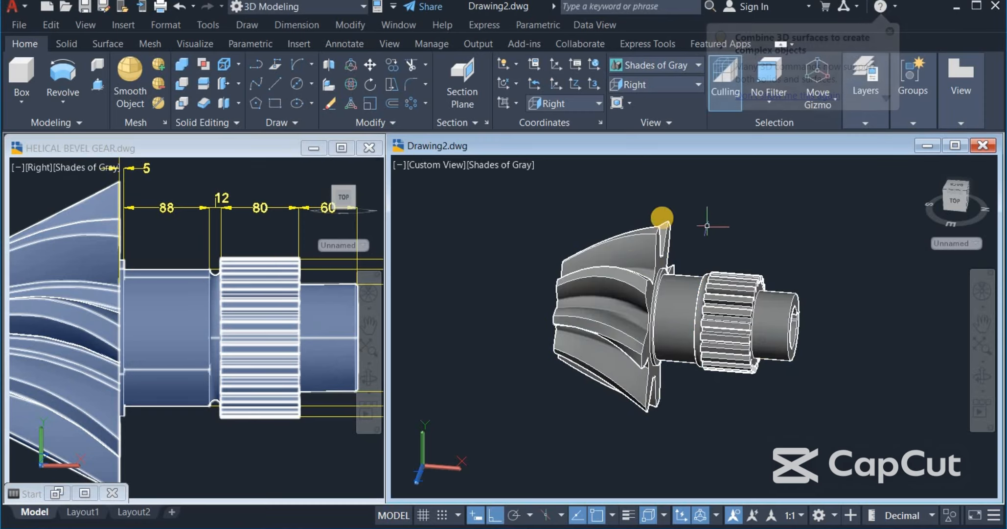
- Subtract the revolved ring from the united gear body to cut the round groove beside the toothed section
click(673, 351)
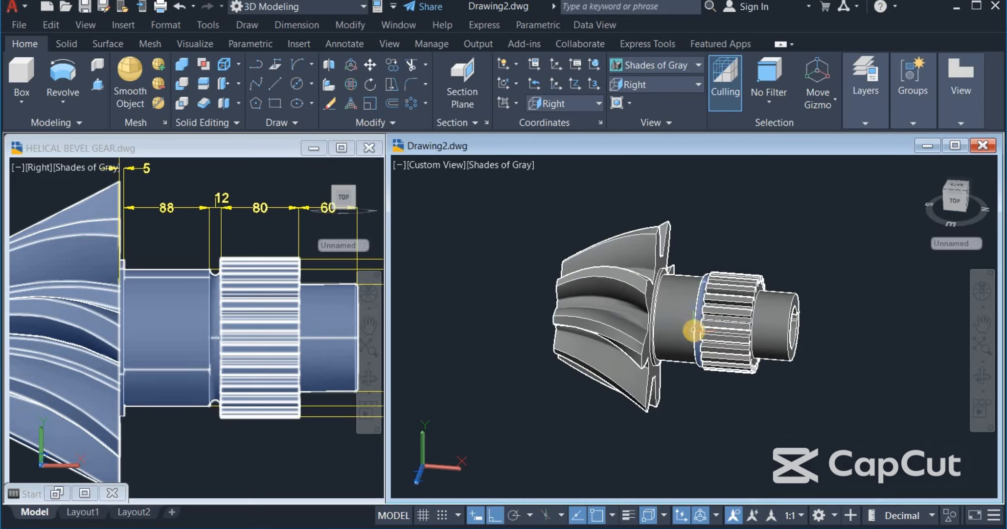
click(661, 367)
key(Escape)
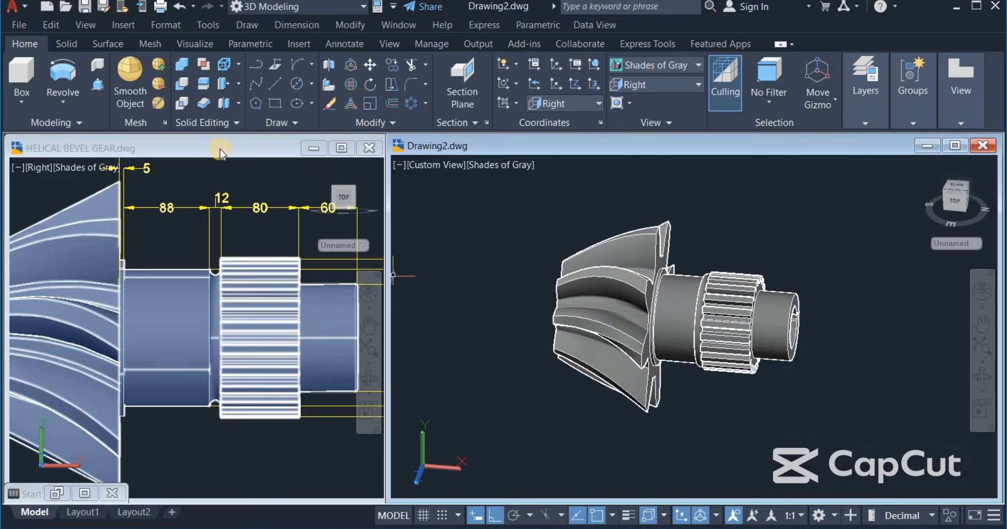
click(185, 84)
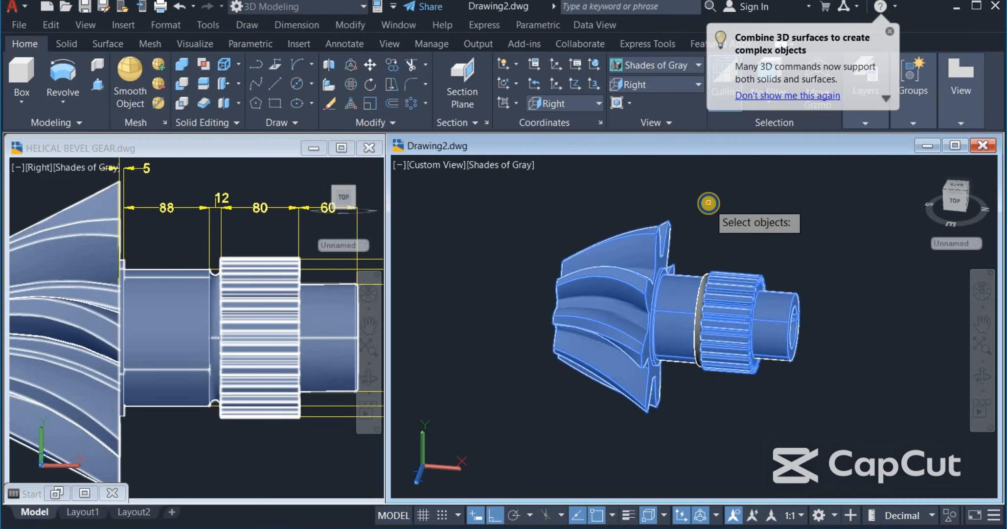
scroll(651, 319, up, 4)
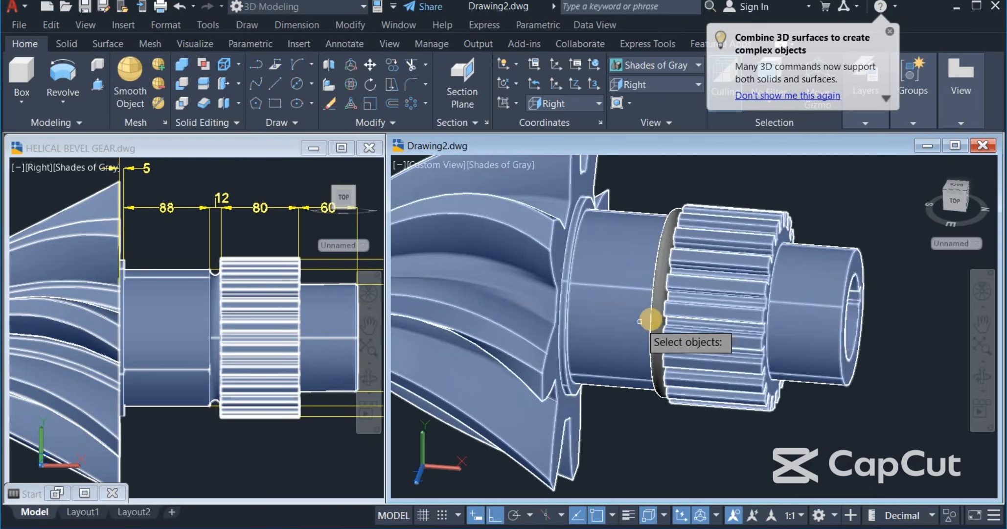
click(656, 317)
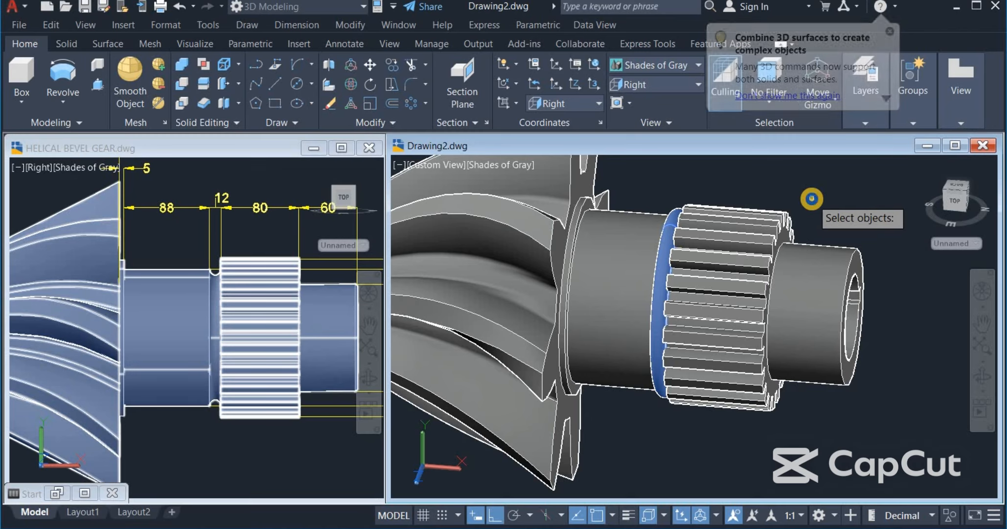
key(Return)
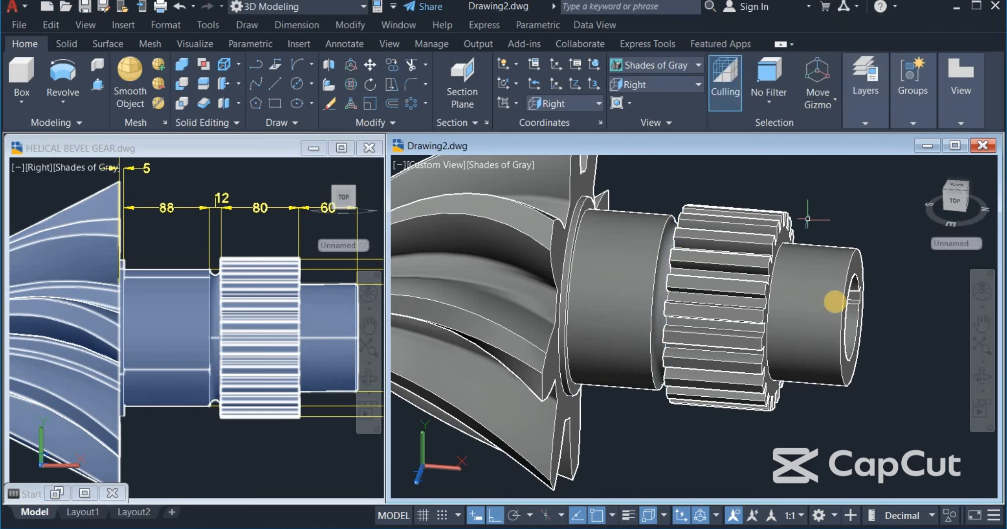
- Orbit the model to check the groove and restore the Right view
click(983, 374)
drag(776, 333, 723, 387)
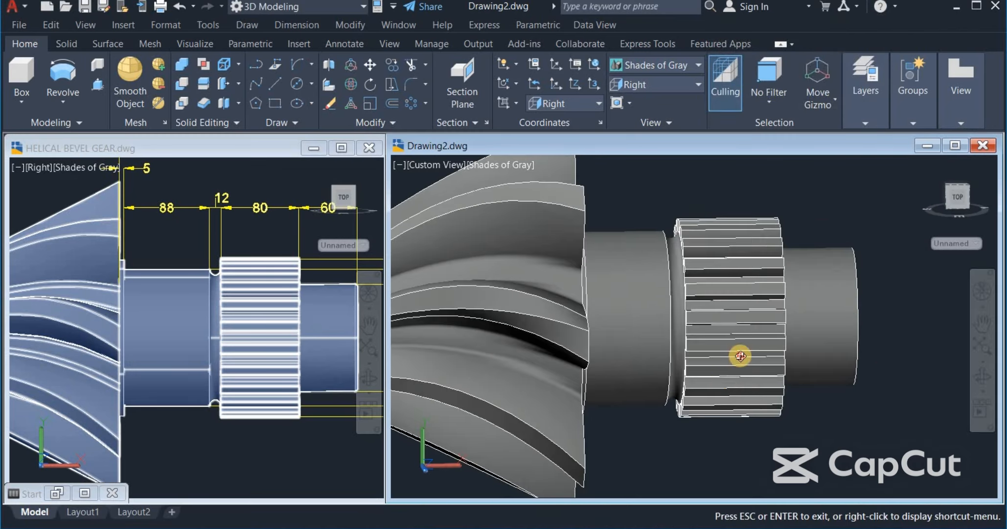
drag(741, 356, 725, 386)
click(651, 85)
click(639, 145)
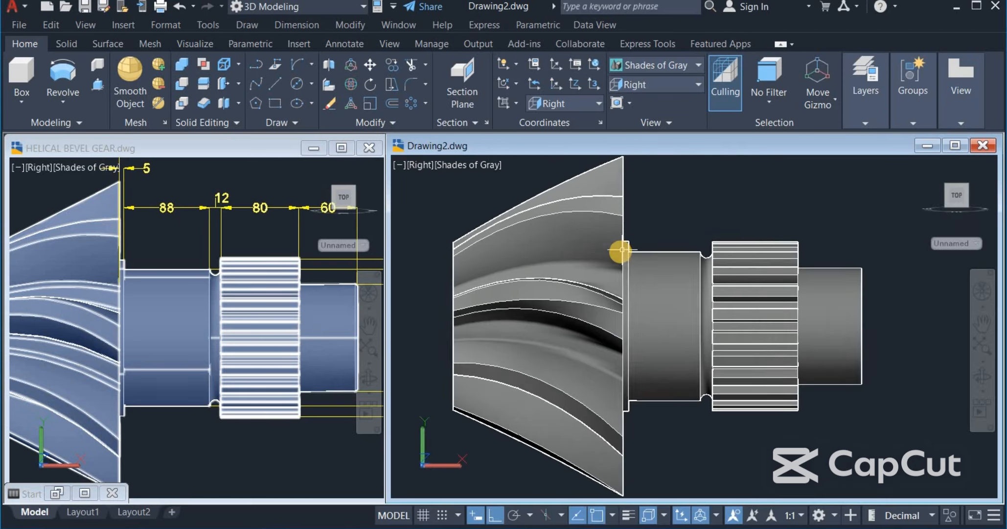
scroll(622, 249, down, 2)
middle_drag(622, 261, 554, 277)
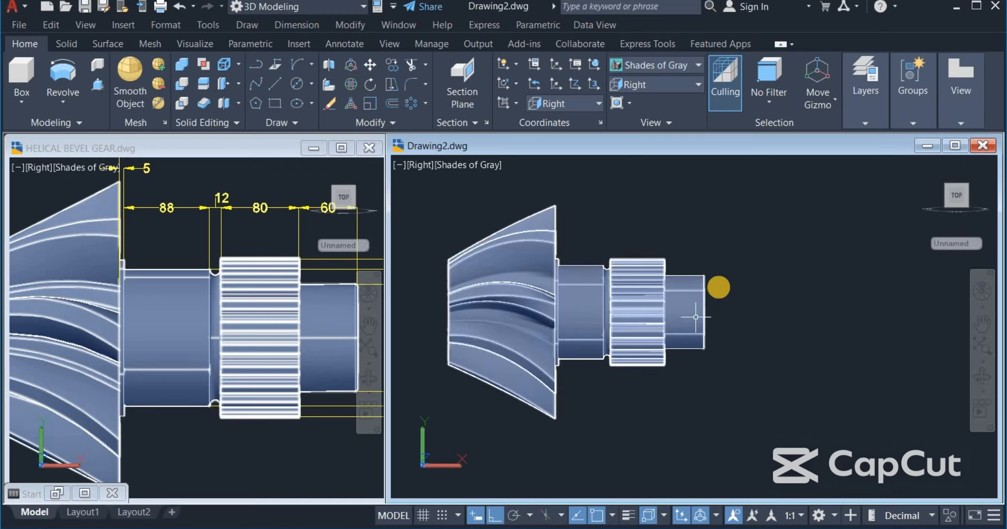
- Draw a 3 by 3 square in the empty space beyond the shaft's free end
click(274, 104)
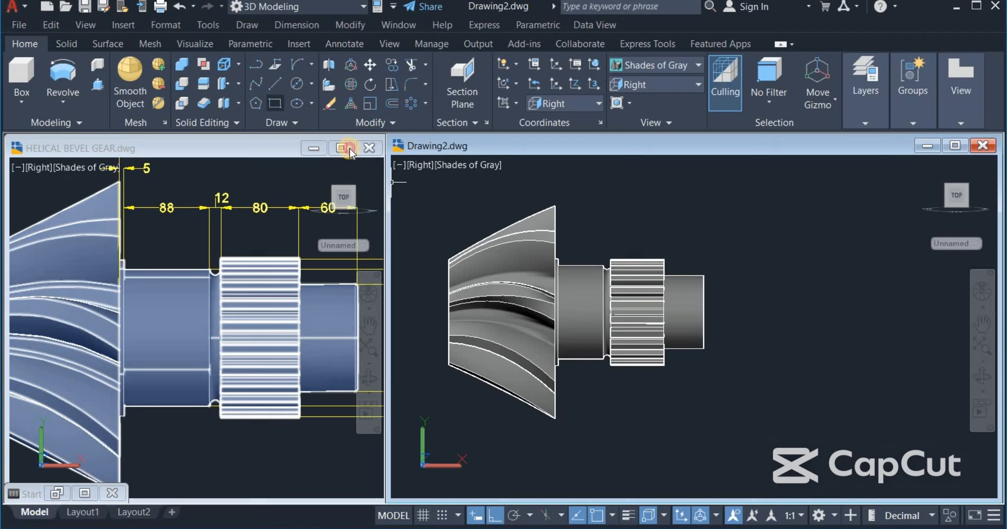
click(775, 276)
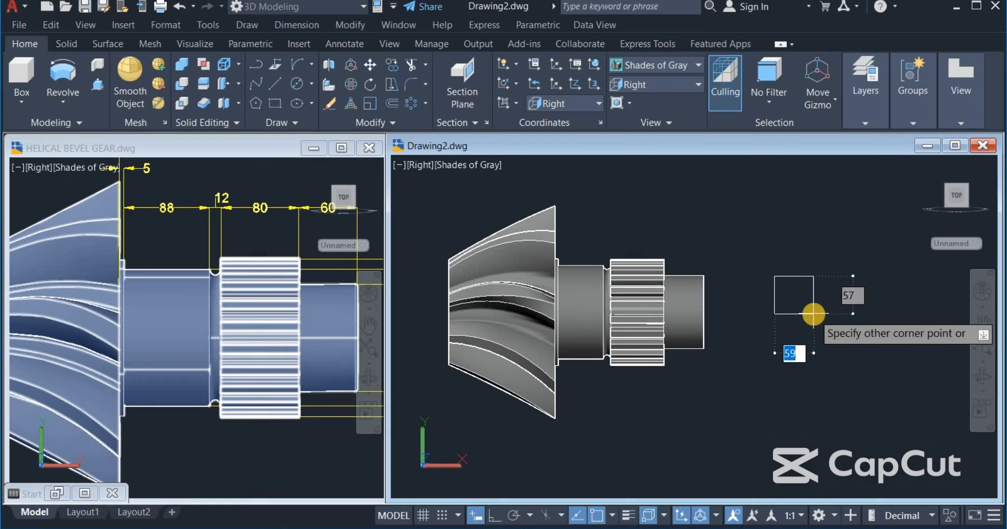
text(3)
key(Tab)
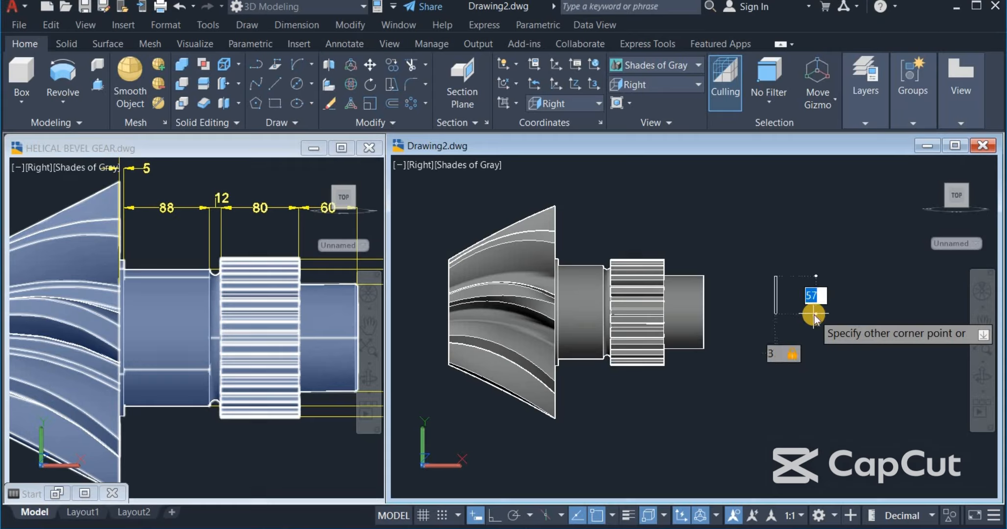
key(Return)
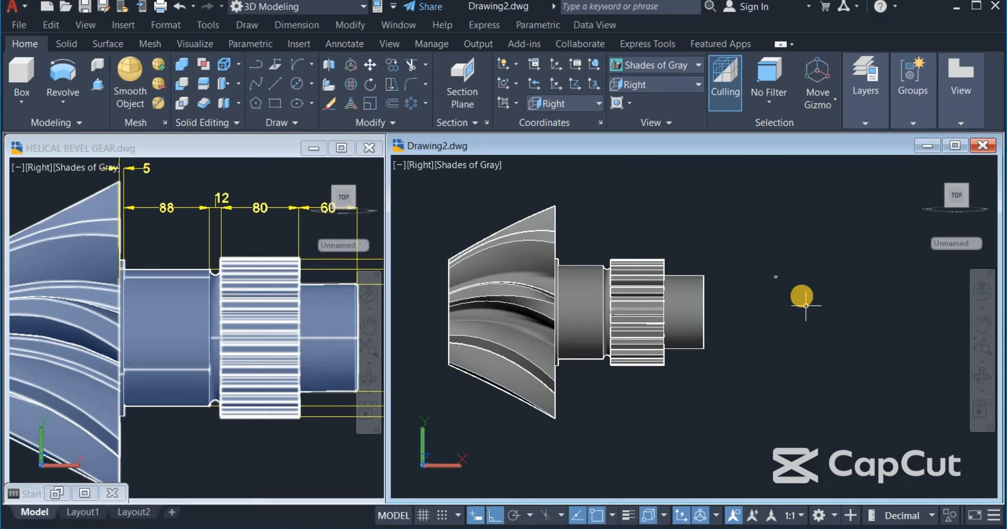
- Draw a diagonal line across the small square from its upper-left corner to its lower-right corner
scroll(778, 284, up, 5)
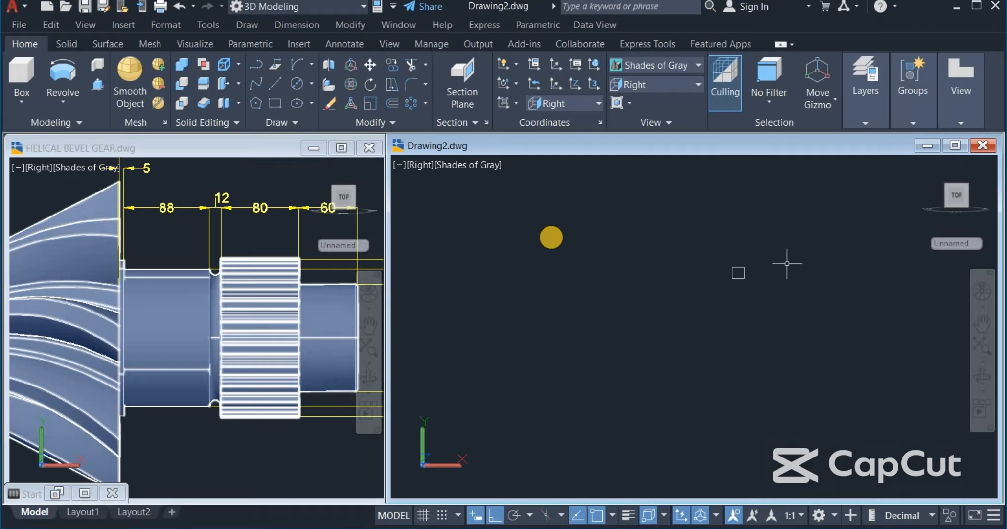
scroll(796, 269, up, 4)
click(668, 265)
click(692, 290)
right_click(726, 252)
click(733, 258)
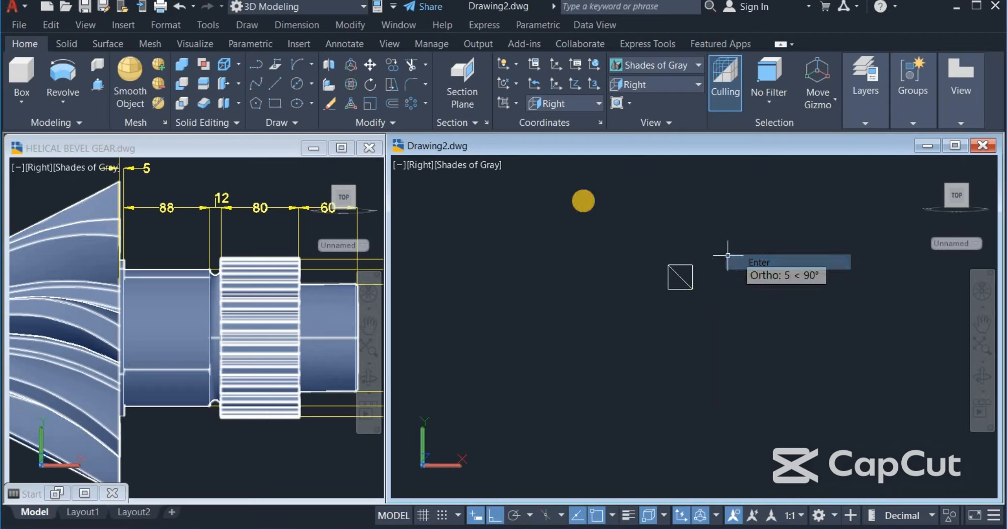
- Trim away the square's left and bottom edges to leave a right triangle
click(410, 70)
mouse_move(650, 273)
mouse_down()
mouse_move(694, 315)
mouse_move(696, 333)
mouse_up()
right_click(740, 253)
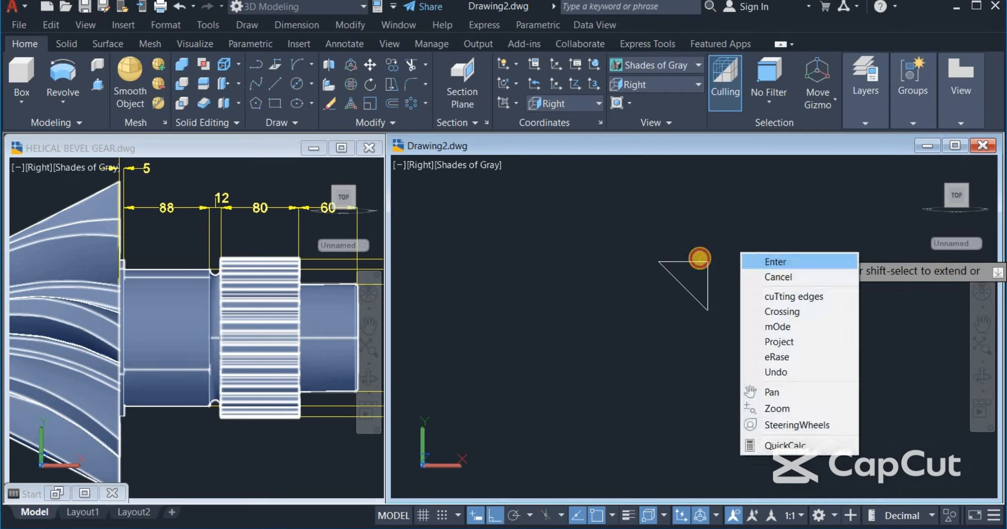
click(776, 261)
- Join the triangle's edges and its diagonal into a single closed profile
click(630, 237)
click(786, 347)
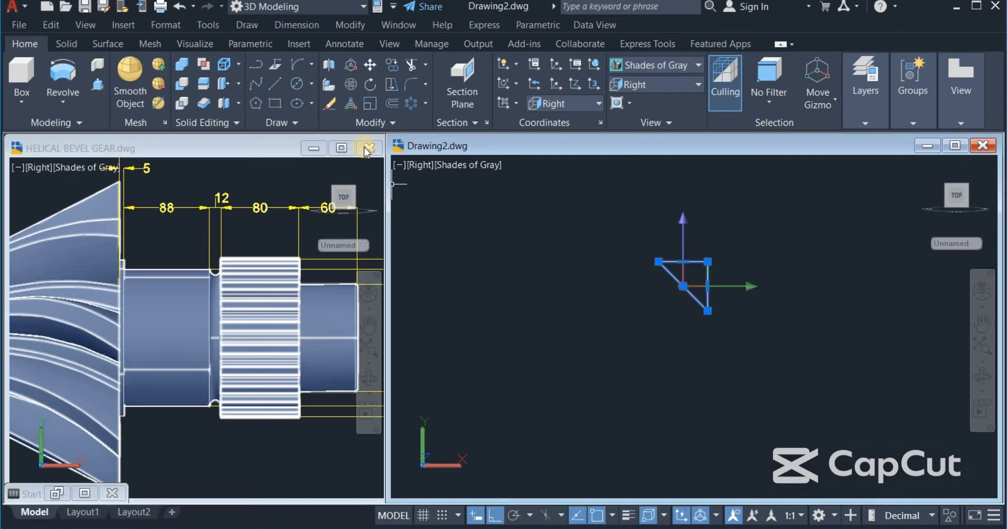
click(370, 122)
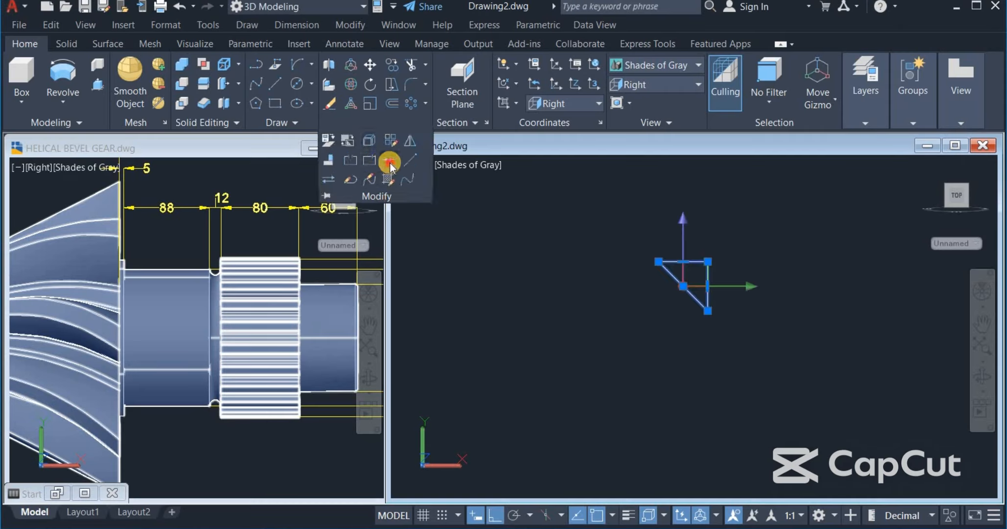
click(389, 160)
- Move the triangle by its upper-right corner onto the upper corner of the shaft's free end
scroll(634, 276, down, 5)
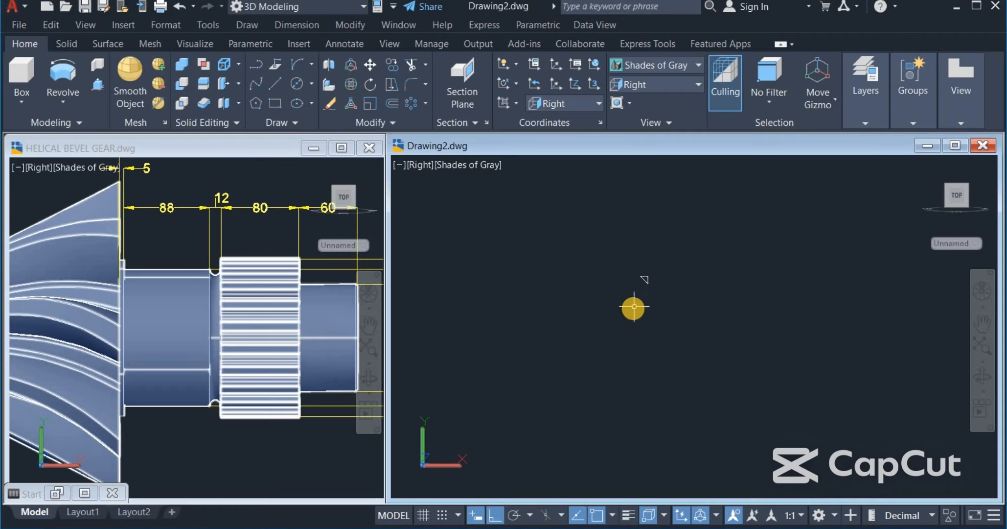
mouse_move(634, 307)
middle_down()
mouse_move(784, 307)
mouse_move(785, 298)
middle_up()
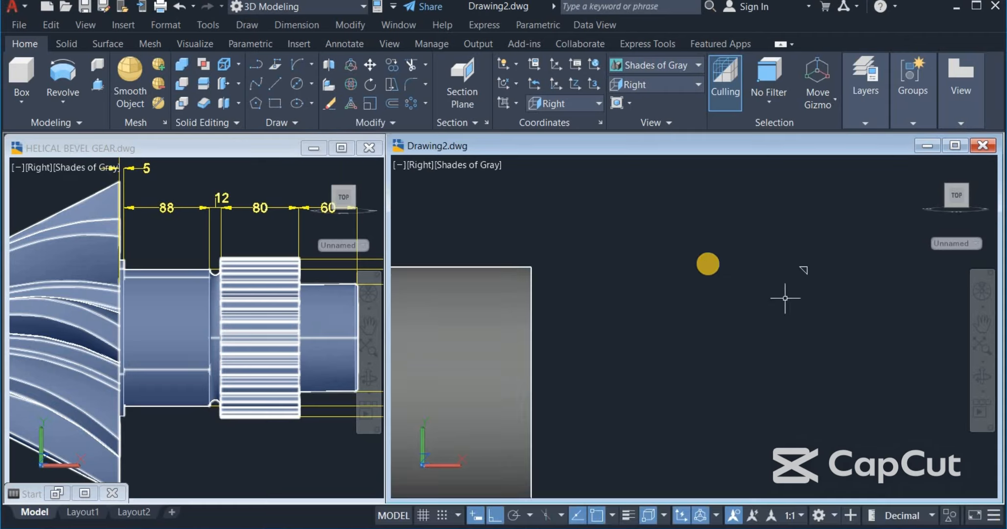
click(369, 65)
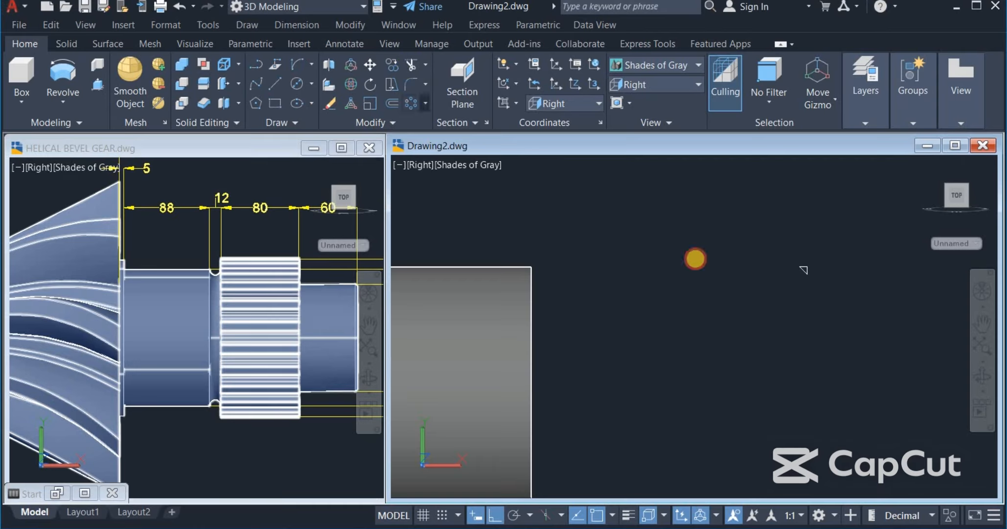
right_click(871, 361)
scroll(832, 294, up, 2)
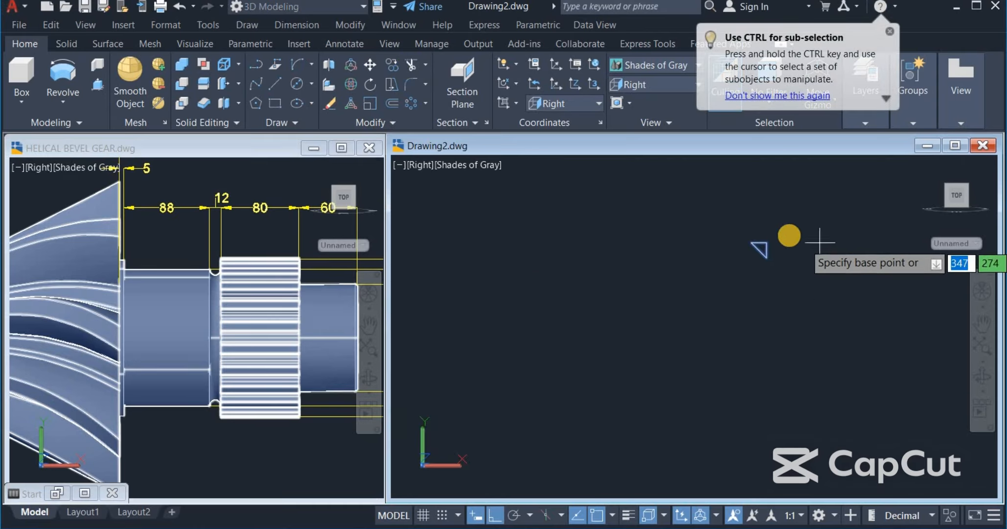
click(766, 244)
scroll(801, 280, down, 2)
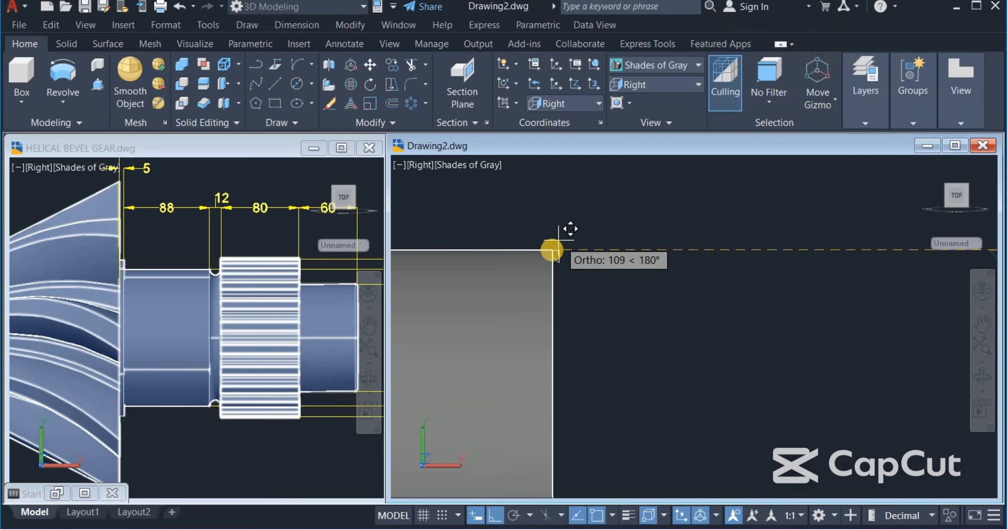
click(552, 250)
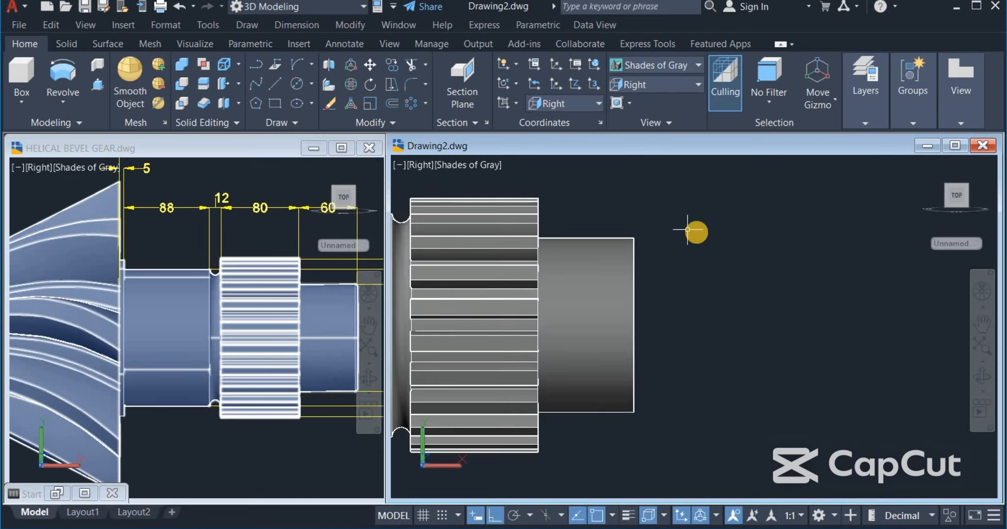
- Switch the model's visual style to 2D Wireframe to expose the triangle at the shaft's end
scroll(697, 237, down, 2)
middle_drag(706, 243, 724, 266)
text(2)
key(Return)
scroll(717, 223, up, 4)
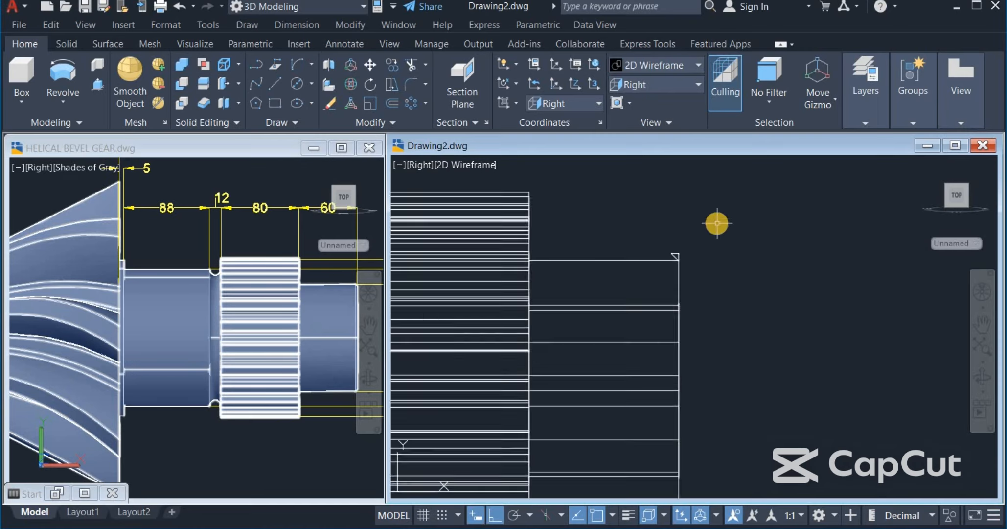
scroll(715, 225, down, 2)
scroll(703, 241, up, 4)
scroll(698, 230, down, 1)
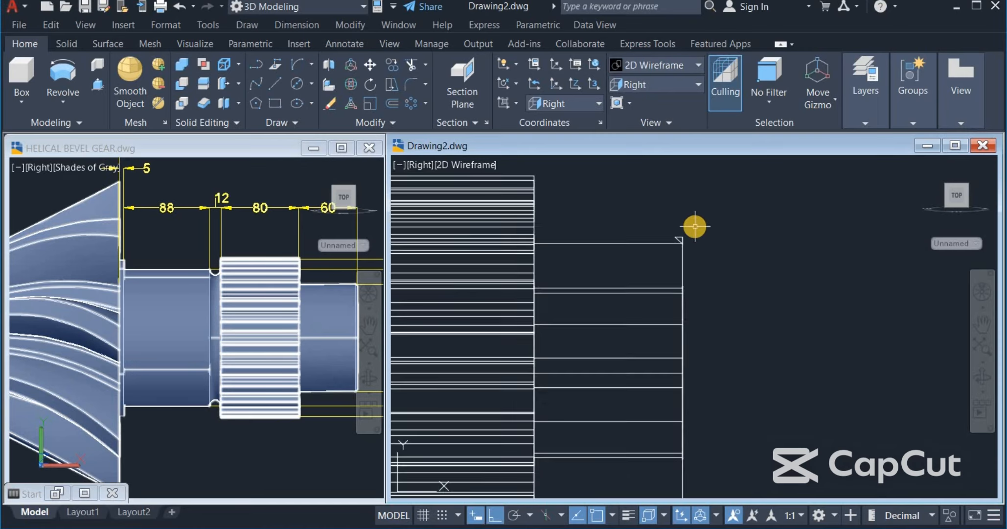
scroll(696, 220, down, 1)
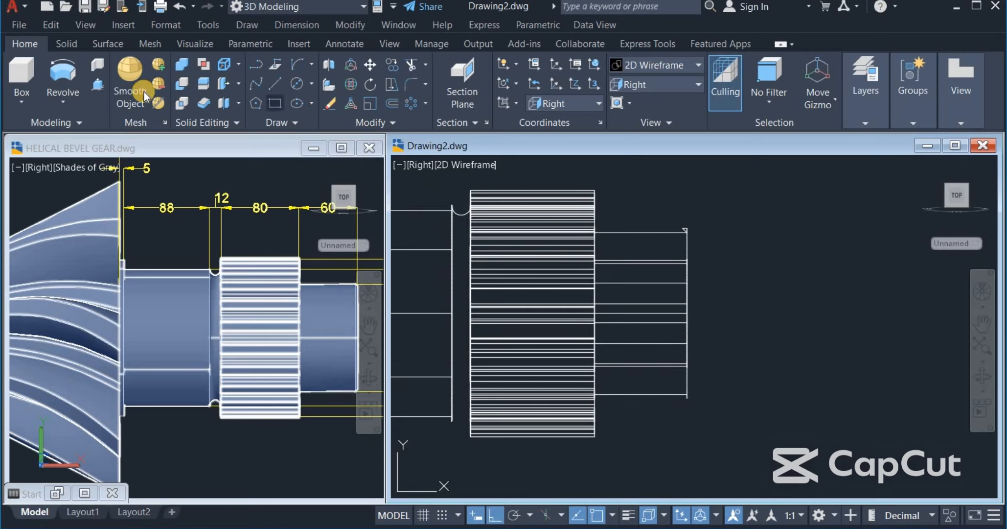
- Revolve the triangle 360° around the shaft's center axis, using the centers of the end section's two circular faces
click(182, 85)
scroll(633, 169, up, 3)
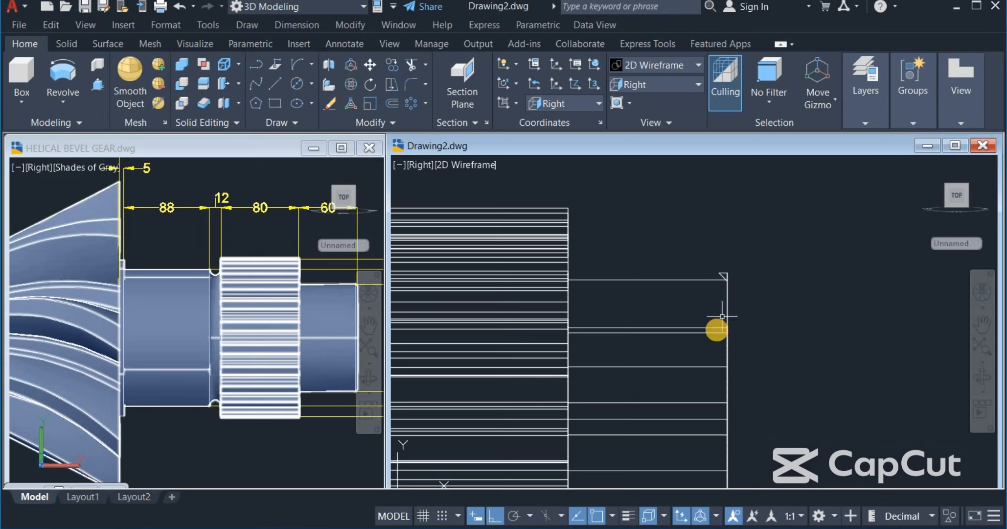
scroll(723, 294, down, 1)
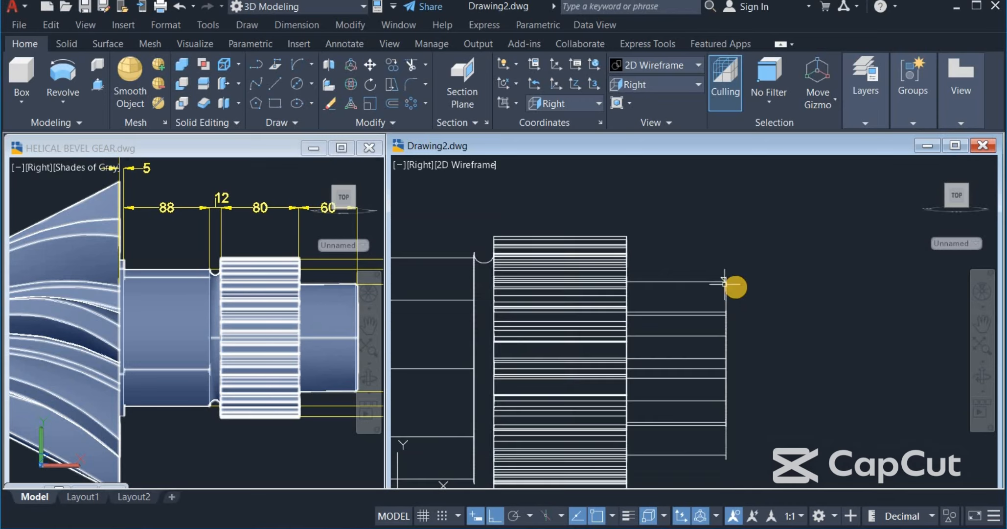
click(978, 378)
drag(827, 281, 805, 310)
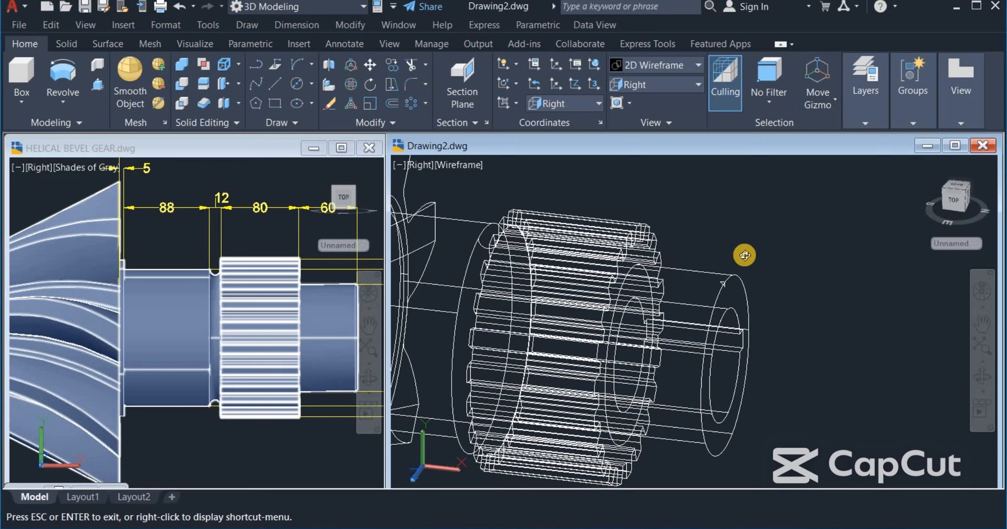
drag(745, 255, 740, 231)
right_click(739, 230)
click(756, 234)
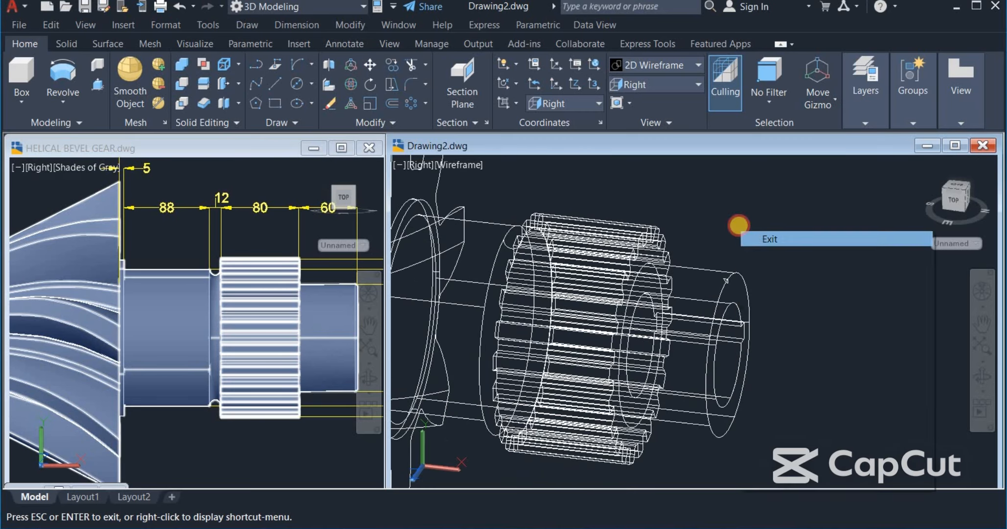
click(84, 82)
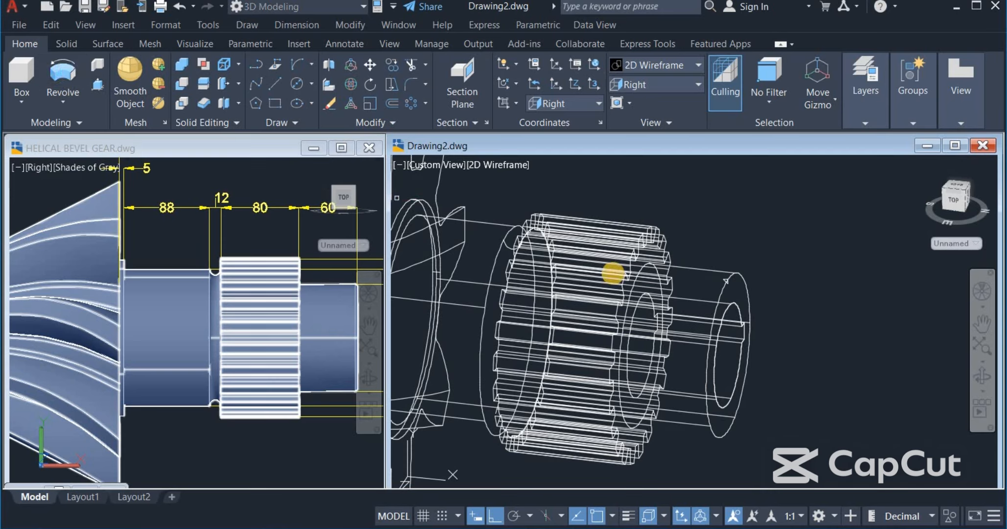
scroll(720, 292, up, 5)
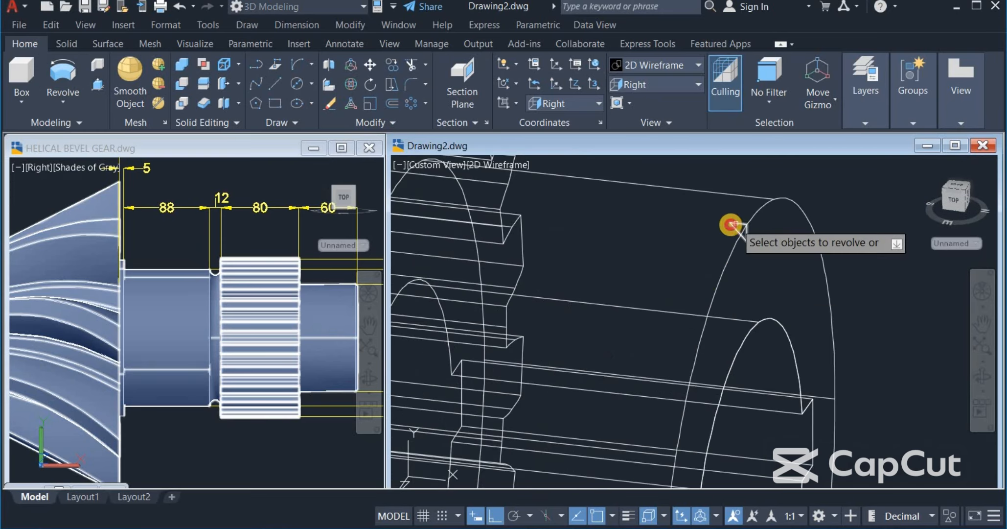
right_click(686, 238)
click(687, 238)
scroll(612, 210, down, 4)
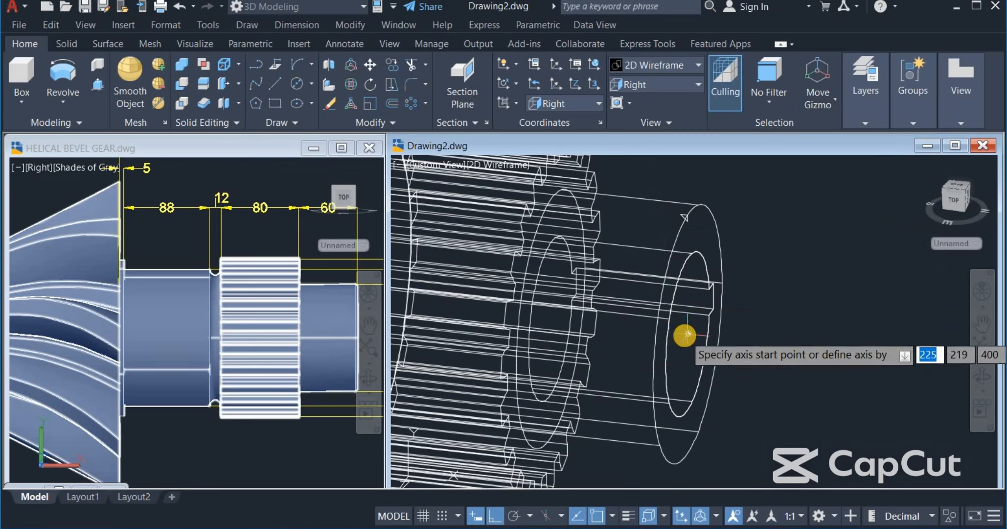
click(683, 333)
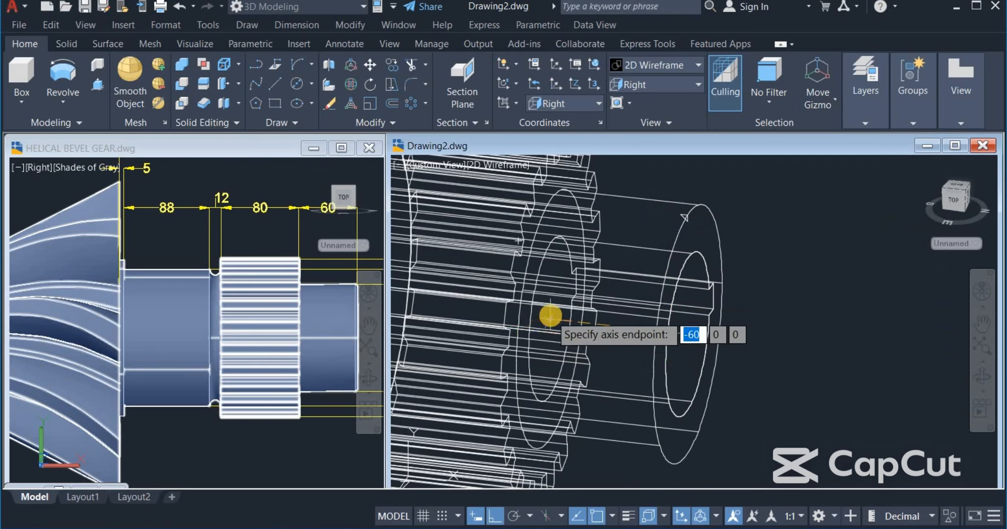
click(548, 318)
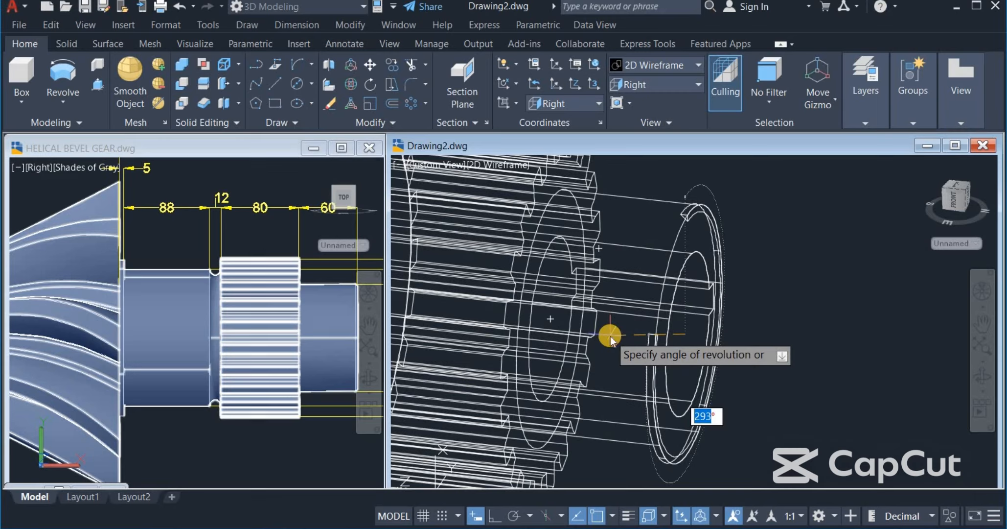
text(360)
key(Return)
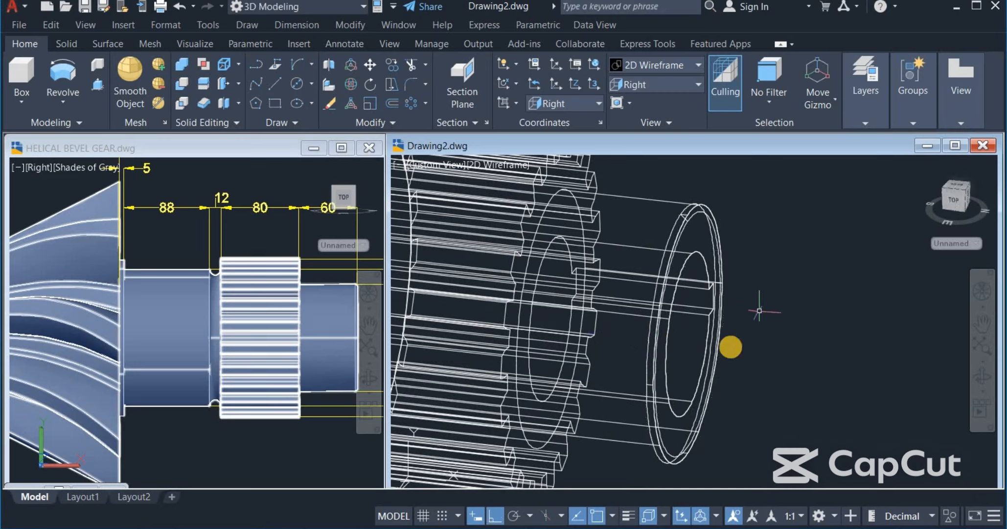
- Subtract the revolved triangular ring from the shaft to chamfer its free end
click(187, 87)
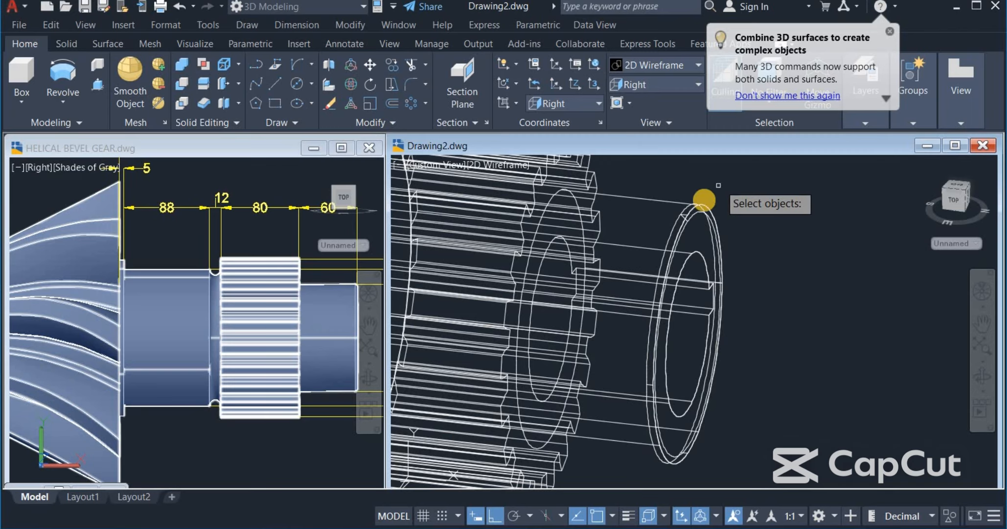
click(694, 209)
key(Return)
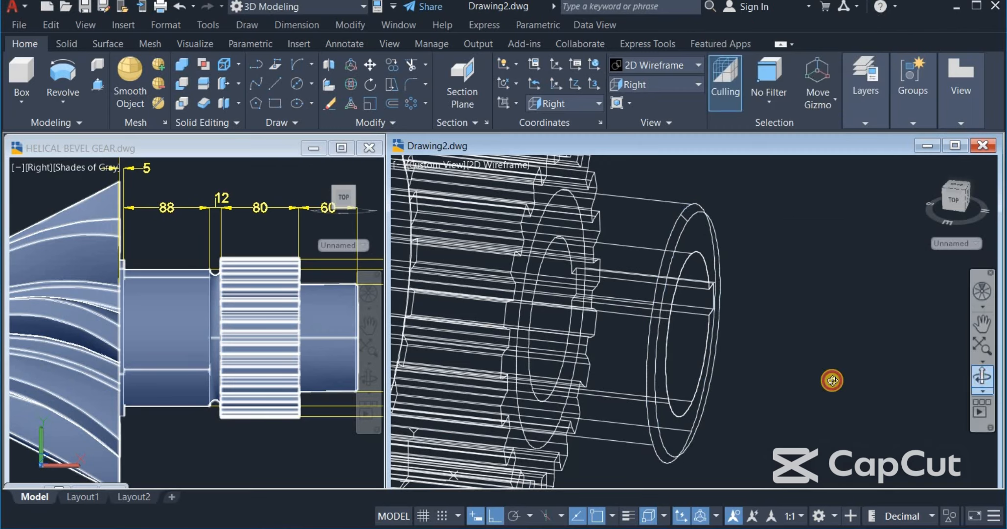
drag(836, 366, 731, 369)
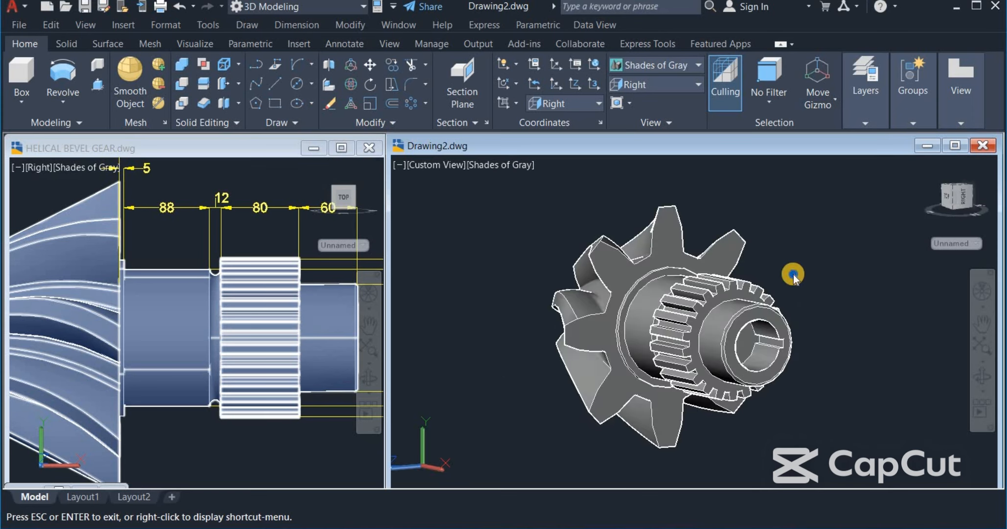
right_click(793, 274)
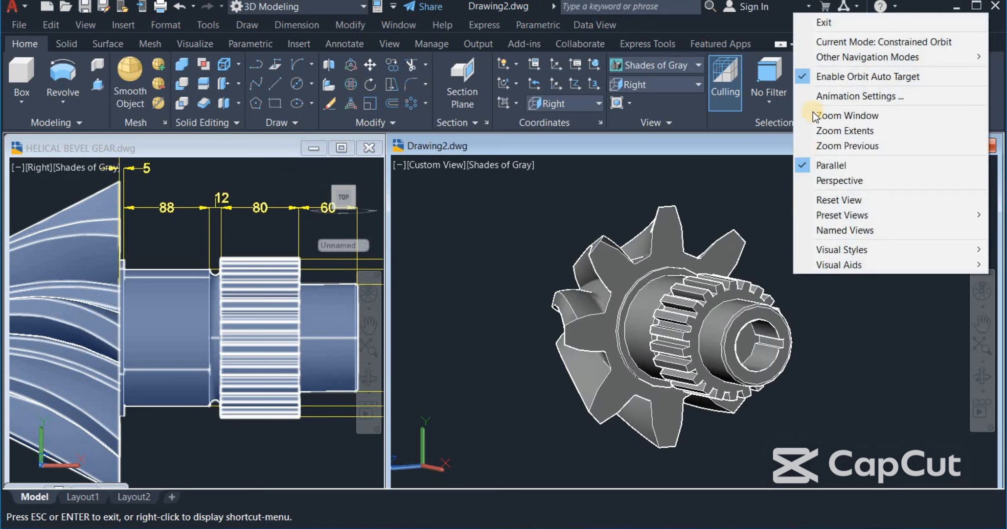
click(824, 22)
- Press-pull the bounded area inside the bore at the shaft's free end
click(732, 331)
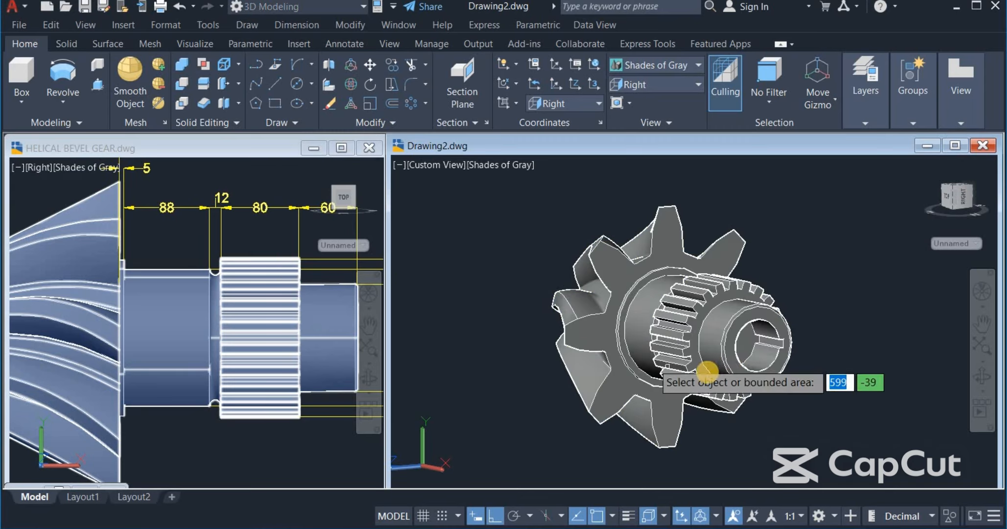
scroll(748, 345, up, 5)
click(748, 334)
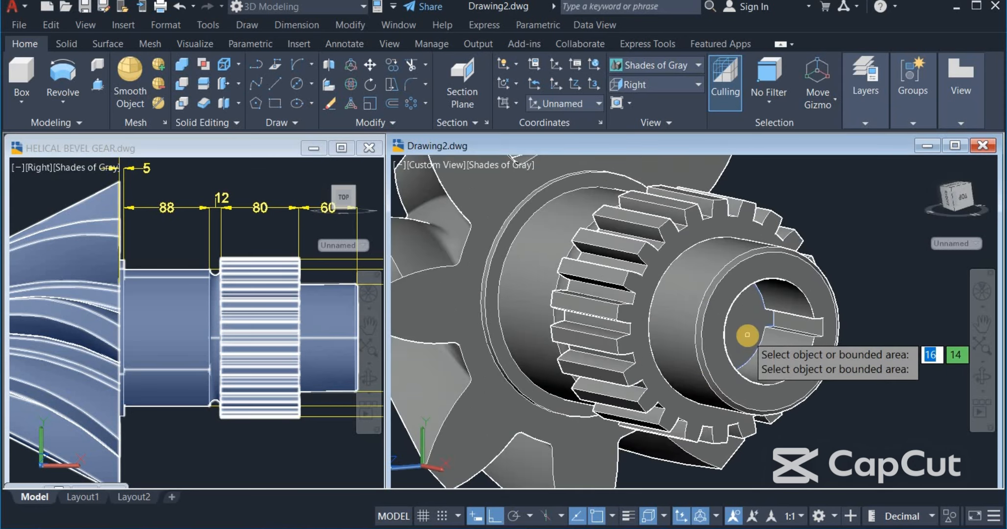
scroll(744, 337, down, 5)
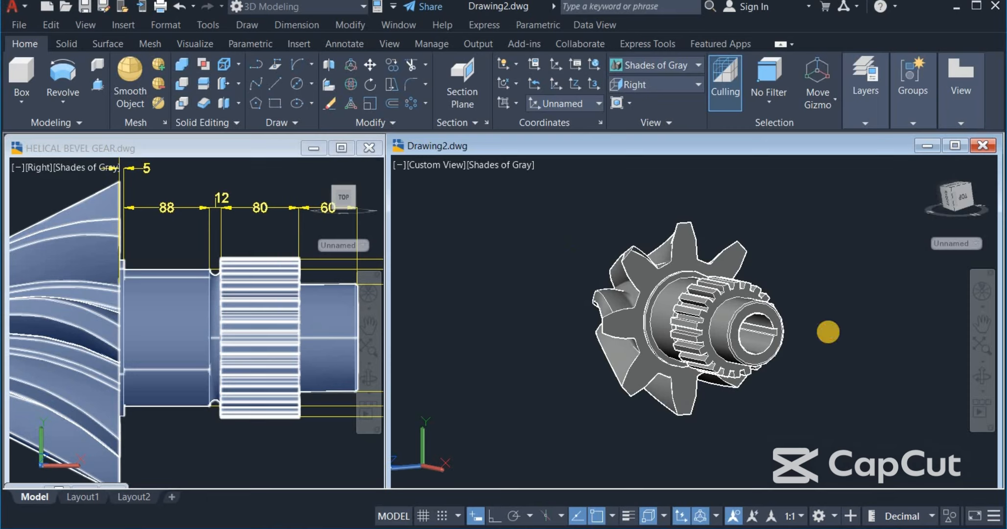
- Maximize the drawing window and inspect the helical teeth, splines and chamfered shaft end from several angles
click(984, 376)
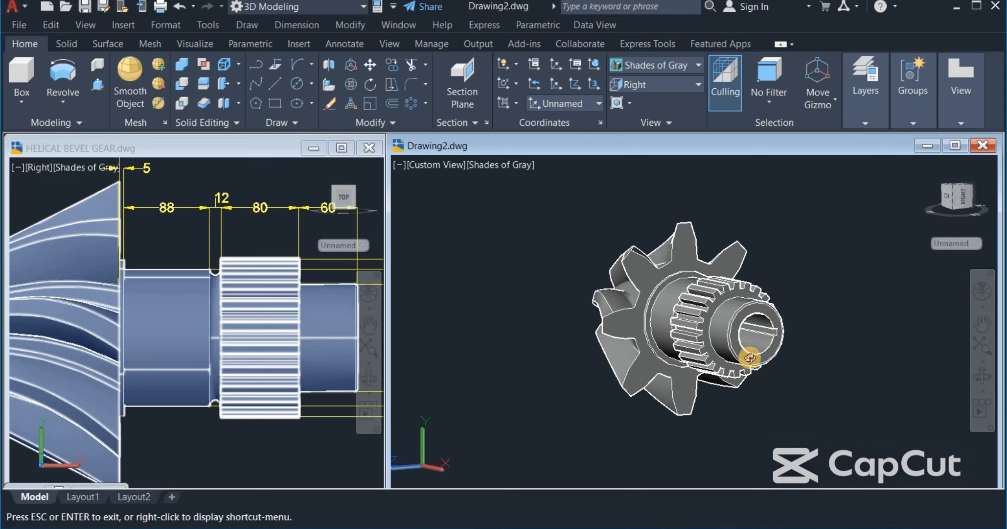
drag(742, 359, 685, 405)
key(Escape)
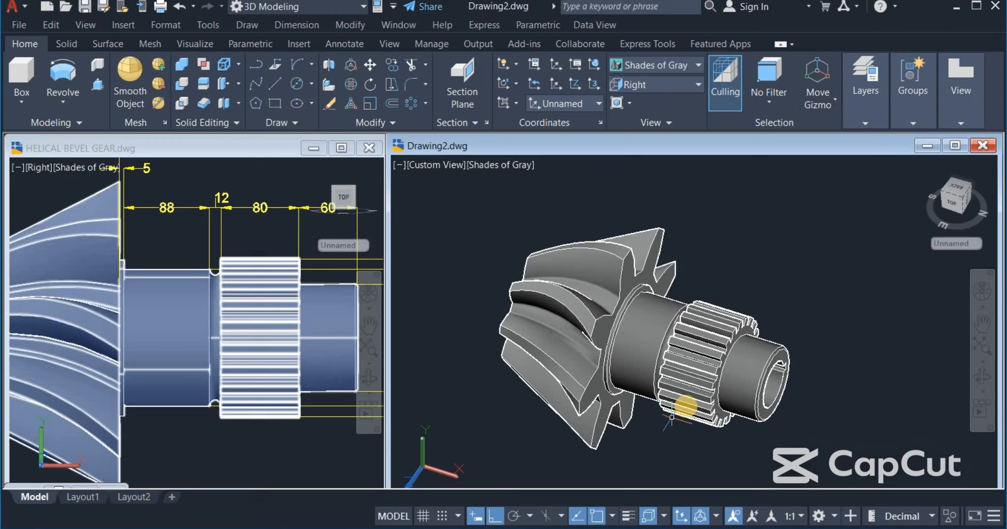
click(954, 145)
click(384, 317)
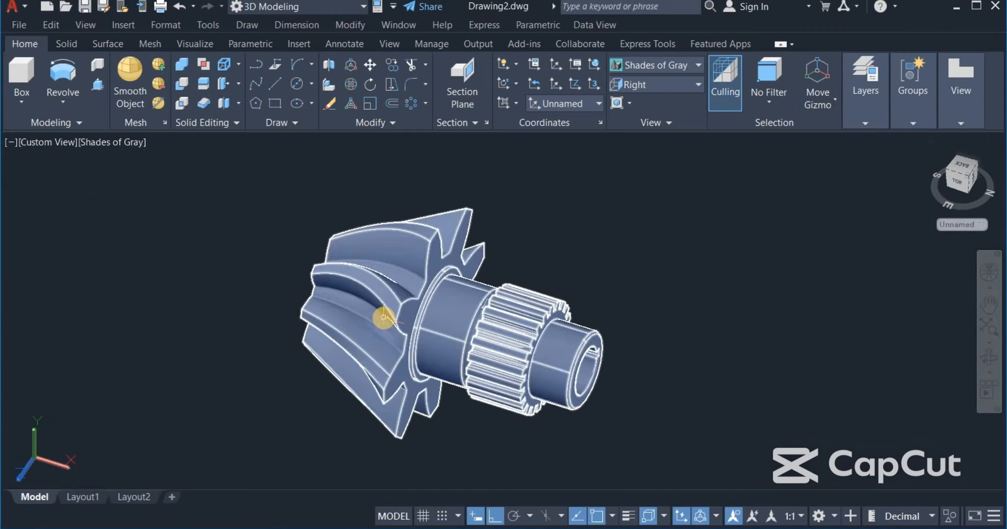
scroll(384, 318, up, 2)
scroll(484, 247, down, 3)
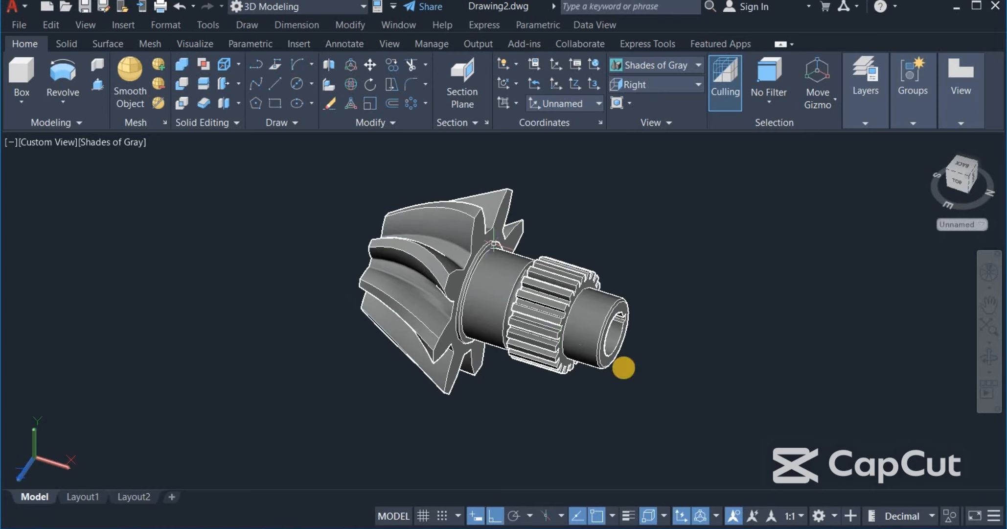
drag(778, 379, 703, 315)
drag(666, 245, 656, 270)
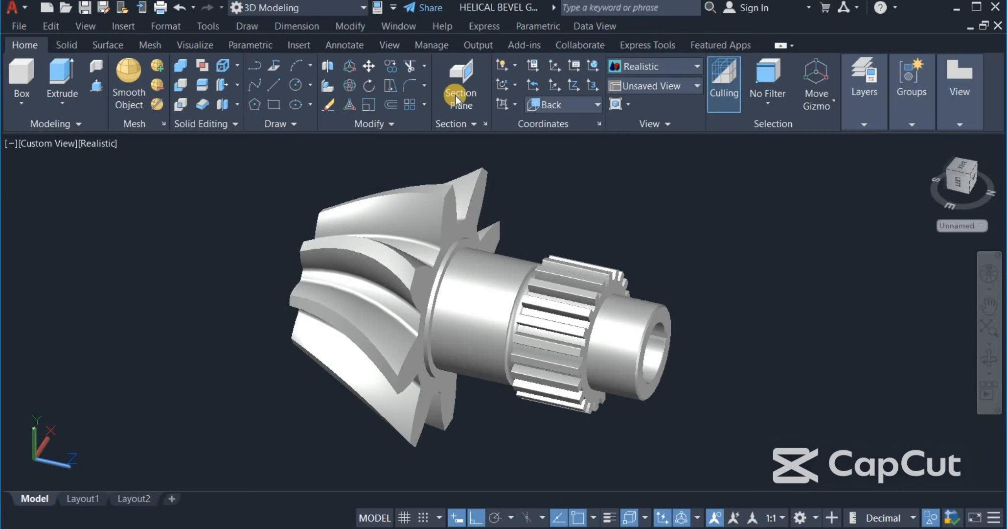
- Open the materials browser and show the Metallic Paint category of the Autodesk Library
click(195, 45)
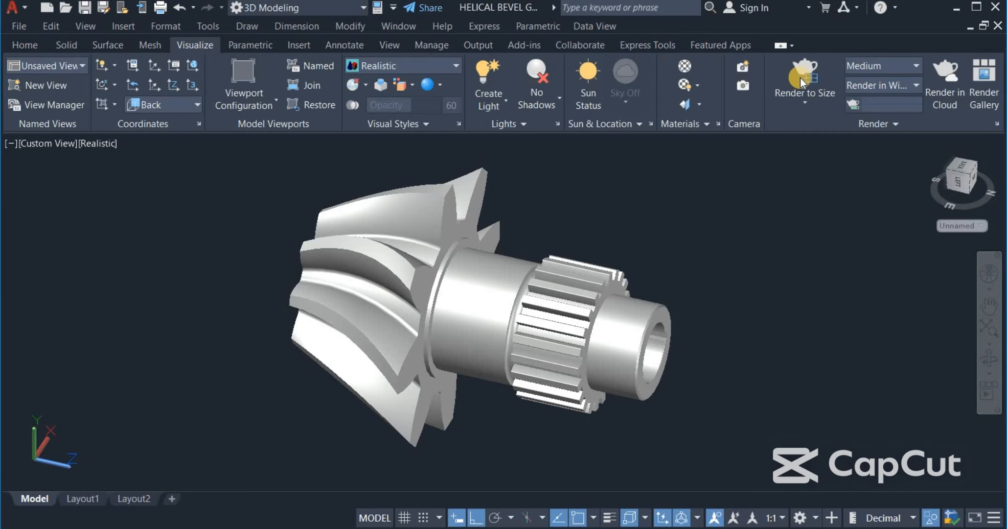
click(687, 67)
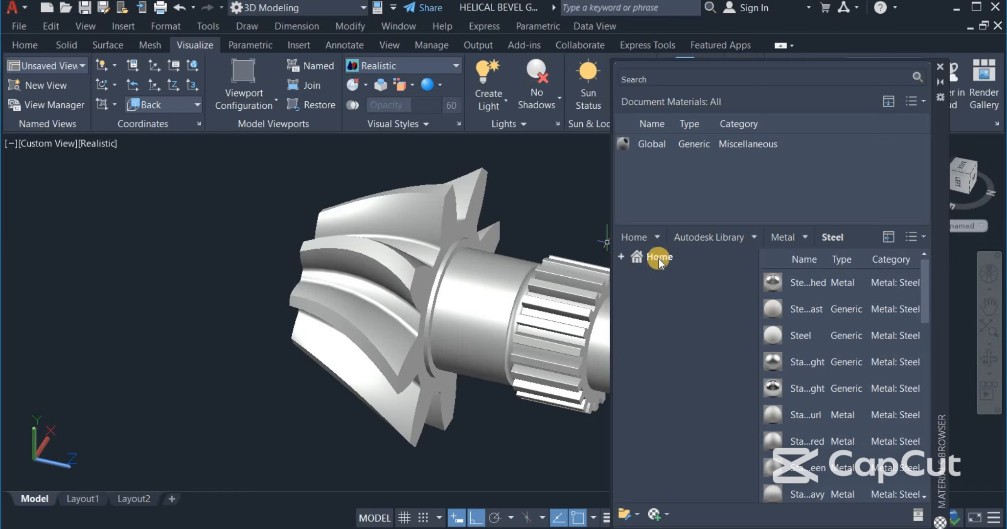
click(621, 256)
click(637, 287)
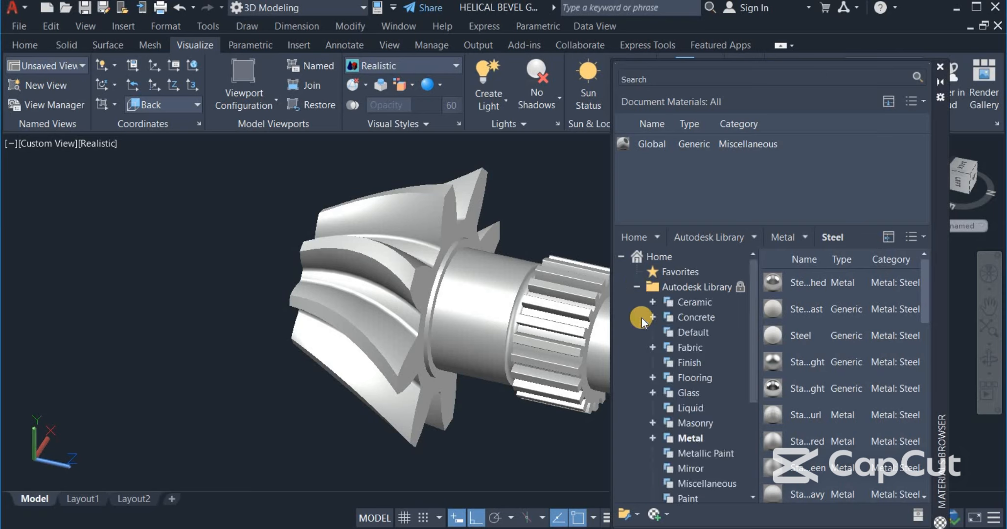
scroll(710, 381, down, 1)
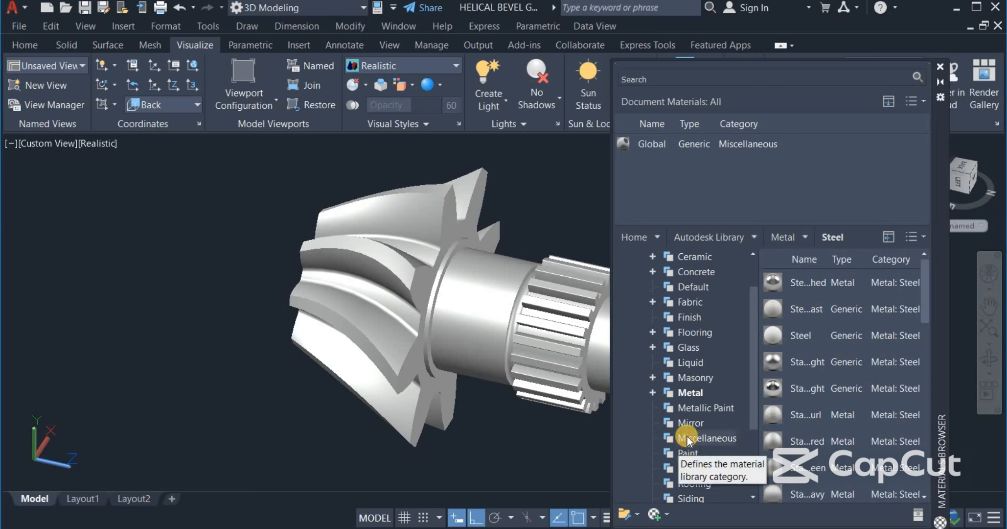
click(689, 403)
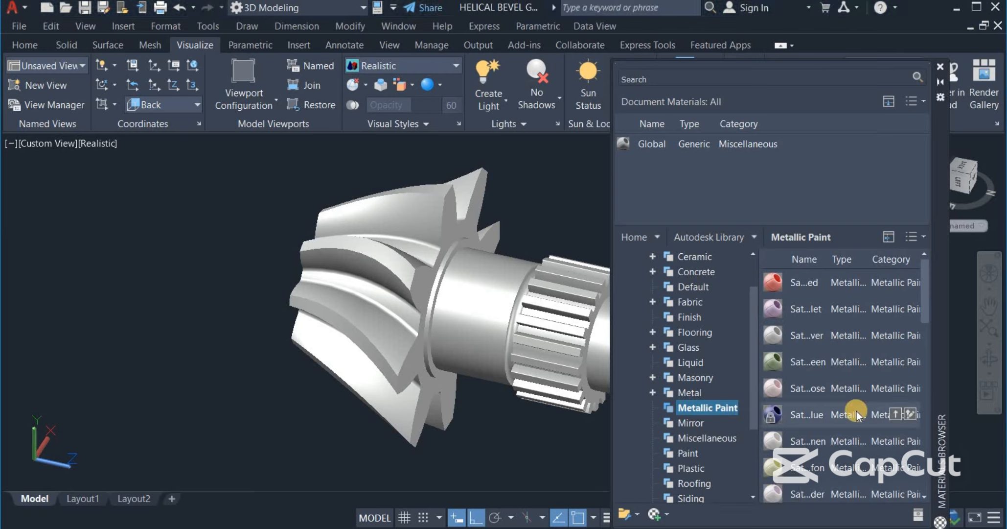
- Apply the golden "Sat...rod" metallic paint to the whole gear and shaft, and close the materials browser
scroll(853, 408, down, 3)
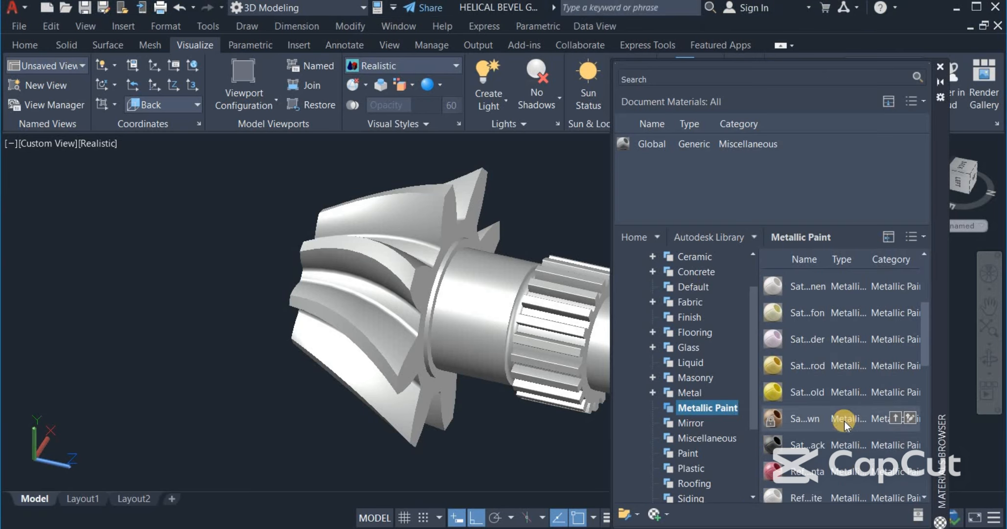
drag(776, 363, 483, 359)
drag(490, 406, 490, 411)
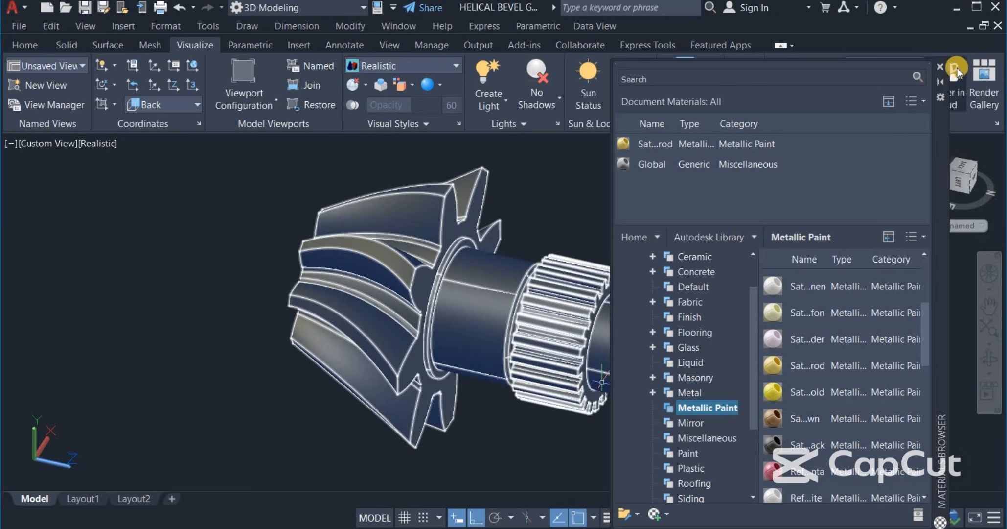
click(936, 69)
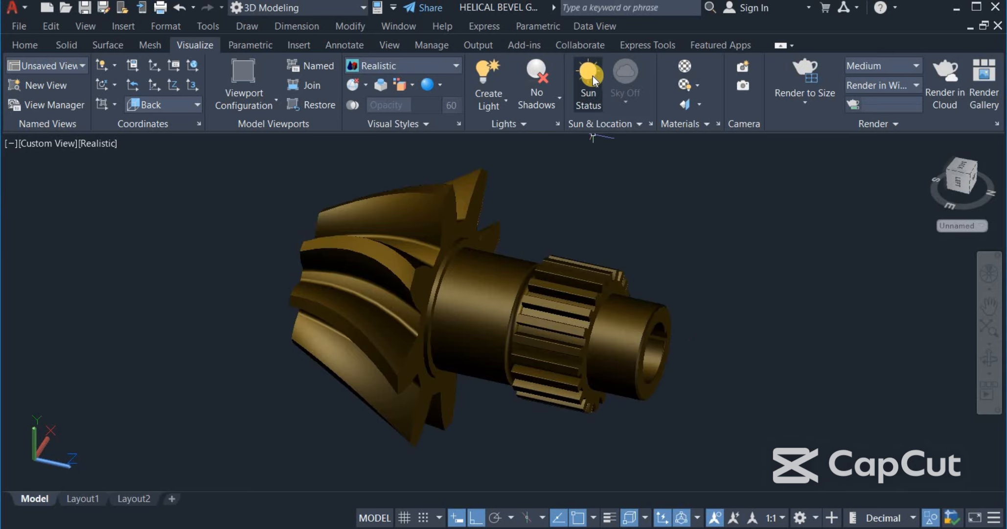
- Turn on sunlight with adjusted exposure settings, and enable the render environment with a custom background
click(593, 75)
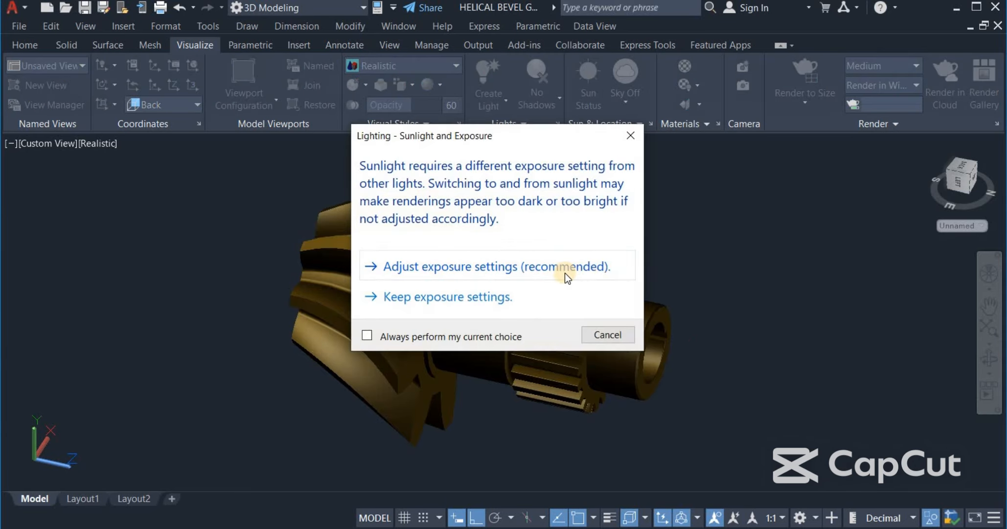
click(535, 268)
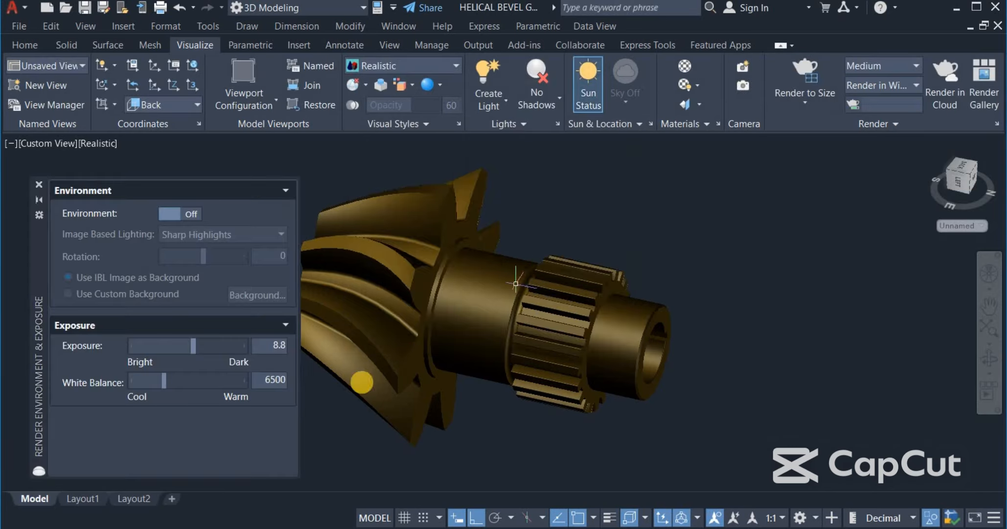
click(171, 215)
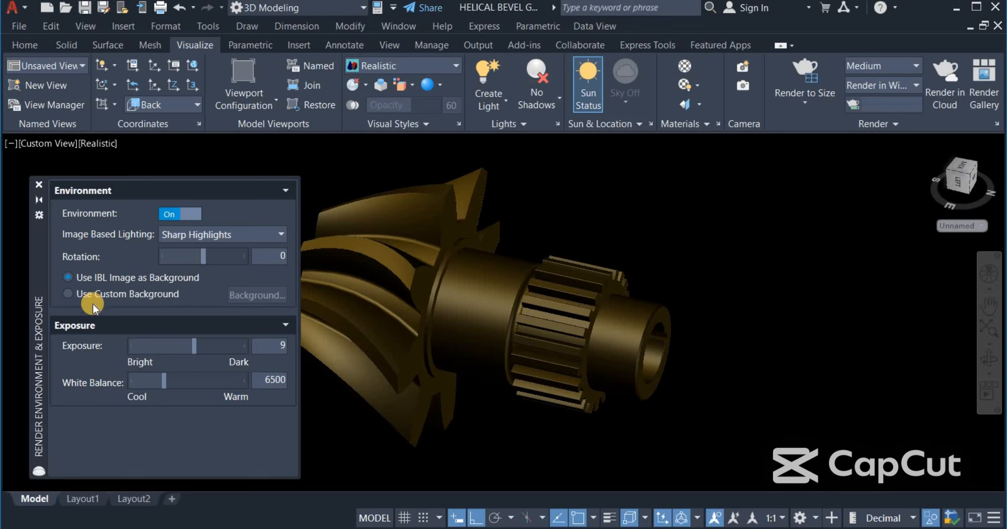
click(65, 294)
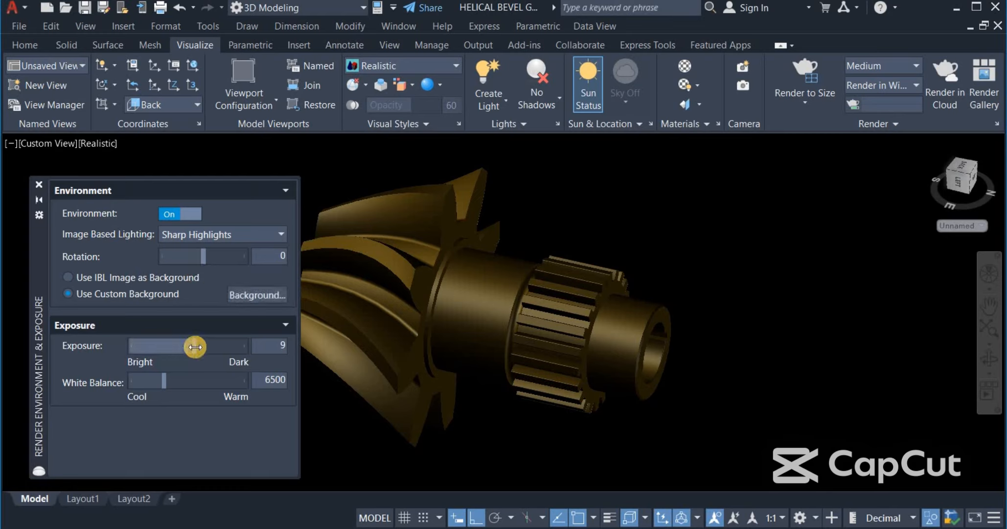
- Set the render exposure to 6 and the white balance to 6289
drag(195, 347, 182, 352)
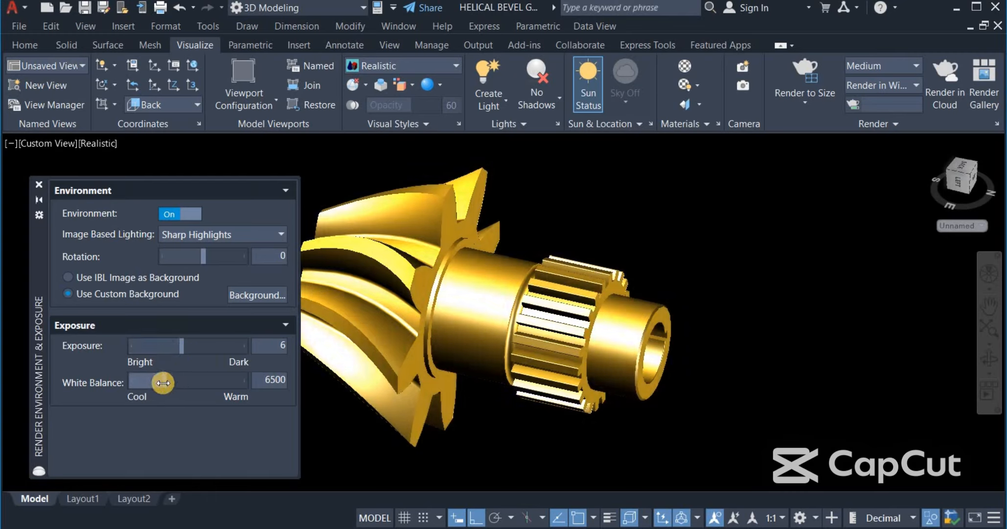
drag(166, 383, 163, 389)
drag(178, 345, 181, 345)
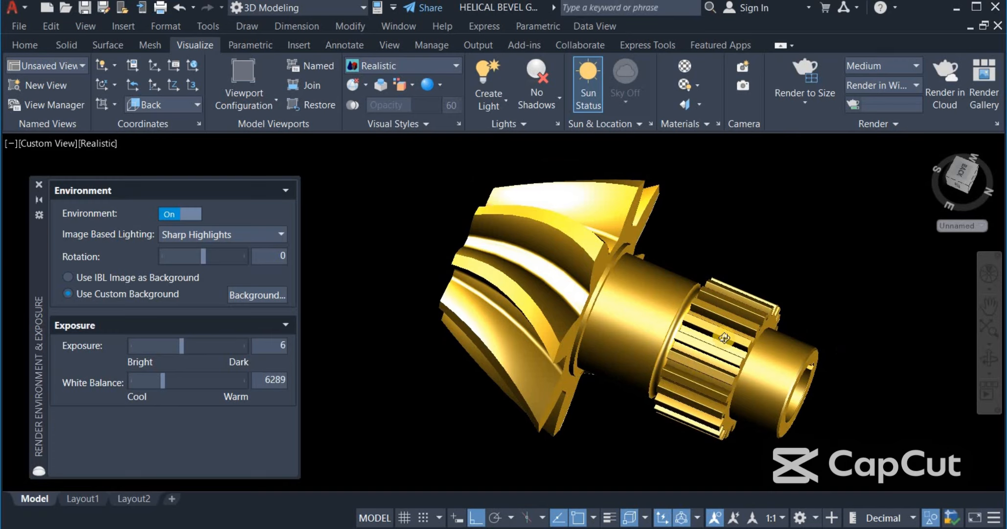
- Set the image-based lighting background to the Solid type in light blue
shift+middle_drag(728, 335, 582, 350)
right_click(613, 236)
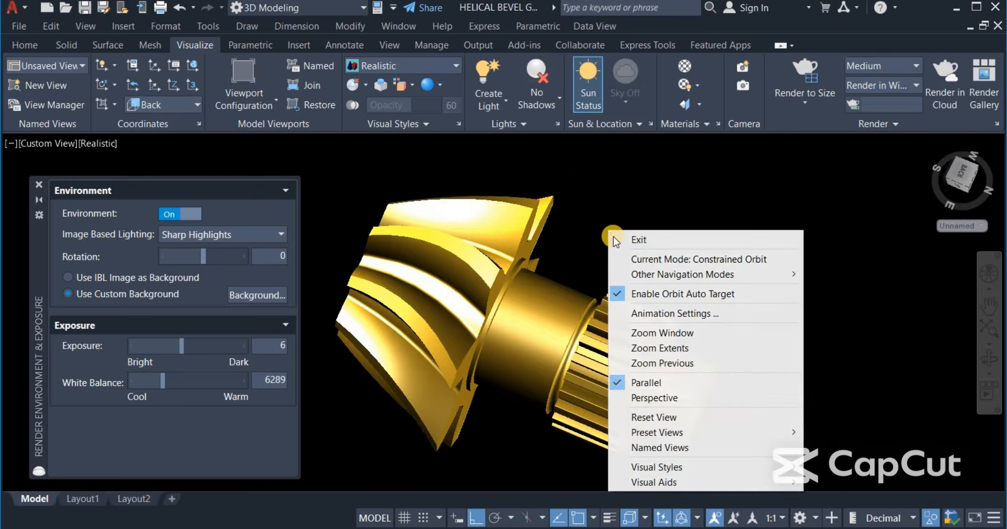
click(615, 236)
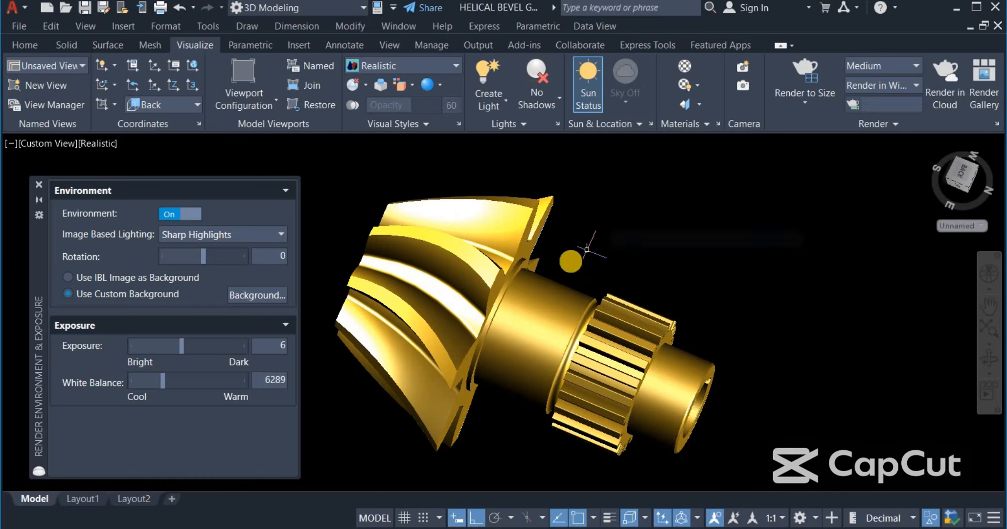
click(264, 298)
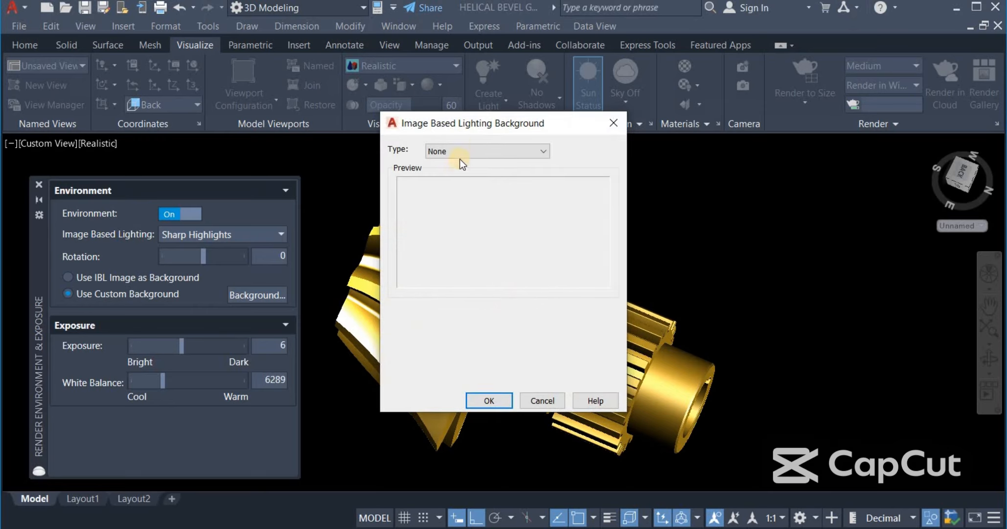
click(475, 150)
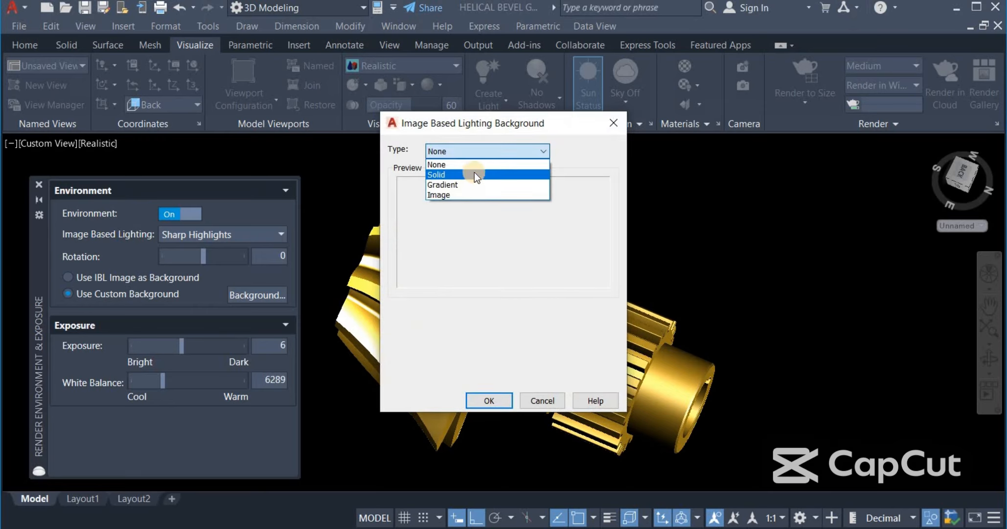
click(475, 175)
click(473, 361)
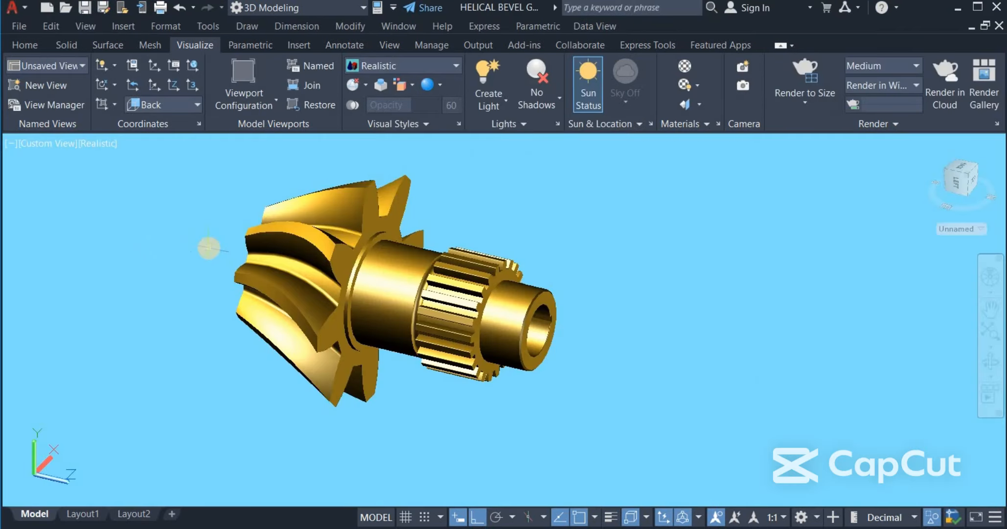
- Inspect the gold-coloured gear's helical teeth, splines and bored shaft end from several angles
shift+middle_drag(209, 247, 284, 286)
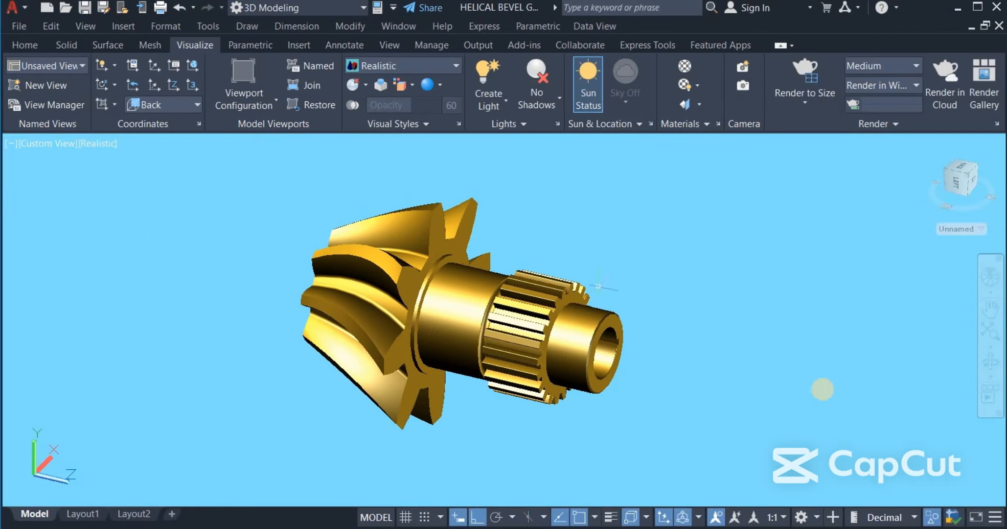
click(994, 365)
drag(812, 344, 562, 282)
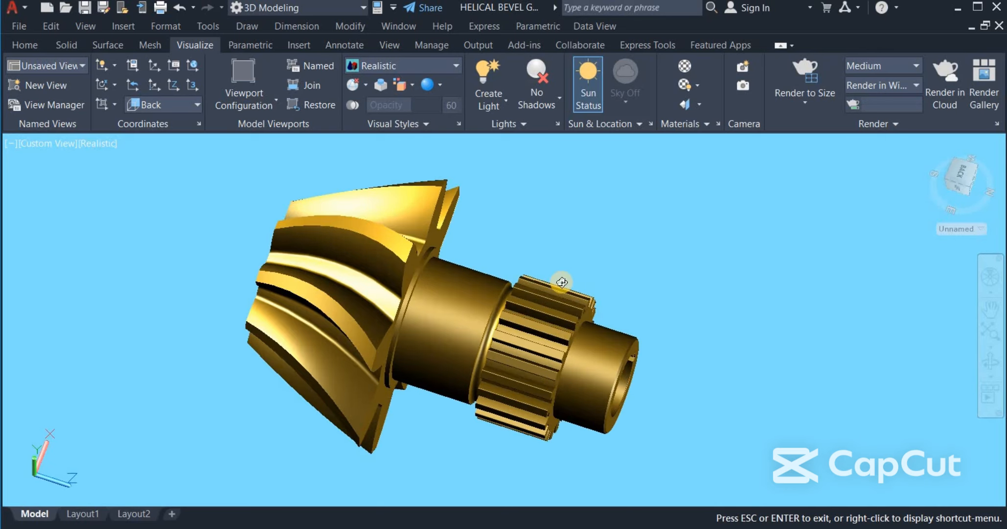
scroll(562, 283, up, 1)
middle_drag(562, 281, 641, 271)
mouse_move(529, 327)
shift+middle_down()
mouse_move(510, 274)
mouse_move(535, 209)
mouse_move(657, 244)
mouse_move(650, 277)
mouse_move(551, 395)
mouse_move(515, 367)
mouse_move(534, 310)
shift+middle_up()
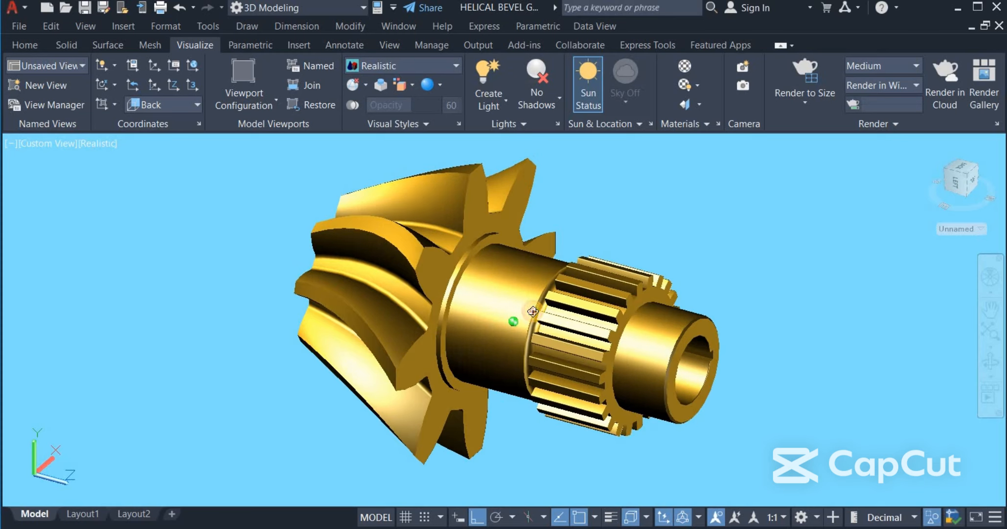
right_click(616, 216)
click(641, 223)
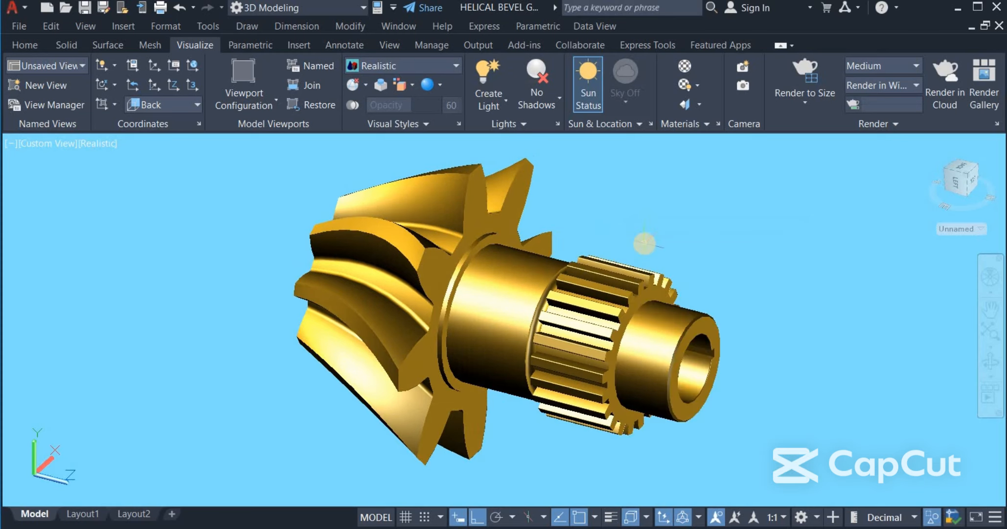